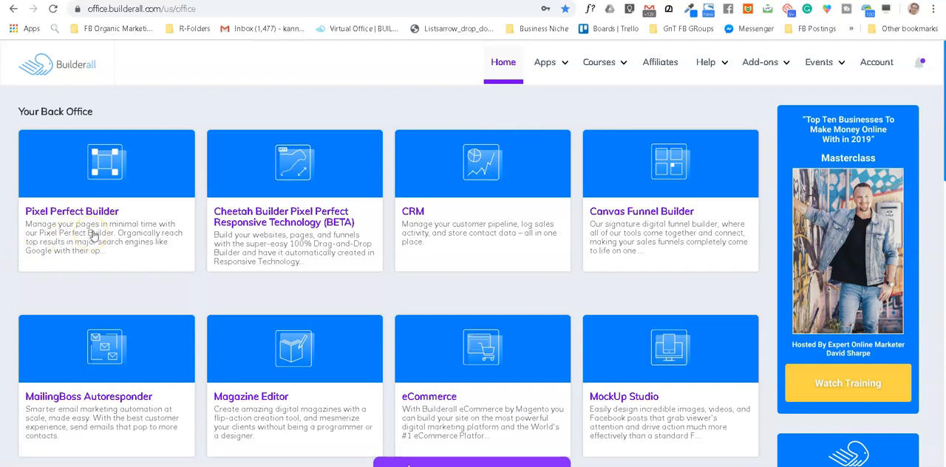
Step: Enter the Pixel Perfect Builder from the Builderall back office and start a new website
left_click(94, 235)
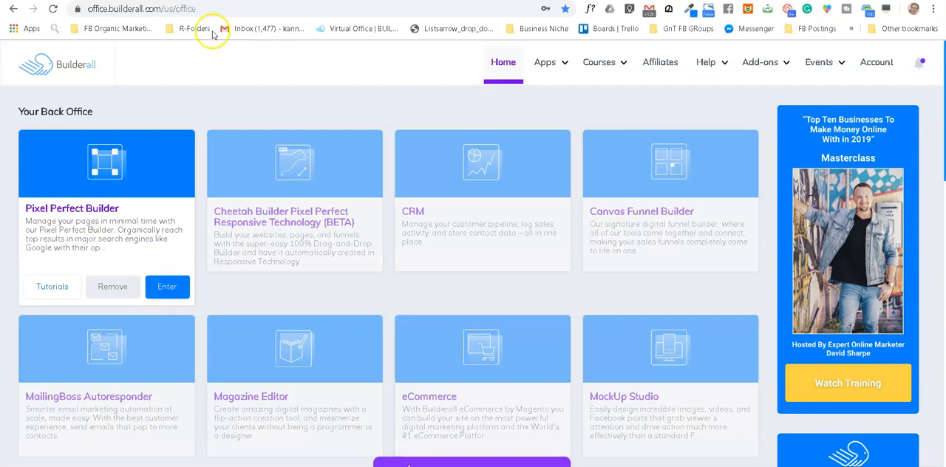
key("ctrl+Tab")
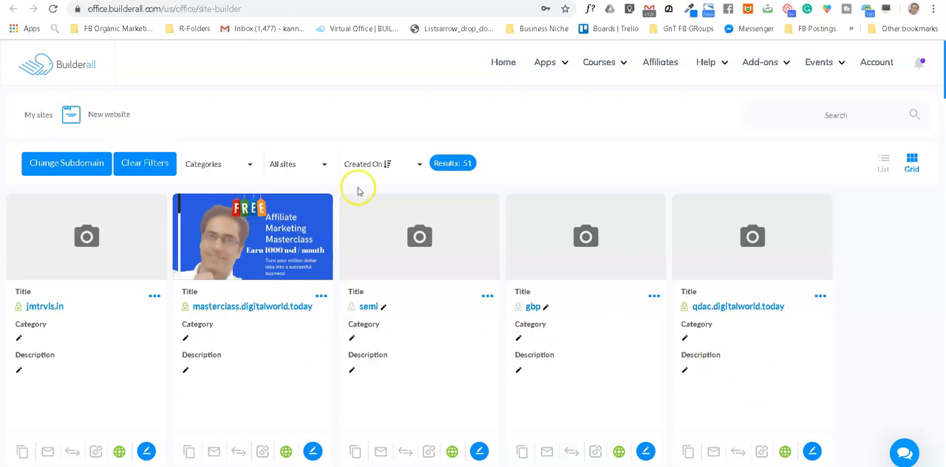
left_click(111, 117)
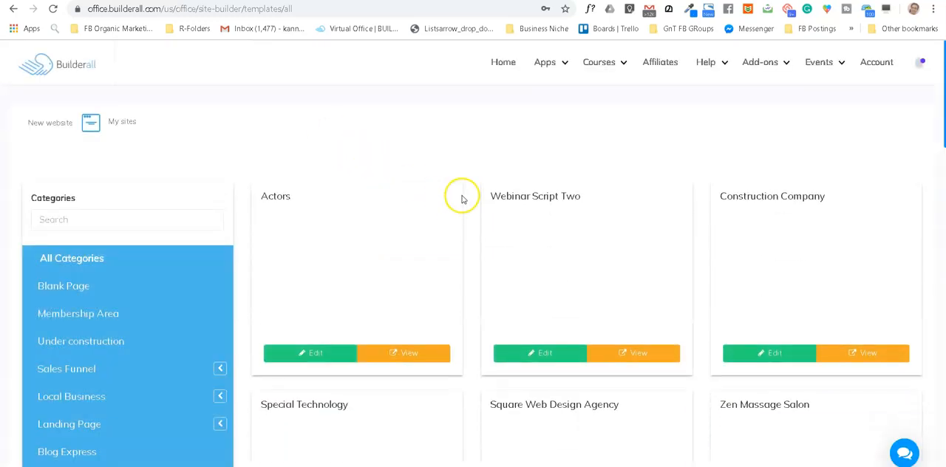
Step: Filter the templates to the Blank Page category and open the Blank Layout Clean template for editing
scroll(115, 325, "down", 4)
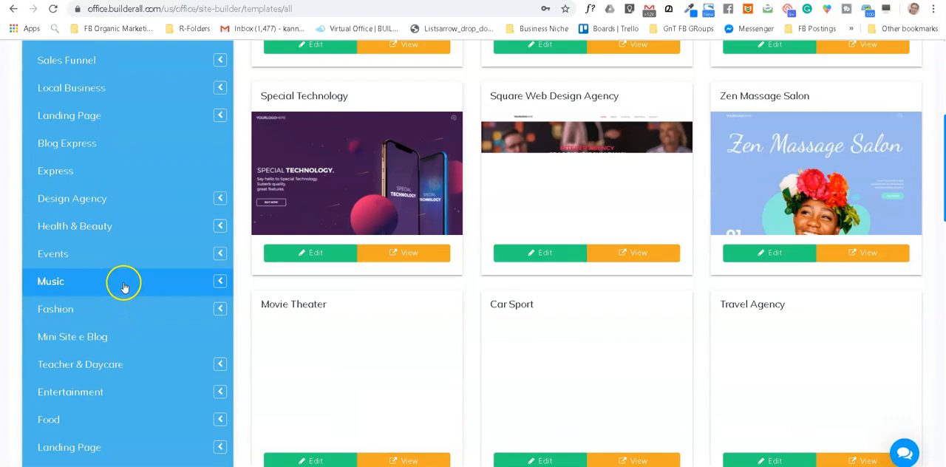
scroll(125, 284, "up", 4)
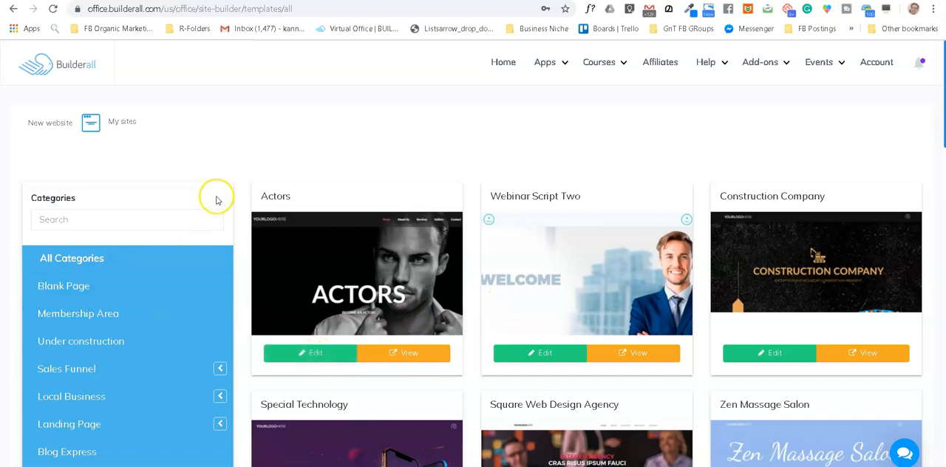
left_click(75, 289)
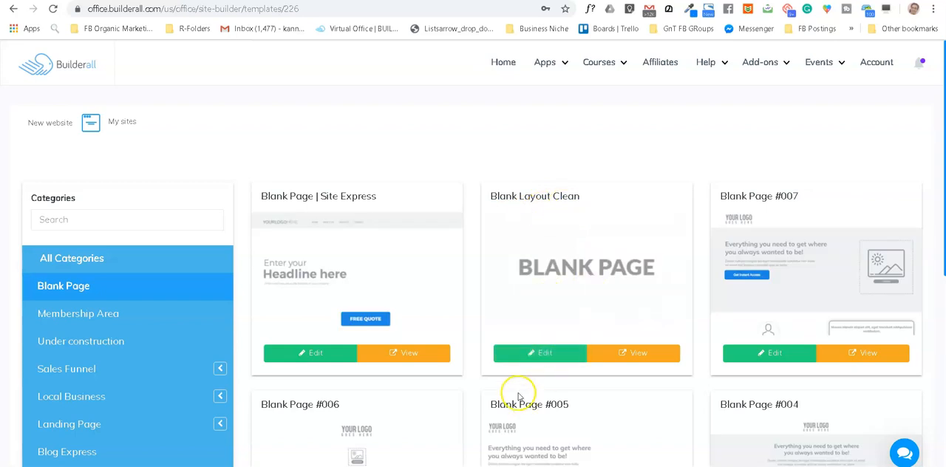
left_click(548, 356)
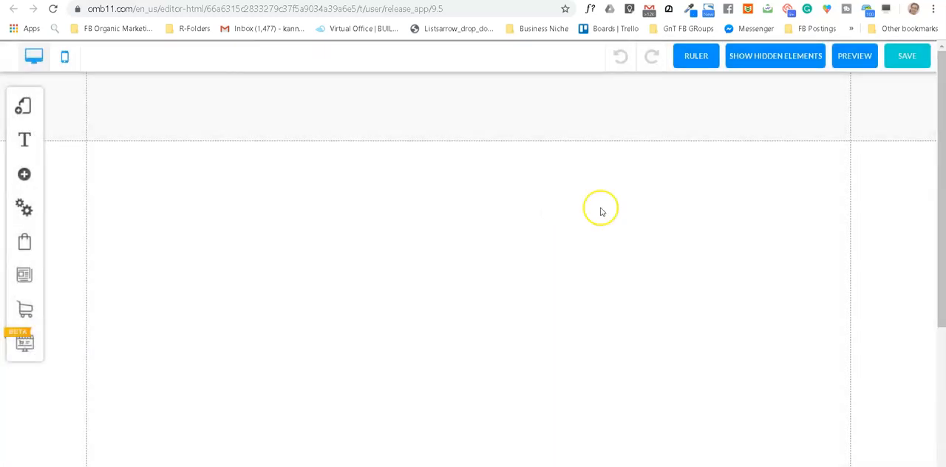
Step: Examine the blank page layout from the header through the body area to the footer
scroll(372, 246, "down", 2)
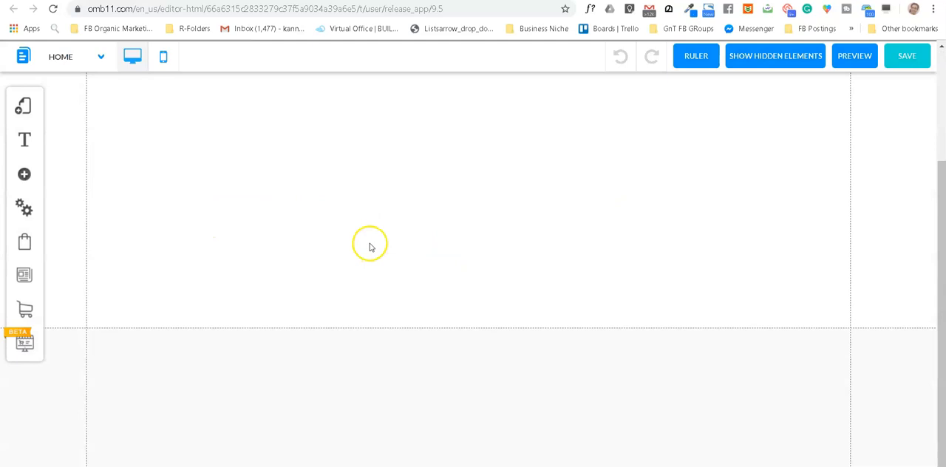
scroll(373, 245, "up", 2)
scroll(372, 244, "down", 1)
scroll(373, 243, "down", 1)
scroll(371, 240, "up", 2)
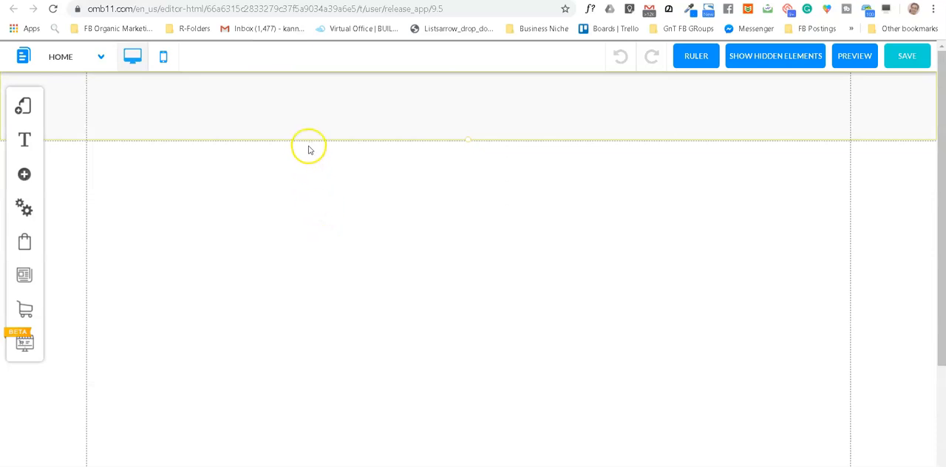
scroll(308, 151, "down", 2)
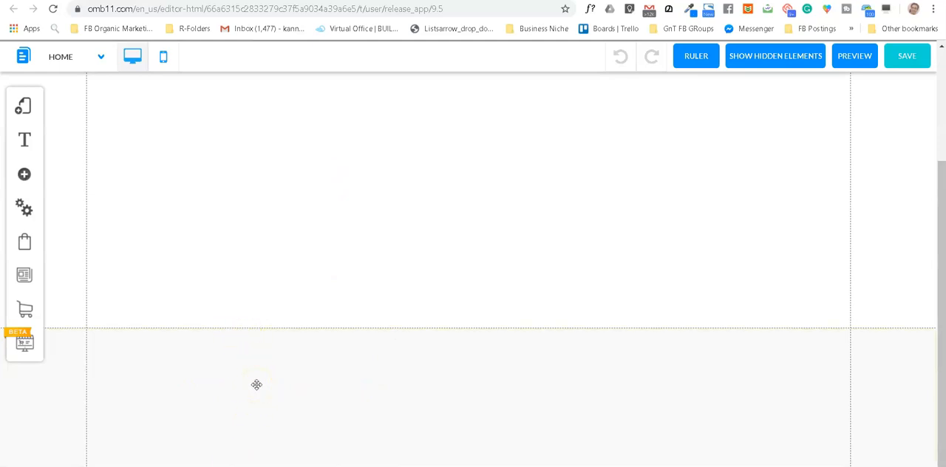
scroll(303, 342, "down", 3)
scroll(474, 288, "down", 1)
scroll(473, 288, "up", 3)
scroll(473, 280, "down", 2)
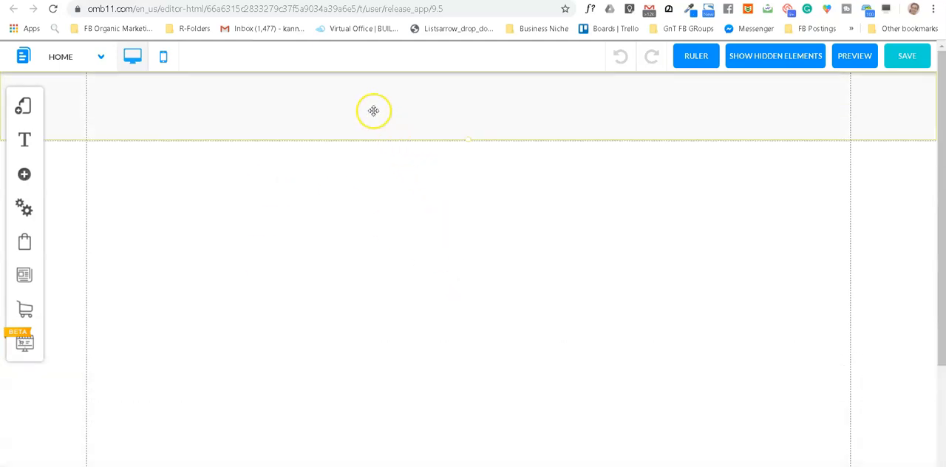
scroll(341, 208, "down", 1)
scroll(359, 256, "up", 3)
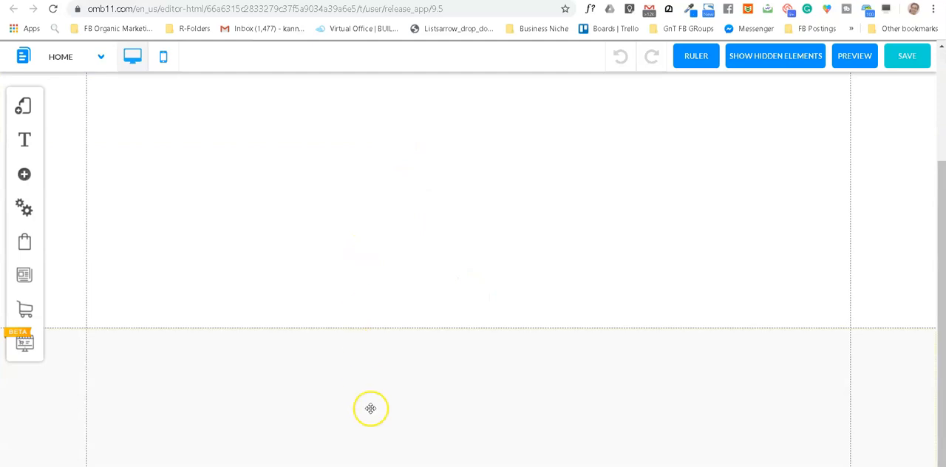
scroll(343, 303, "down", 2)
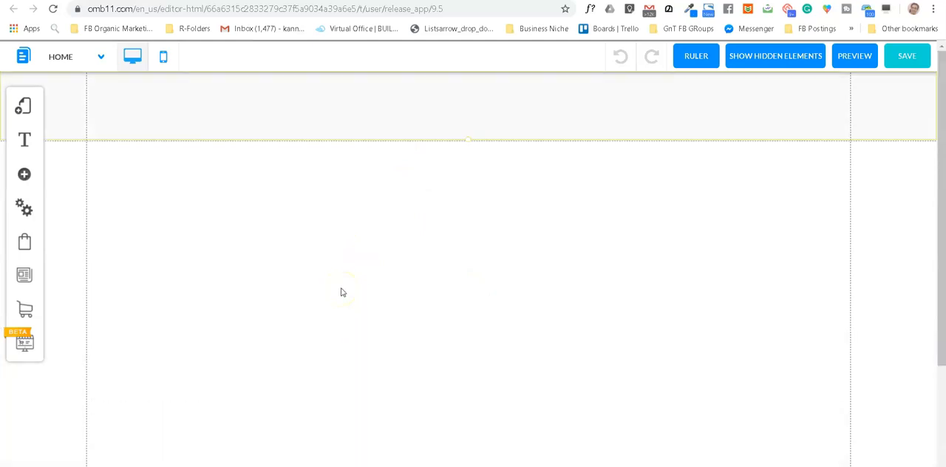
scroll(228, 228, "up", 3)
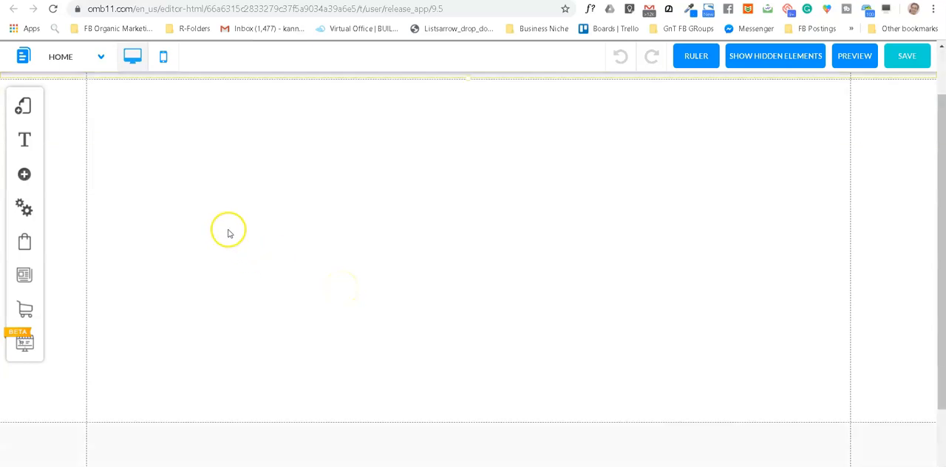
scroll(229, 229, "down", 3)
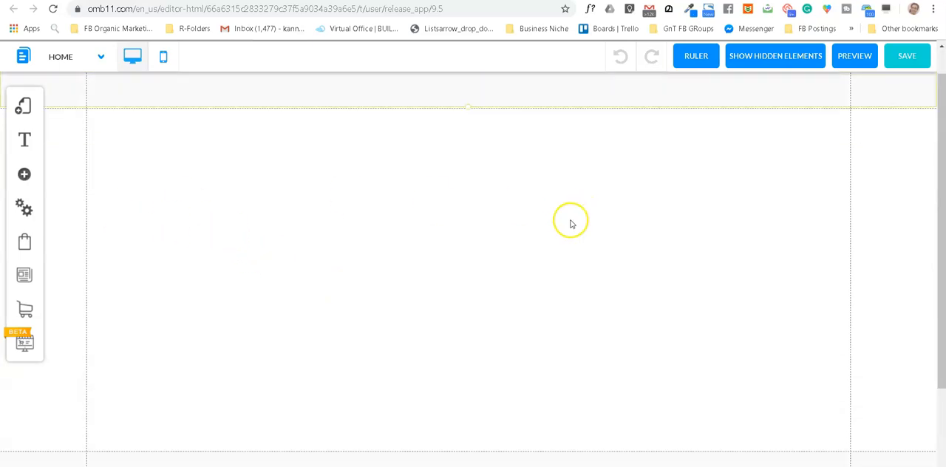
scroll(562, 225, "up", 1)
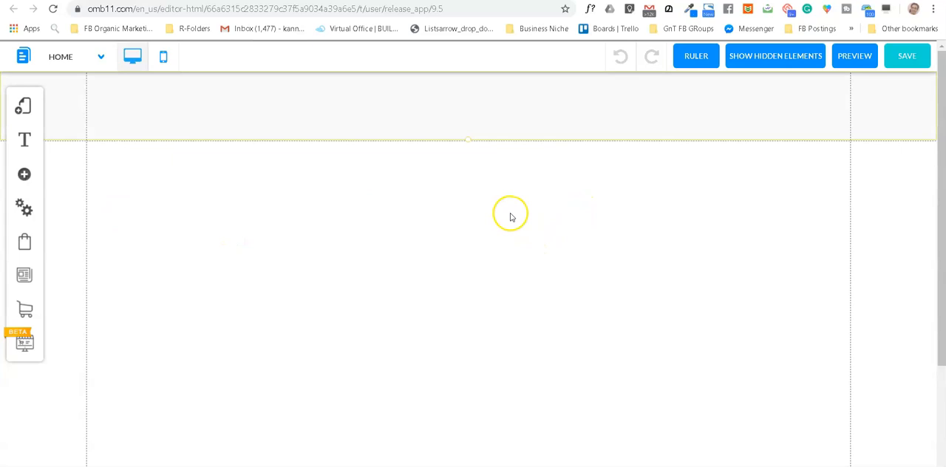
Step: Register the site with a URL name beginning "websitetra" and save the blank website
left_click(906, 63)
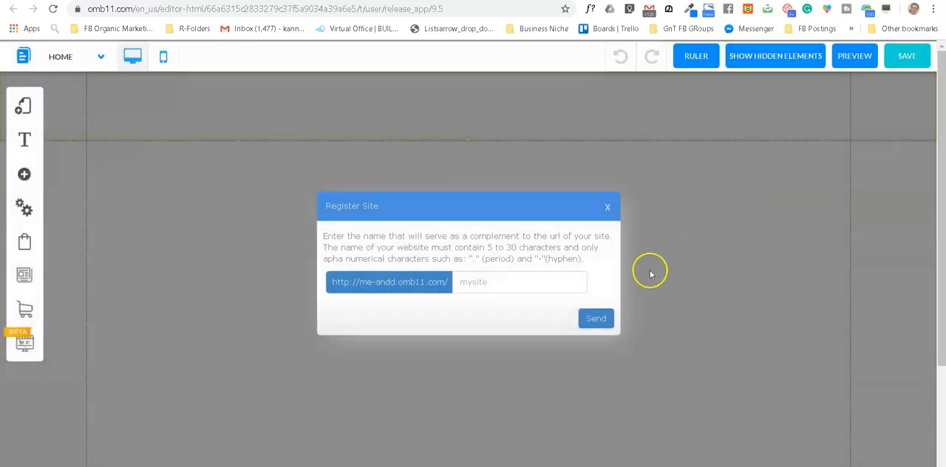
left_click(475, 283)
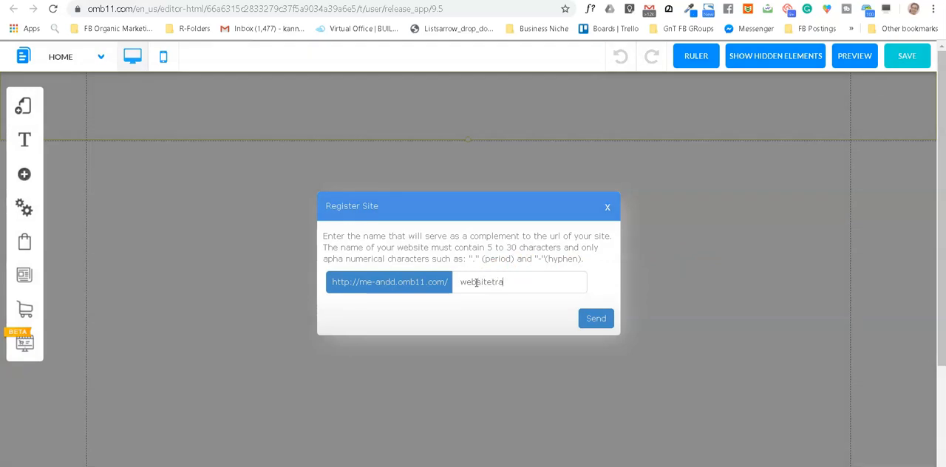
left_click(596, 319)
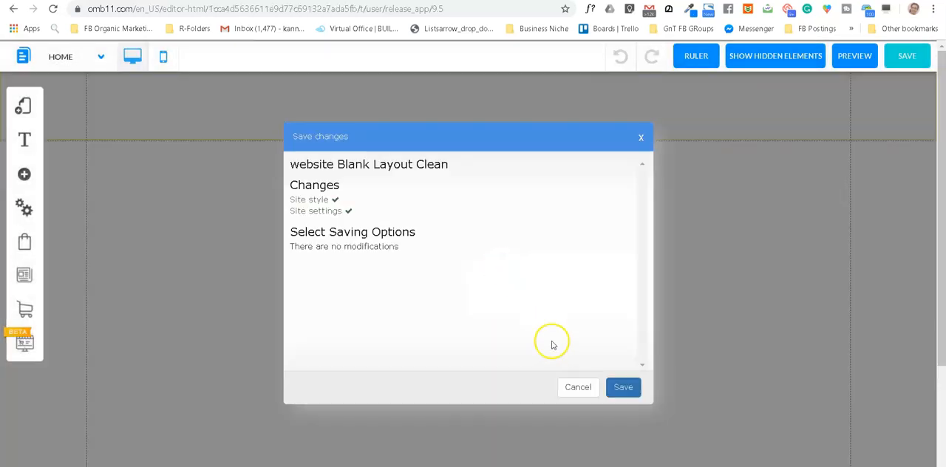
left_click(625, 390)
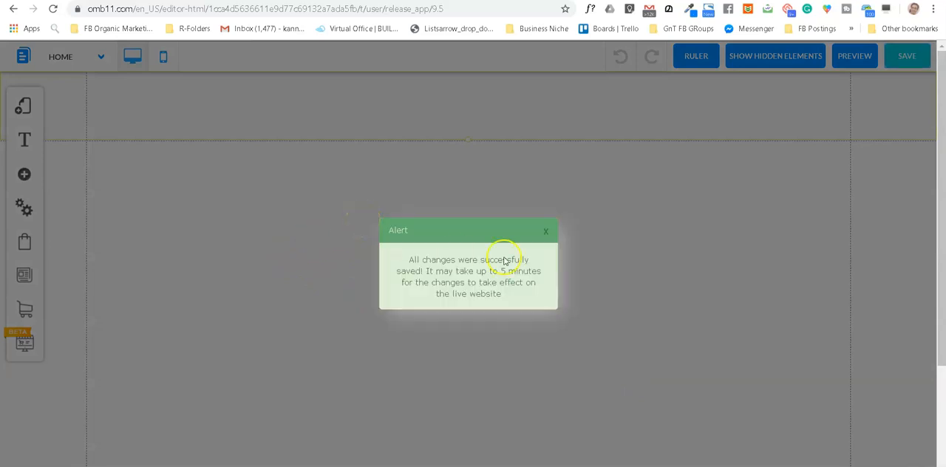
left_click(546, 230)
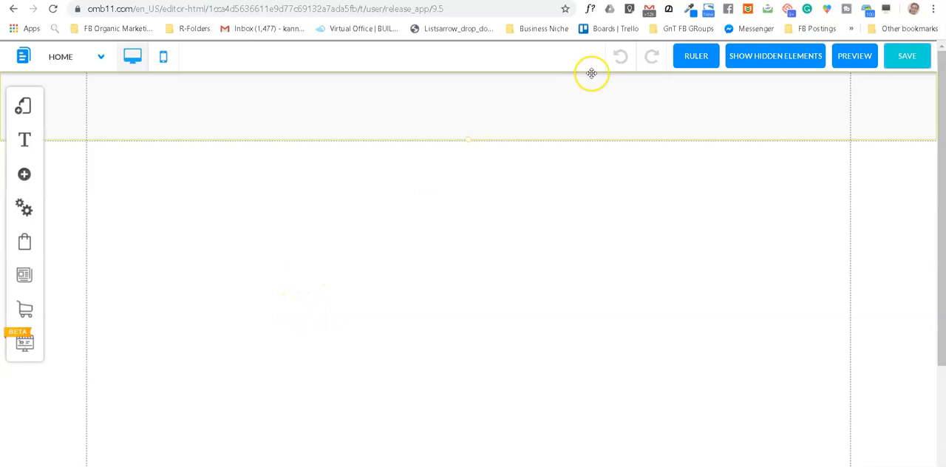
Step: Switch to Canva's color palette generator and look over its page for extracting colors from photos
left_click(523, 1)
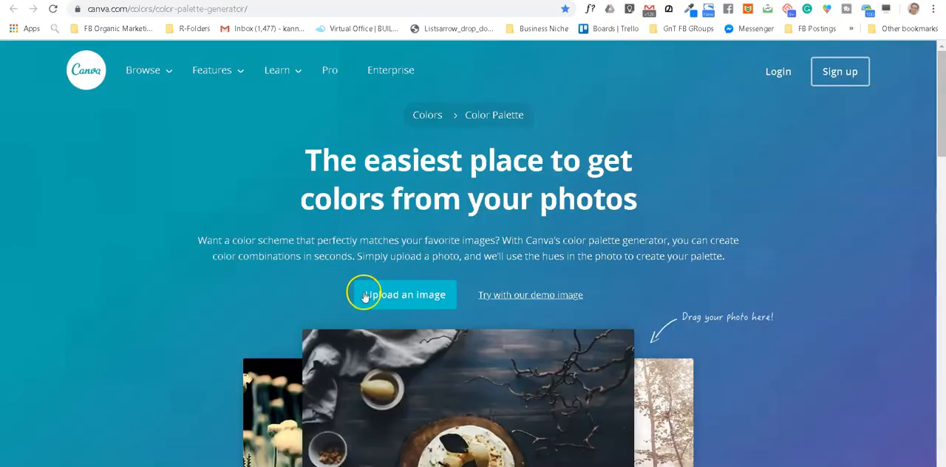
scroll(300, 259, "down", 2)
scroll(298, 263, "up", 2)
scroll(298, 260, "down", 3)
scroll(300, 261, "up", 3)
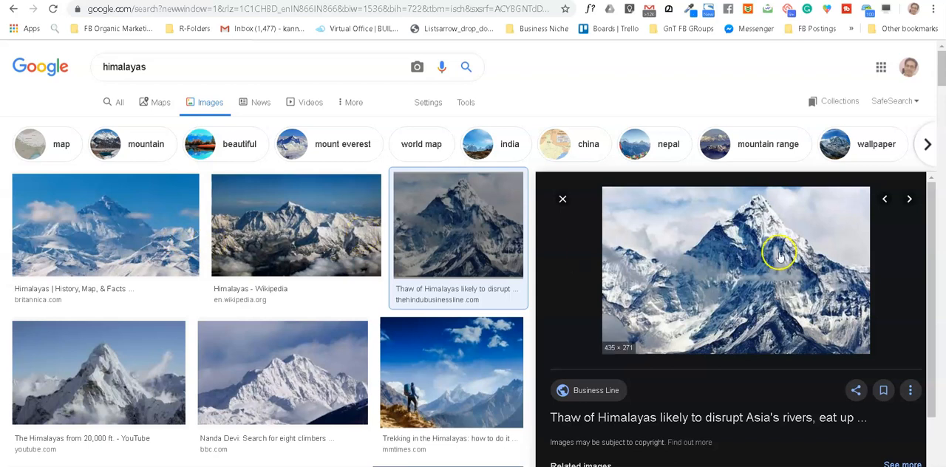
Step: Save the enlarged Himalayas photo from Google Images to the Desktop as a JPEG image named sample
scroll(776, 254, "down", 1)
scroll(751, 255, "up", 1)
right_click(725, 283)
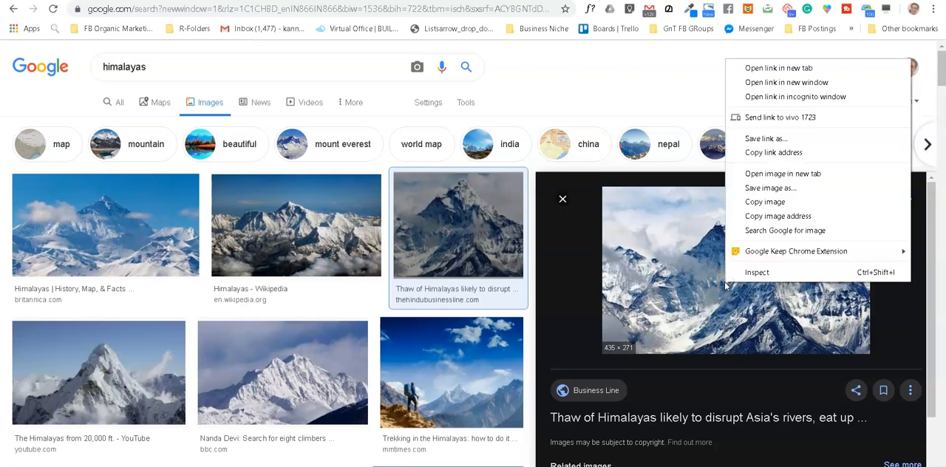
left_click(794, 191)
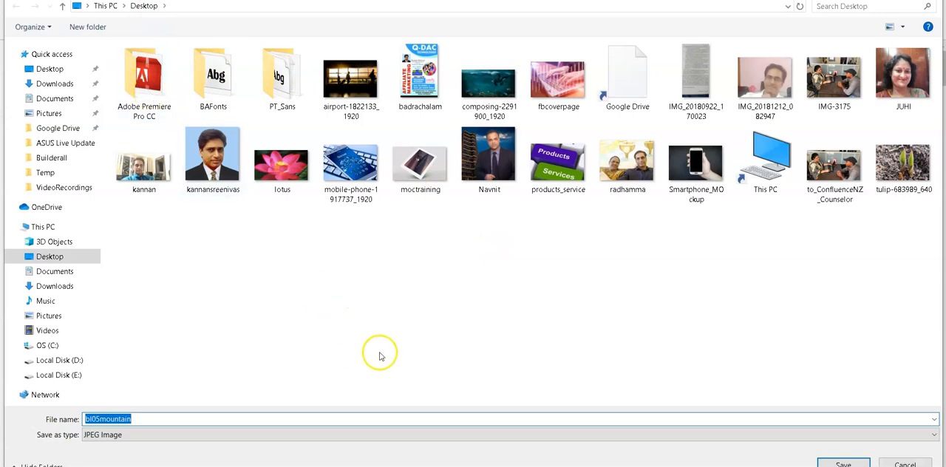
type("sample")
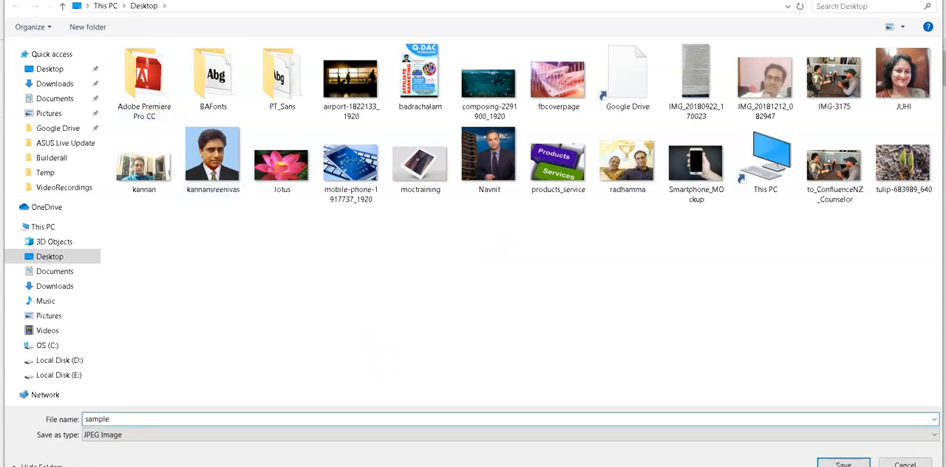
key("Return")
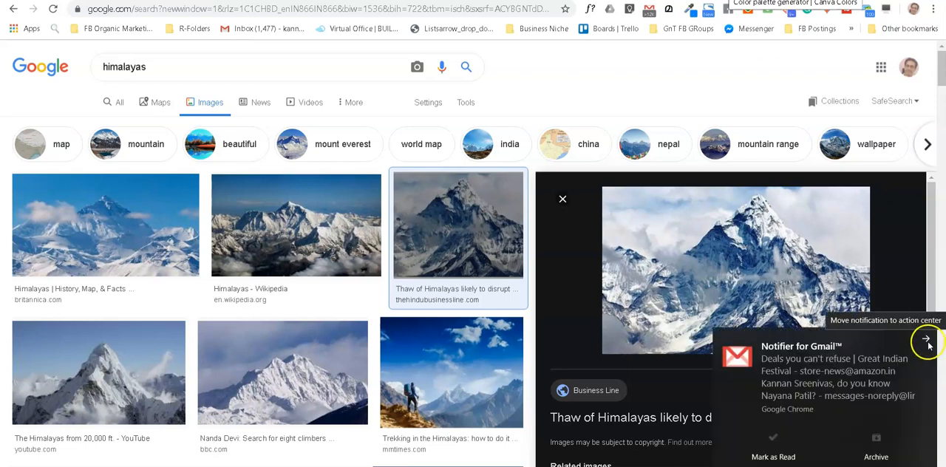
left_click(926, 341)
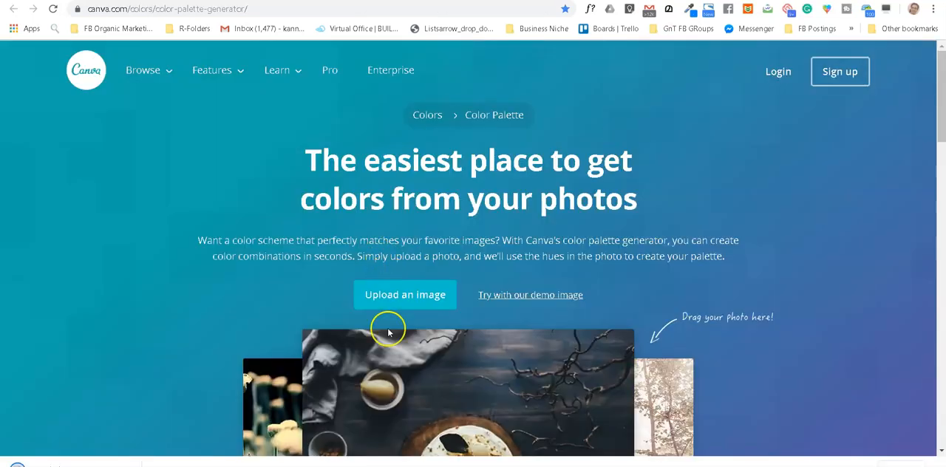
Step: Upload the sample image from the Desktop to Canva's color palette generator
left_click(403, 296)
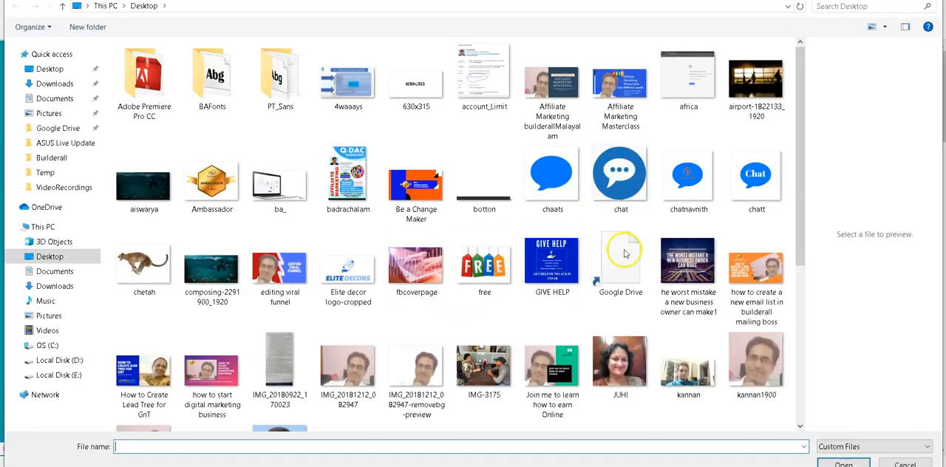
left_click_drag(805, 156, 821, 295)
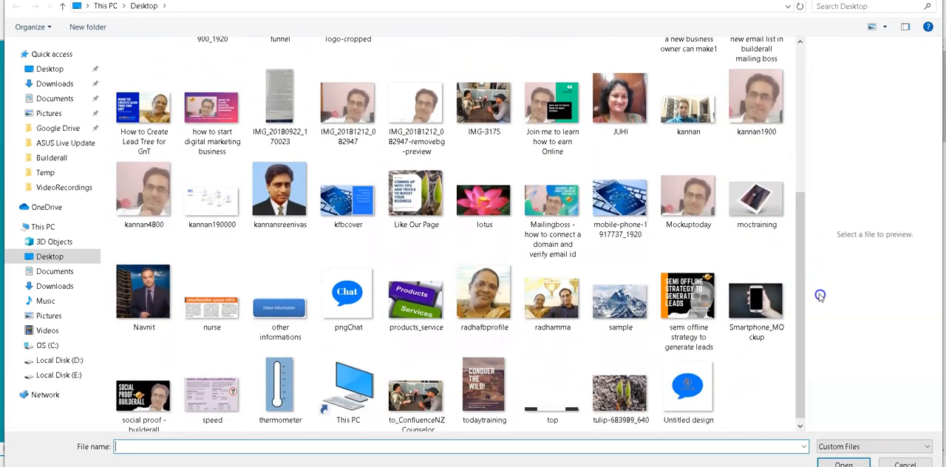
left_click(621, 299)
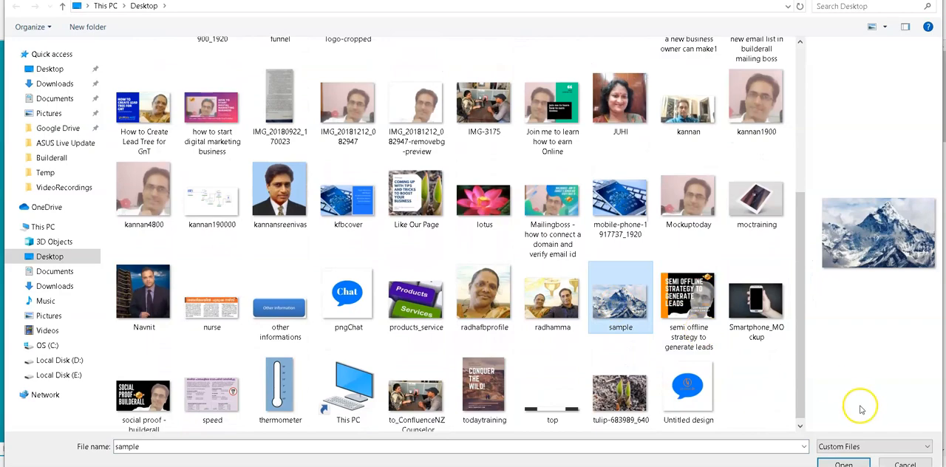
left_click(843, 462)
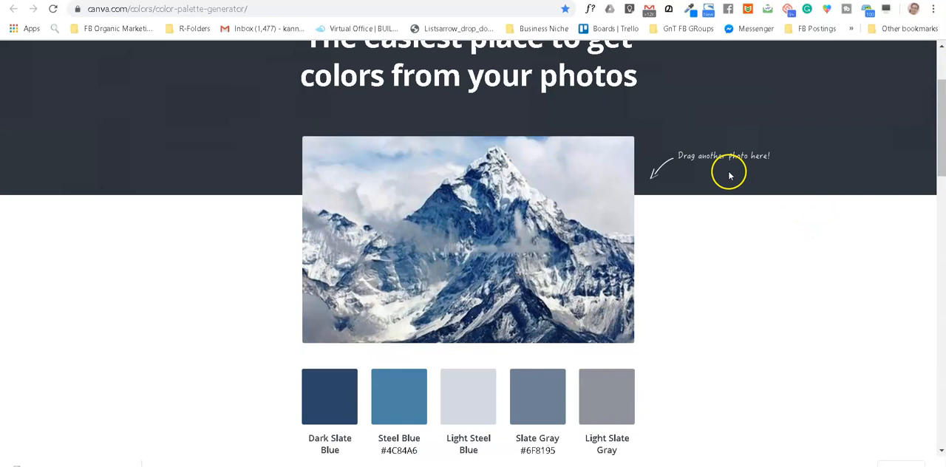
Step: Copy the Dark Slate Blue color code #2B4669 from the palette generated for the mountain photo
scroll(731, 172, "up", 3)
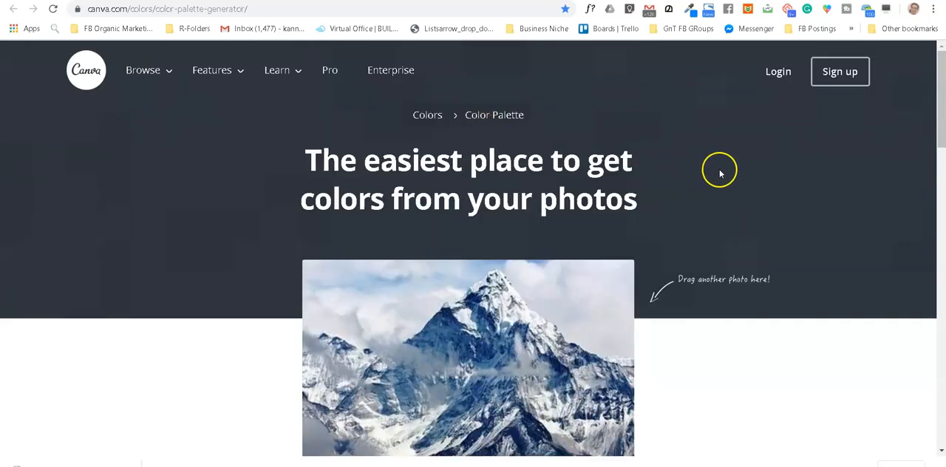
scroll(719, 170, "down", 3)
scroll(809, 244, "up", 1)
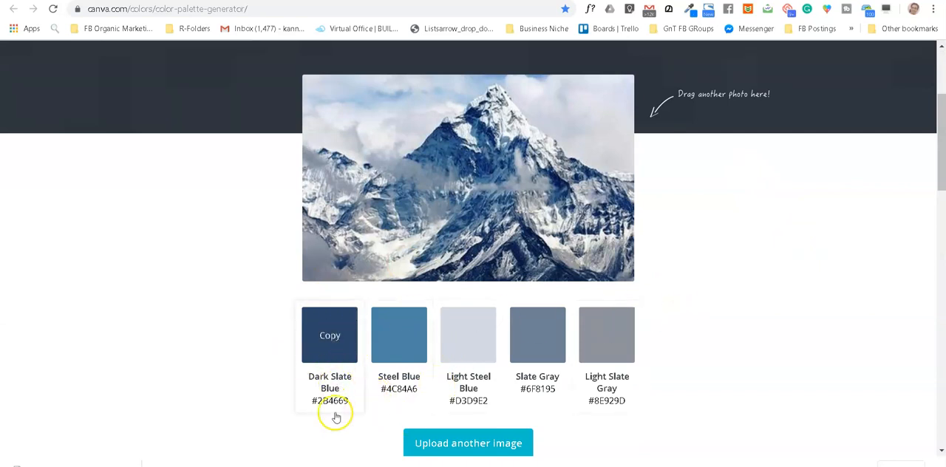
left_click(332, 339)
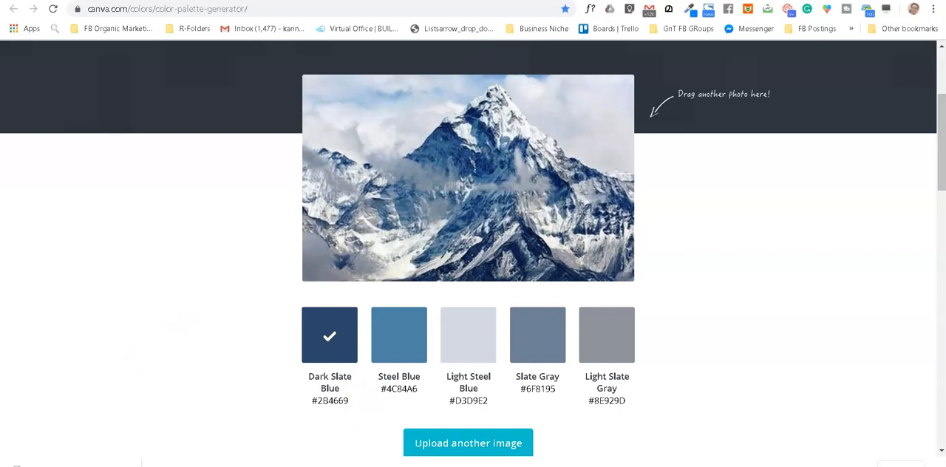
Step: Switch back to the website builder and apply the wide plain rectangle style to the page header's appearance
key("ctrl+Tab")
key("ctrl+Tab")
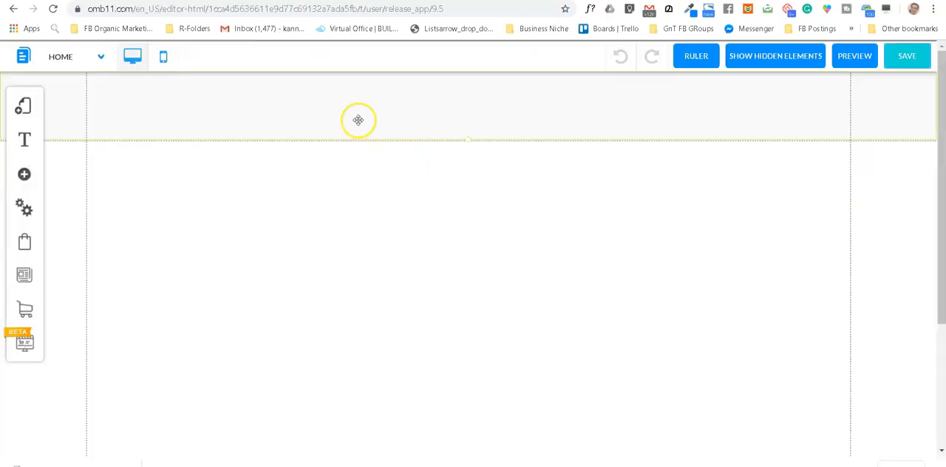
left_click(303, 109)
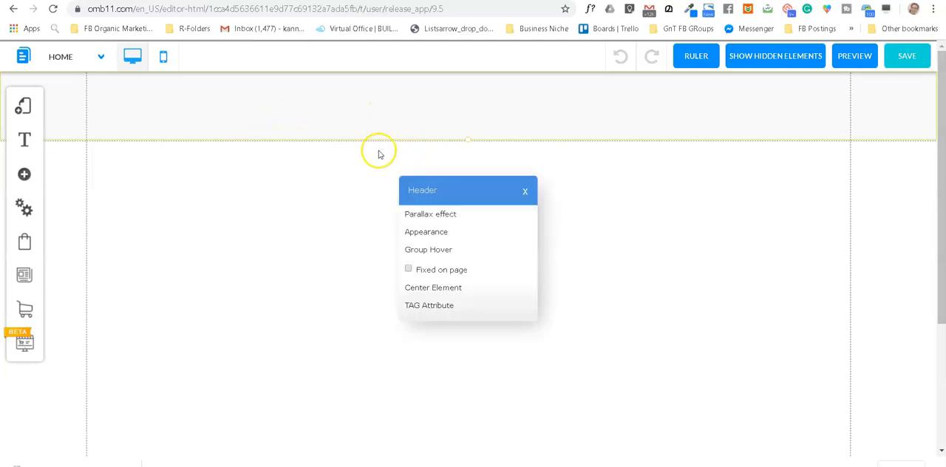
left_click(426, 232)
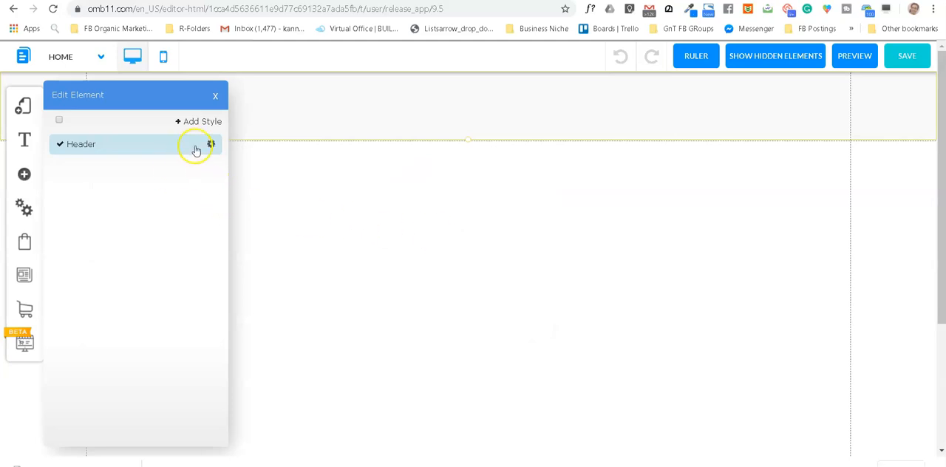
left_click(212, 145)
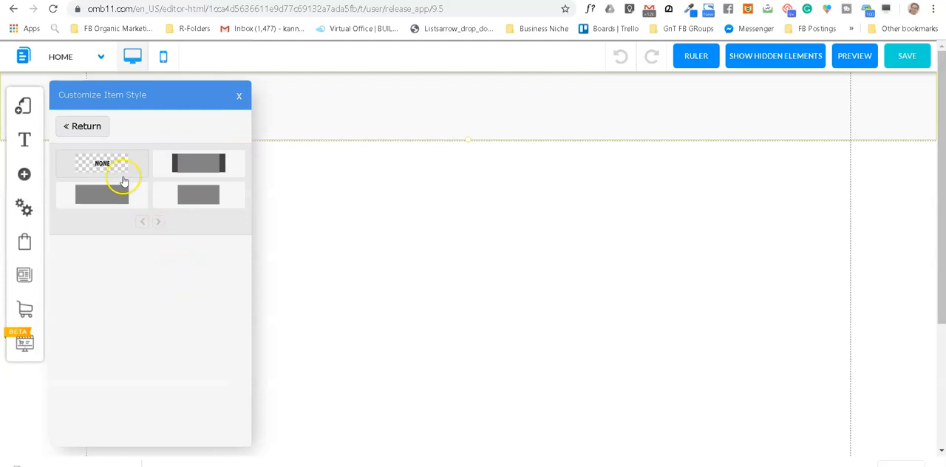
left_click(115, 196)
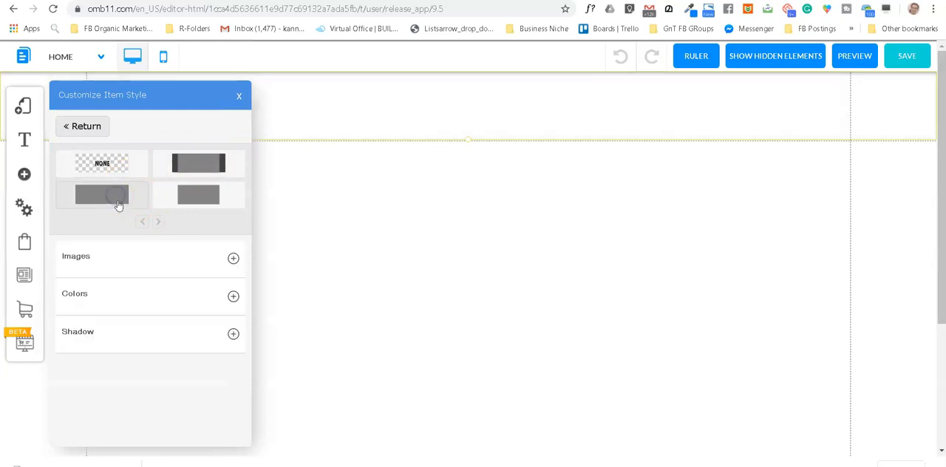
Step: Set the header's background color to the copied Dark Slate Blue #2B4669 and close the style settings
left_click(233, 297)
left_click(226, 334)
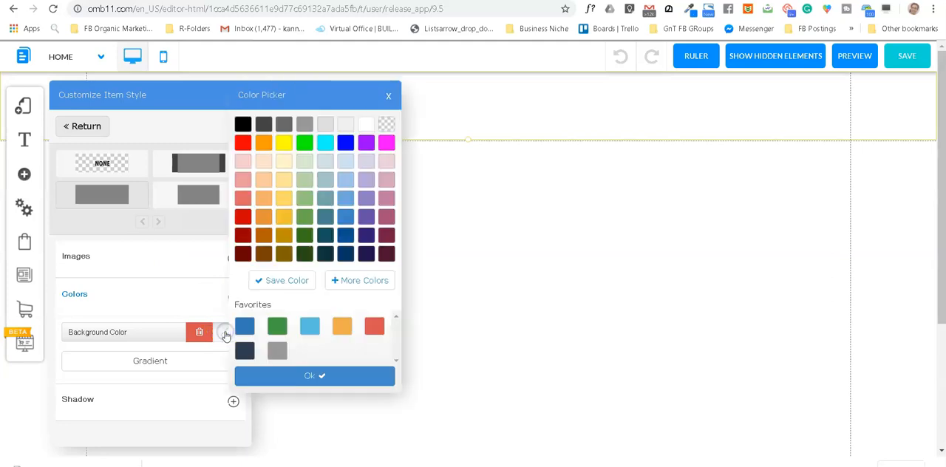
left_click(351, 280)
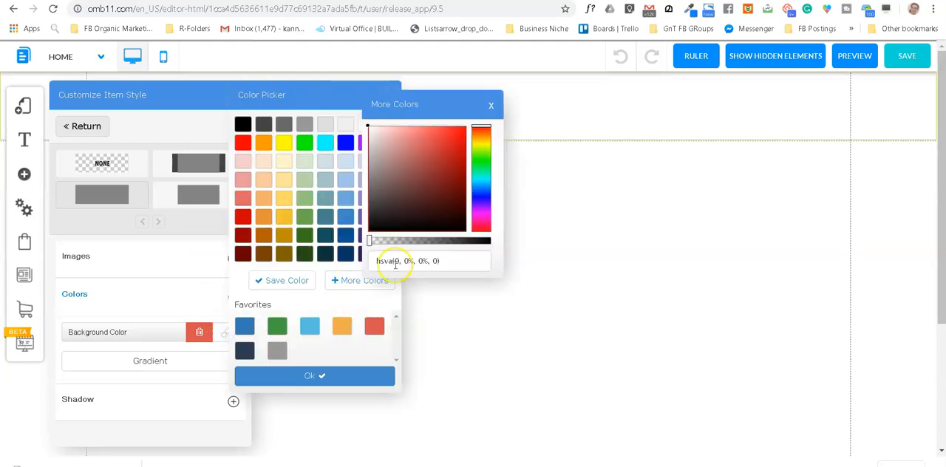
left_click_drag(451, 261, 379, 264)
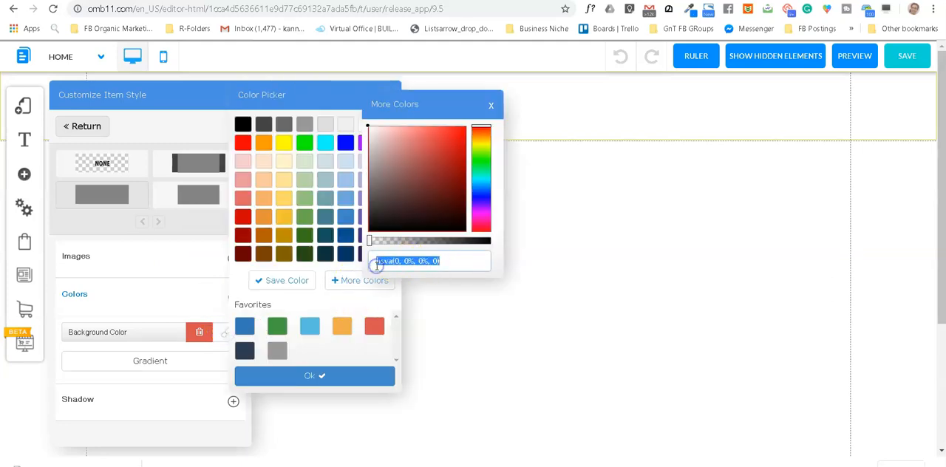
type("rgb(43, 70, 105)")
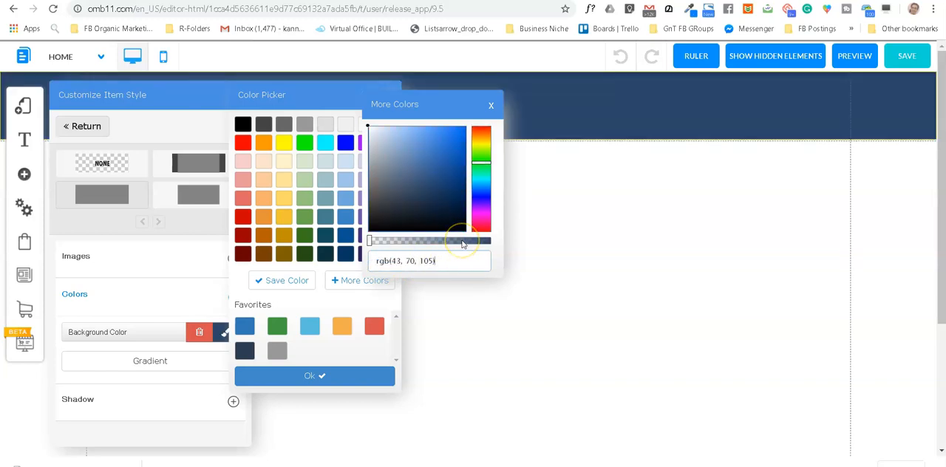
left_click(332, 377)
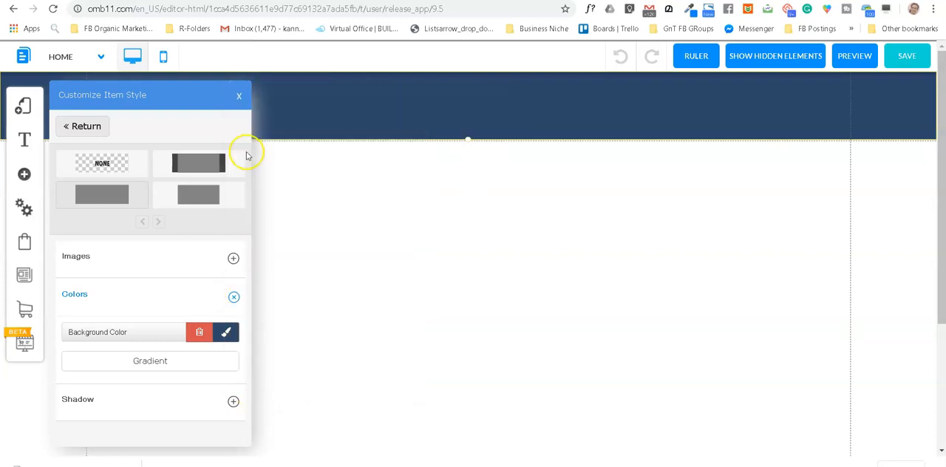
left_click(239, 98)
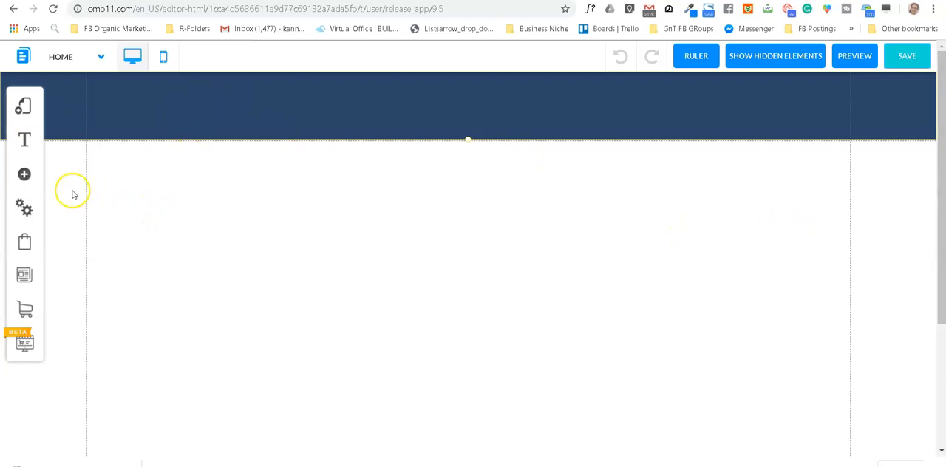
Step: Insert a plain image element on the page and move it up to just below the header
left_click(24, 176)
left_click(124, 283)
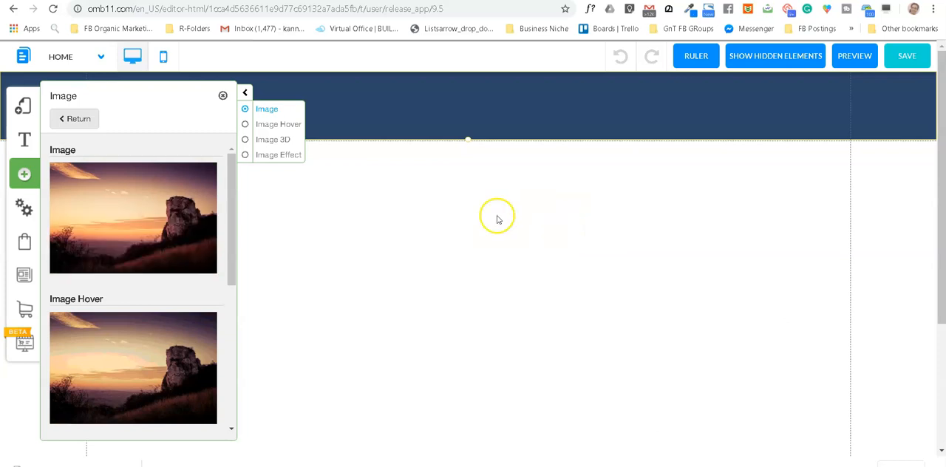
left_click(156, 228)
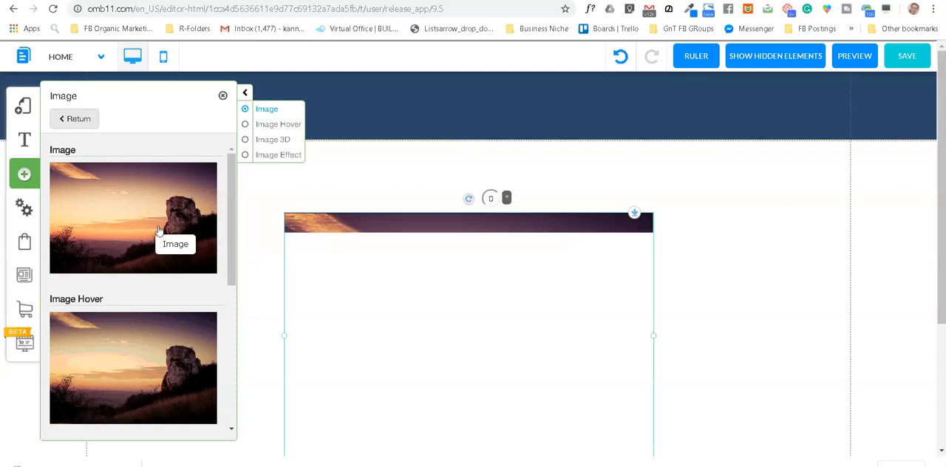
left_click(222, 95)
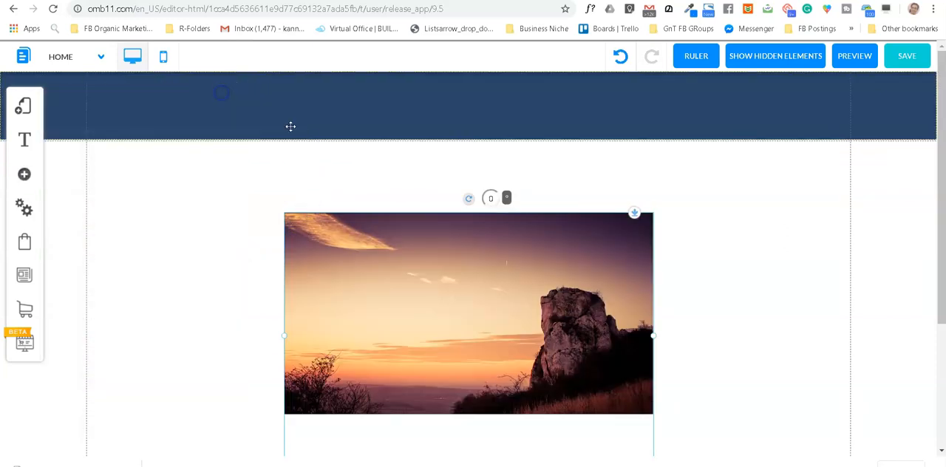
left_click_drag(458, 311, 446, 273)
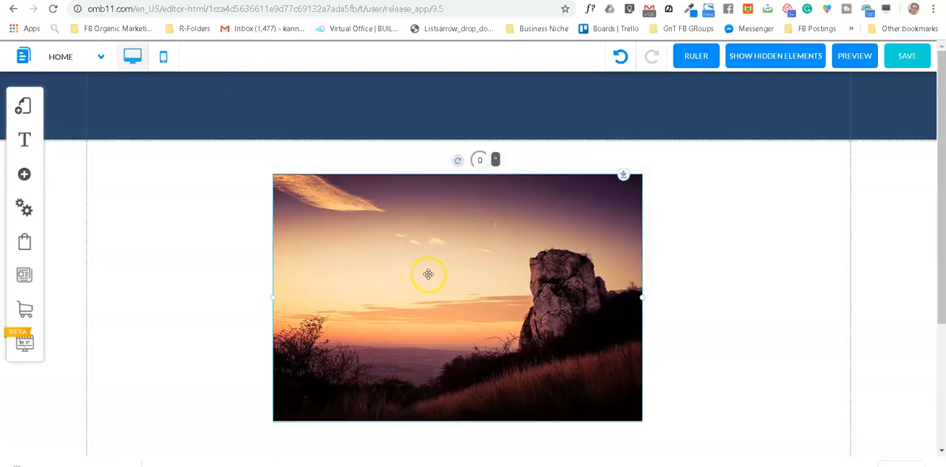
Step: Start changing the placeholder image and upload the chetah picture from the Desktop to the file repository
left_click(429, 287)
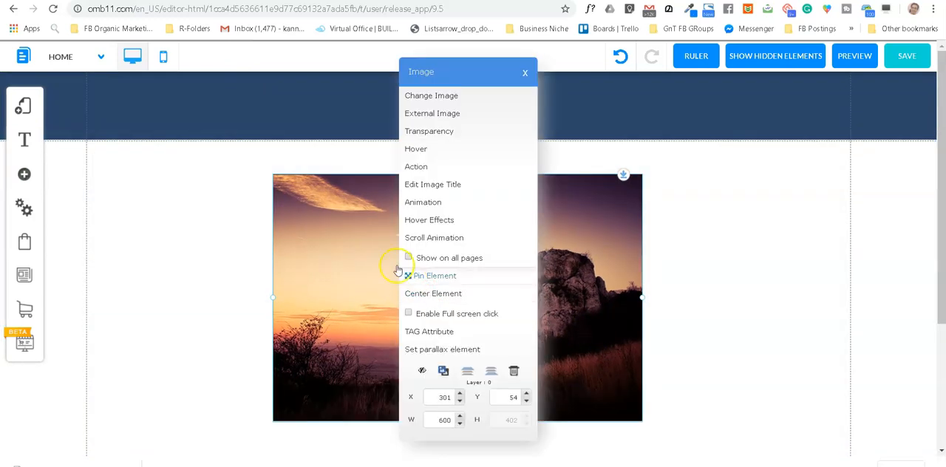
left_click(431, 96)
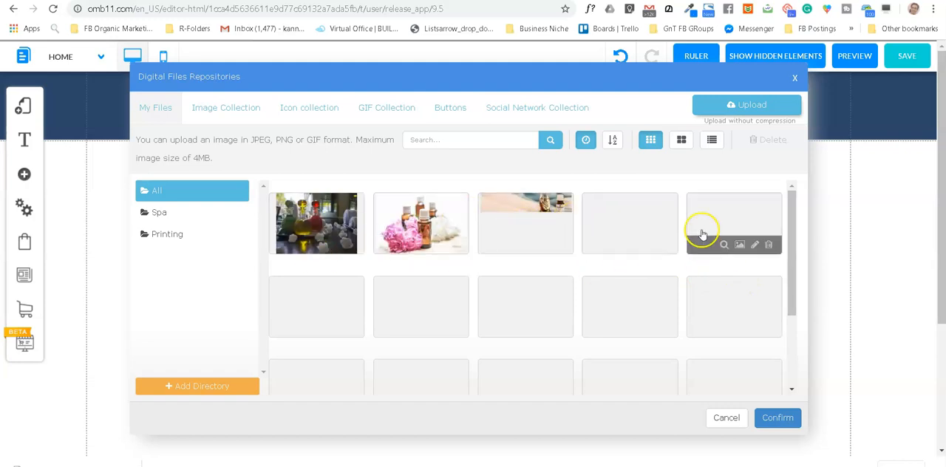
scroll(589, 257, "down", 1)
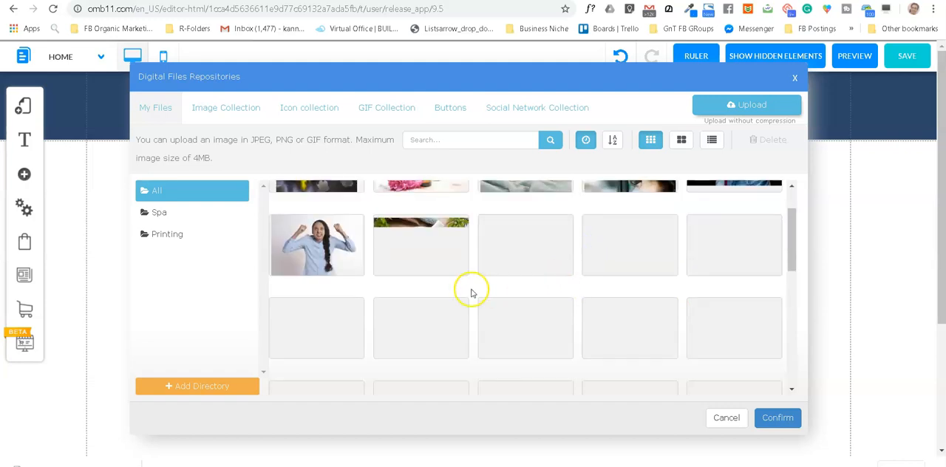
scroll(527, 255, "up", 1)
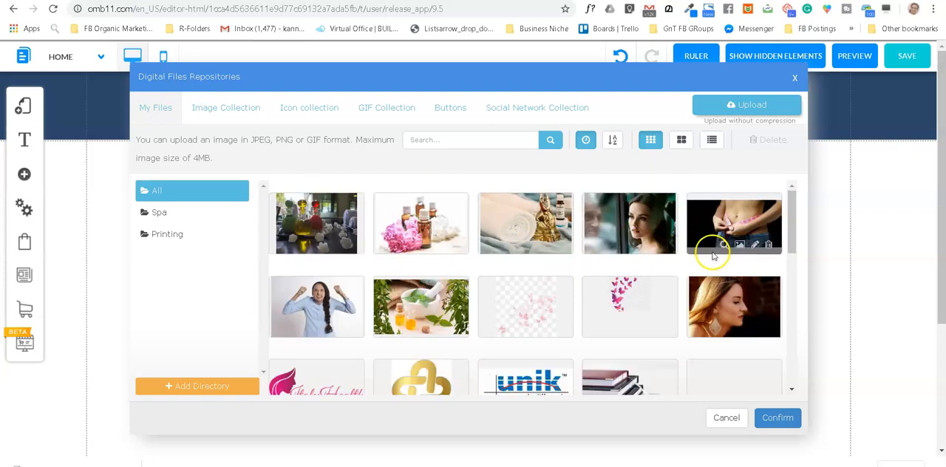
scroll(640, 269, "down", 2)
scroll(513, 270, "down", 2)
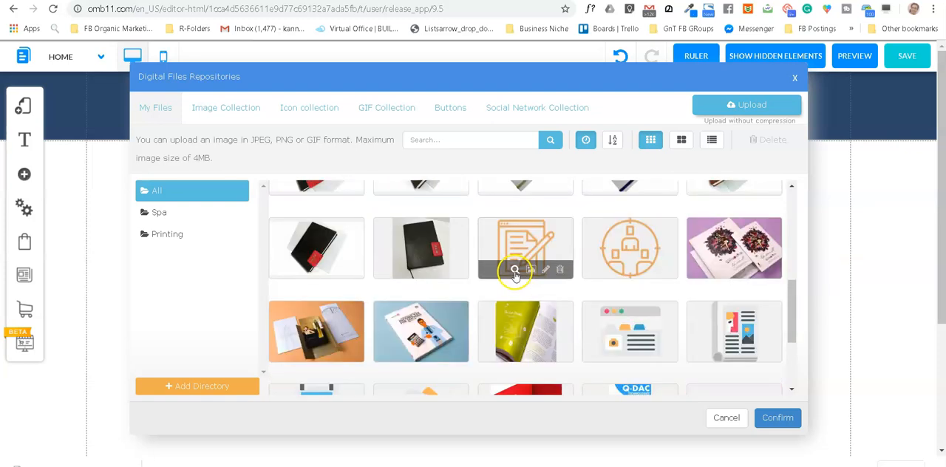
scroll(515, 275, "up", 4)
left_click(748, 106)
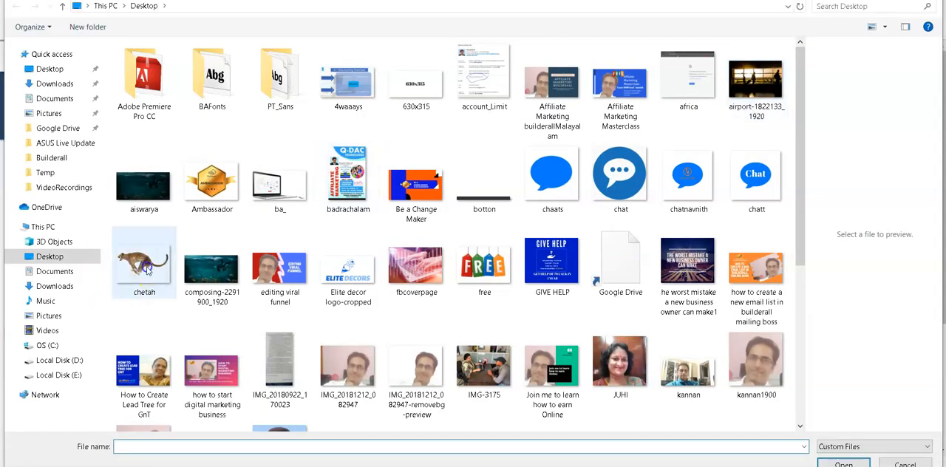
left_click(147, 270)
left_click(836, 463)
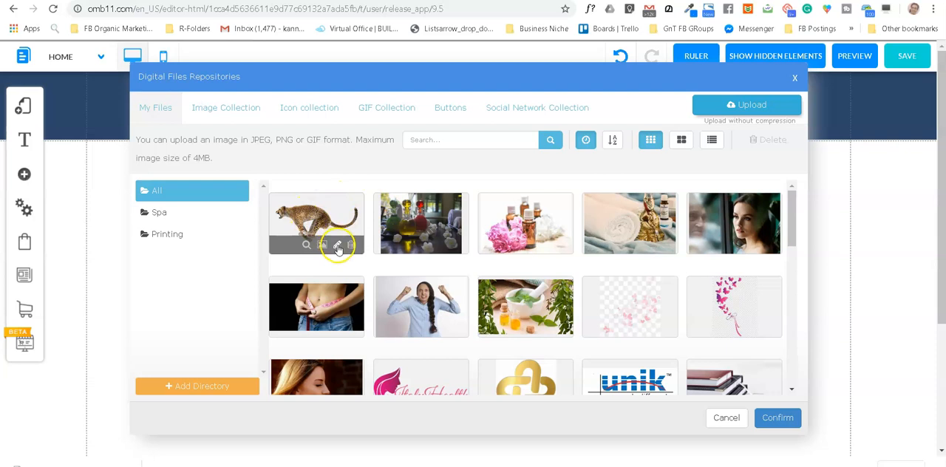
Step: Flip the uploaded cheetah picture horizontally and use the flipped copy in place of the placeholder image
left_click(337, 246)
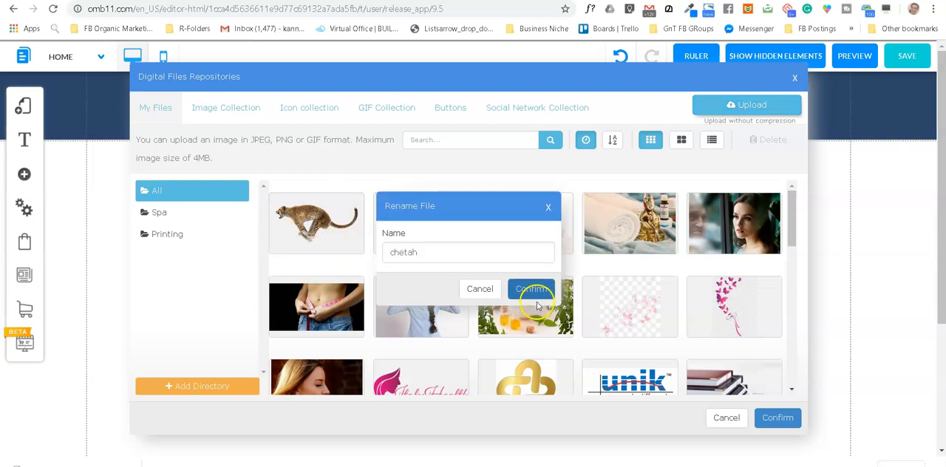
left_click(489, 292)
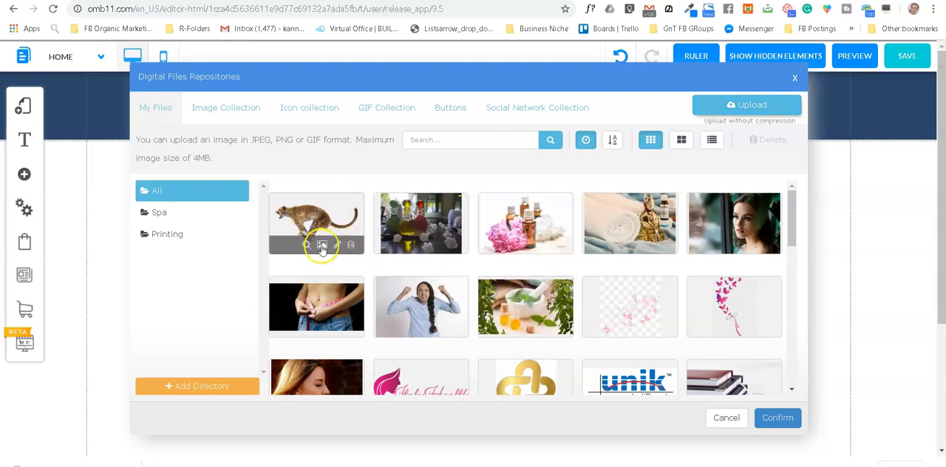
left_click(321, 246)
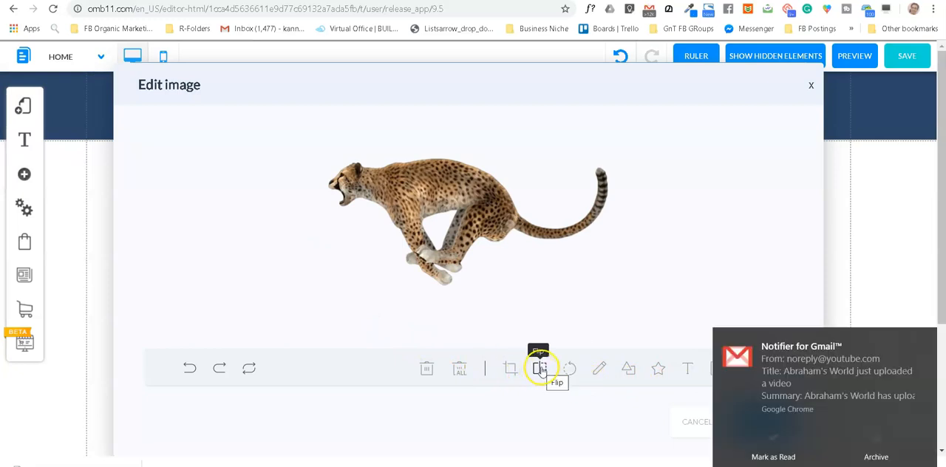
left_click(540, 369)
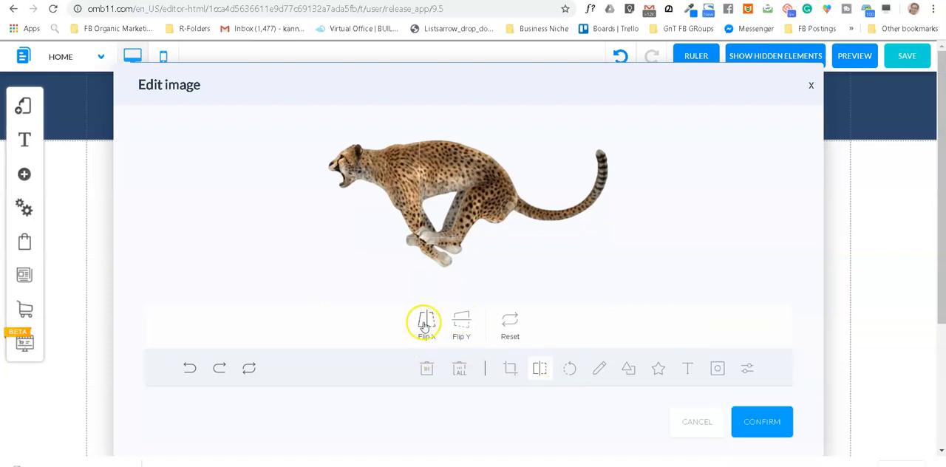
left_click(427, 323)
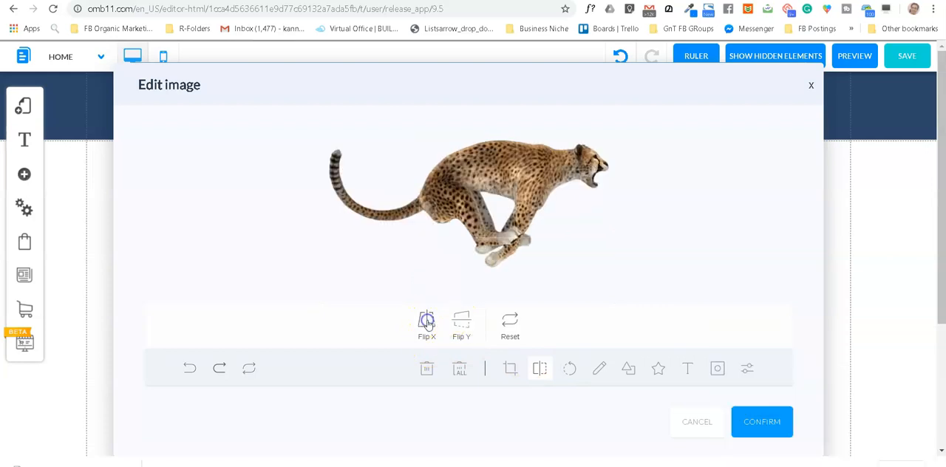
left_click(763, 426)
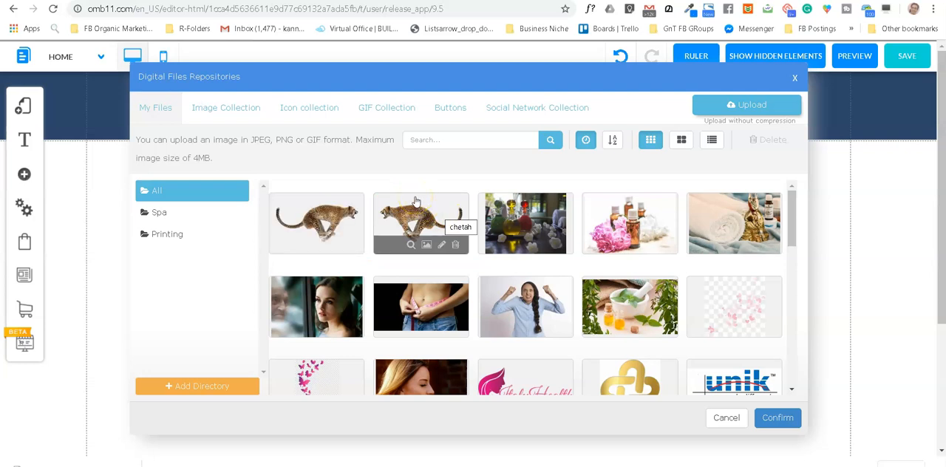
left_click(334, 215)
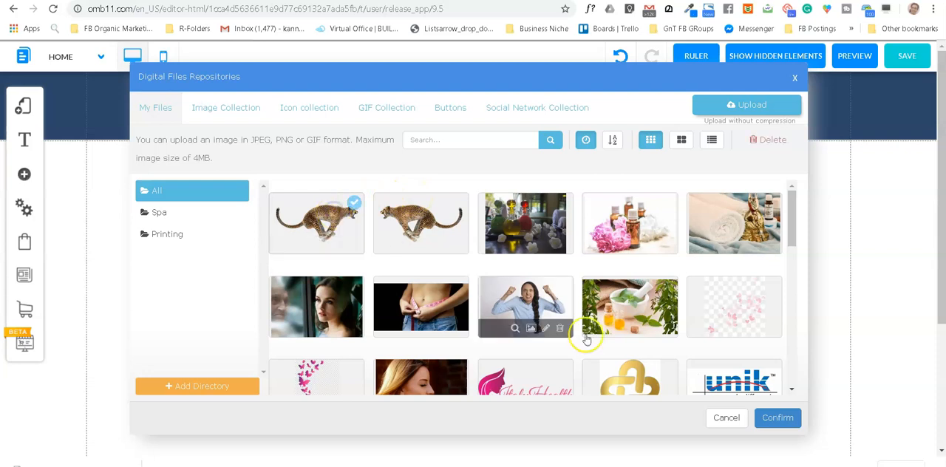
left_click(776, 417)
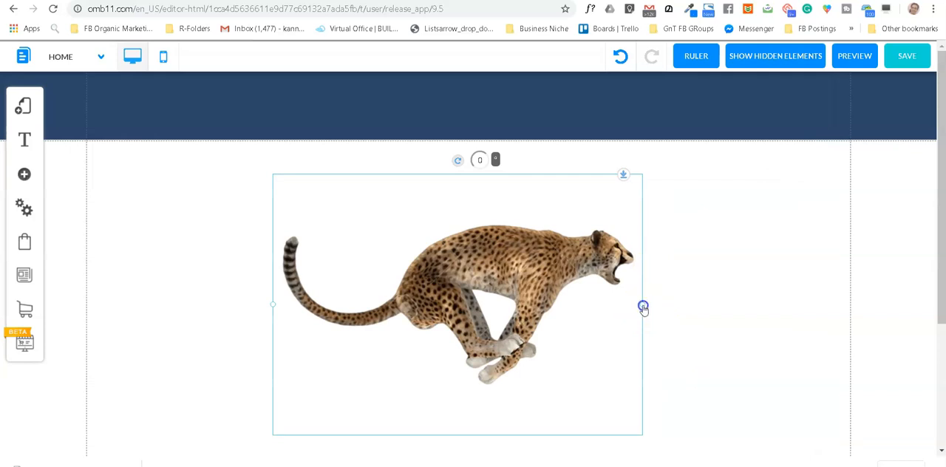
Step: Shrink the cheetah image to about a quarter of its width and tilt it upward to 341 degrees
left_click_drag(637, 305, 372, 199)
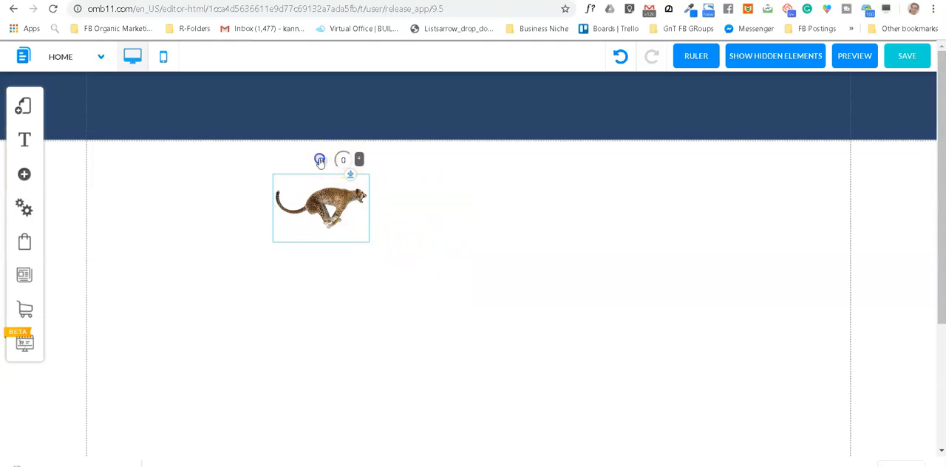
left_click_drag(319, 160, 305, 163)
Step: Move the tilted cheetah image into the left part of the blue header and save the page
left_click_drag(335, 198, 260, 205)
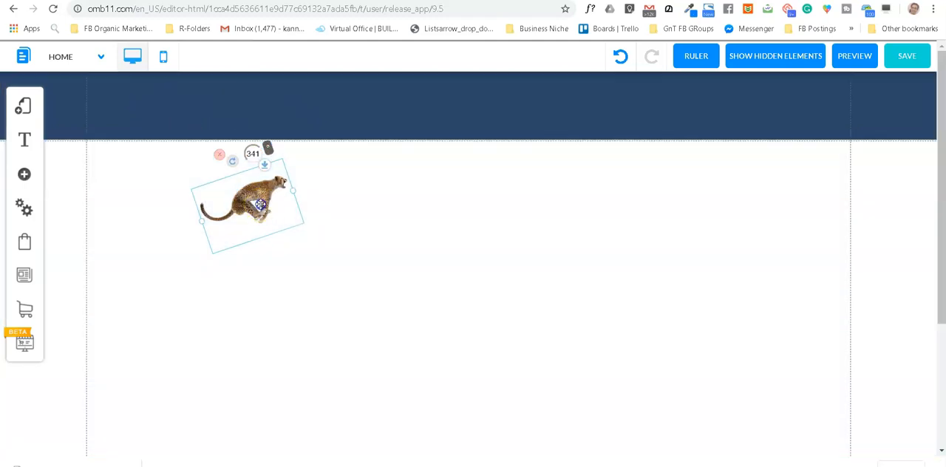
left_click_drag(260, 206, 223, 109)
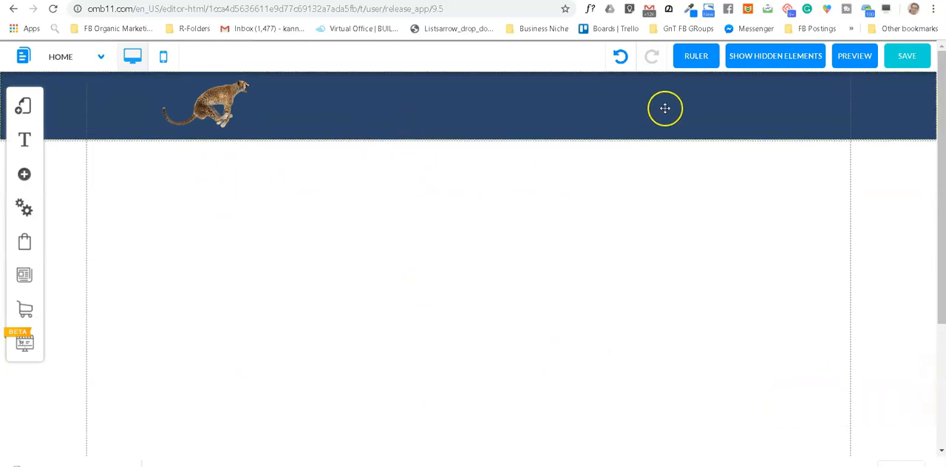
left_click(911, 61)
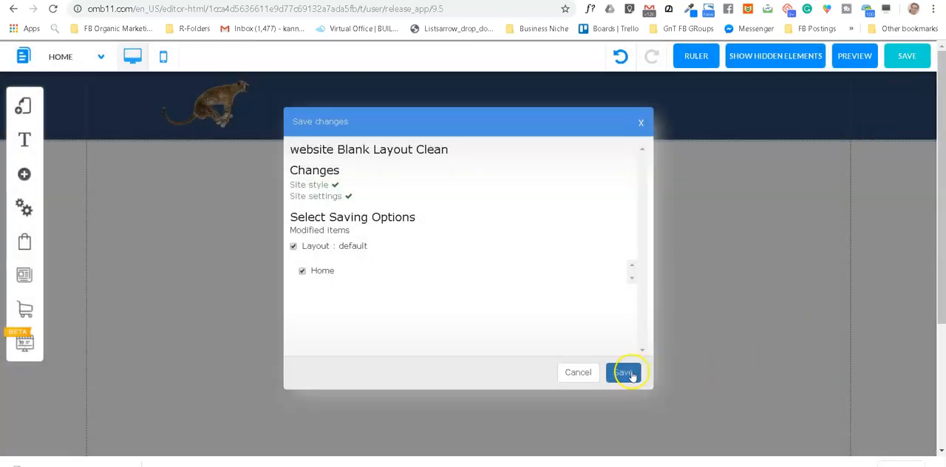
left_click(627, 372)
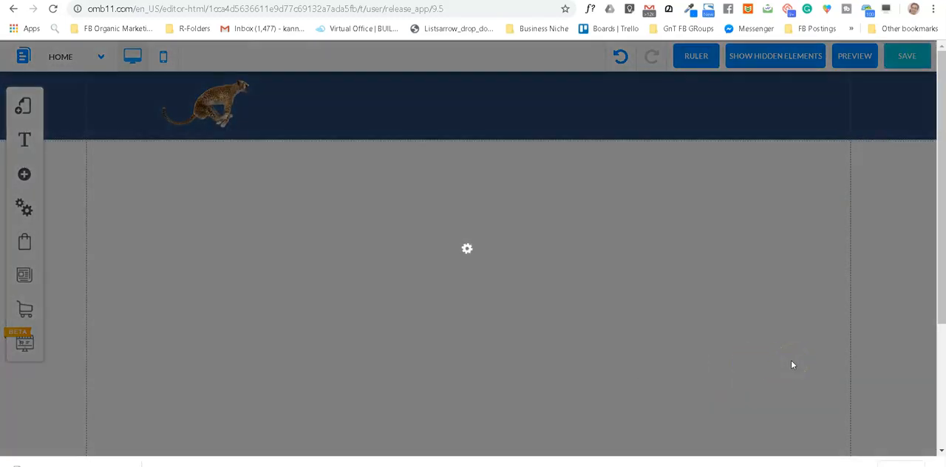
left_click(546, 216)
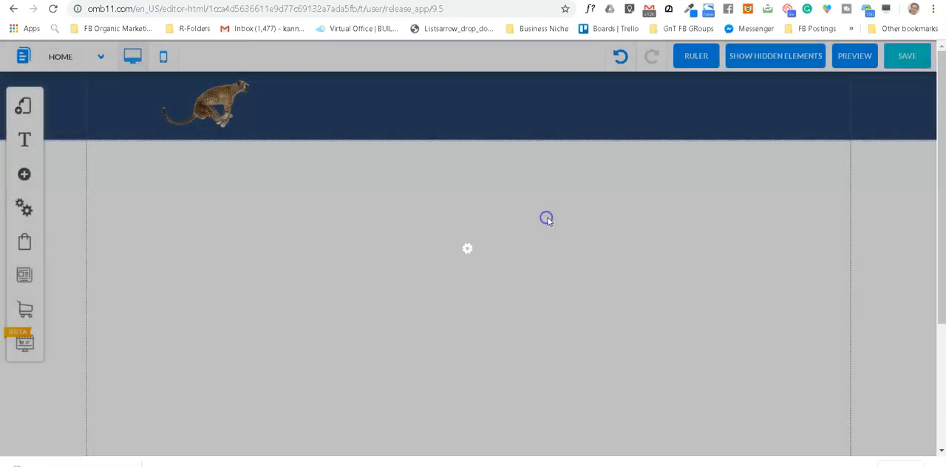
Step: Duplicate the Home page in the default layout
left_click(23, 111)
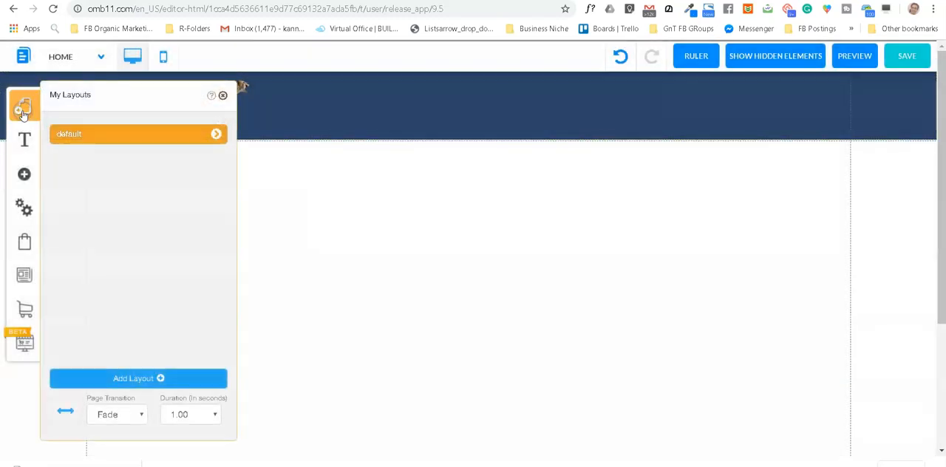
left_click(217, 135)
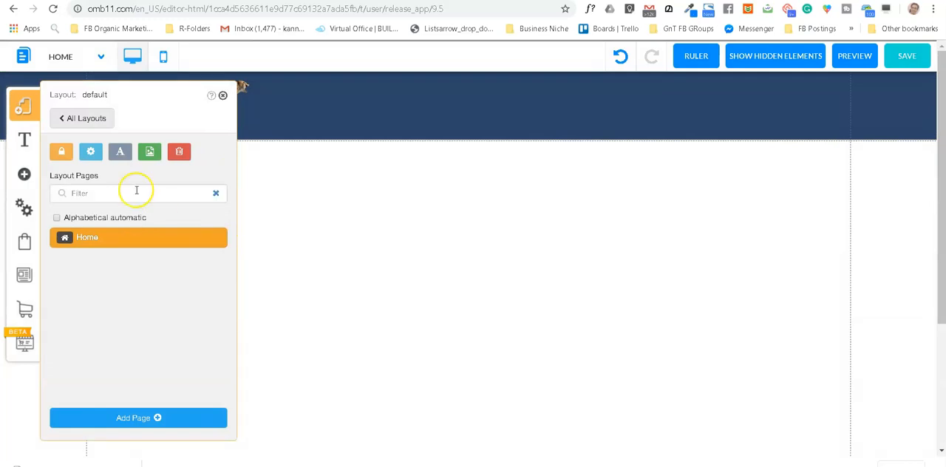
left_click(218, 239)
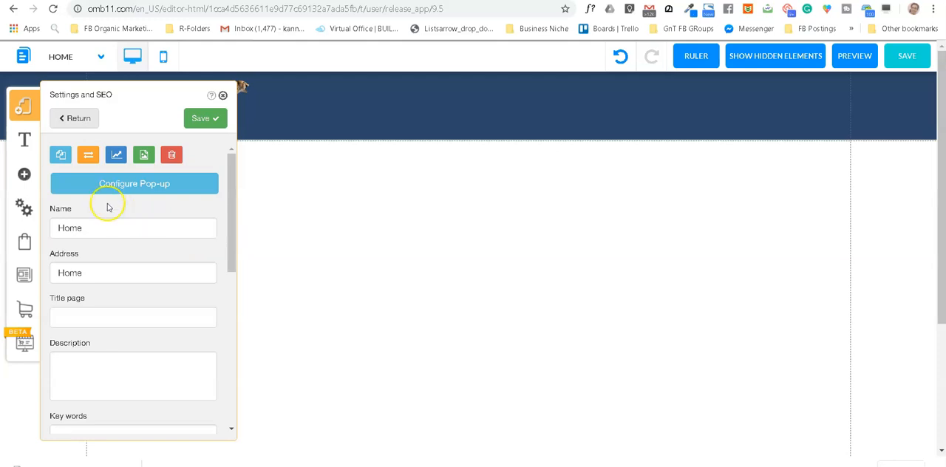
left_click(60, 156)
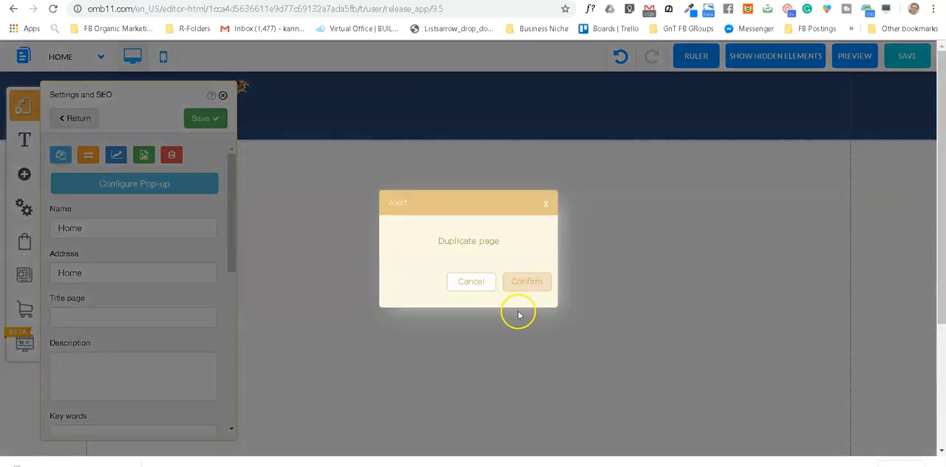
left_click(527, 284)
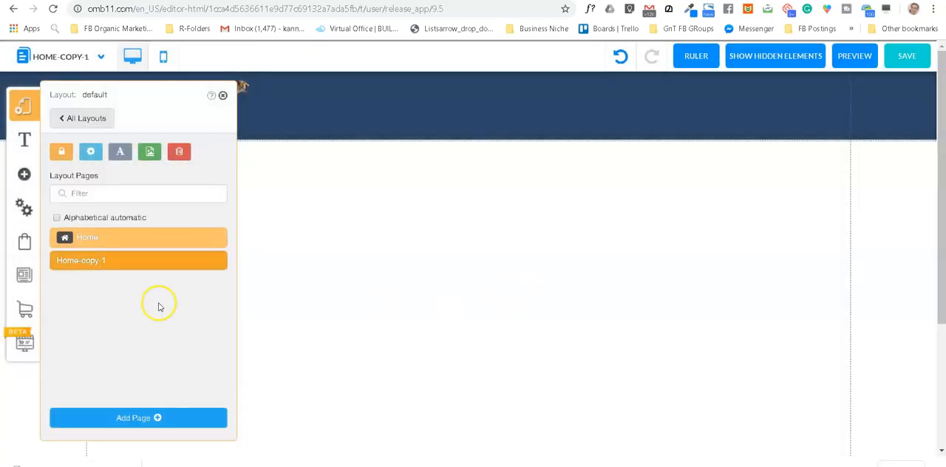
Step: Name the duplicated Home page About Us, set its address to about-us, and save its settings
left_click(218, 263)
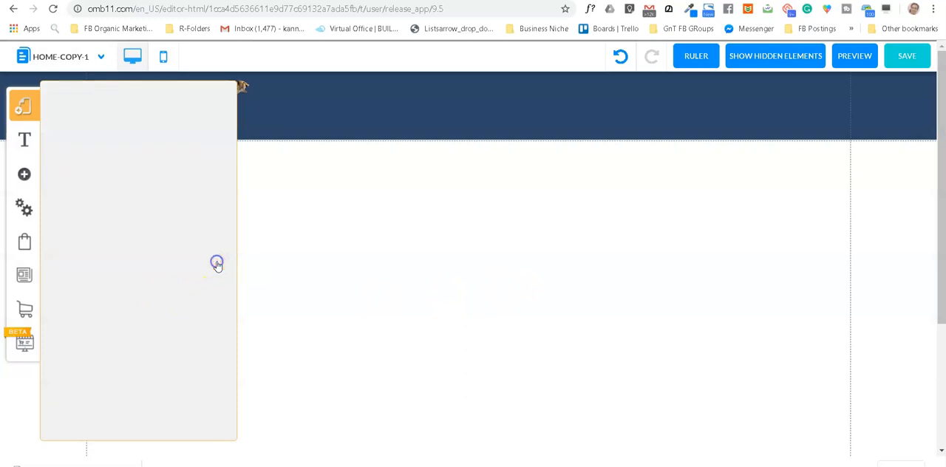
left_click(132, 229)
left_click_drag(132, 229, 53, 229)
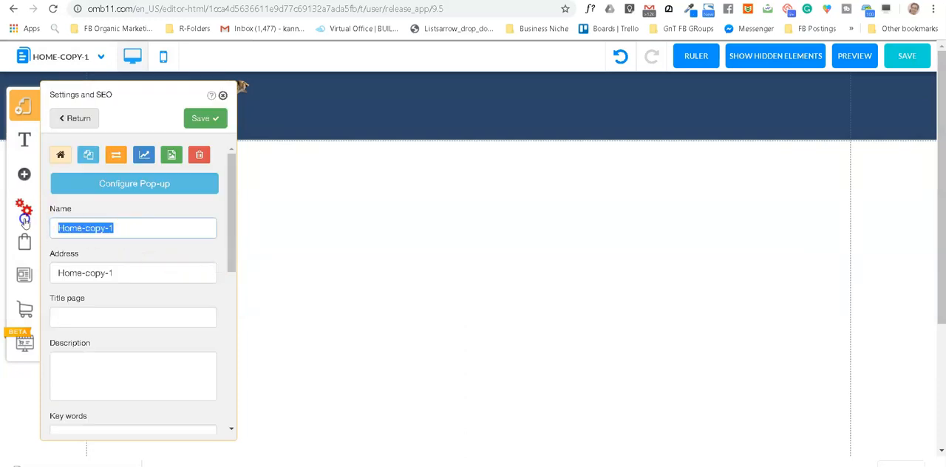
type("About Us")
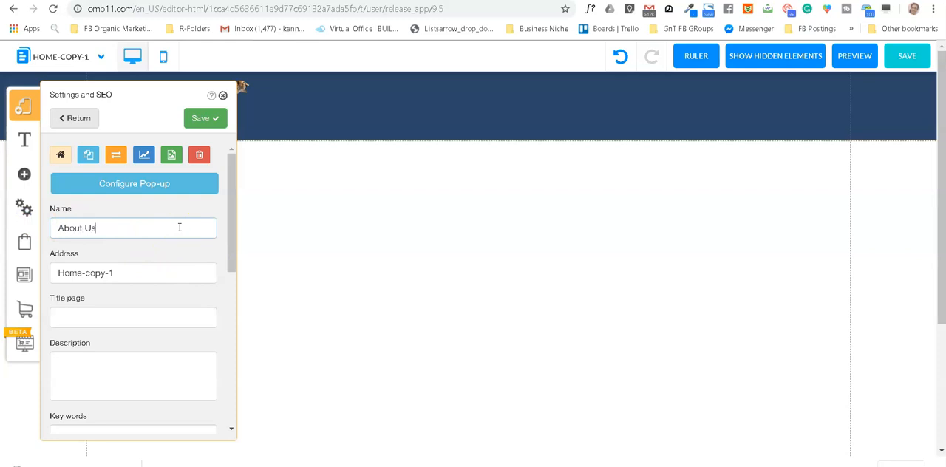
left_click_drag(127, 273, 61, 270)
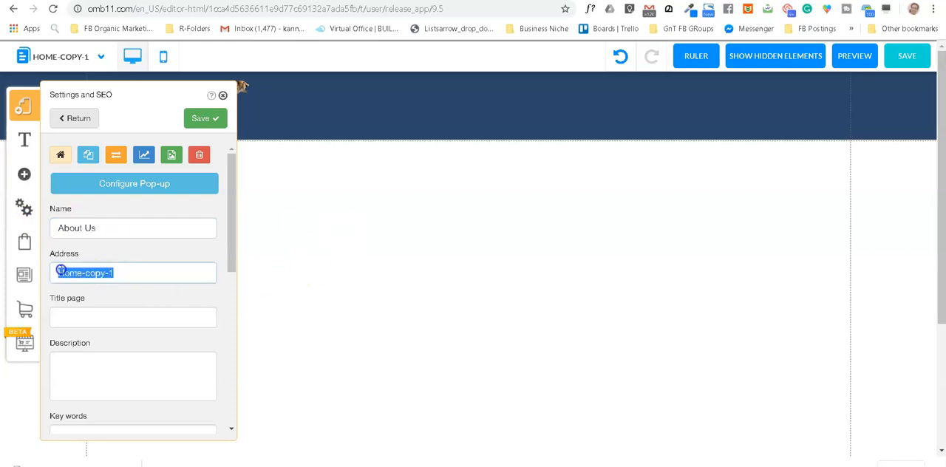
type("about-us")
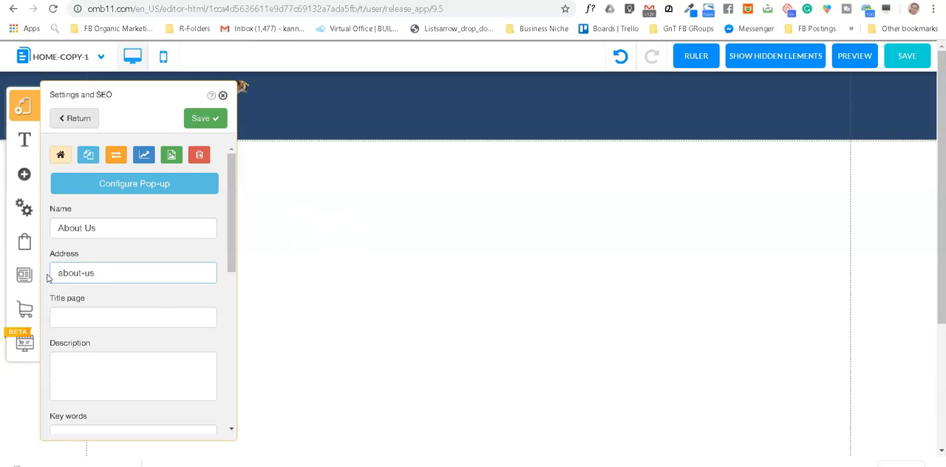
left_click(201, 118)
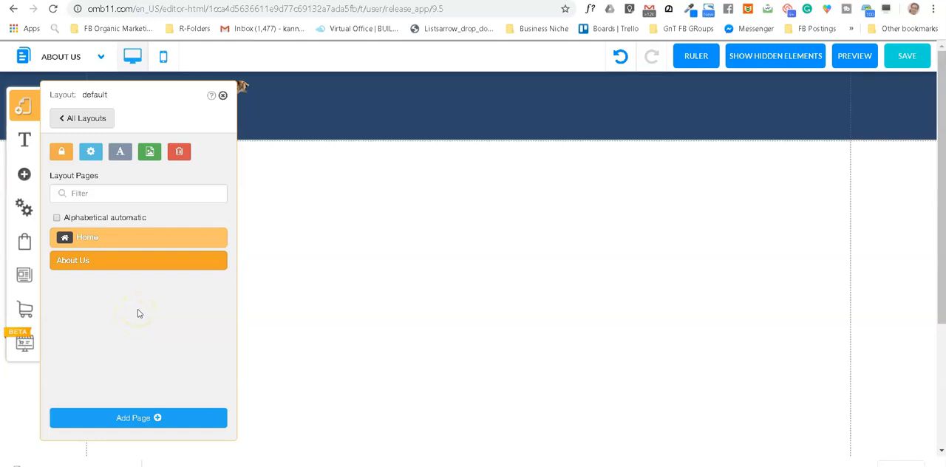
Step: Duplicate the About Us page in the default layout
left_click(218, 262)
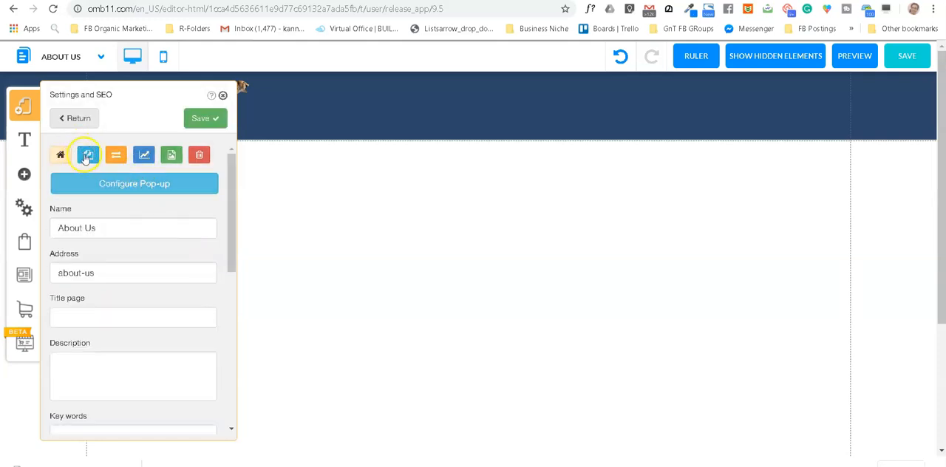
left_click(88, 155)
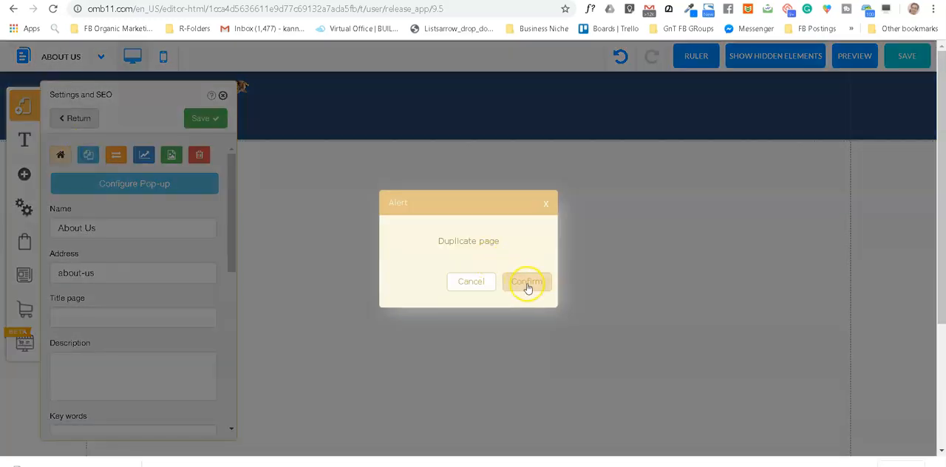
left_click(528, 286)
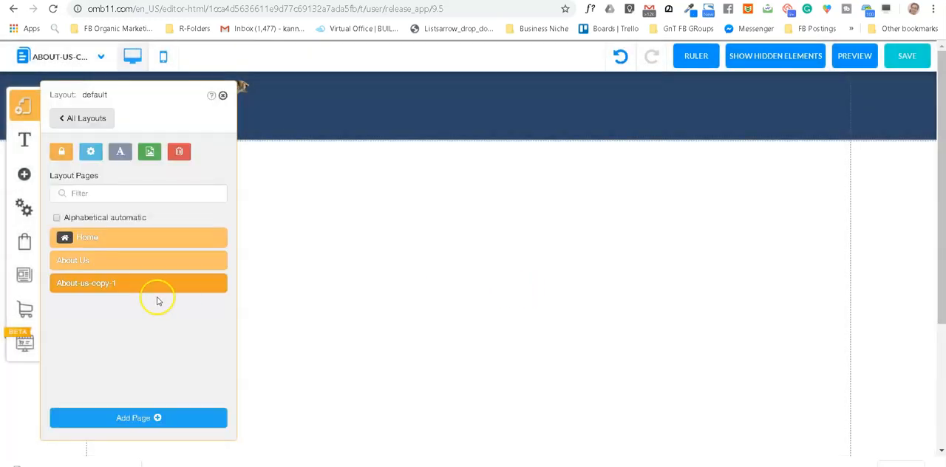
Step: Name the About Us copy Services, set its address to services, and save its settings
left_click(219, 284)
left_click_drag(129, 228, 39, 221)
type("Services")
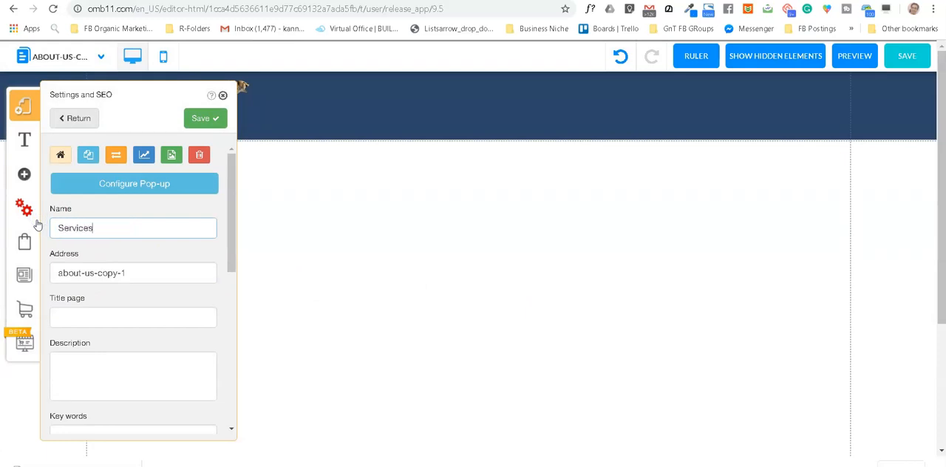
left_click_drag(155, 274, 57, 286)
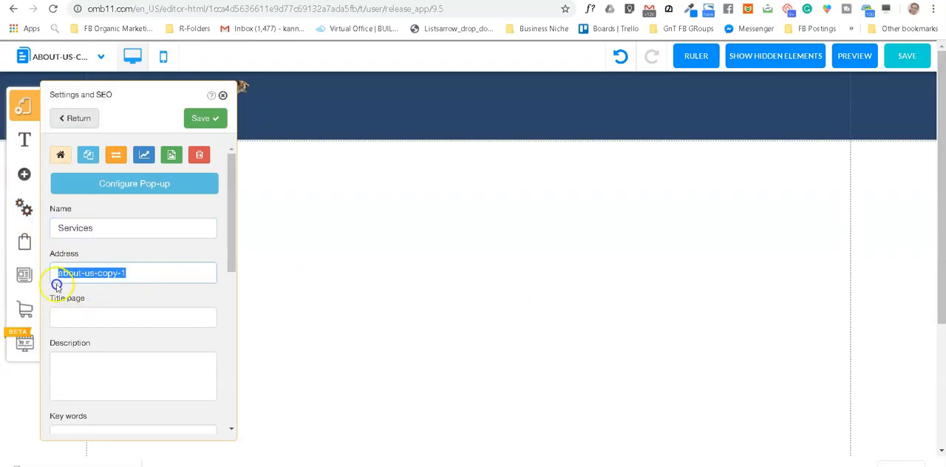
type("services")
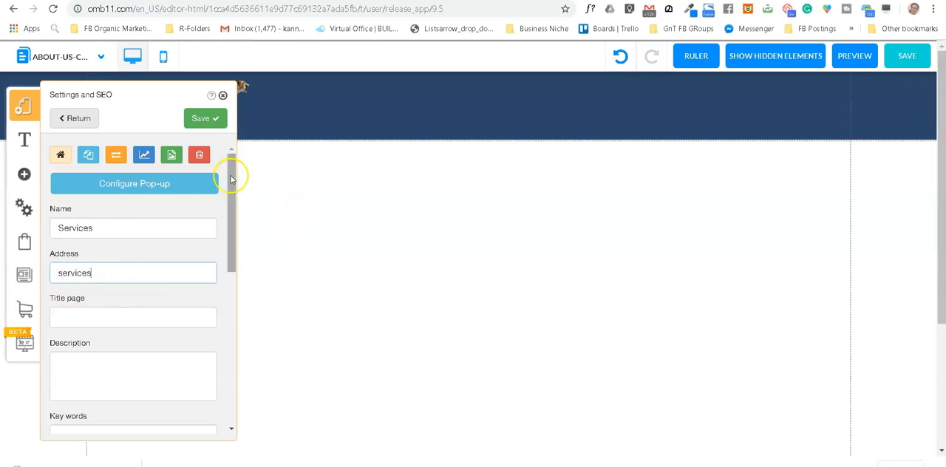
left_click(197, 118)
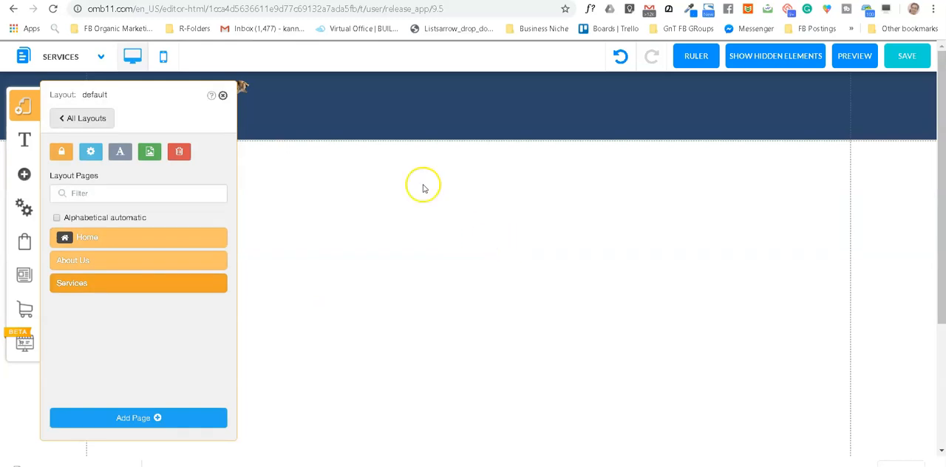
left_click(223, 96)
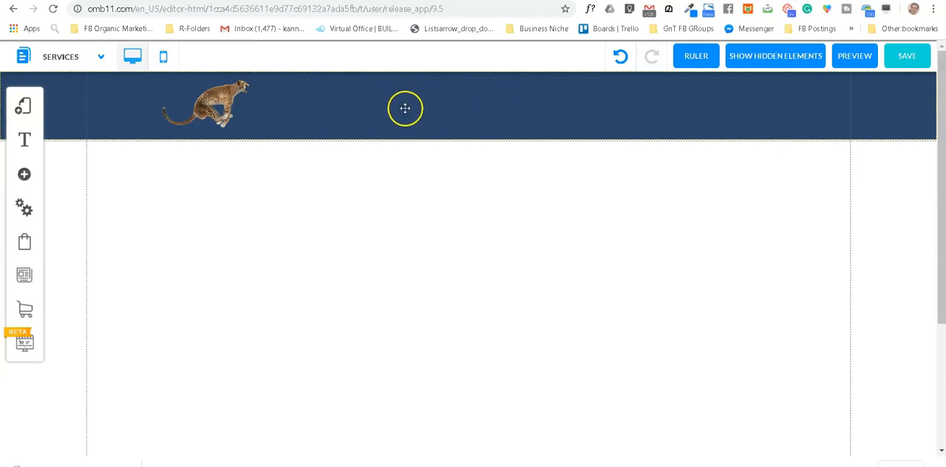
Step: Add an H2 - Title Large text element to the Services page
left_click(25, 174)
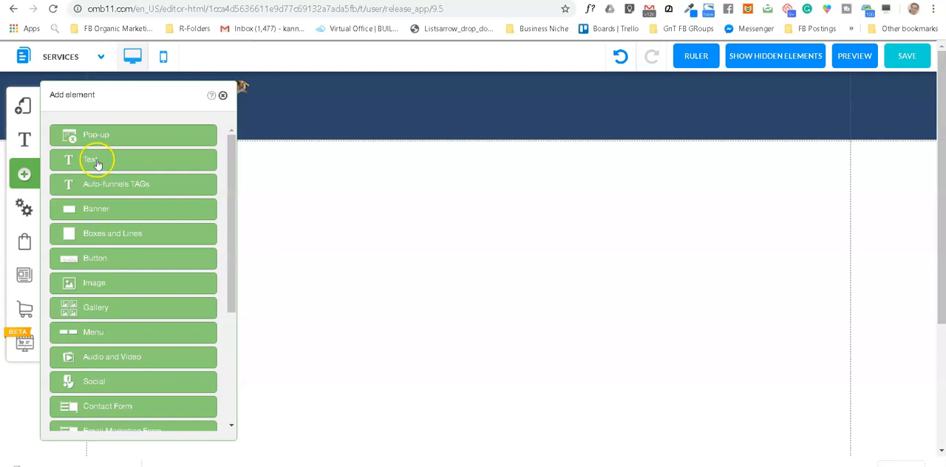
left_click(99, 160)
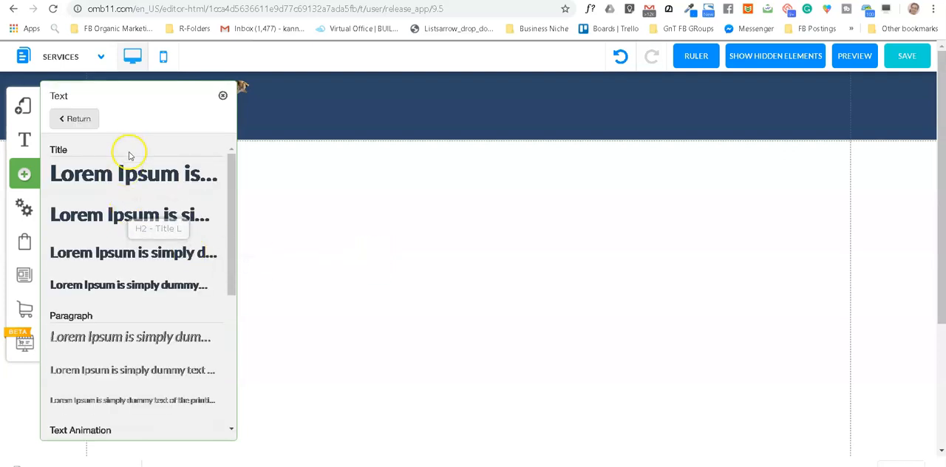
left_click(141, 214)
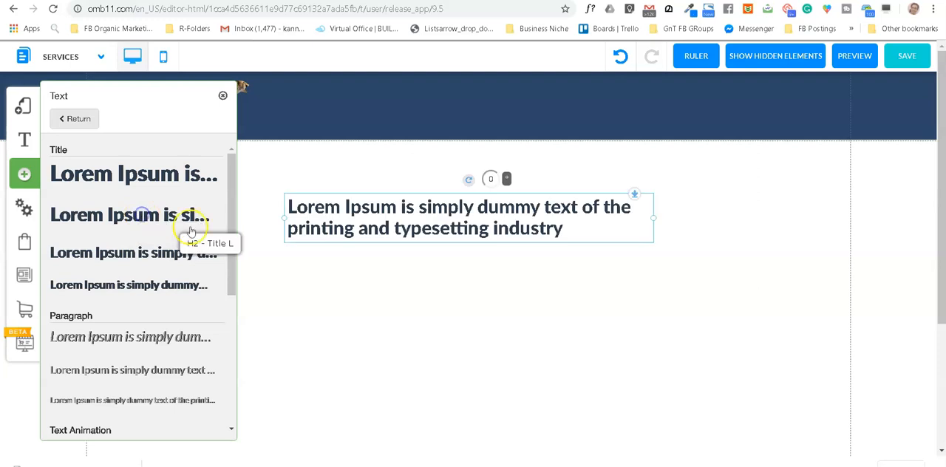
Step: Replace the title's placeholder text with "Chetah" and fit the narrowed text box into the blue header beside the cheetah image
double_click(468, 224)
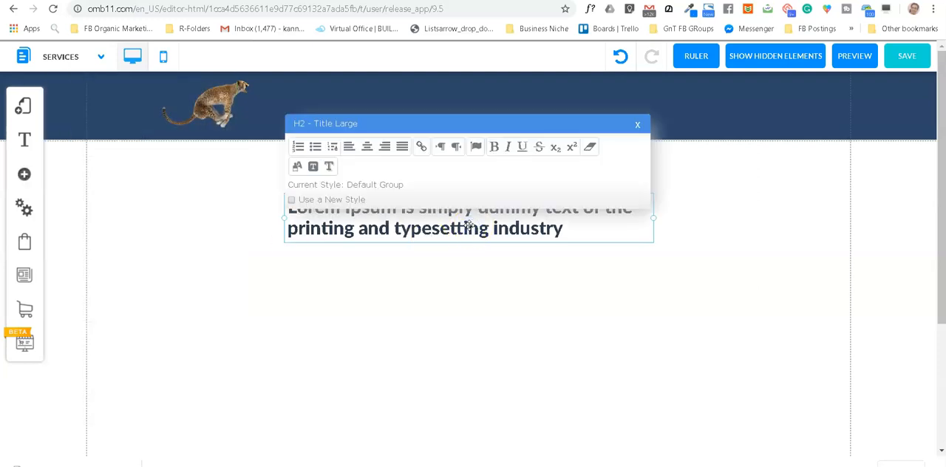
key("ctrl+a")
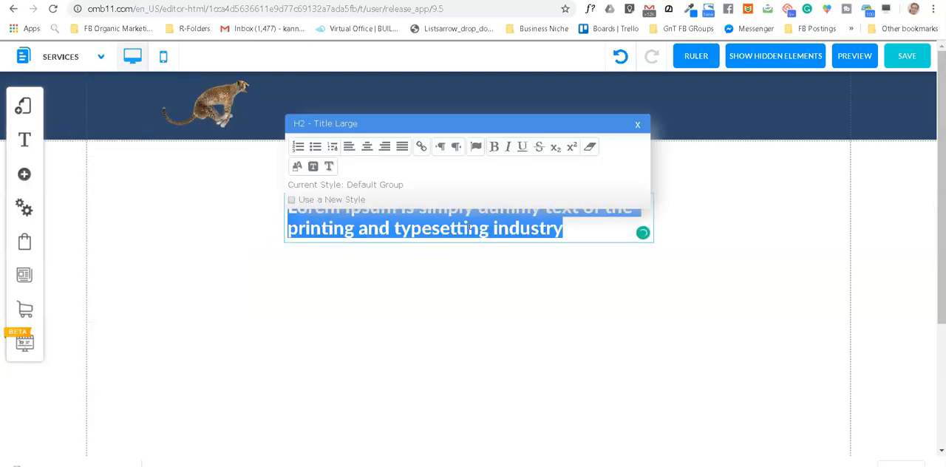
key("BackSpace")
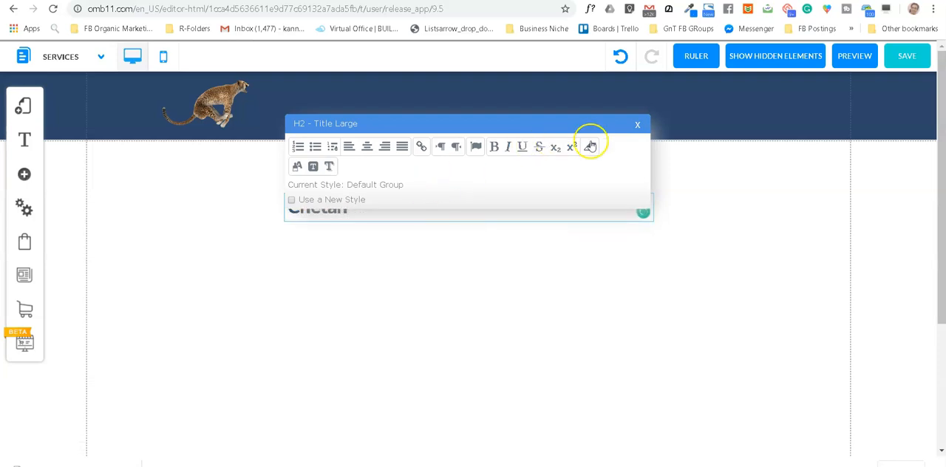
left_click(638, 126)
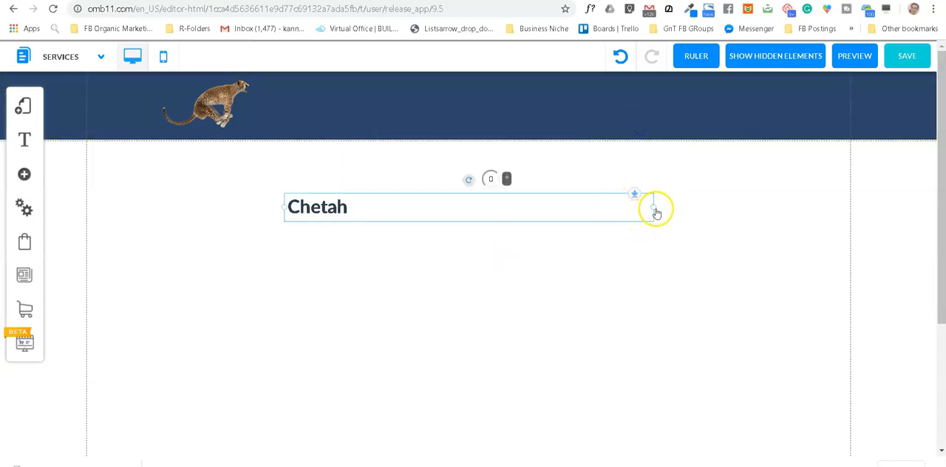
left_click_drag(655, 213, 360, 108)
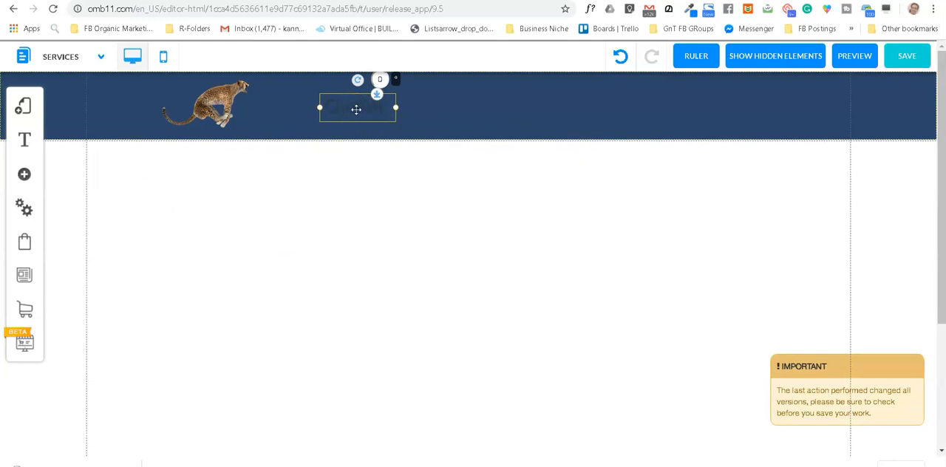
Step: Change the color of the "Chetah" header title to bright yellow
double_click(356, 109)
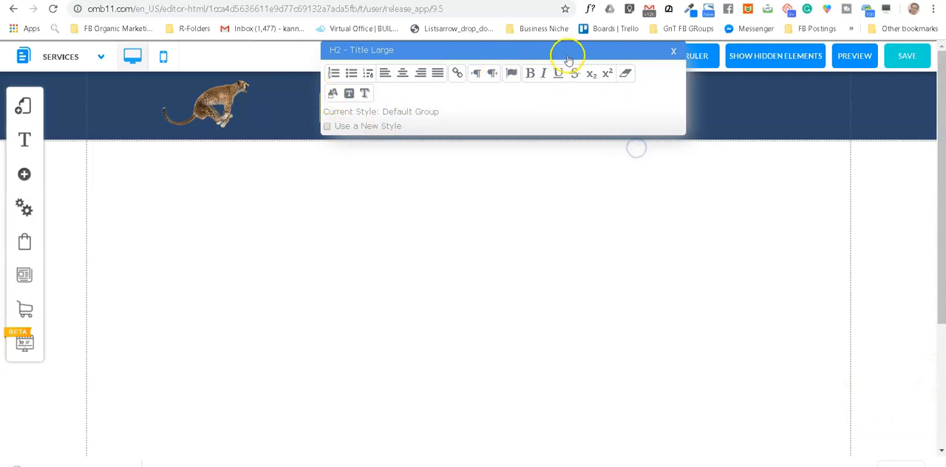
left_click_drag(567, 57, 680, 170)
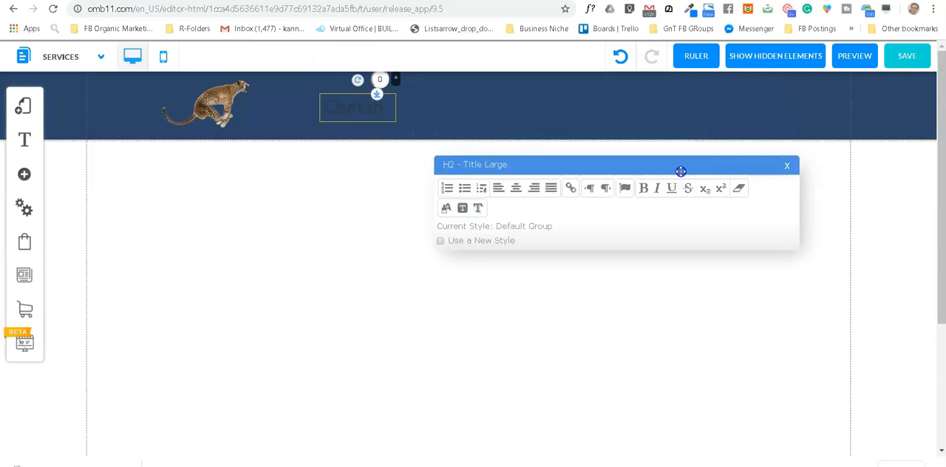
left_click(356, 104)
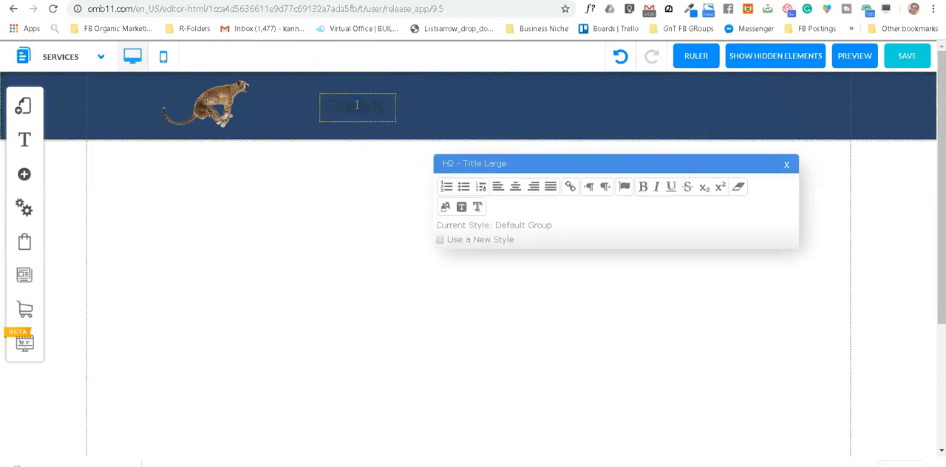
double_click(357, 104)
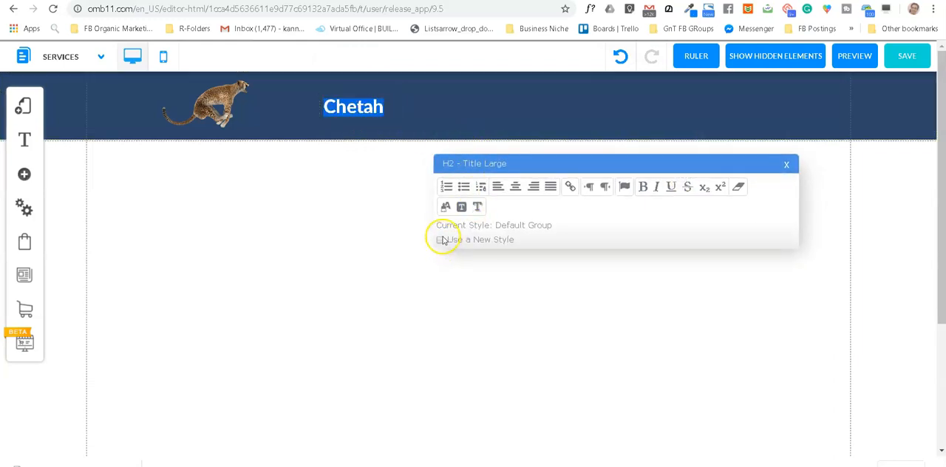
left_click(445, 207)
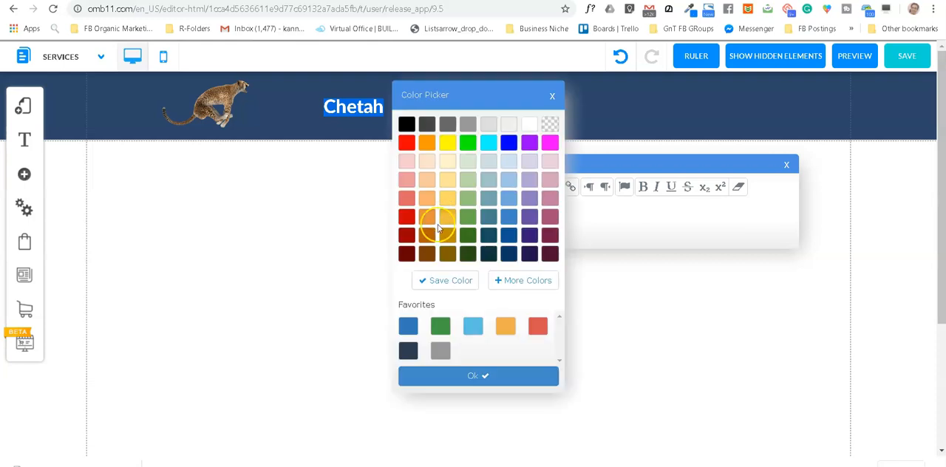
left_click(448, 144)
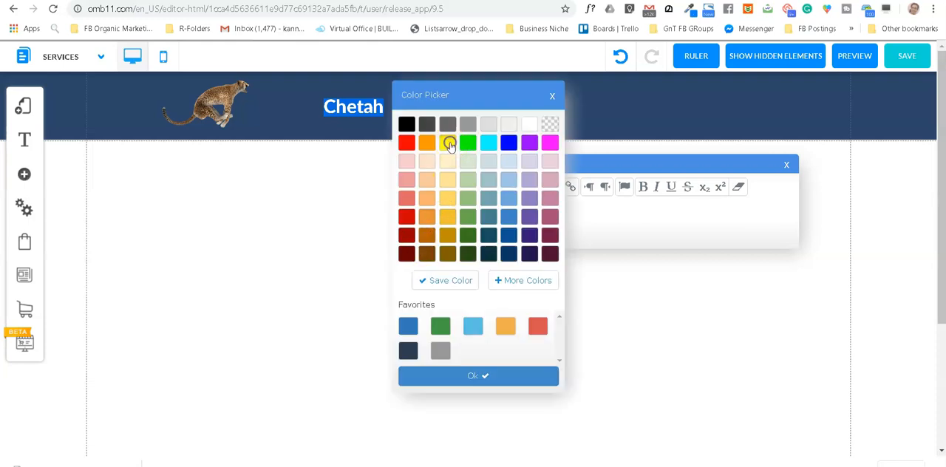
left_click(478, 377)
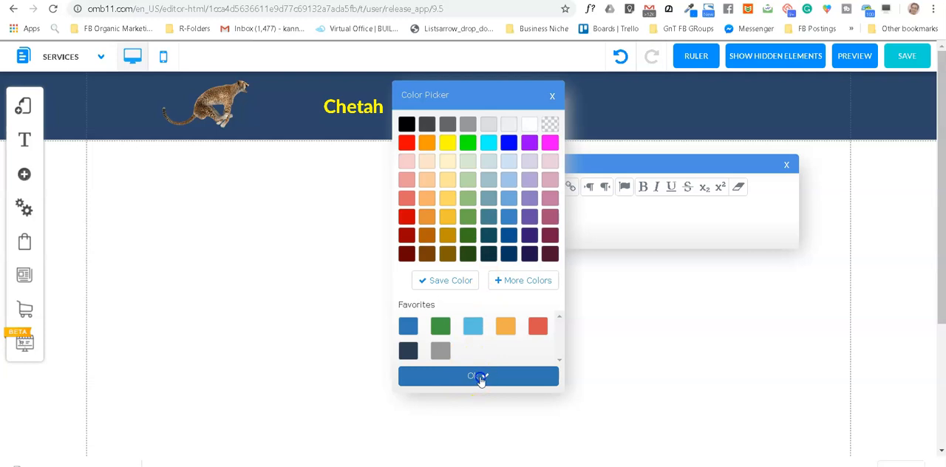
left_click(787, 164)
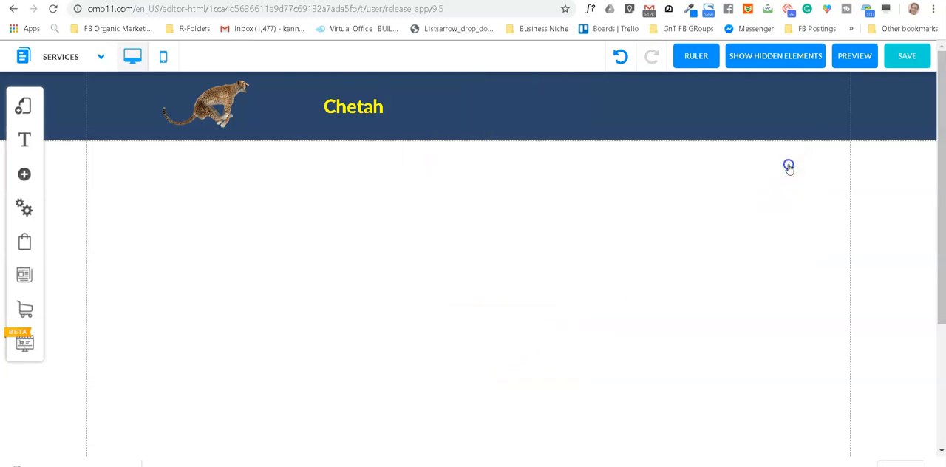
Step: Give the "Chetah" header title a new style with font size 43, widen its text box, and place it directly beside the cheetah image
double_click(364, 108)
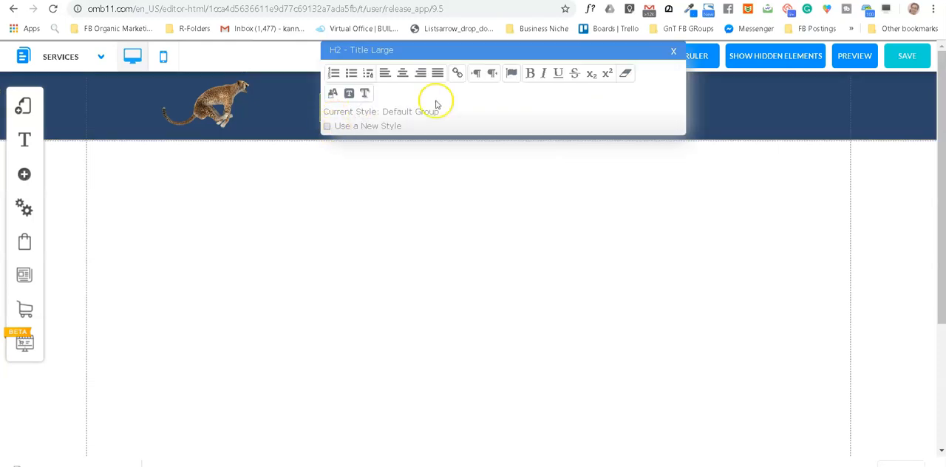
left_click_drag(534, 58, 665, 150)
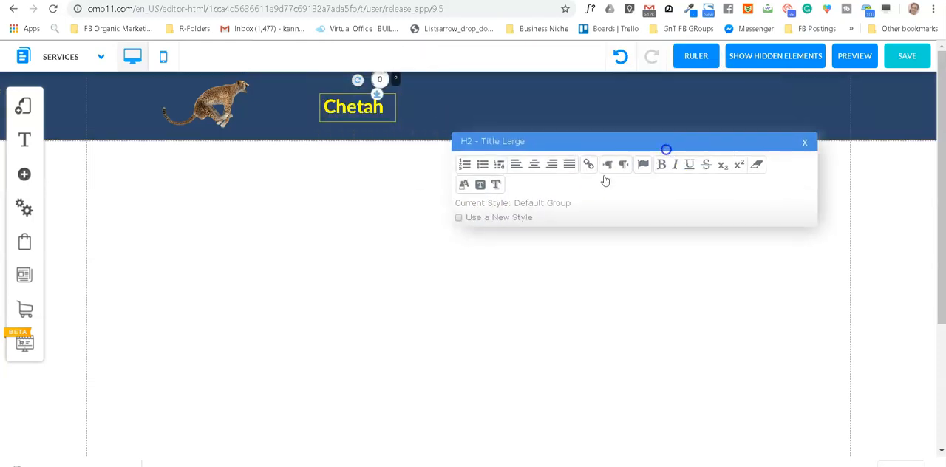
left_click(458, 219)
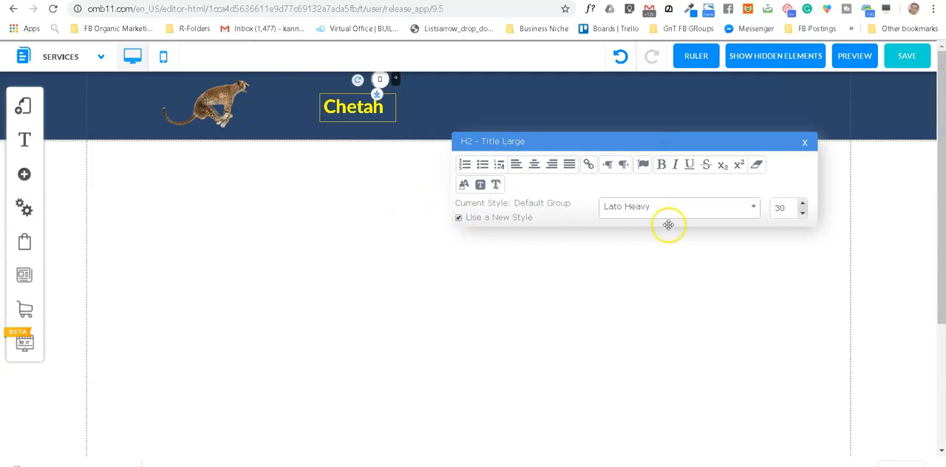
left_click(802, 203)
left_click(802, 203)
left_click(802, 203)
left_click(802, 203)
left_click(802, 203)
left_click(802, 203)
left_click(802, 203)
left_click(802, 203)
left_click(802, 203)
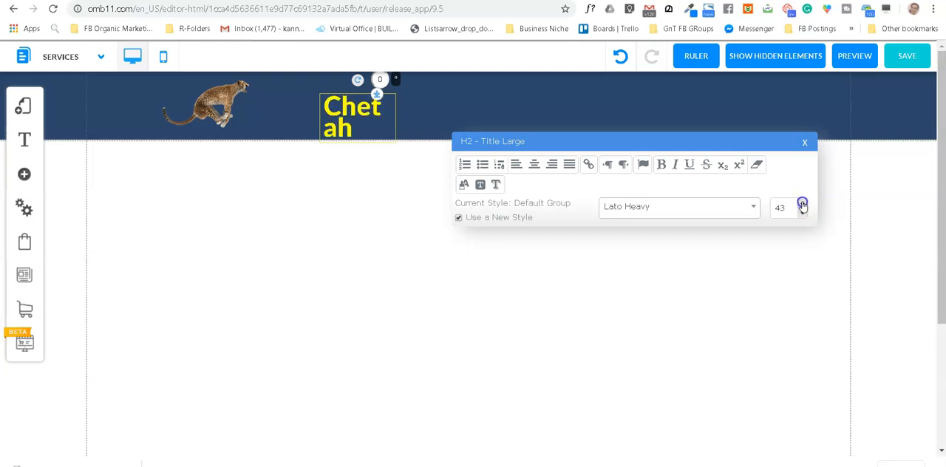
left_click(805, 146)
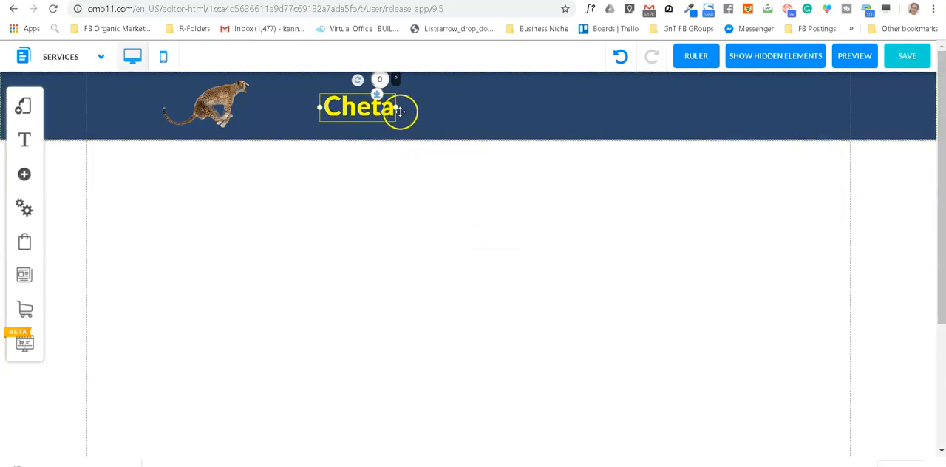
left_click_drag(406, 109, 298, 119)
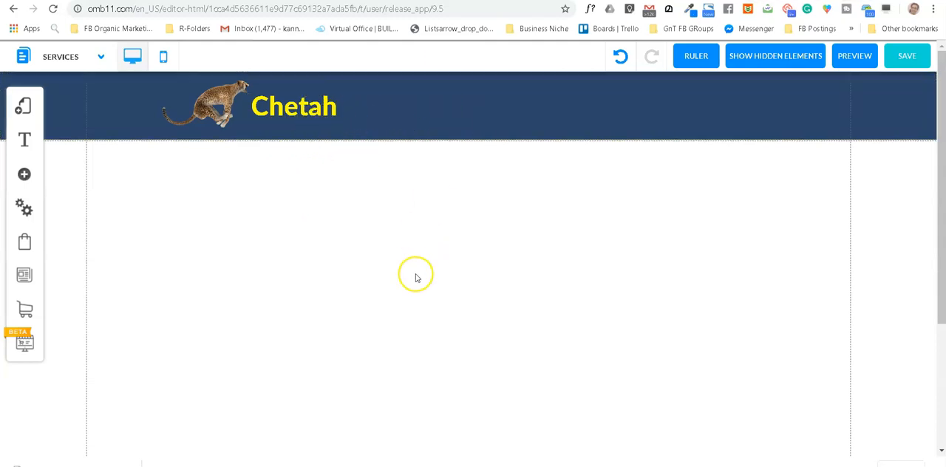
Step: Add the orange Classic menu with rounded tabs and place it, widened, in the blue header to the right of the title
left_click(25, 175)
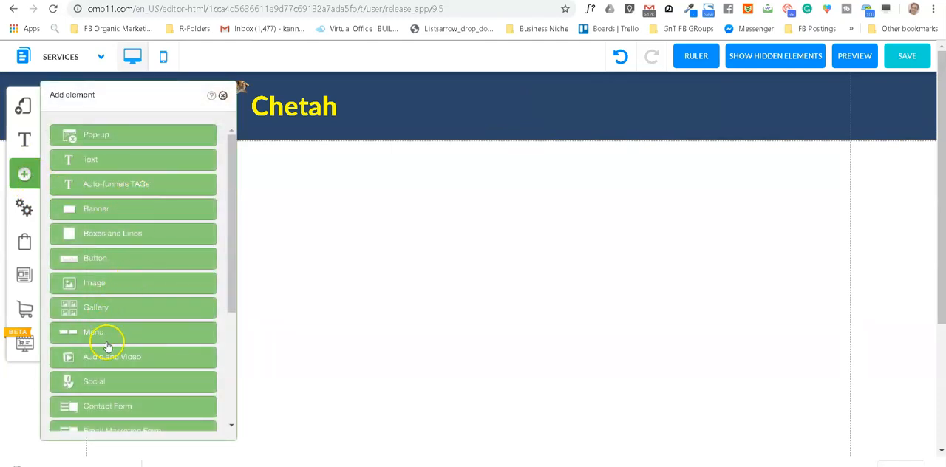
left_click(106, 335)
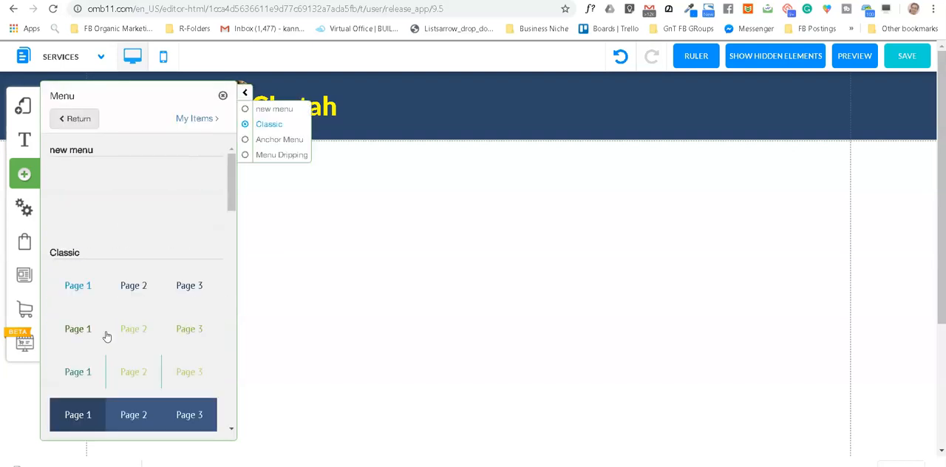
scroll(168, 225, "down", 3)
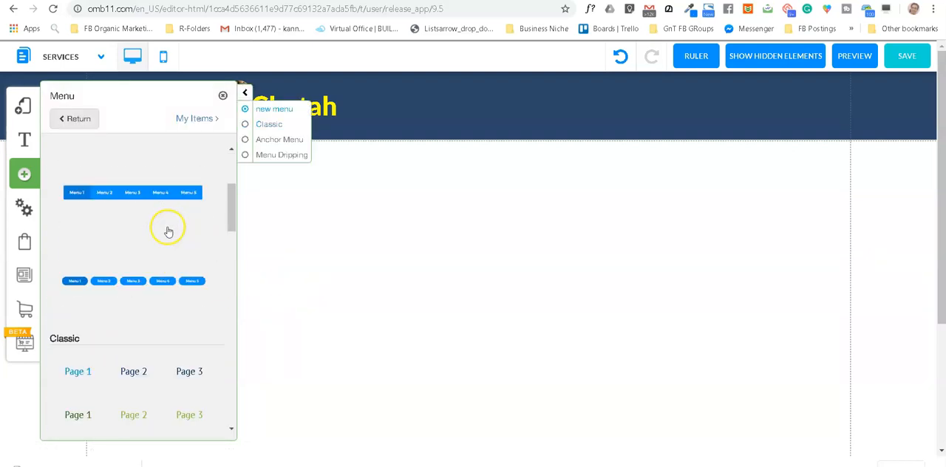
scroll(168, 231, "down", 5)
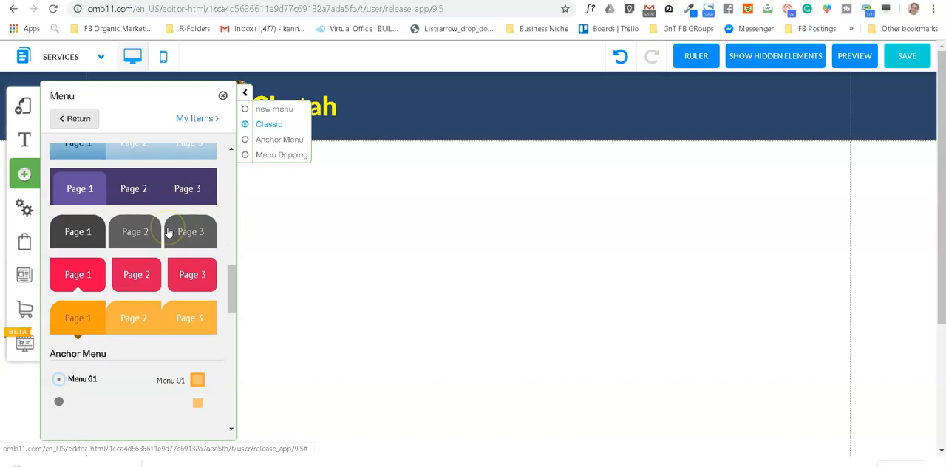
left_click(128, 324)
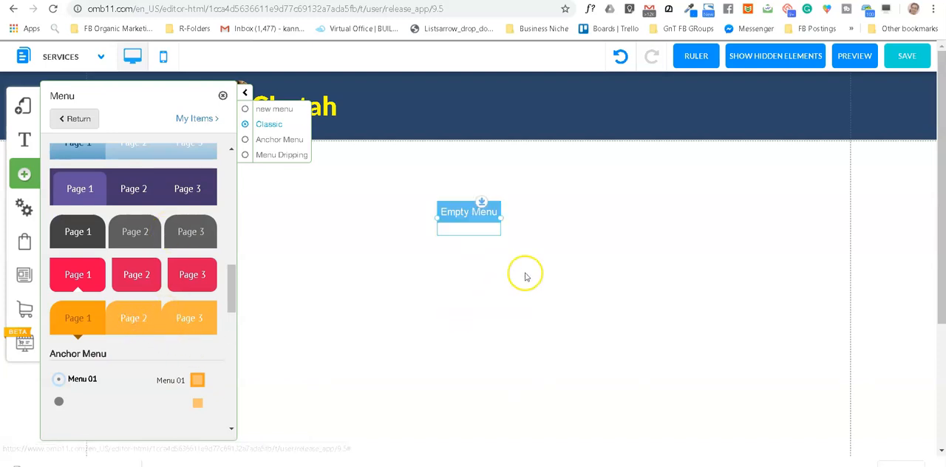
left_click_drag(474, 214, 701, 108)
Step: Fill the empty header menu with the site's Home, About Us and Services pages
left_click(606, 106)
left_click(606, 105)
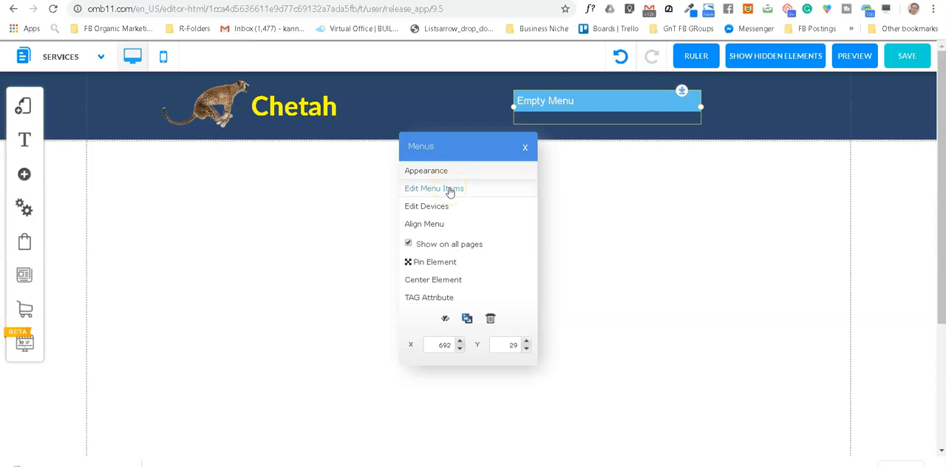
left_click(447, 189)
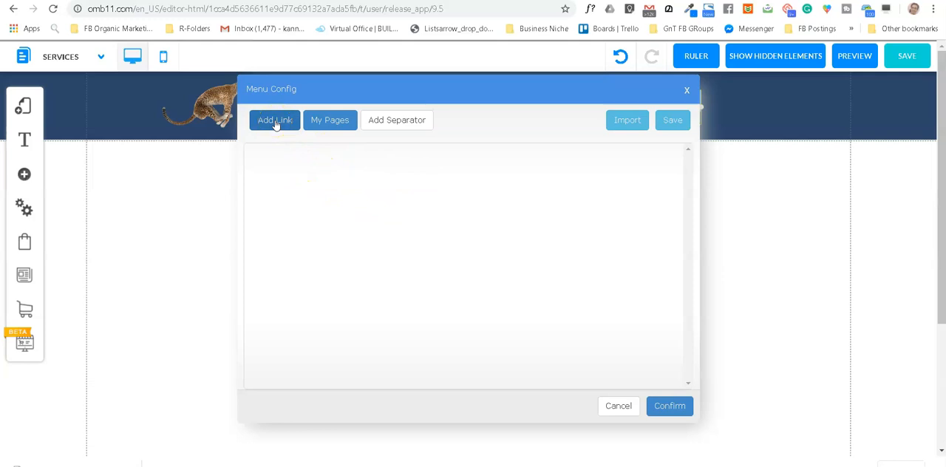
left_click(320, 126)
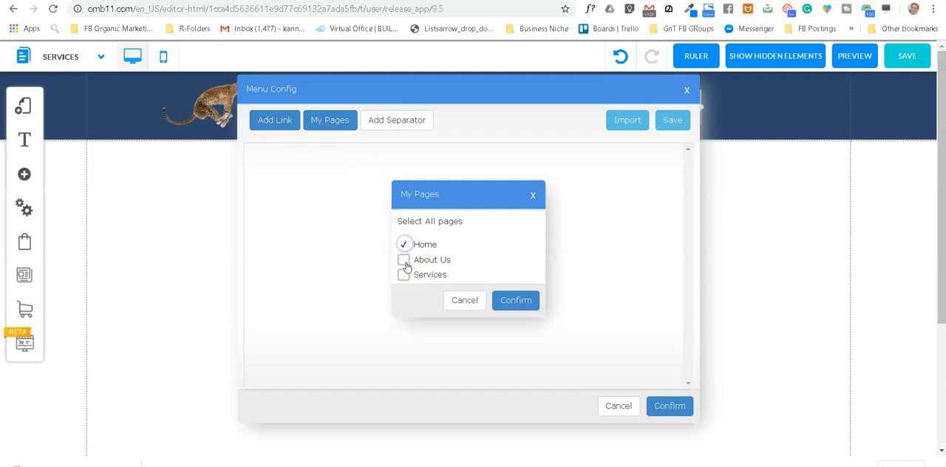
left_click(464, 300)
left_click(332, 124)
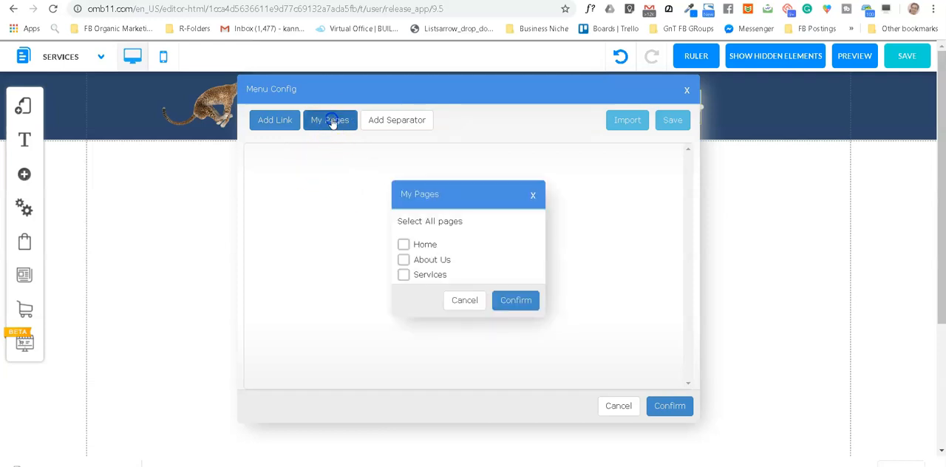
left_click(404, 244)
left_click(404, 261)
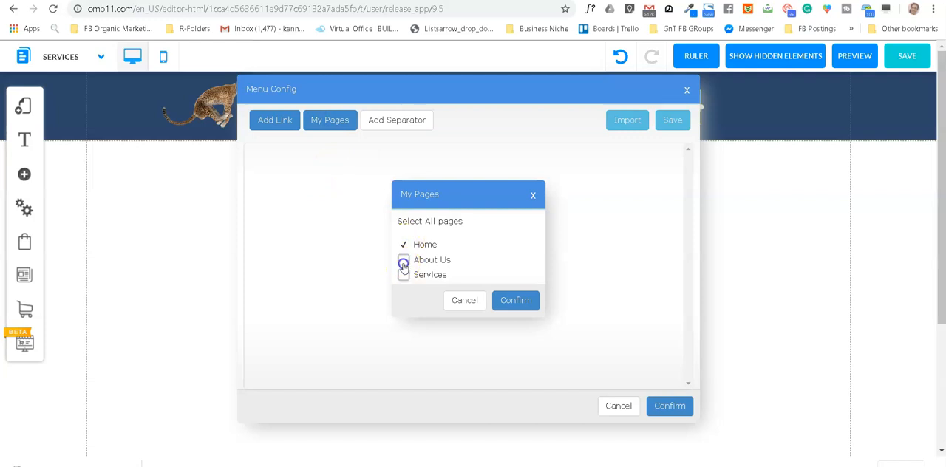
left_click(404, 277)
left_click(517, 300)
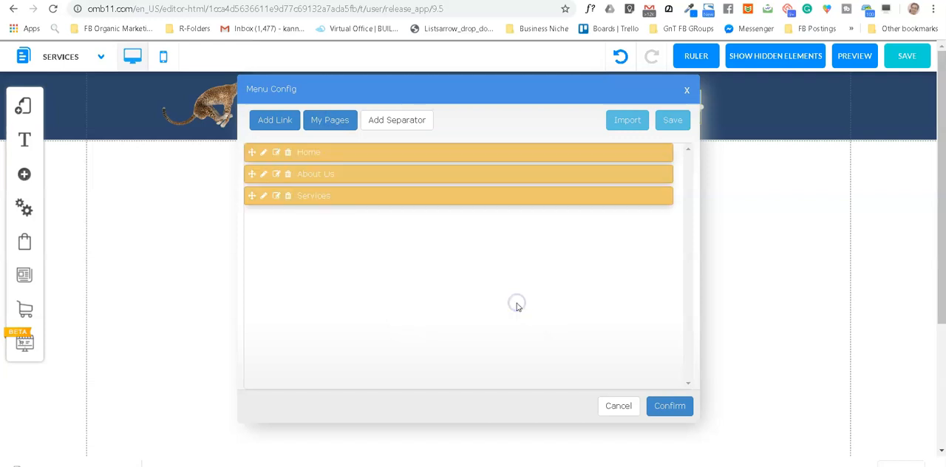
left_click(668, 406)
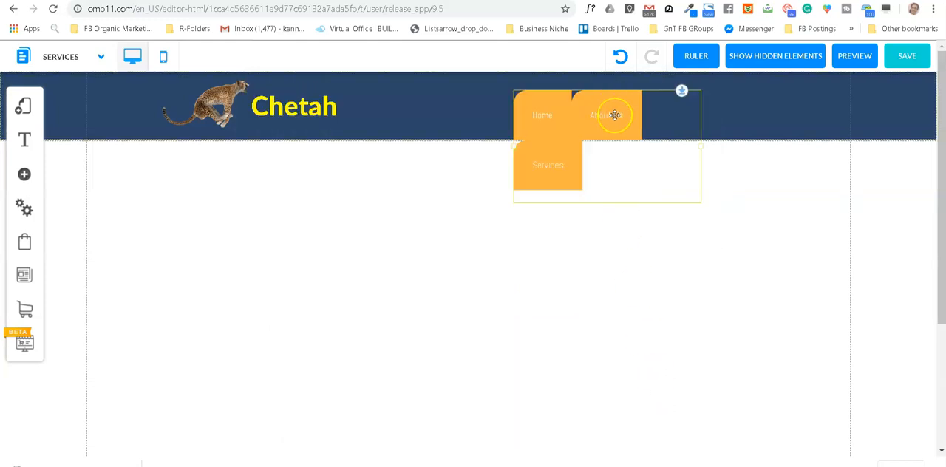
Step: Resize the header menu so its items fit in one row, and position it inside the blue header at about X 554, Y 11
left_click_drag(699, 148, 789, 131)
left_click_drag(672, 121, 602, 110)
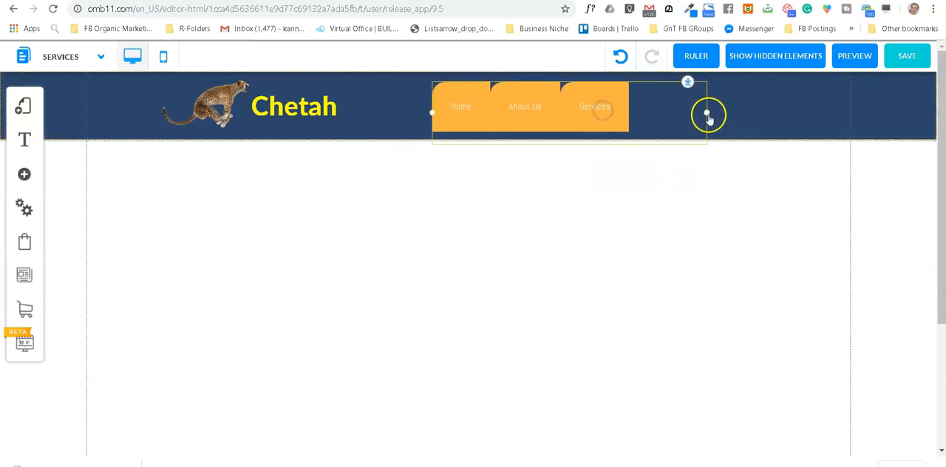
left_click_drag(707, 116, 650, 114)
left_click(577, 108)
left_click_drag(577, 109, 574, 106)
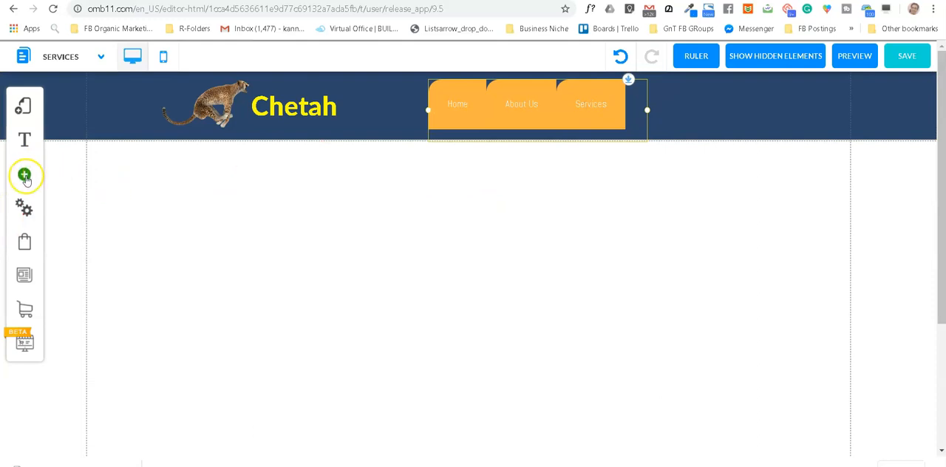
Step: Set the item spacing of the header menu's style to 3 px
left_click(541, 110)
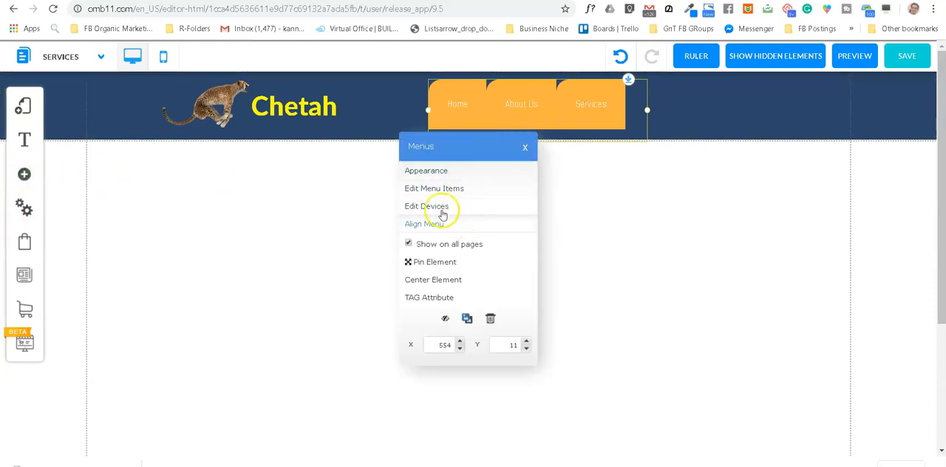
left_click(440, 170)
mouse_move(122, 151)
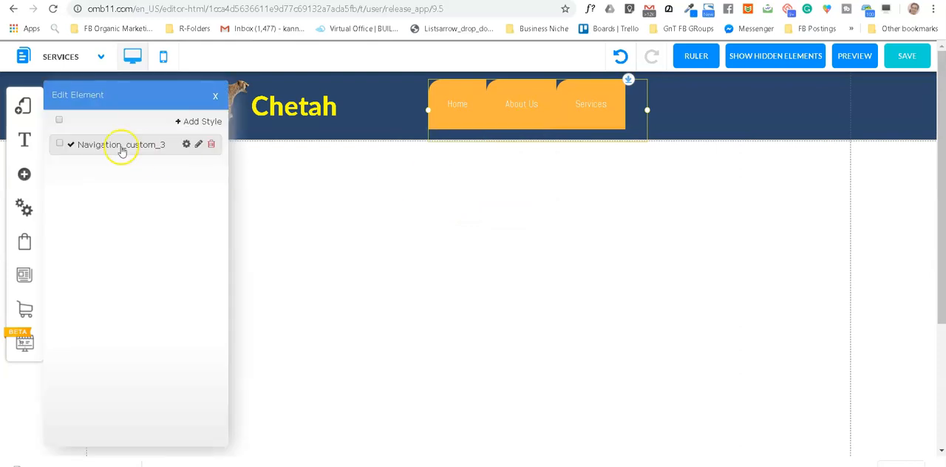
left_click(187, 145)
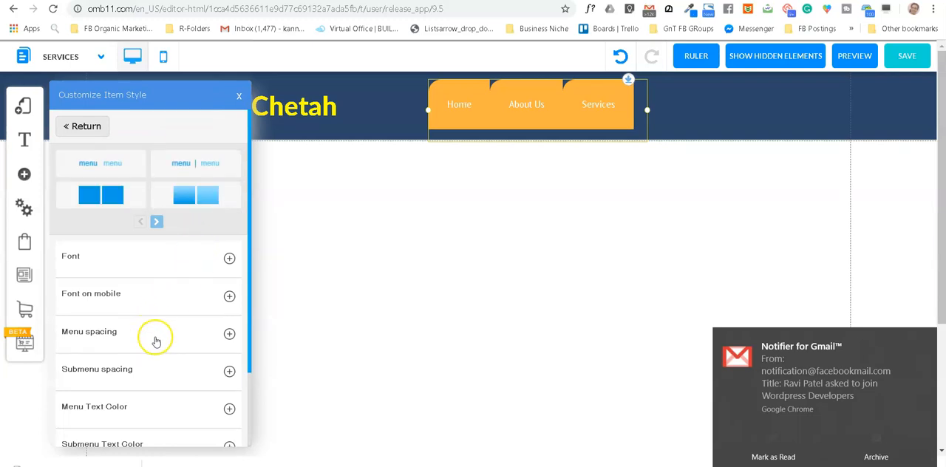
left_click(229, 335)
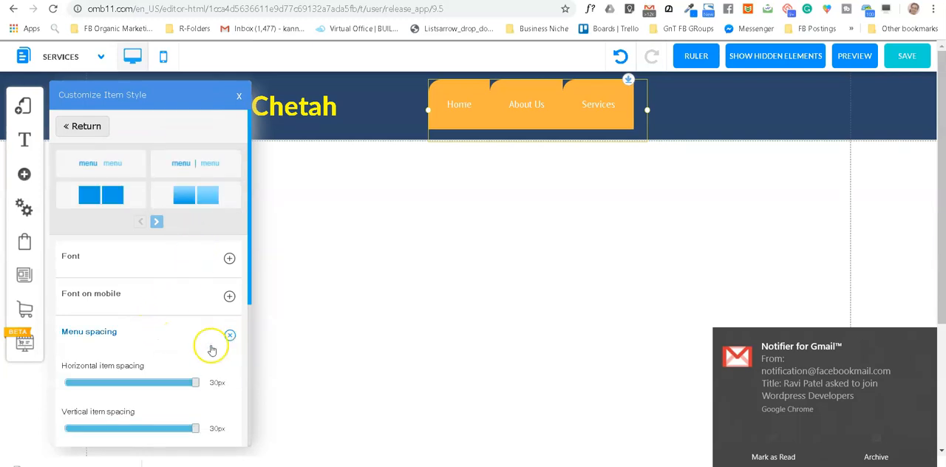
scroll(170, 323, "down", 1)
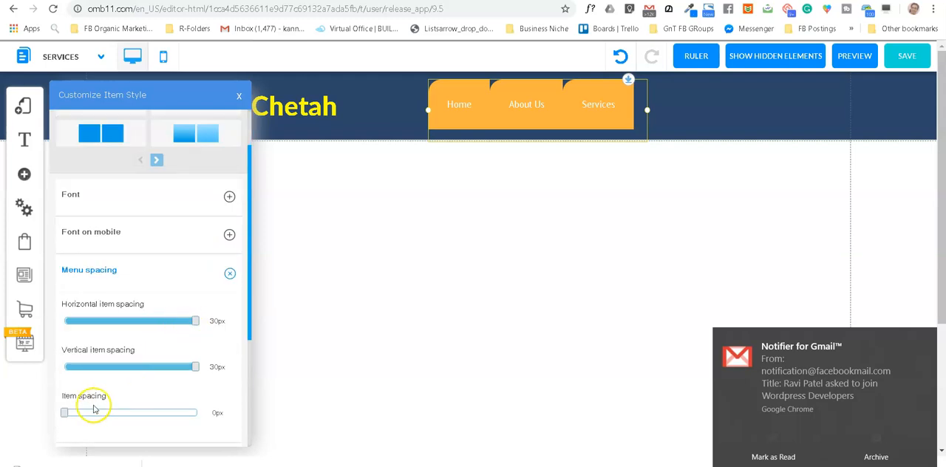
left_click_drag(67, 414, 73, 420)
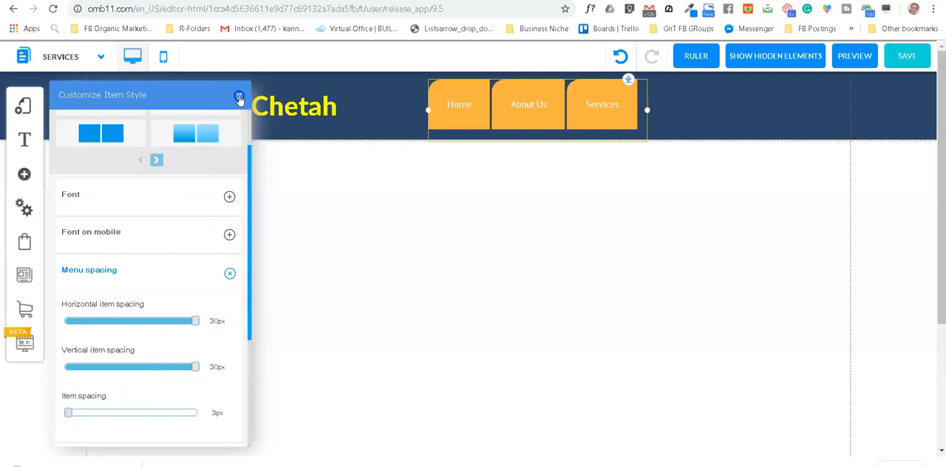
left_click(239, 98)
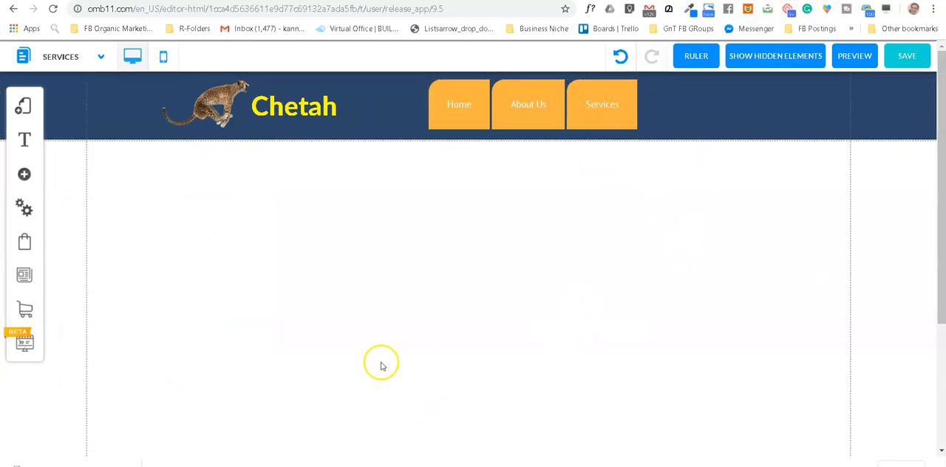
Step: Save all website changes, including the default layout and the modified pages
left_click(908, 57)
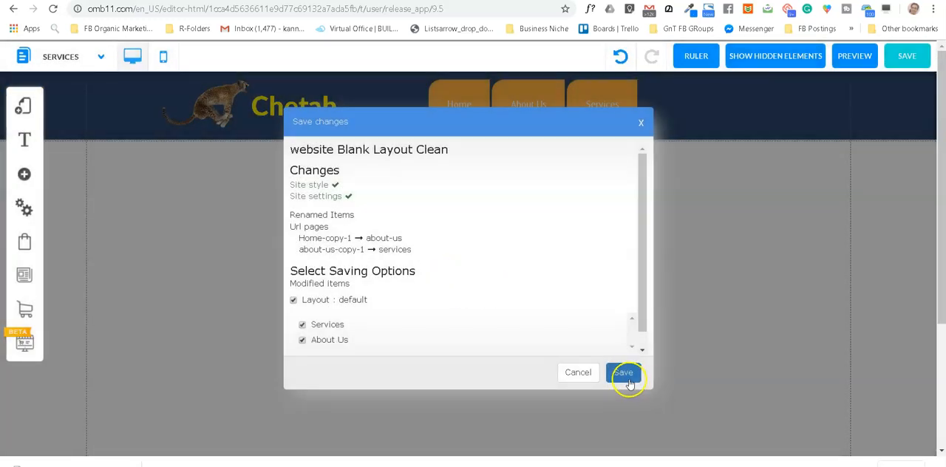
left_click(625, 375)
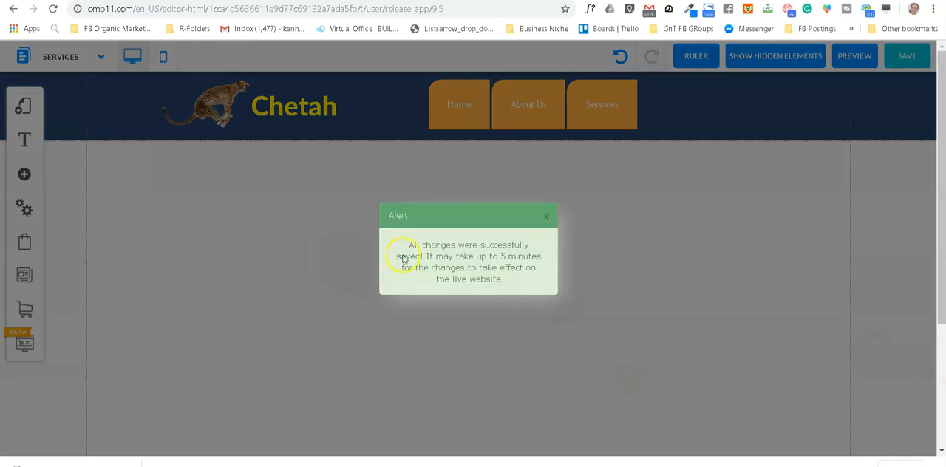
left_click(545, 218)
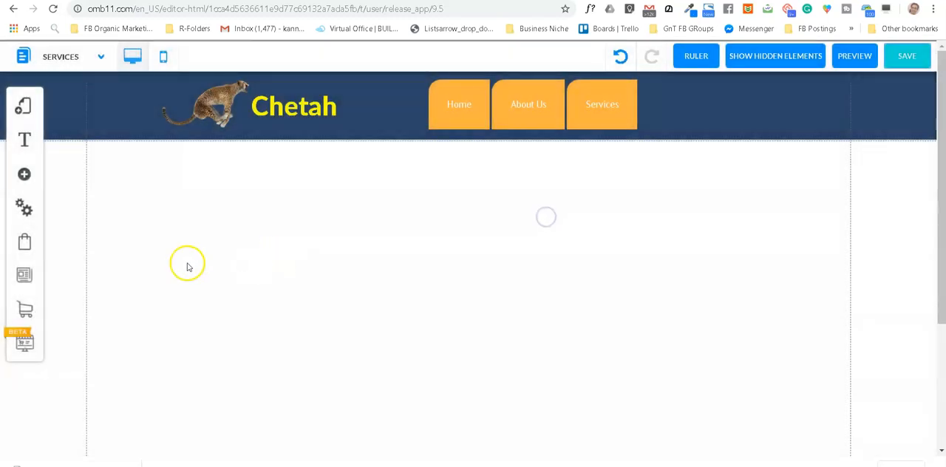
Step: Add the dark blue Standard banner from the Classic banner category to the Services page, directly below the header
left_click(25, 174)
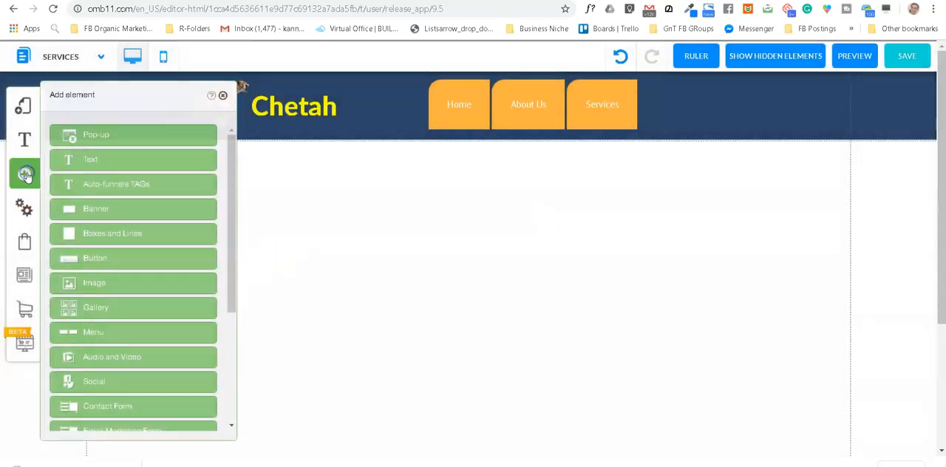
left_click(101, 211)
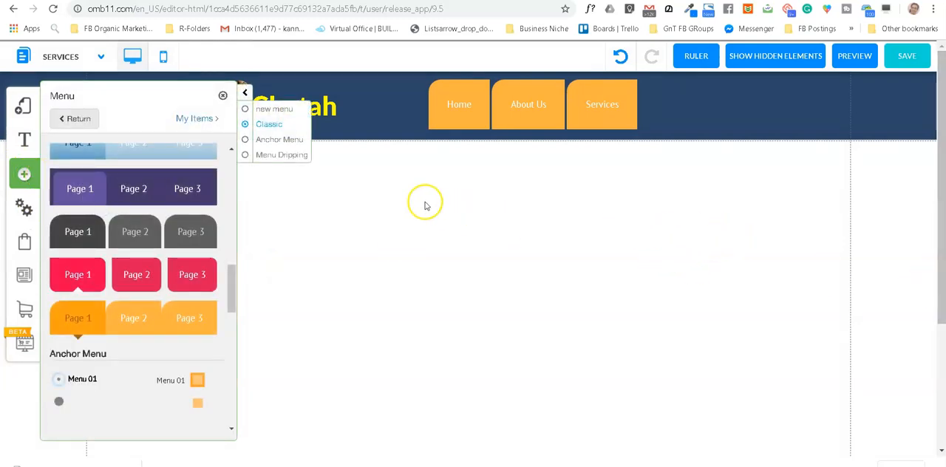
left_click(33, 184)
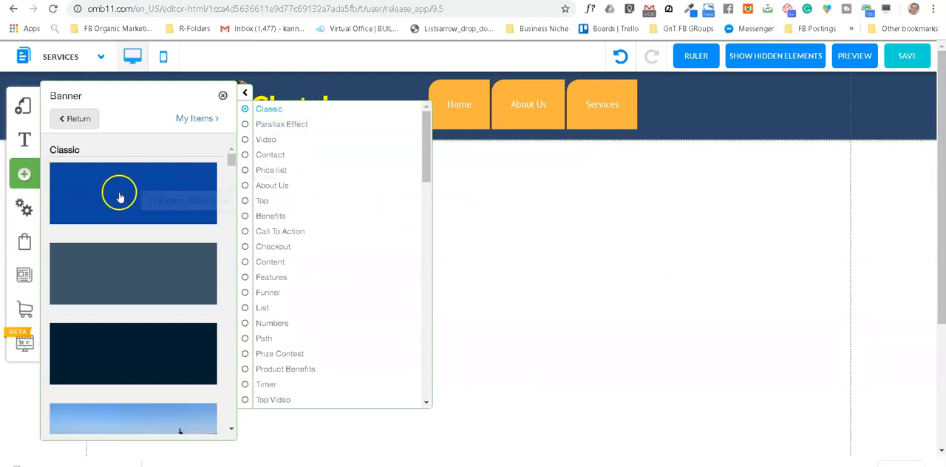
left_click(245, 278)
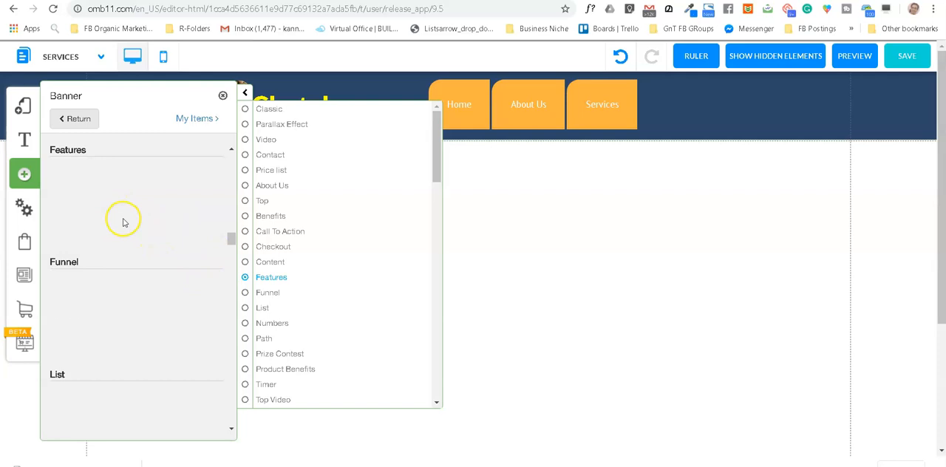
scroll(124, 222, "up", 10)
scroll(125, 223, "down", 3)
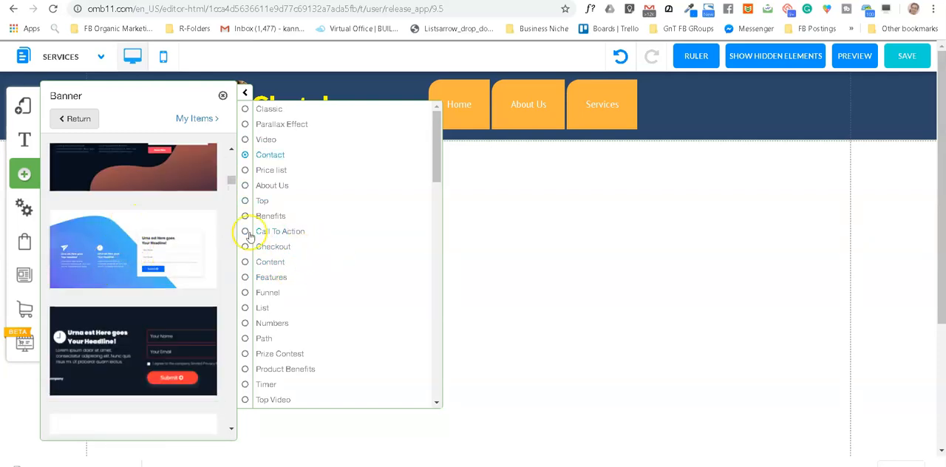
scroll(145, 235, "up", 8)
scroll(157, 255, "up", 4)
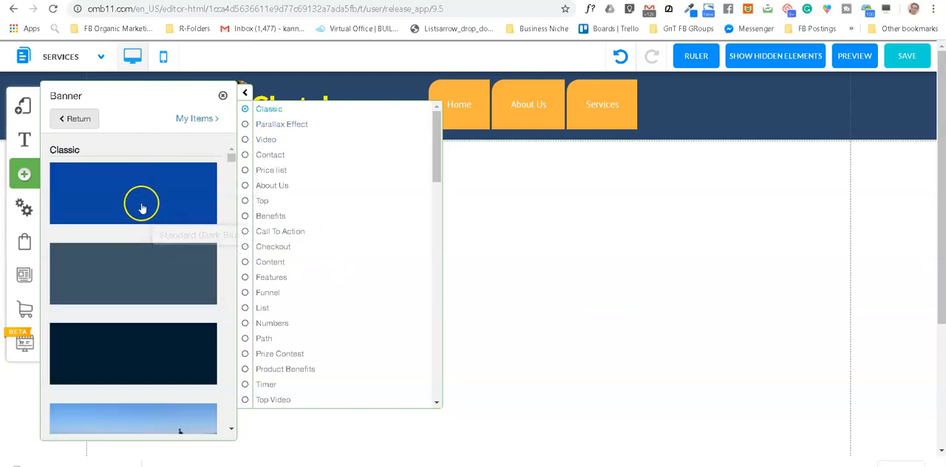
left_click(143, 206)
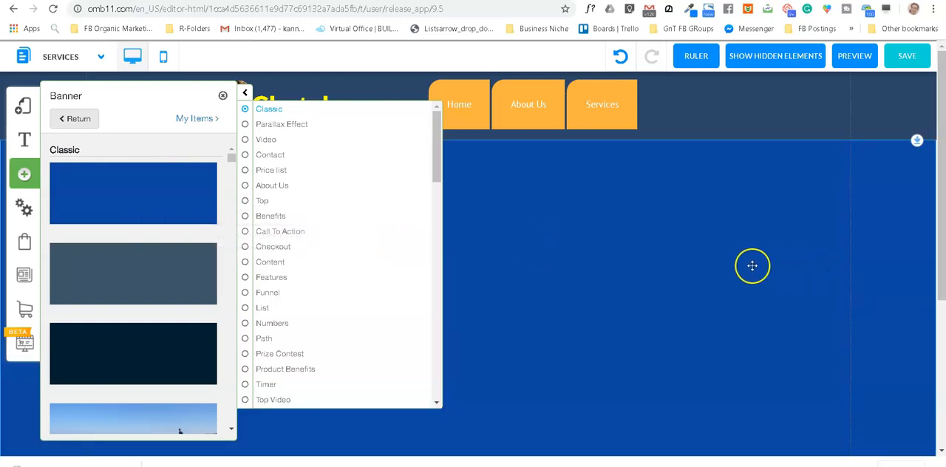
left_click(753, 265)
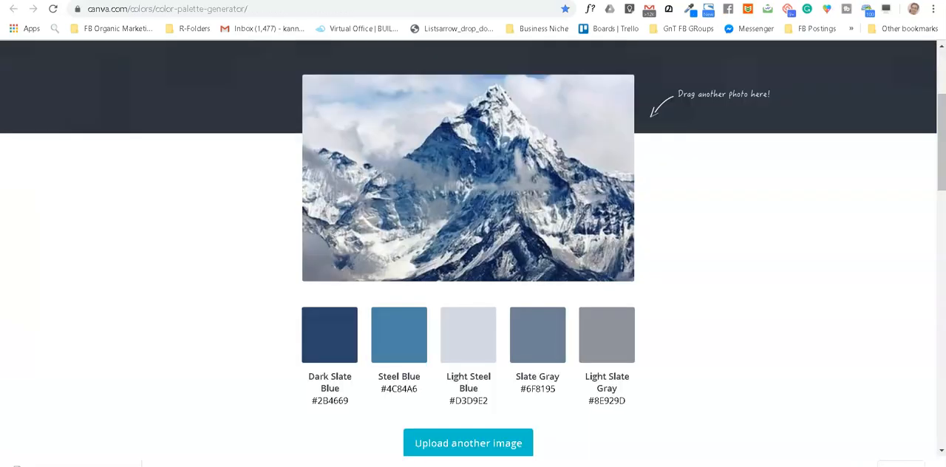
Step: Open Pixabay in a new browser tab and search its images for "chetah"
key("ctrl+t")
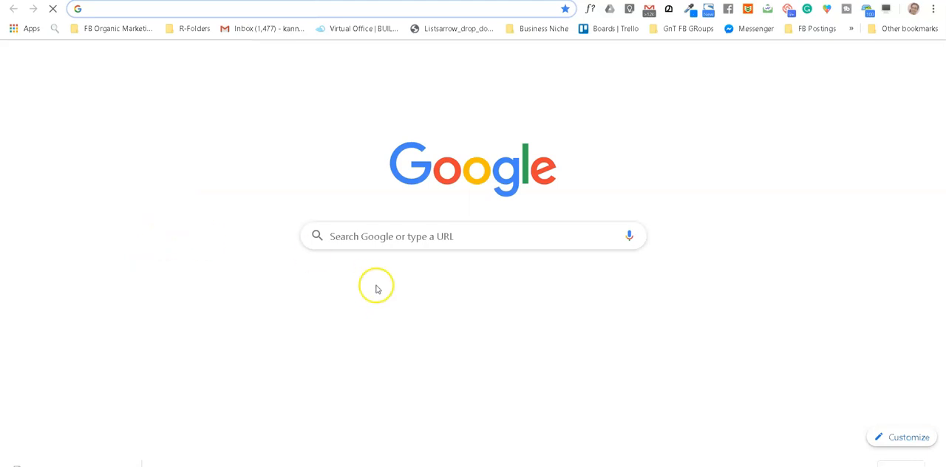
type("pixabay")
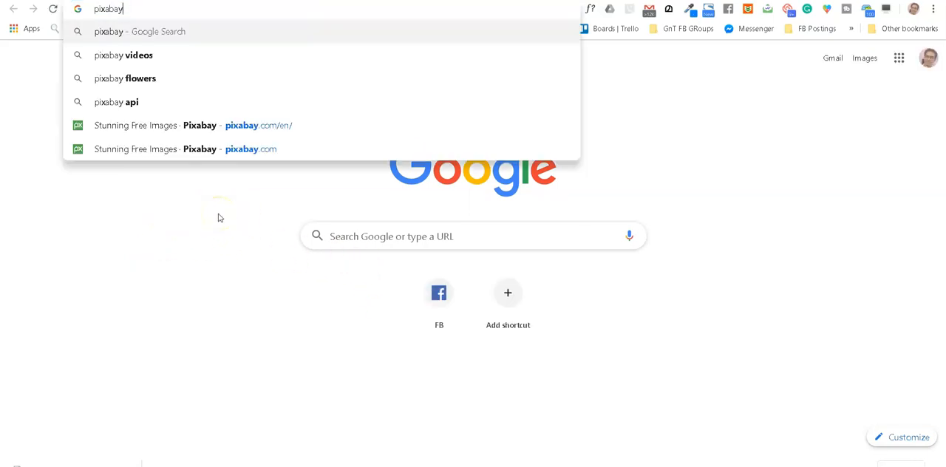
left_click(267, 127)
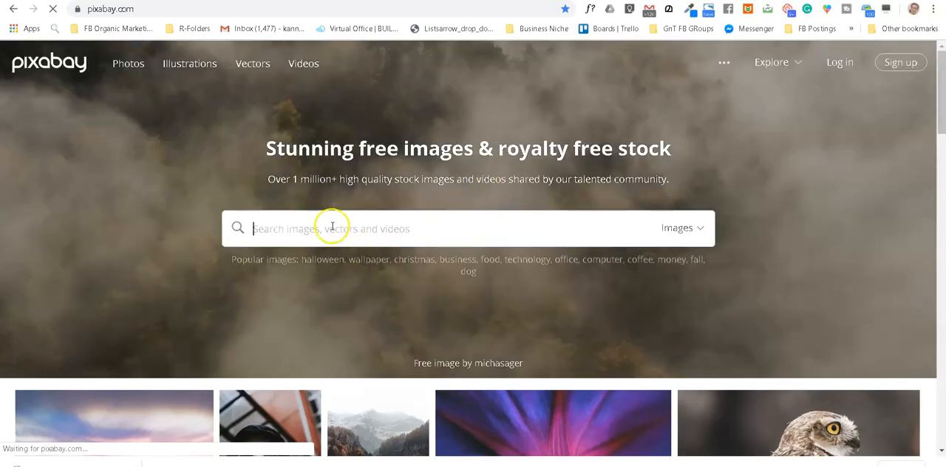
type("chetah")
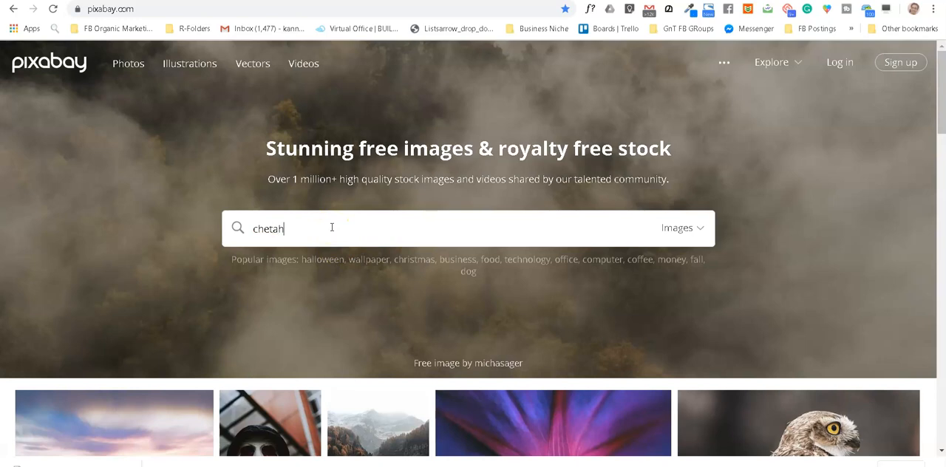
key("Return")
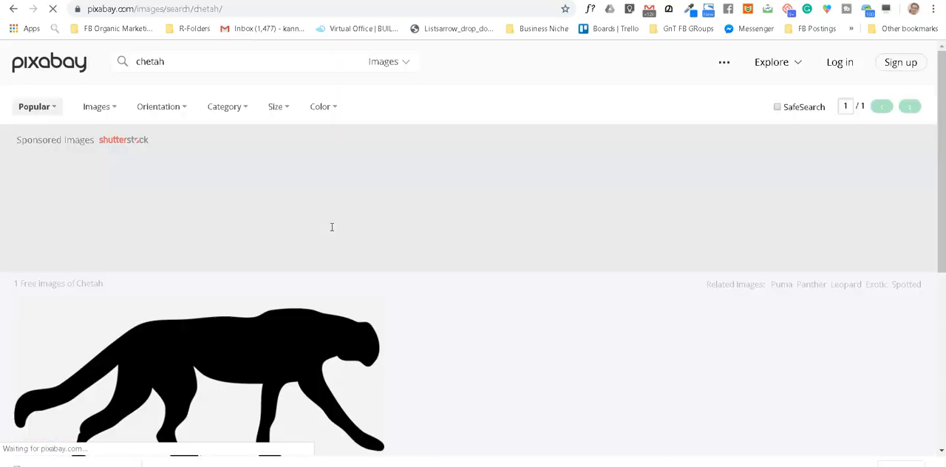
scroll(592, 311, "down", 6)
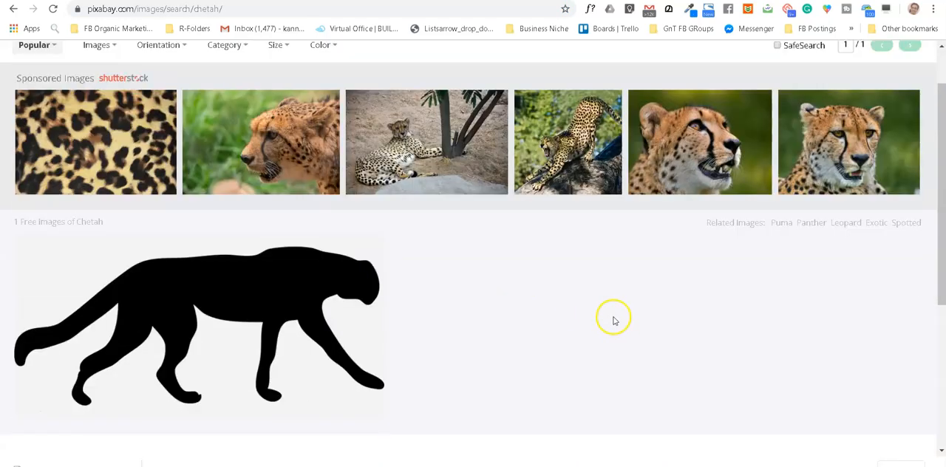
scroll(602, 294, "up", 6)
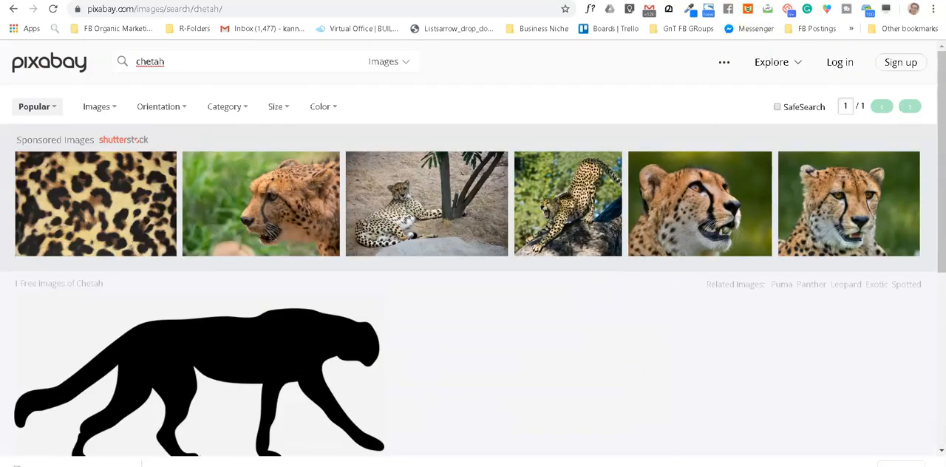
Step: Check the spelling of "chetah" on Google and rerun the Pixabay image search for "cheetah"
key("ctrl+t")
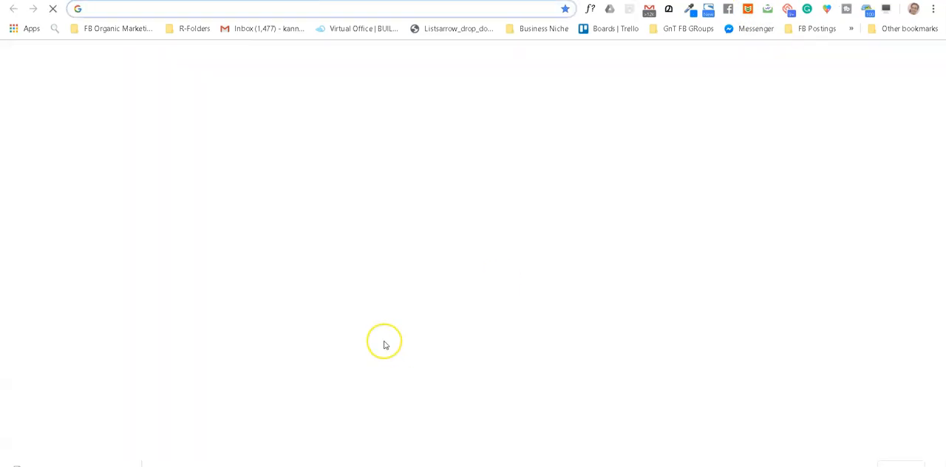
type("chetah")
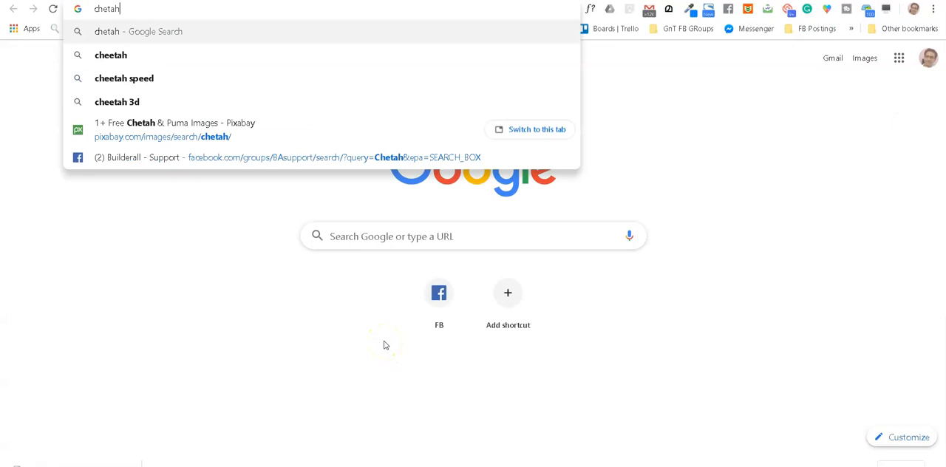
key("Return")
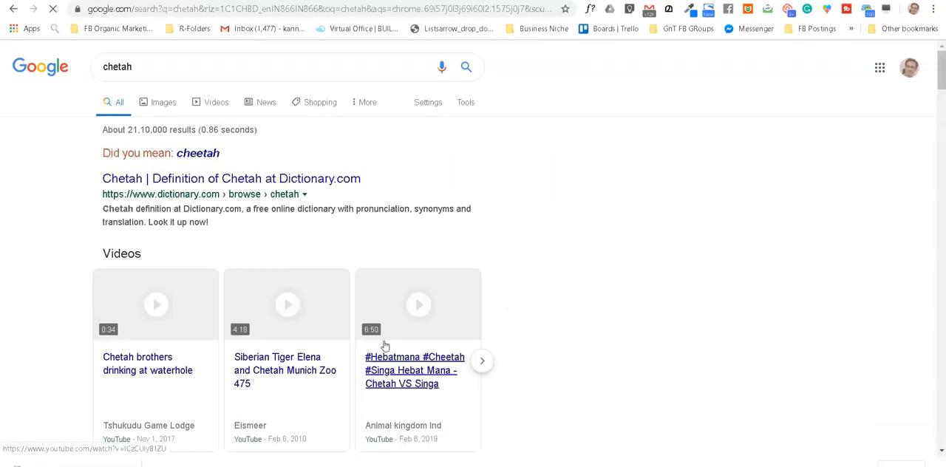
left_click(197, 154)
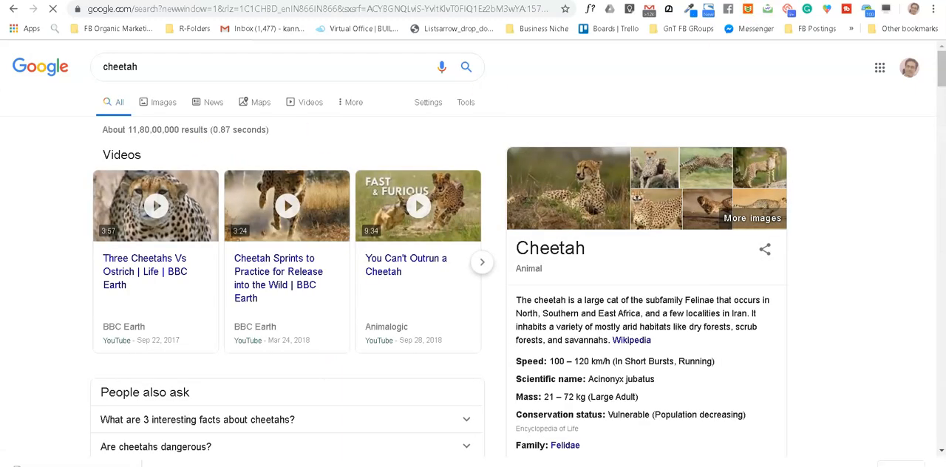
left_click(211, 1)
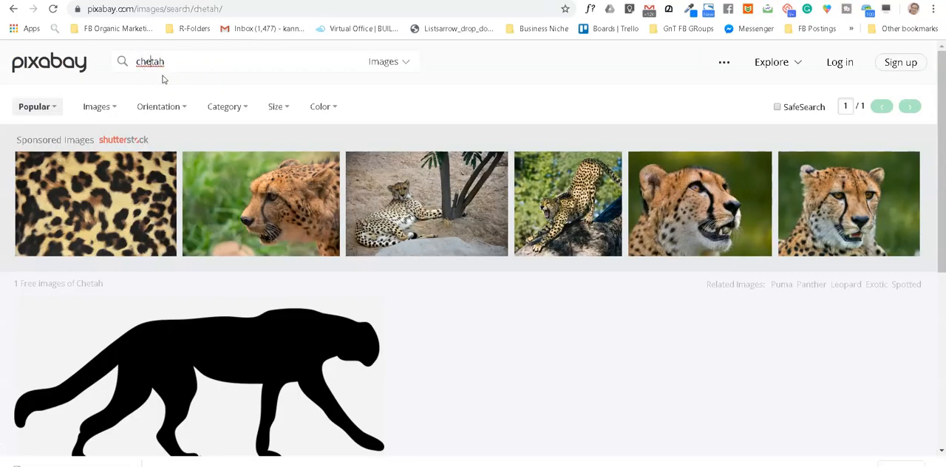
key("Return")
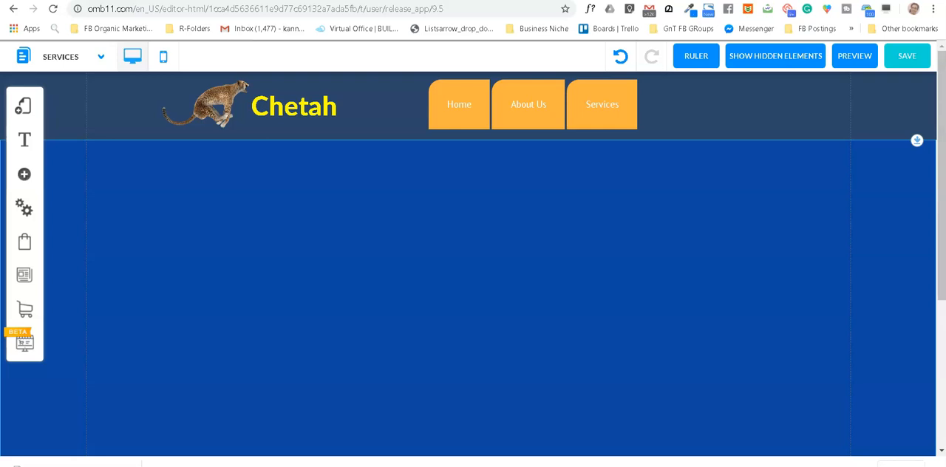
Step: Back in the website editor, correct the header logo text to "Cheetah" and widen its text box to fit the word on one line
left_click(411, 138)
left_click(298, 108)
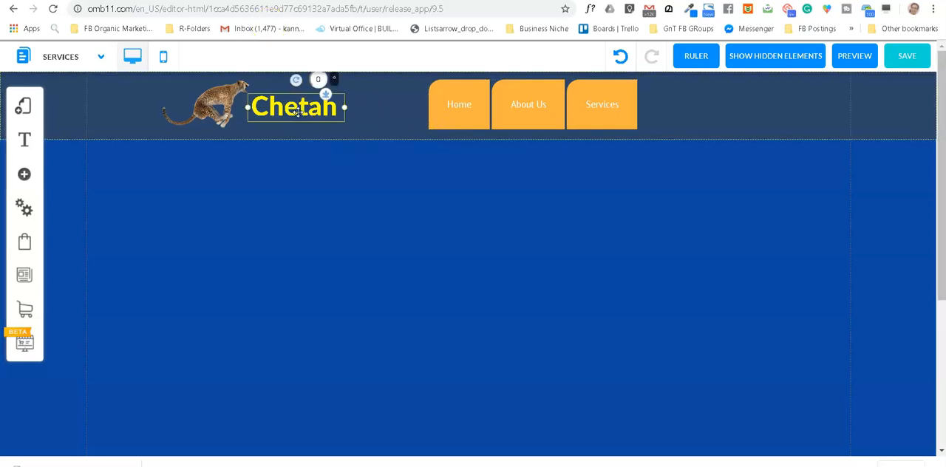
double_click(298, 111)
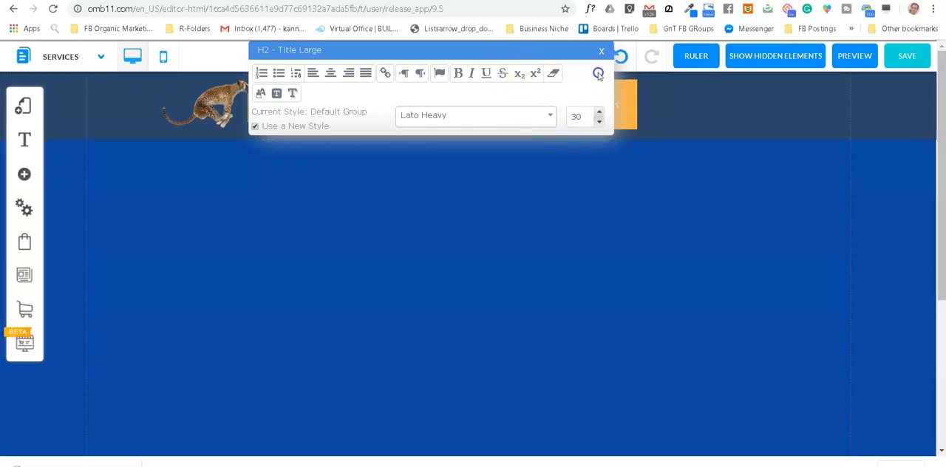
left_click_drag(598, 76, 655, 185)
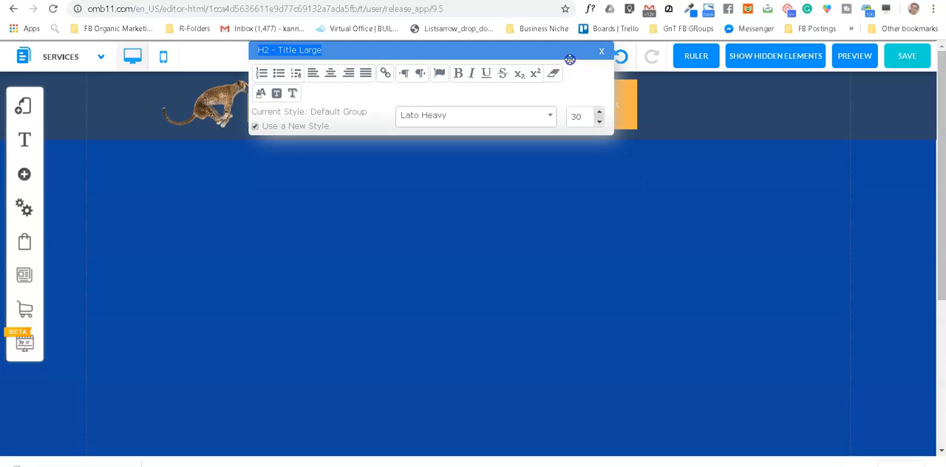
left_click_drag(609, 183, 608, 210)
left_click_drag(554, 117, 549, 130)
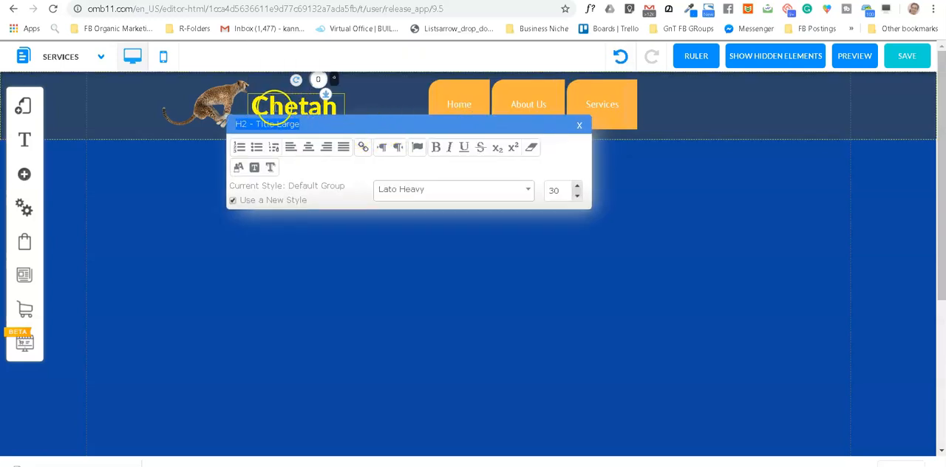
left_click(295, 108)
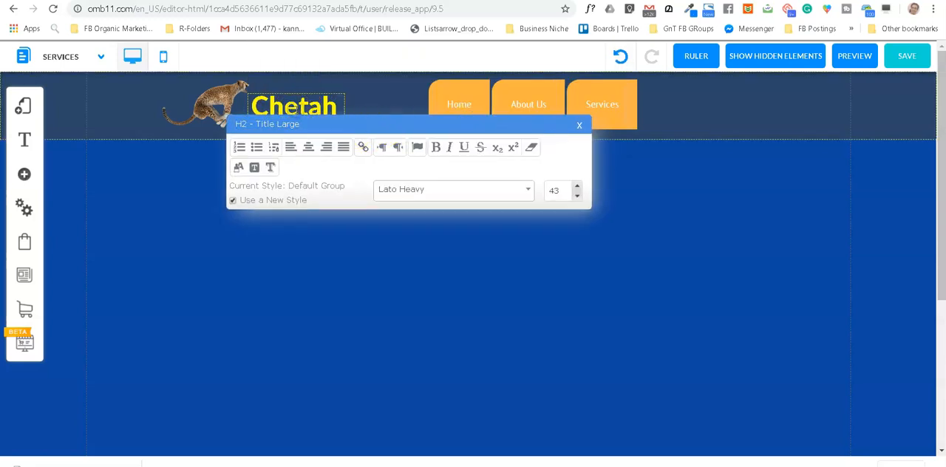
left_click(580, 126)
left_click(326, 107)
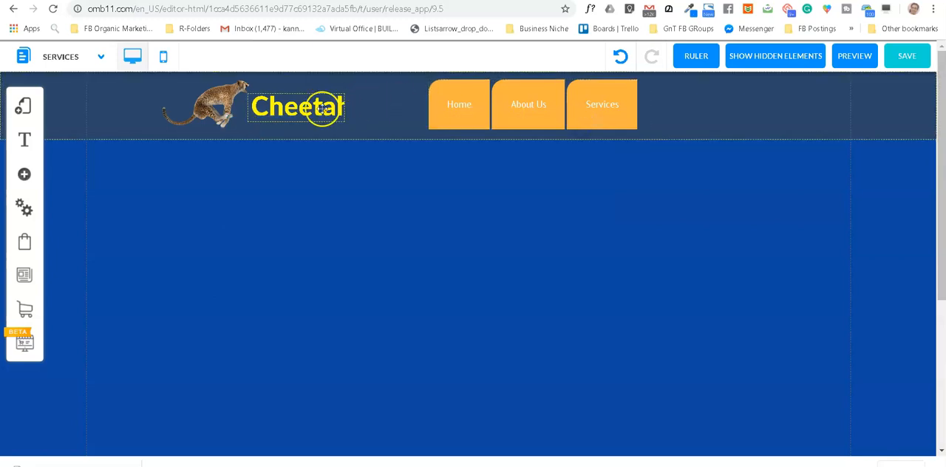
left_click_drag(347, 113, 359, 108)
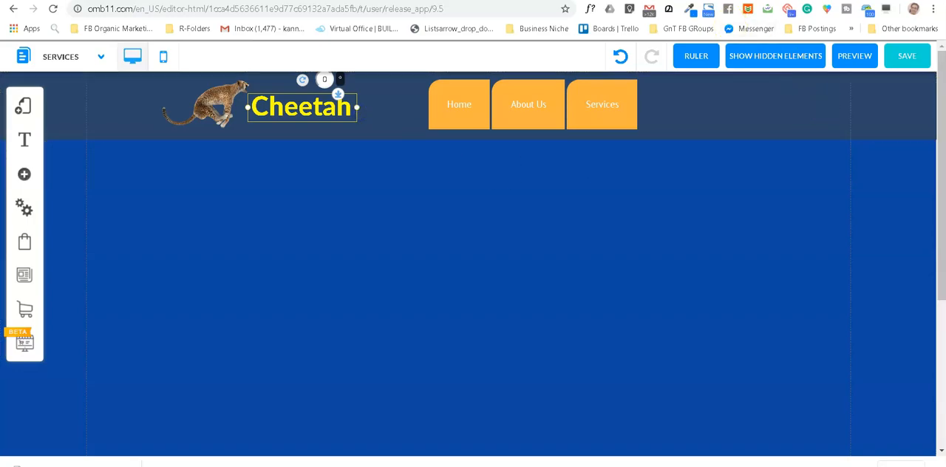
Step: Switch to the Pixabay cheetah results and open the photo of a cheetah lying near an acacia tree under a cloudy sky
left_click(654, 1)
scroll(323, 336, "down", 1)
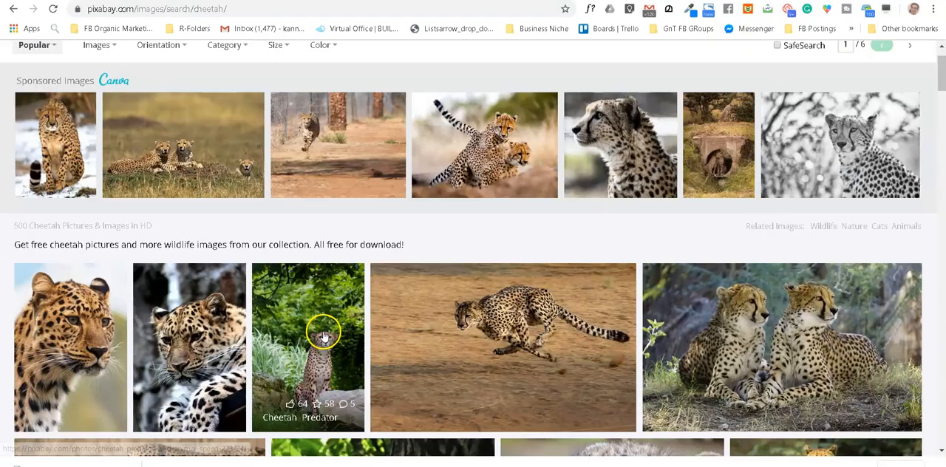
scroll(324, 337, "down", 2)
scroll(258, 362, "down", 5)
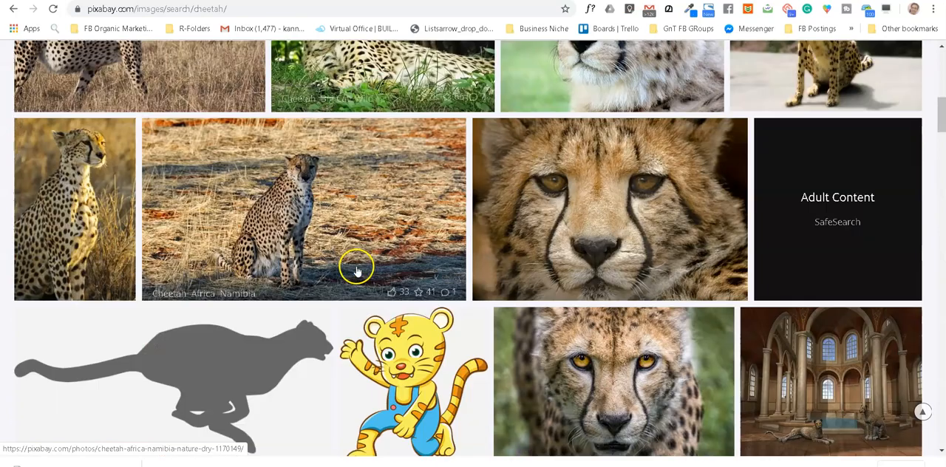
scroll(356, 271, "down", 1)
scroll(583, 275, "down", 3)
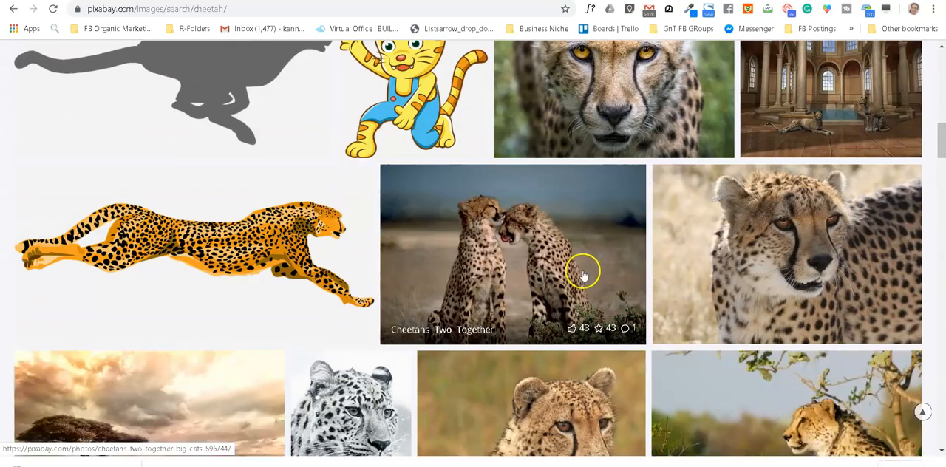
scroll(614, 254, "down", 3)
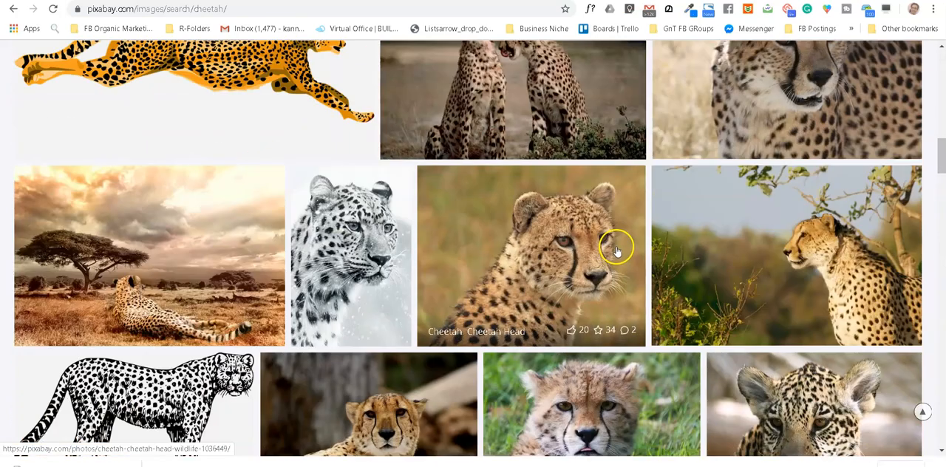
scroll(616, 250, "down", 1)
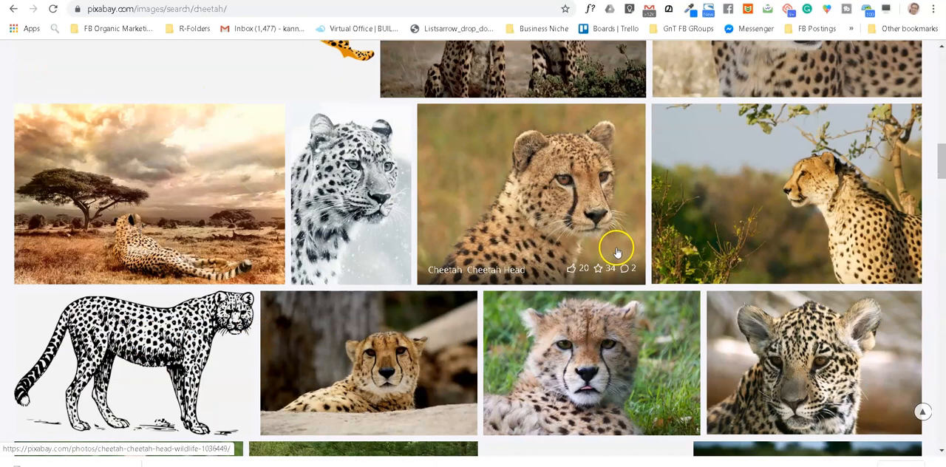
left_click(150, 194)
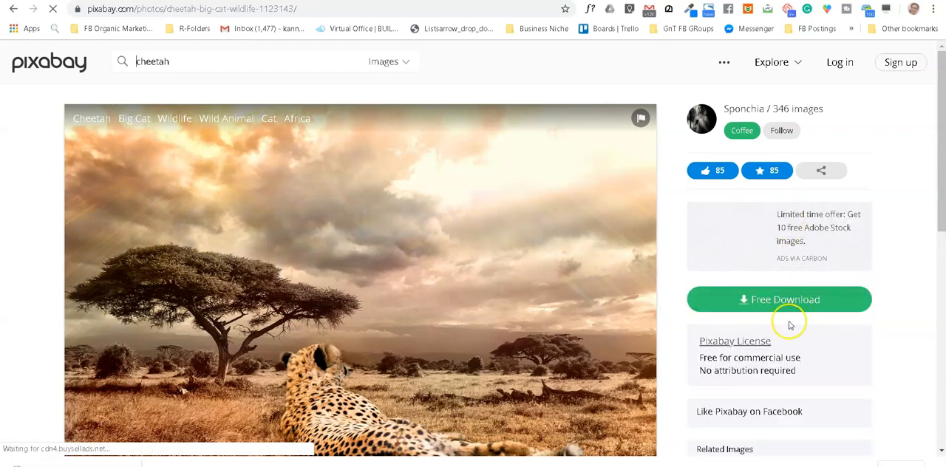
Step: Download the photo as a 1920×1280 JPG, completing the crosswalks captcha, and save it to the Desktop as cheetah-1123143_1920
left_click(786, 300)
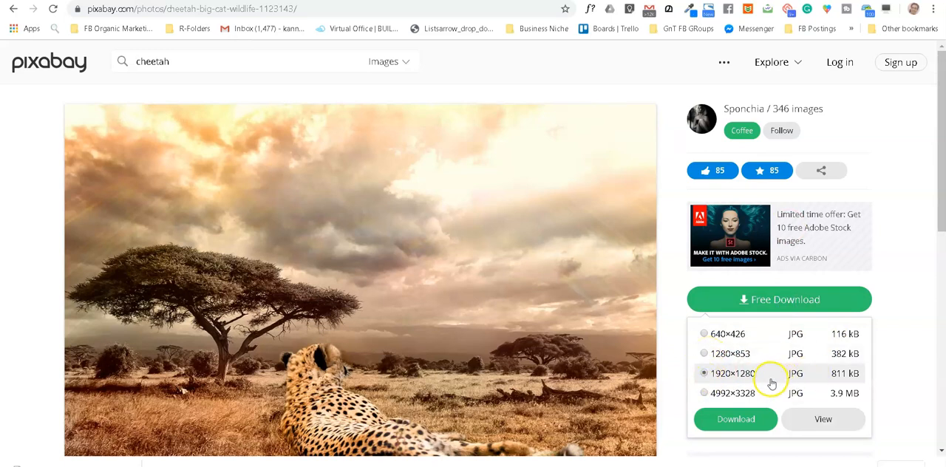
left_click(739, 420)
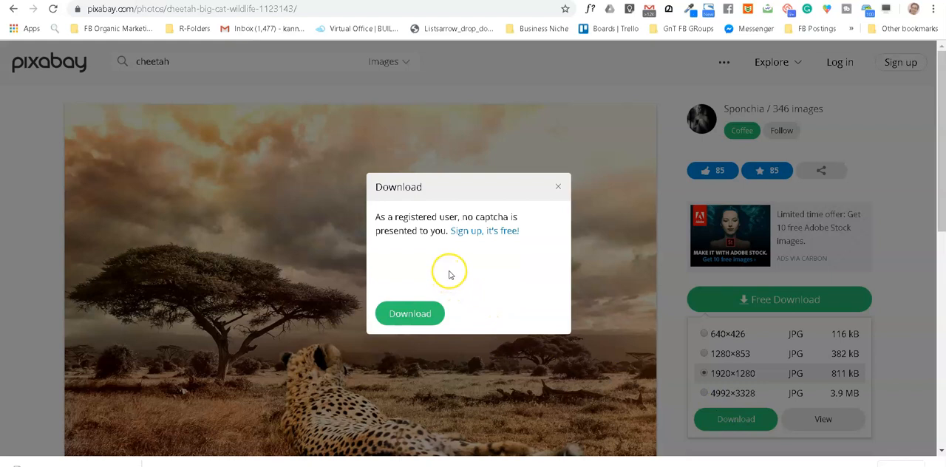
left_click(393, 267)
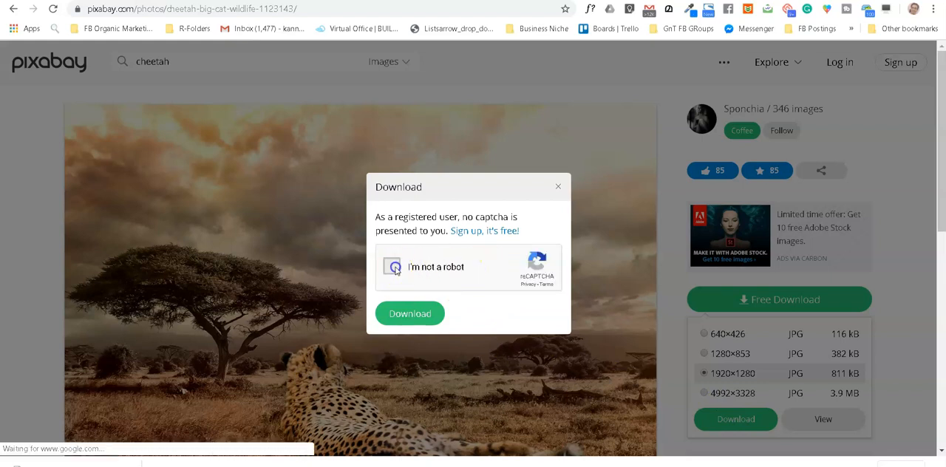
left_click(417, 314)
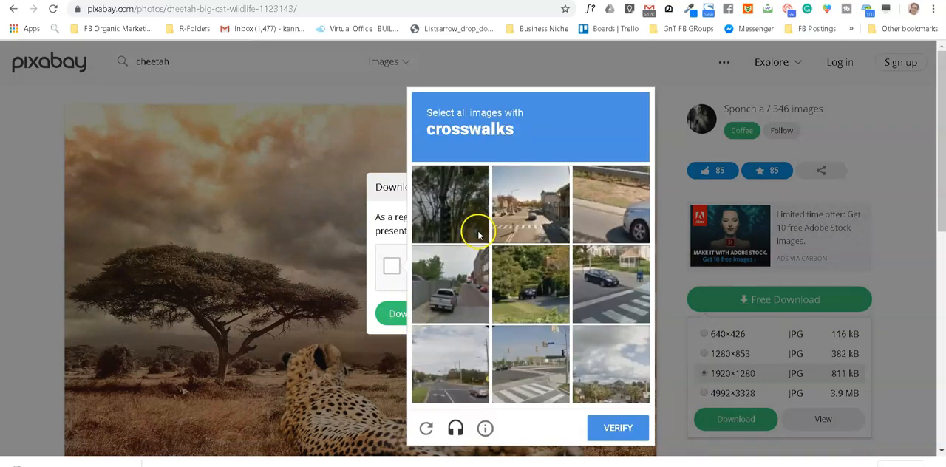
left_click(615, 301)
left_click(540, 240)
left_click(533, 380)
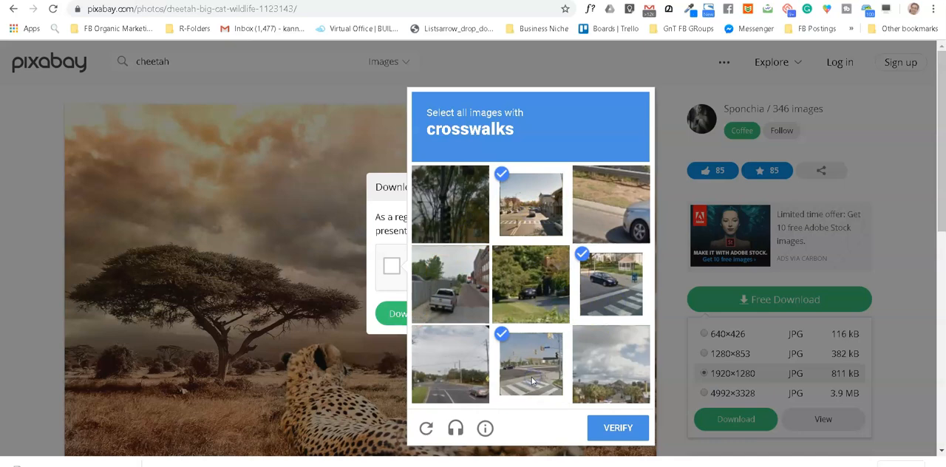
left_click(616, 429)
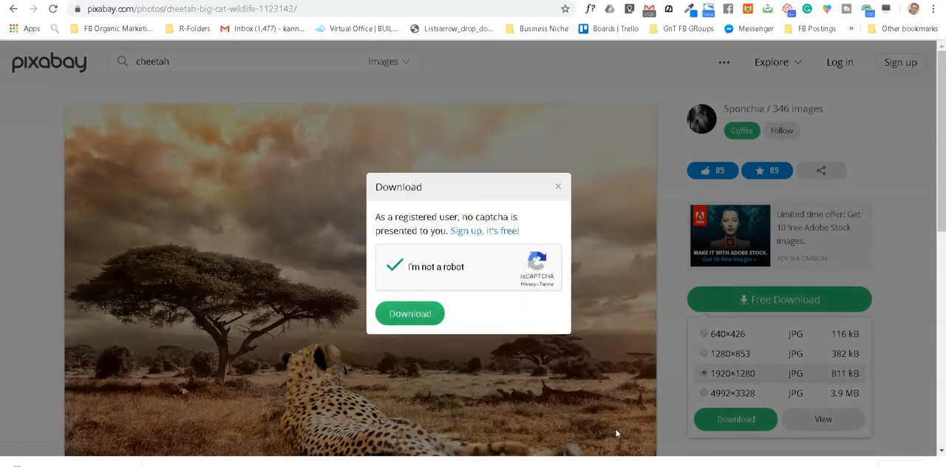
left_click(408, 316)
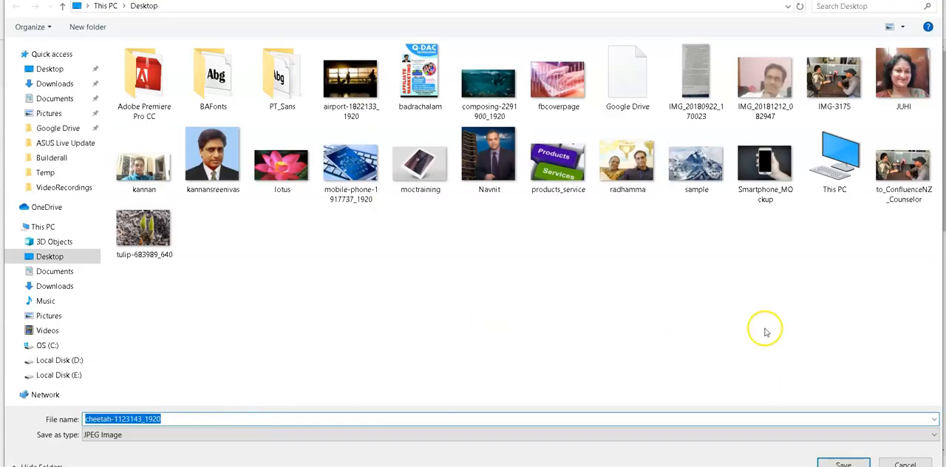
left_click(856, 464)
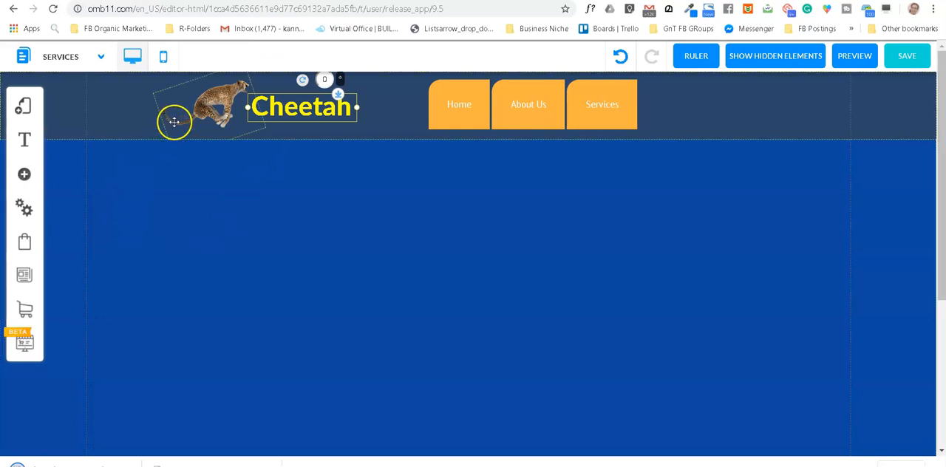
left_click(25, 175)
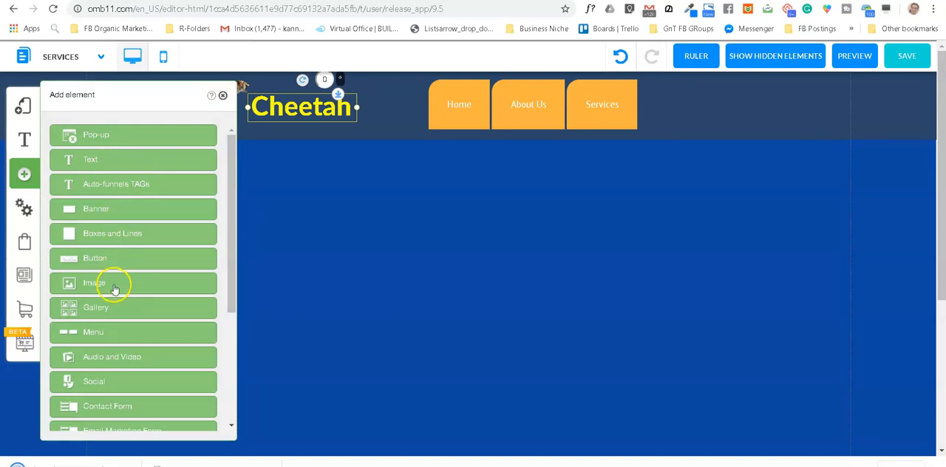
left_click(475, 314)
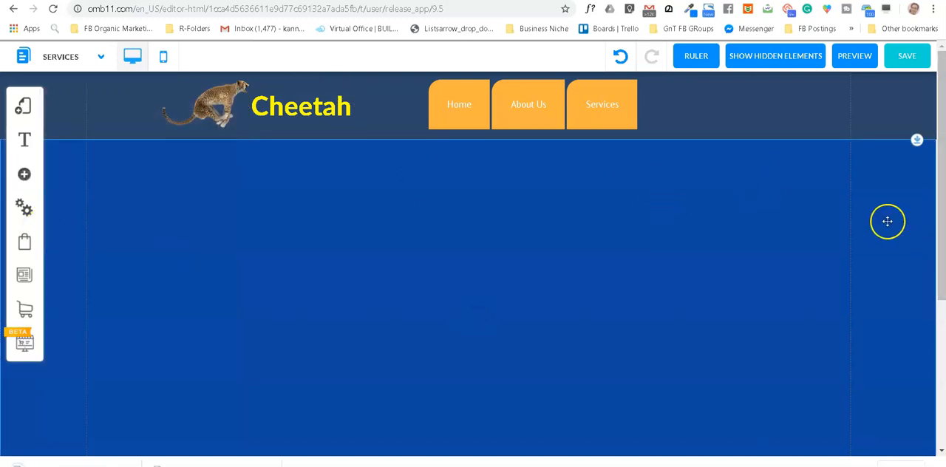
scroll(384, 334, "down", 2)
scroll(385, 332, "up", 2)
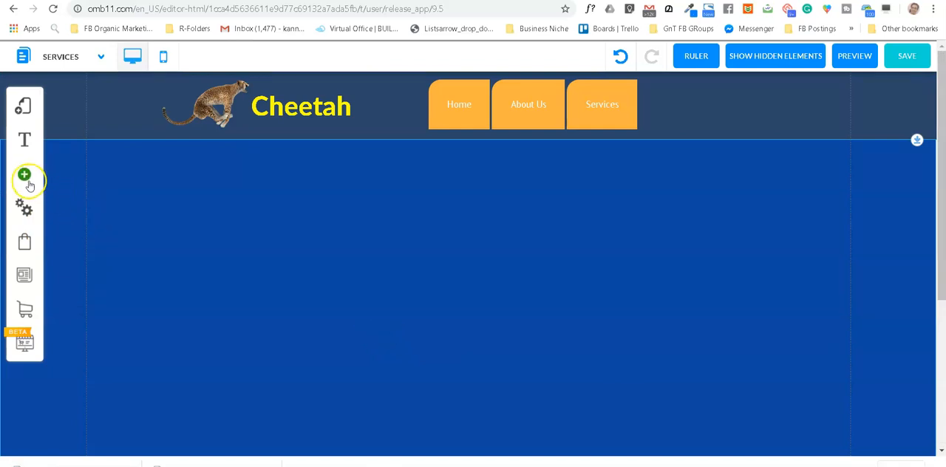
Step: Upload cheetah-1123143_1920 from the Desktop to the image repository for the Services banner's fluid background image
right_click(414, 283)
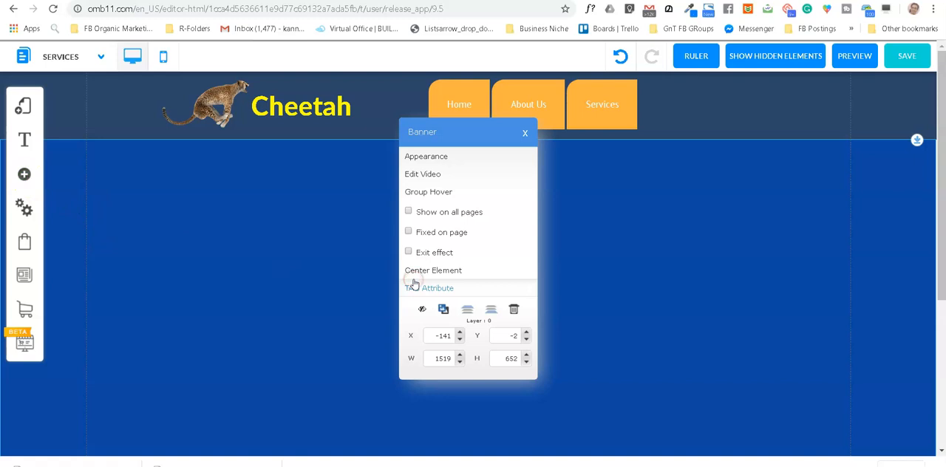
left_click(430, 157)
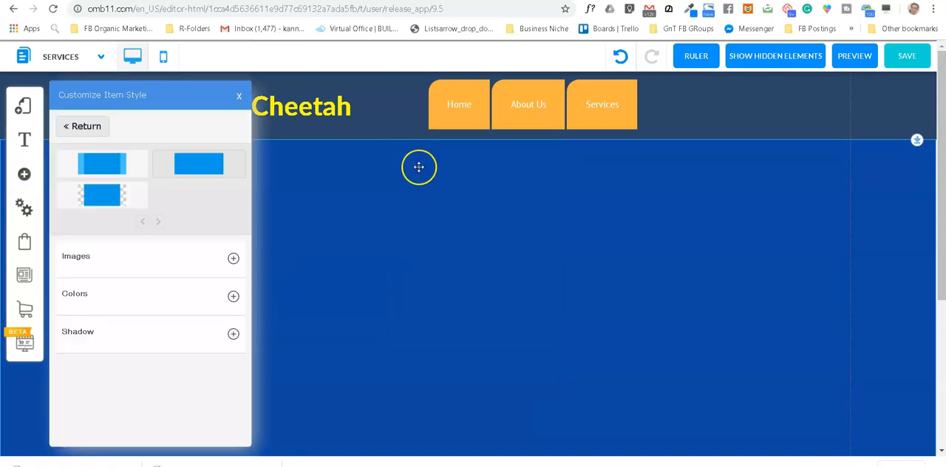
left_click(233, 260)
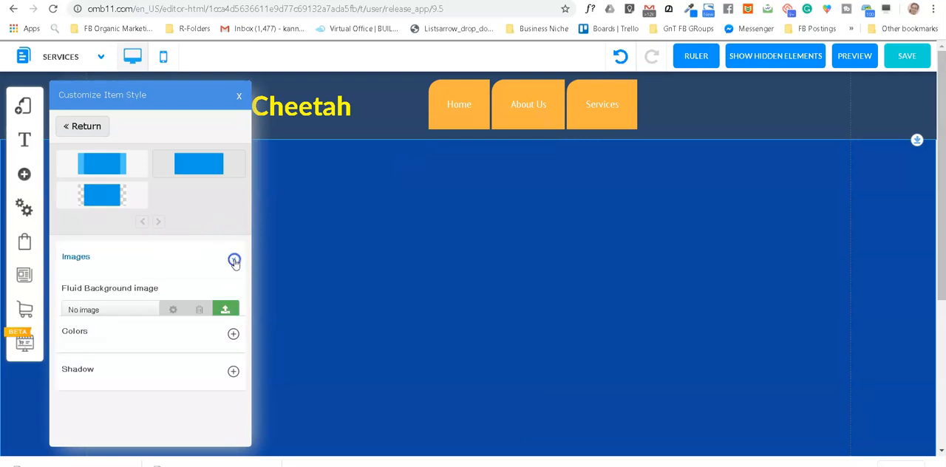
left_click(227, 313)
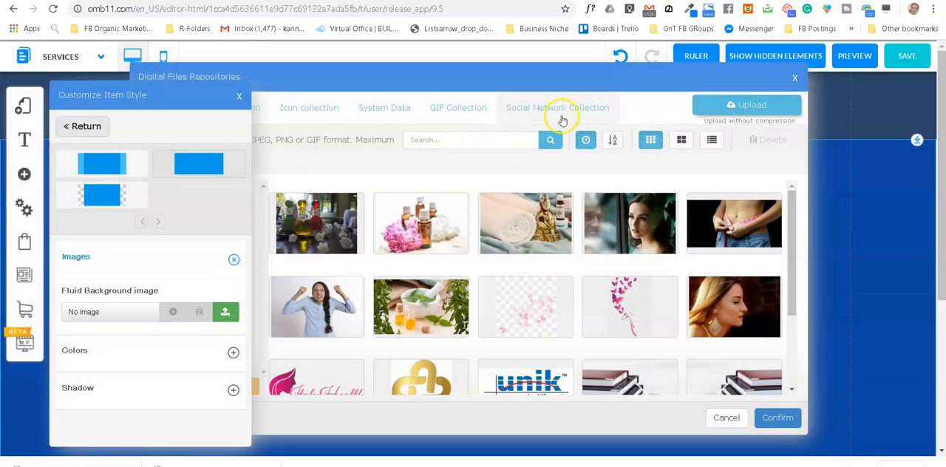
left_click(753, 107)
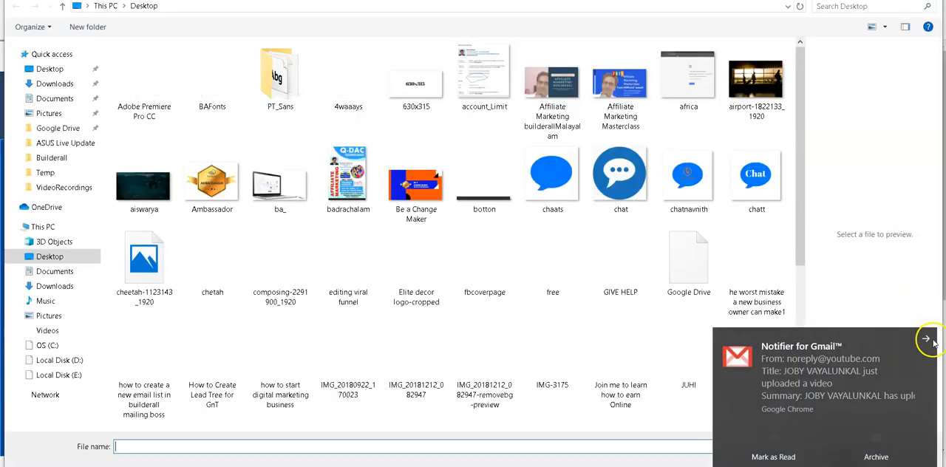
left_click(927, 341)
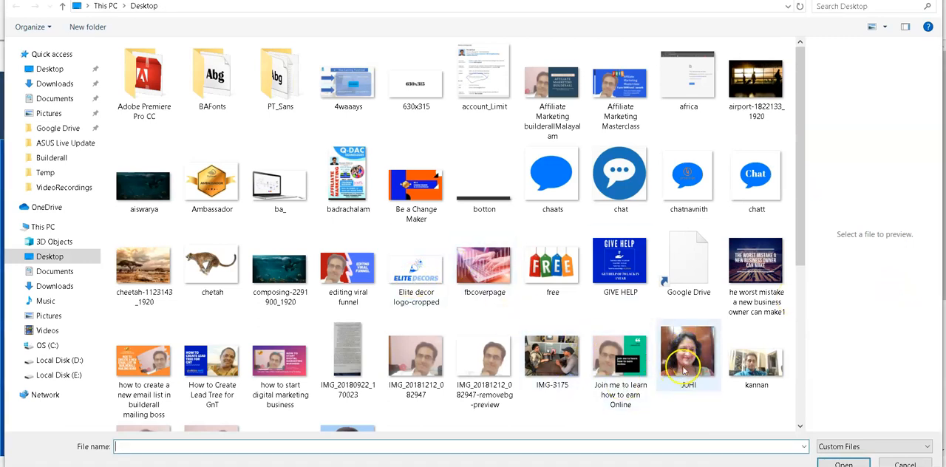
left_click(152, 271)
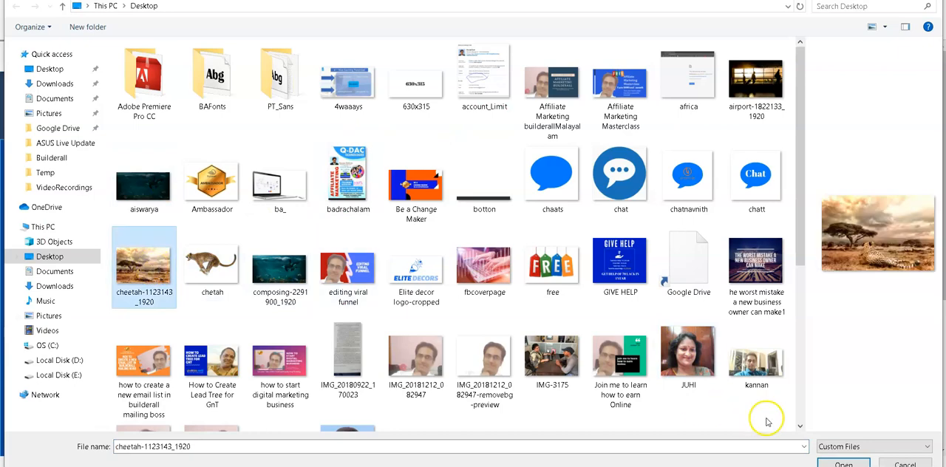
left_click(843, 464)
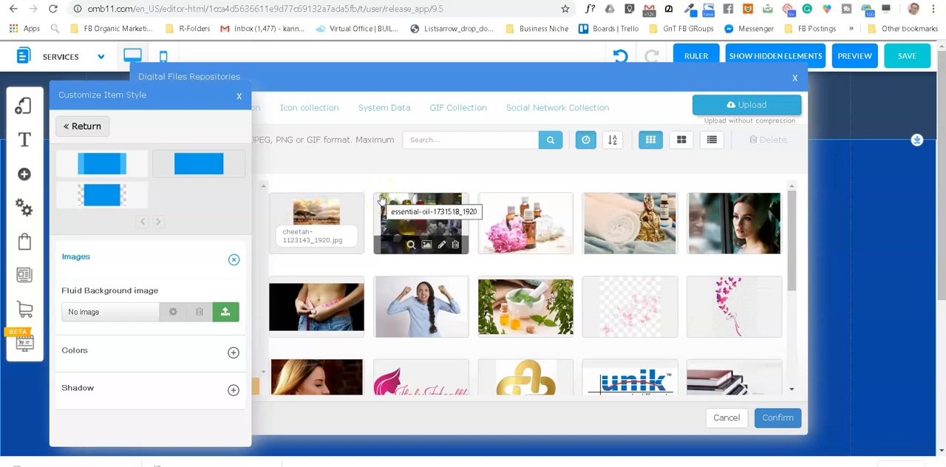
Step: Apply the uploaded cheetah photo as the banner's fluid background image and close the style settings
left_click(339, 215)
left_click(788, 420)
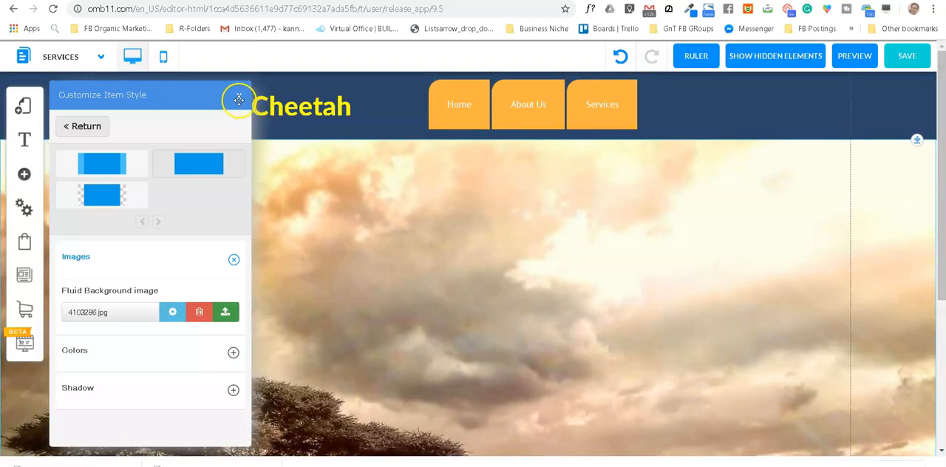
left_click(239, 100)
Step: Set the position of the Services banner's fluid background image to centre in its background setup
scroll(591, 293, "down", 5)
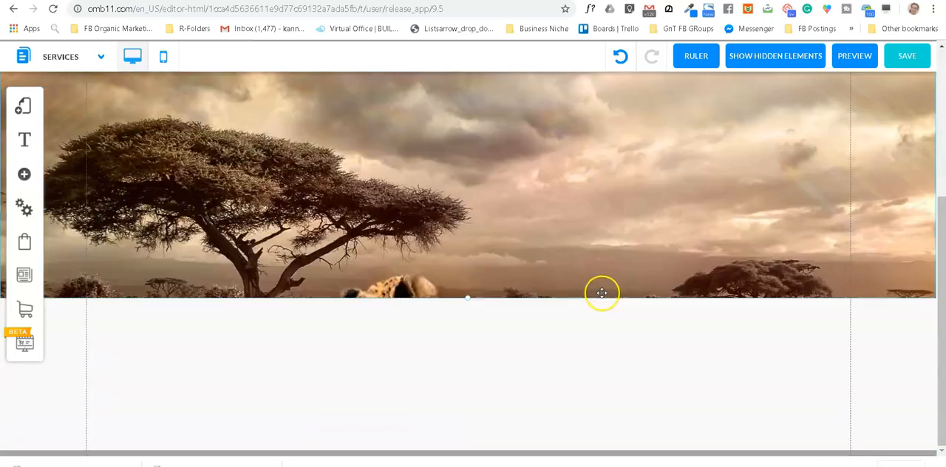
scroll(581, 291, "up", 1)
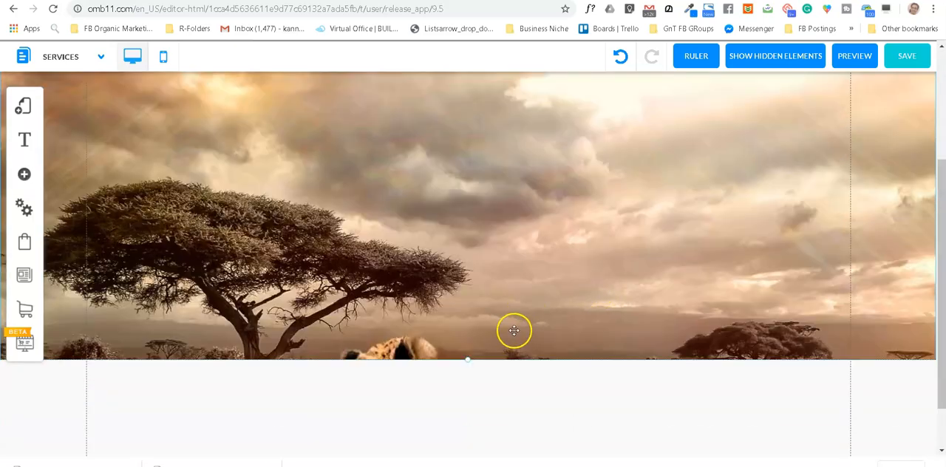
scroll(513, 331, "up", 1)
scroll(446, 382, "up", 1)
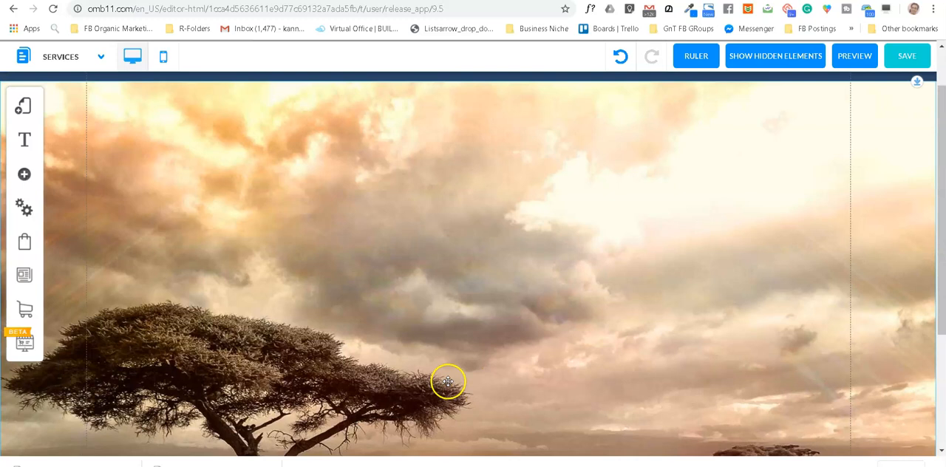
scroll(503, 355, "up", 1)
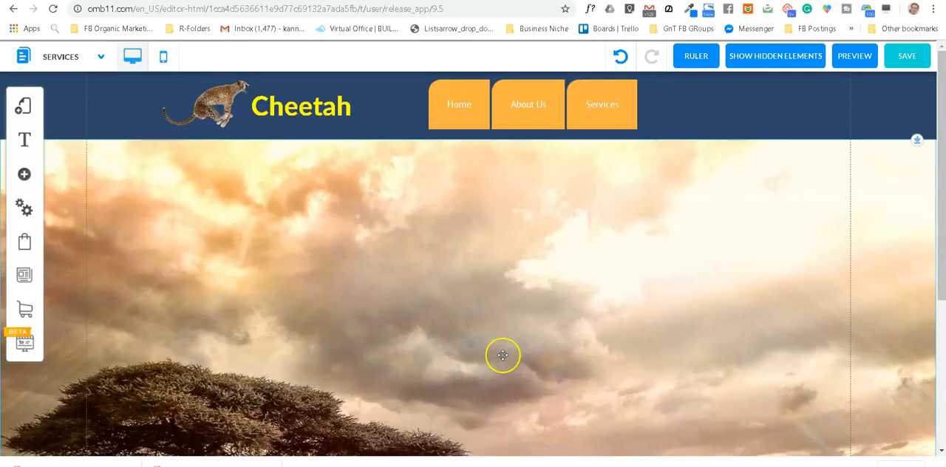
left_click(494, 318)
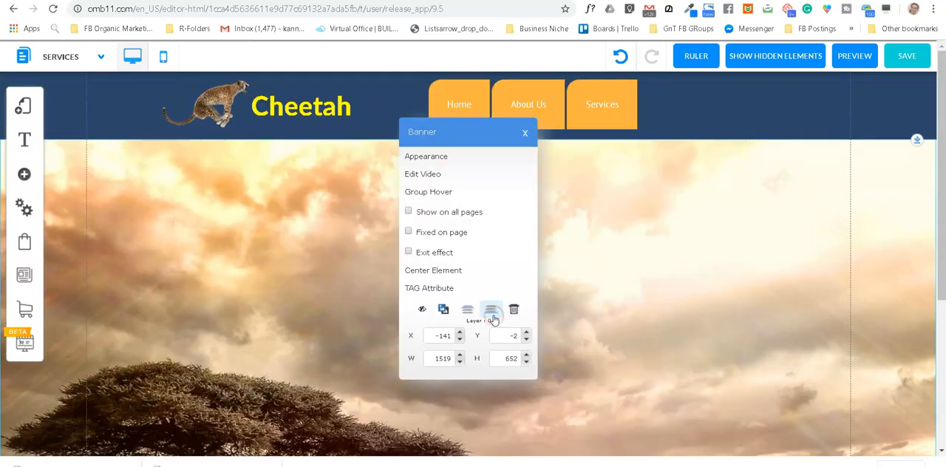
left_click(433, 157)
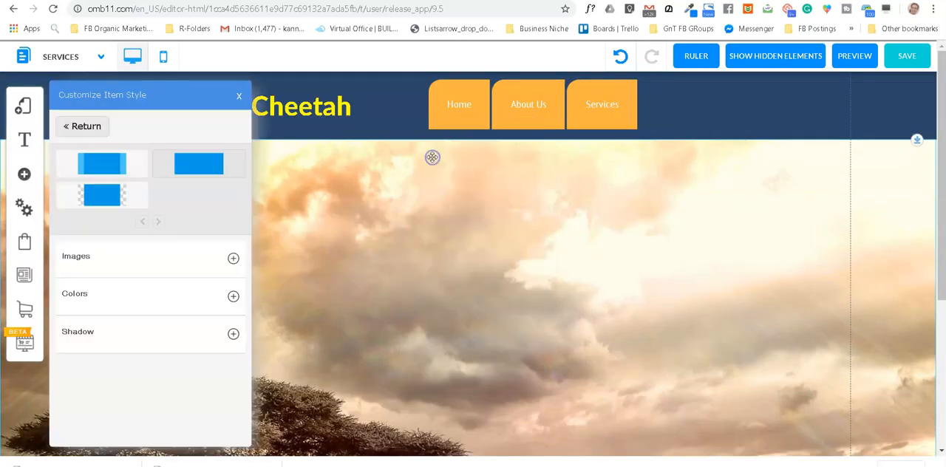
left_click(233, 259)
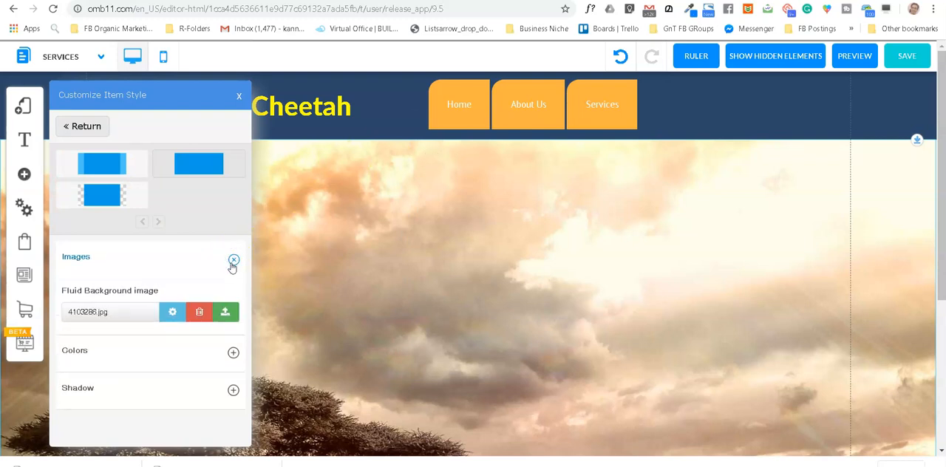
left_click(172, 312)
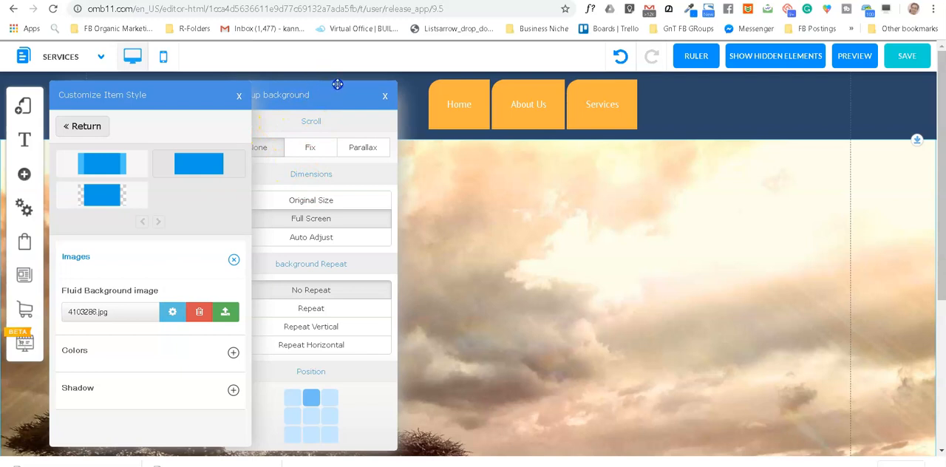
left_click_drag(337, 85, 379, 79)
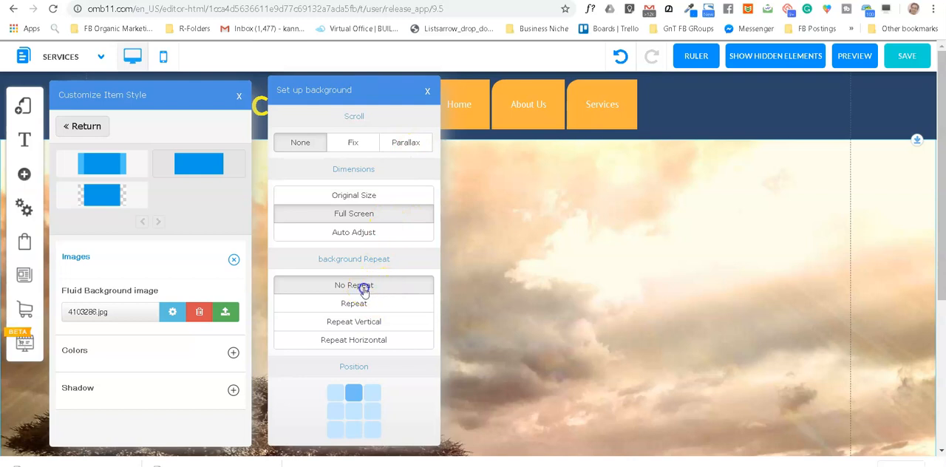
left_click(353, 411)
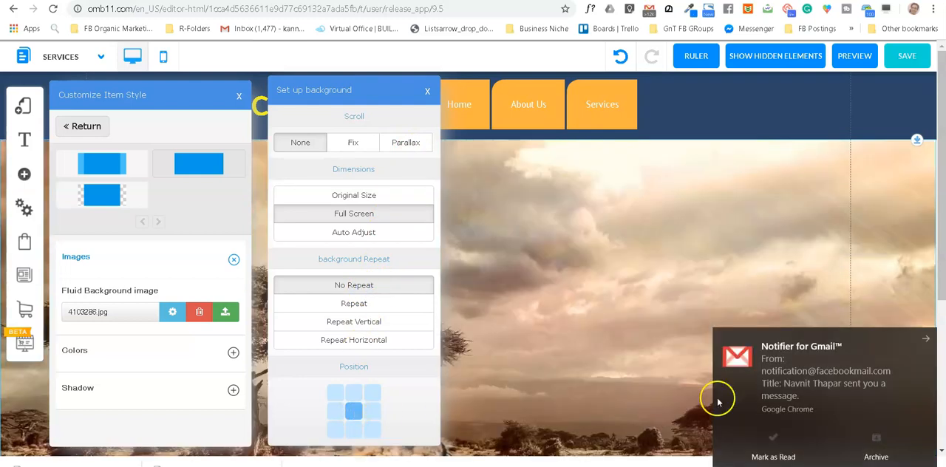
Step: Dismiss the Gmail notification and set the banner background's scroll behaviour to Fix
left_click(925, 340)
scroll(643, 274, "down", 1)
scroll(644, 274, "down", 1)
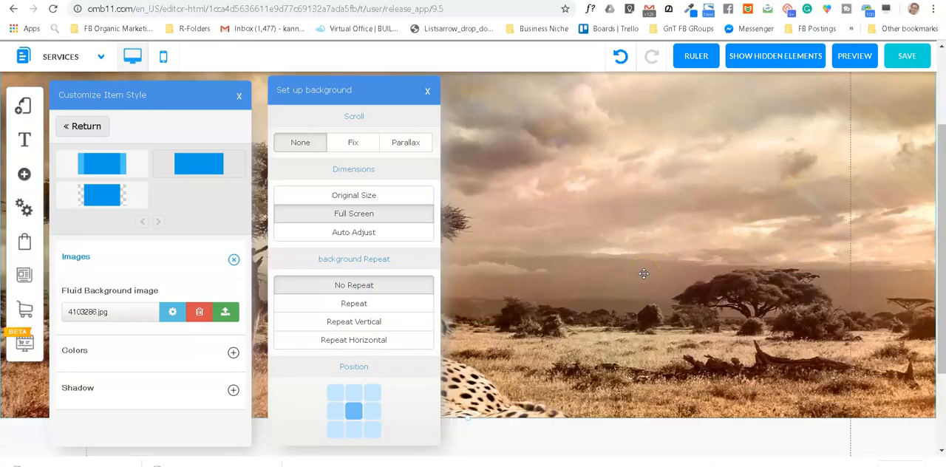
scroll(644, 274, "up", 1)
left_click(354, 144)
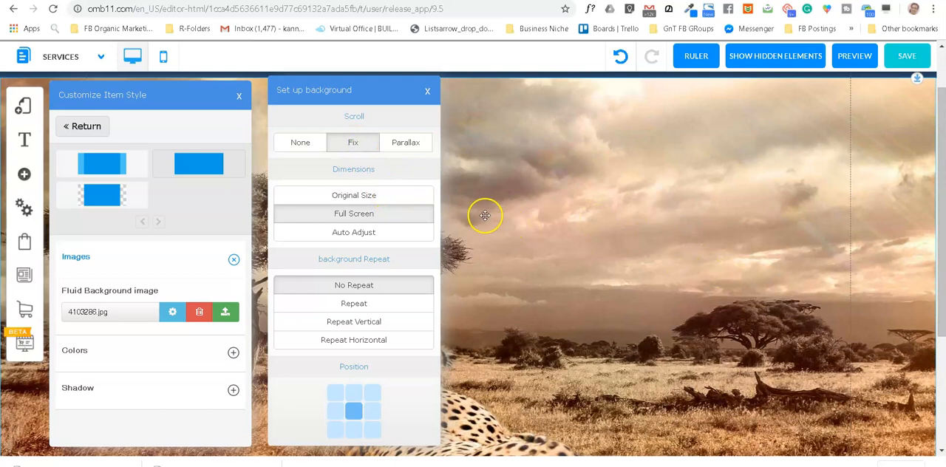
Step: Try the Auto Adjust and Original Size dimensions for the banner background, ending on Full Screen
left_click(369, 235)
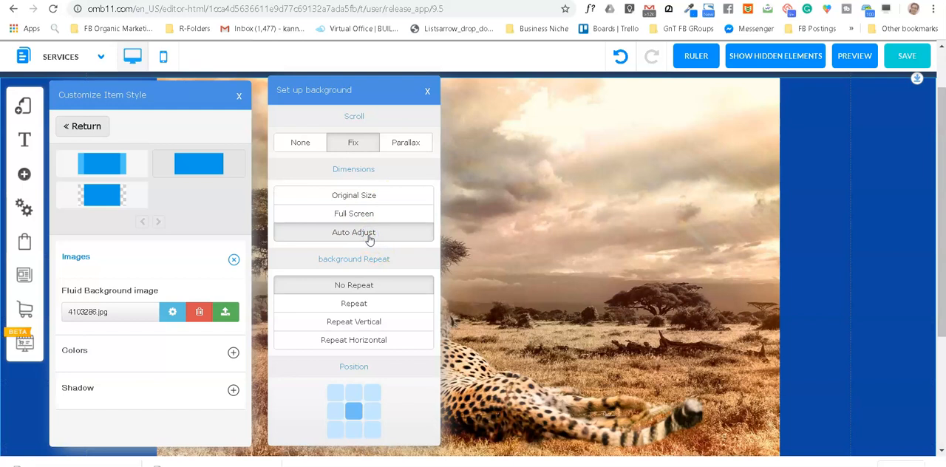
left_click(361, 195)
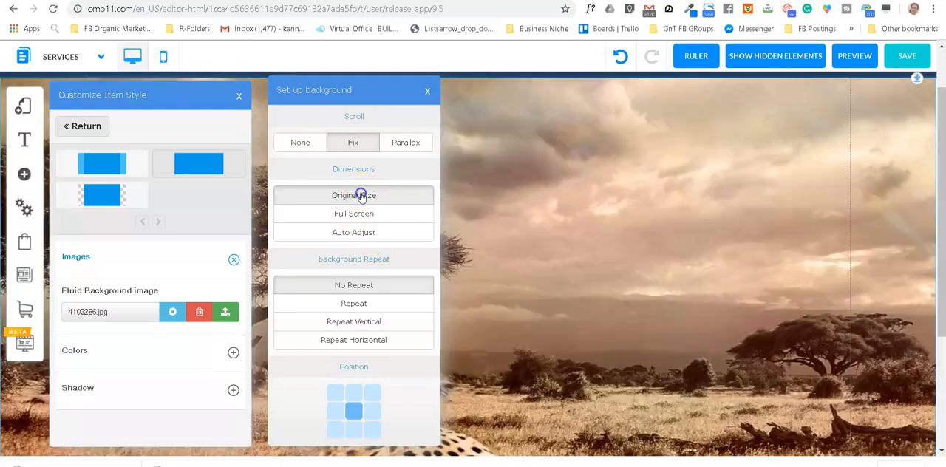
left_click(357, 216)
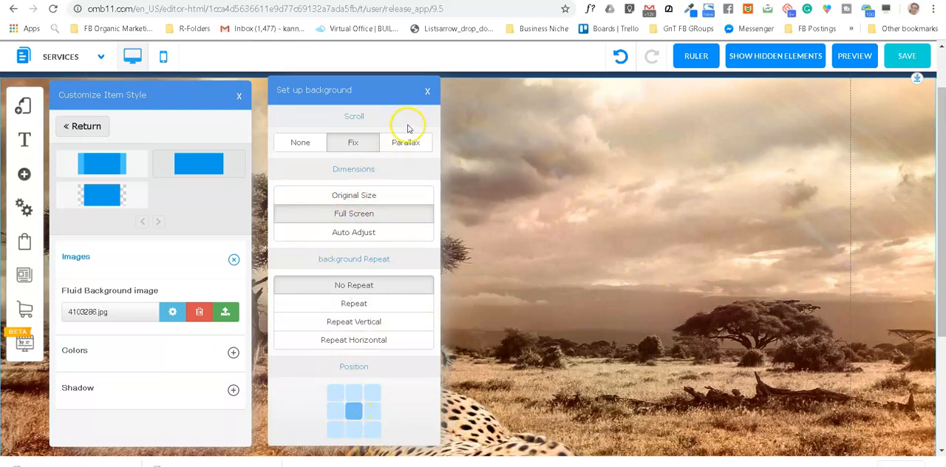
Step: Close the background and style settings and examine how the fixed cheetah background behaves while moving through the page
scroll(771, 323, "up", 2)
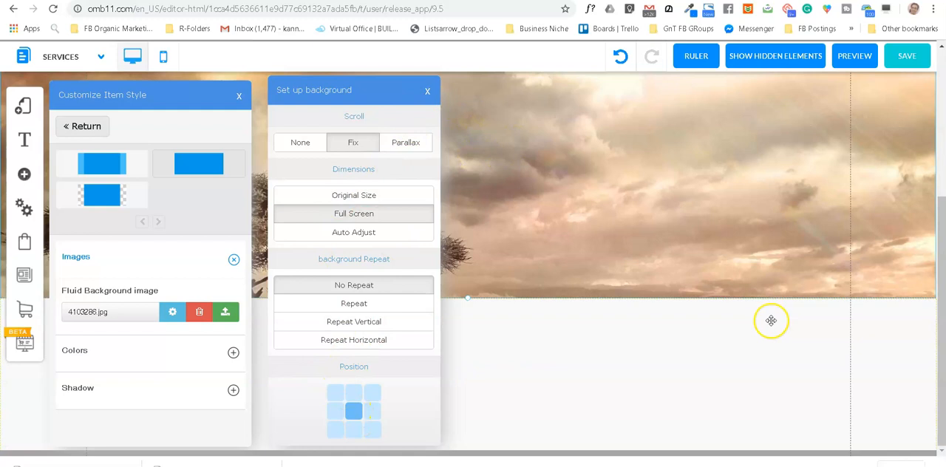
left_click(426, 91)
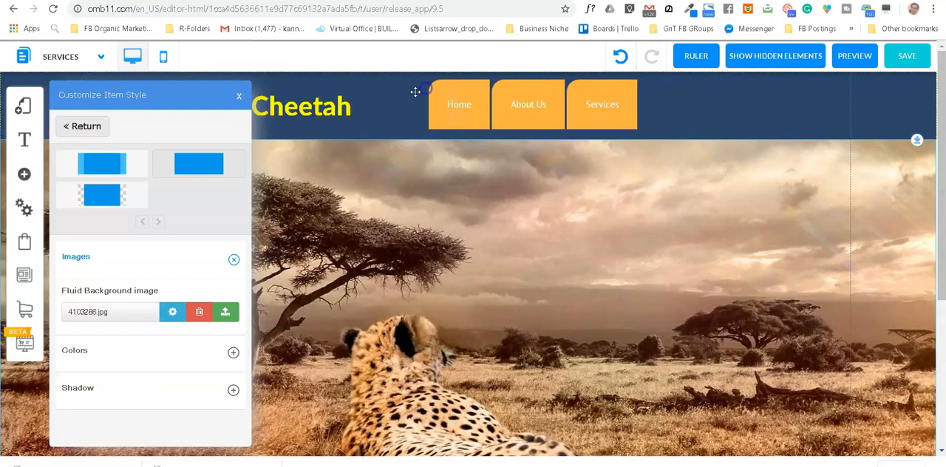
left_click(239, 95)
scroll(640, 295, "down", 2)
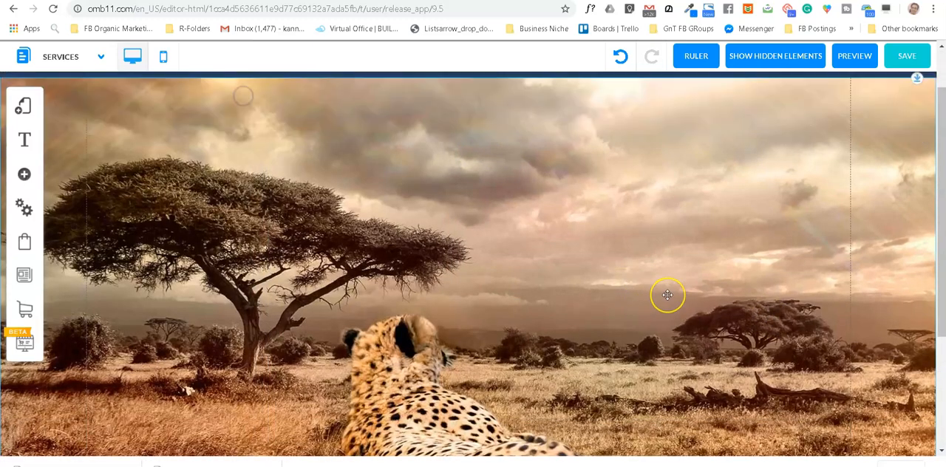
scroll(651, 294, "up", 2)
scroll(668, 295, "down", 3)
scroll(667, 295, "down", 1)
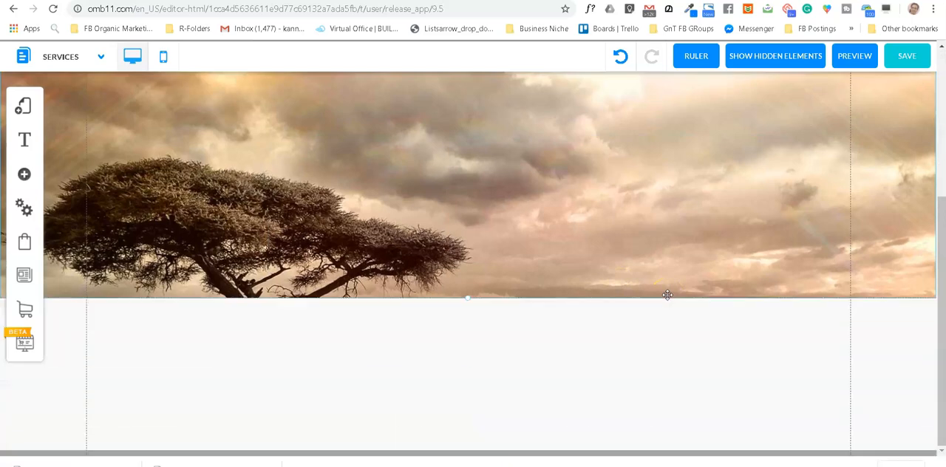
scroll(670, 291, "up", 5)
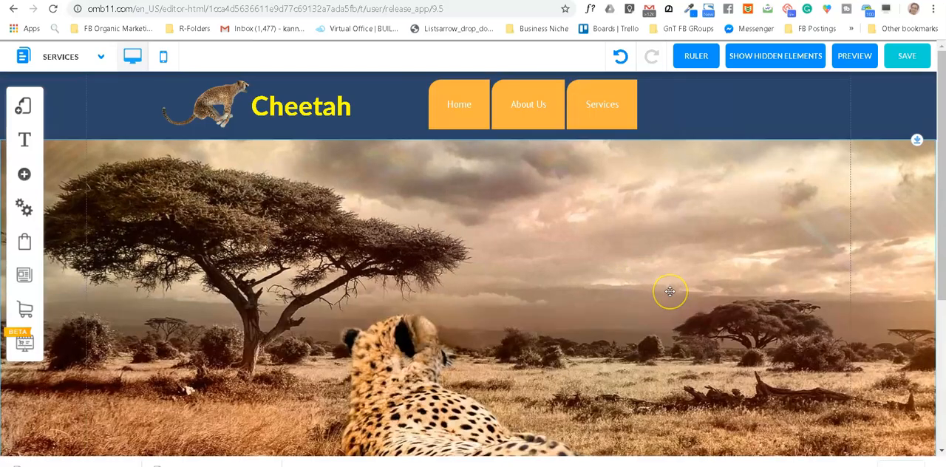
scroll(669, 291, "down", 1)
scroll(670, 291, "up", 1)
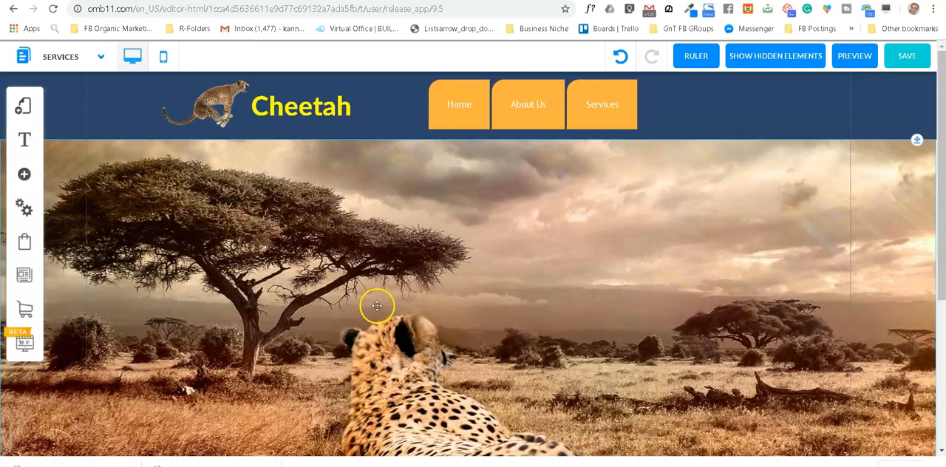
scroll(624, 275, "down", 1)
scroll(625, 275, "up", 1)
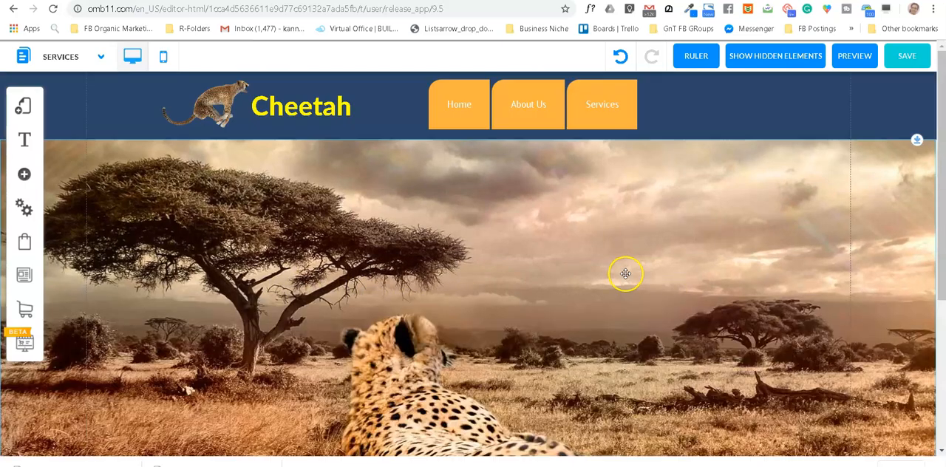
Step: Reopen the banner image's background setup and try the scroll behaviour None for comparison
left_click(411, 309)
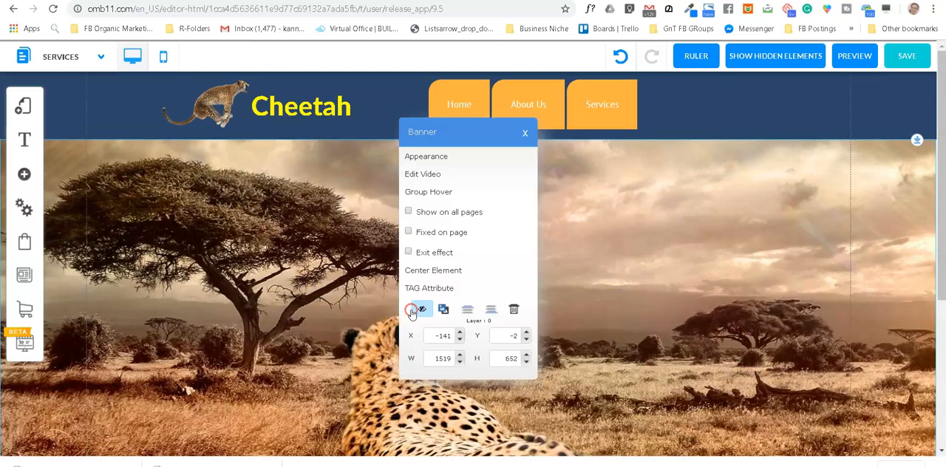
left_click(439, 156)
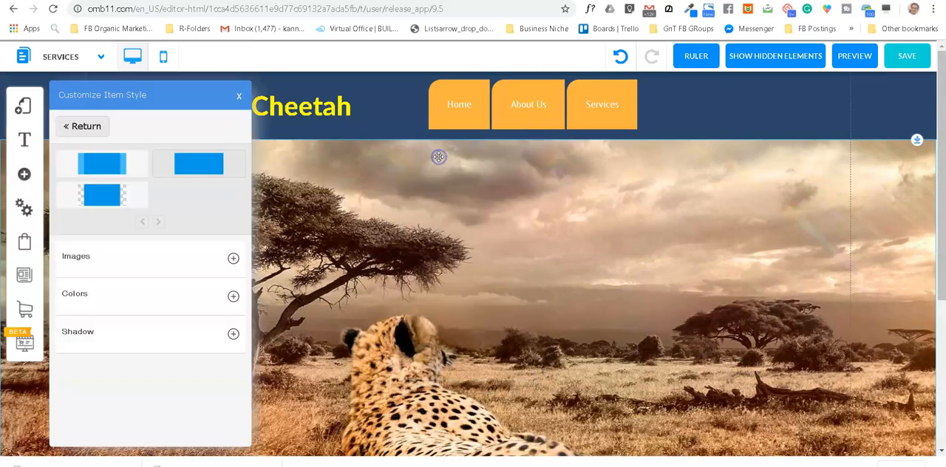
left_click(233, 258)
left_click(179, 314)
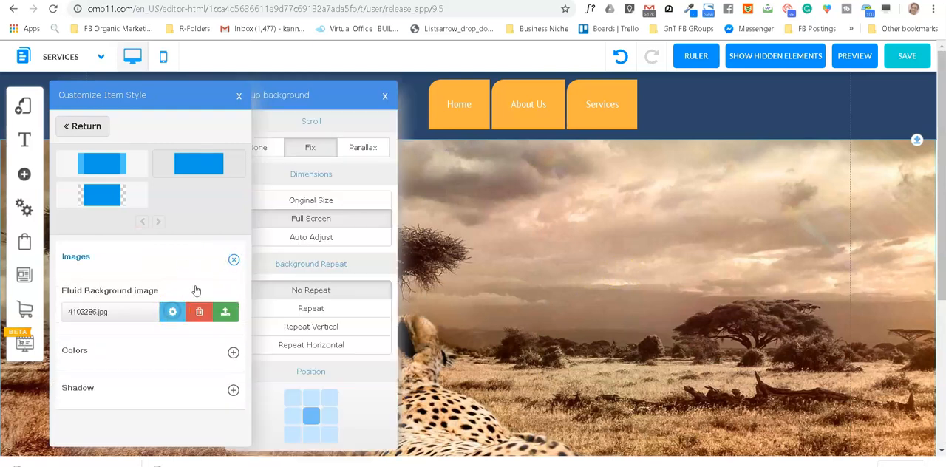
left_click(263, 148)
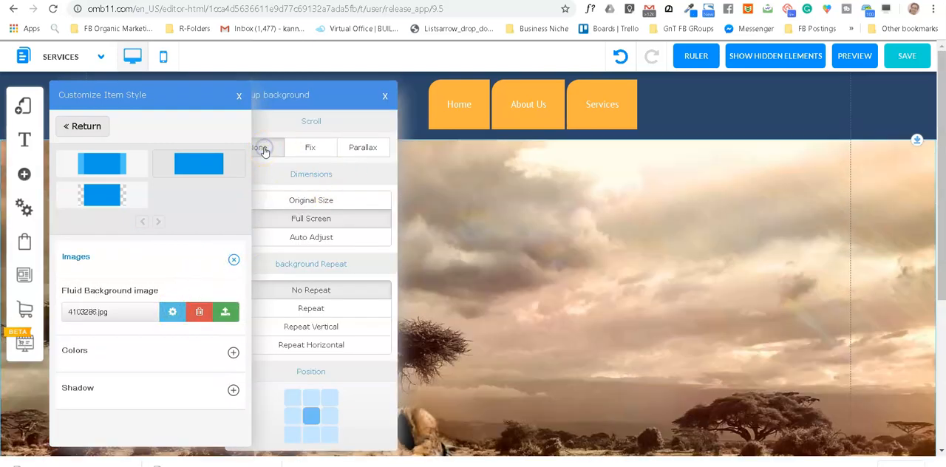
scroll(718, 328, "down", 5)
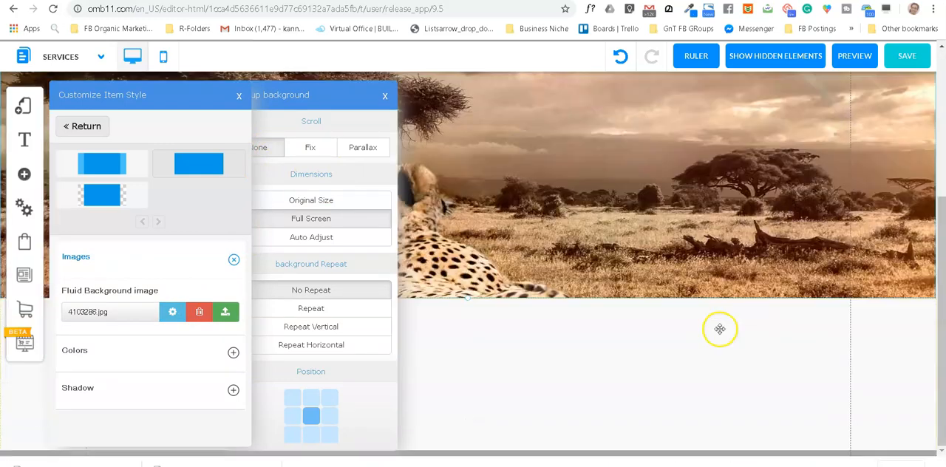
scroll(724, 329, "up", 5)
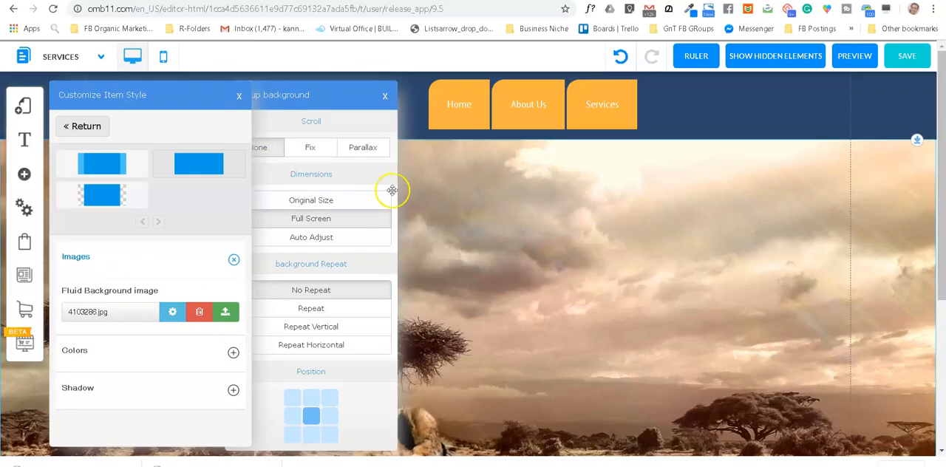
Step: Try the Parallax scroll behaviour on the banner's background image
left_click(366, 150)
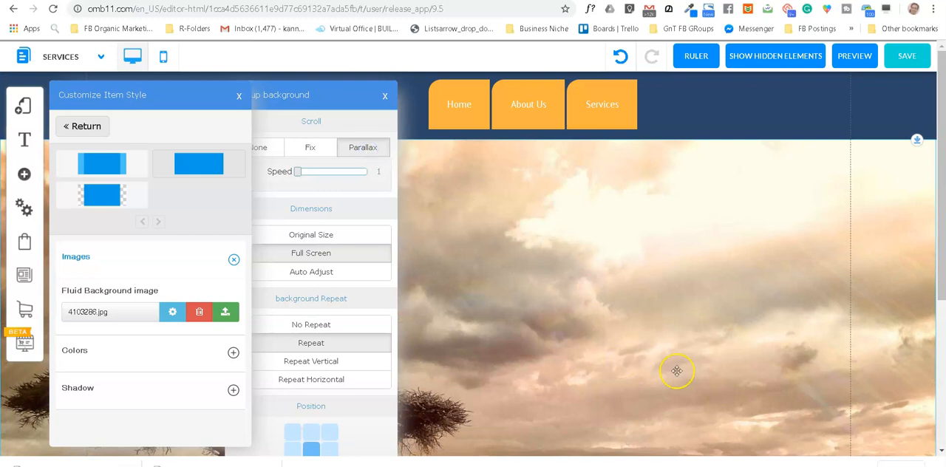
scroll(677, 371, "down", 5)
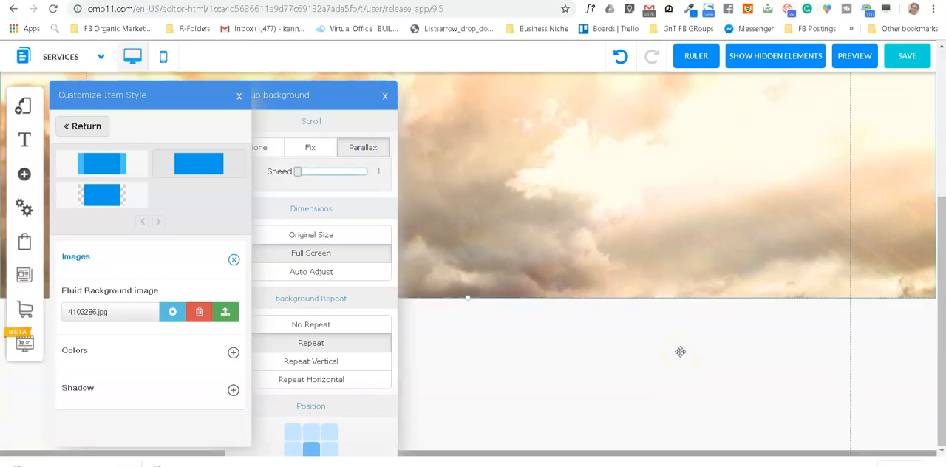
scroll(680, 352, "up", 5)
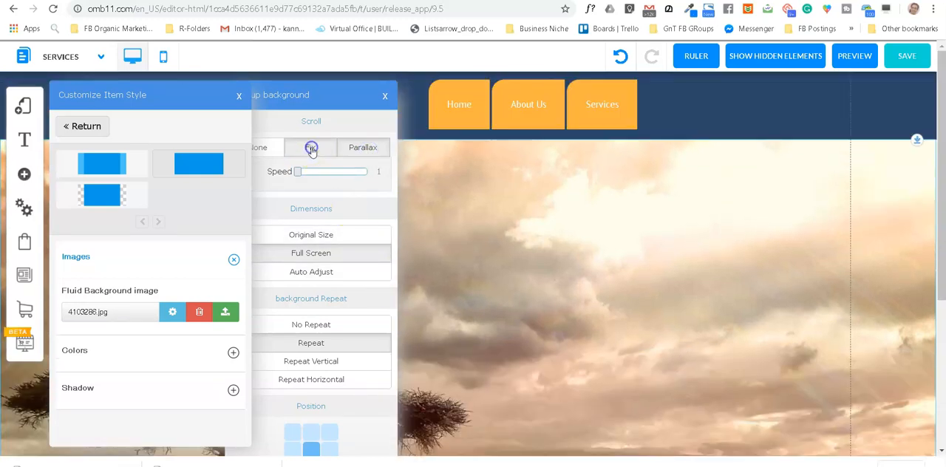
Step: Return the banner background's scroll behaviour to Fix, close the settings and check the effect on the page
left_click(311, 150)
left_click(385, 95)
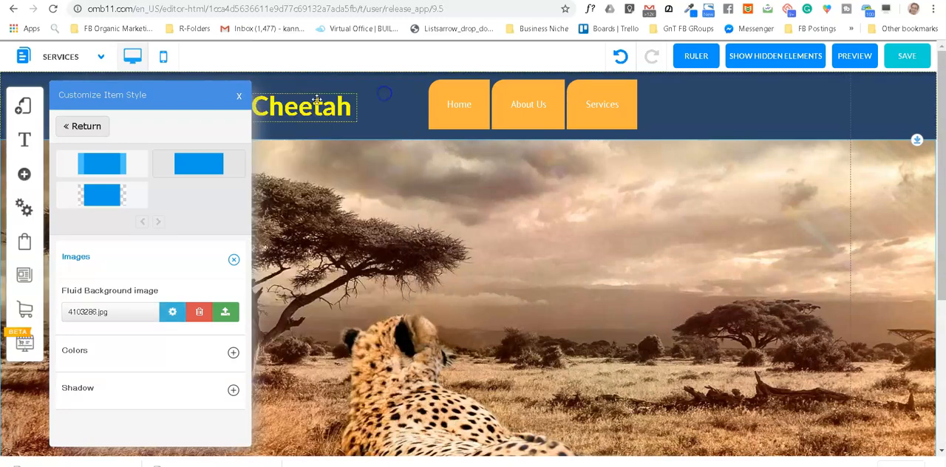
left_click(238, 95)
scroll(778, 359, "down", 2)
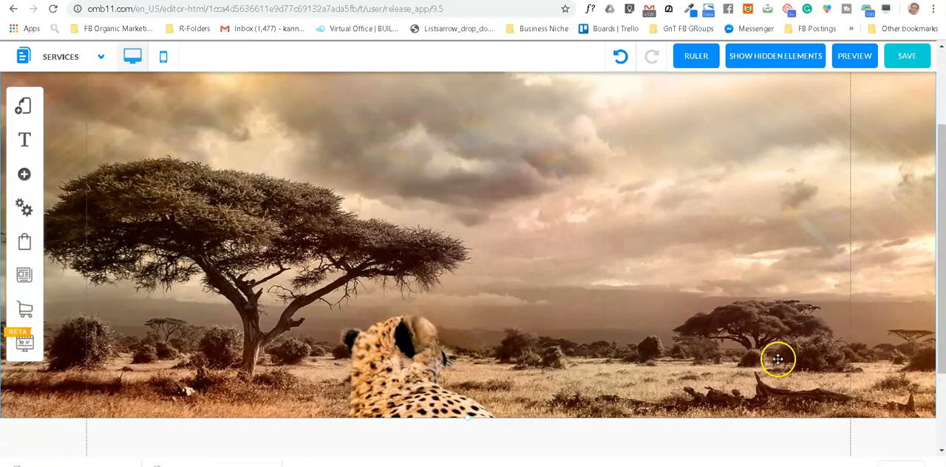
scroll(778, 360, "down", 1)
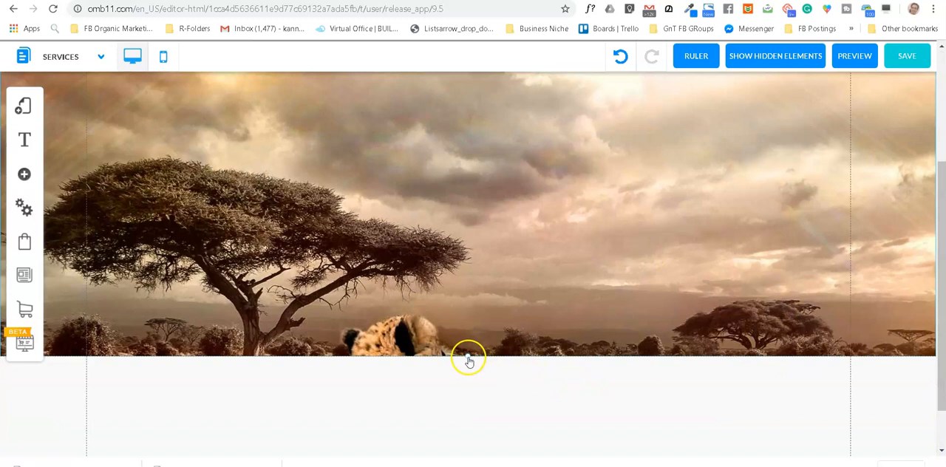
scroll(504, 299, "up", 3)
scroll(688, 290, "down", 3)
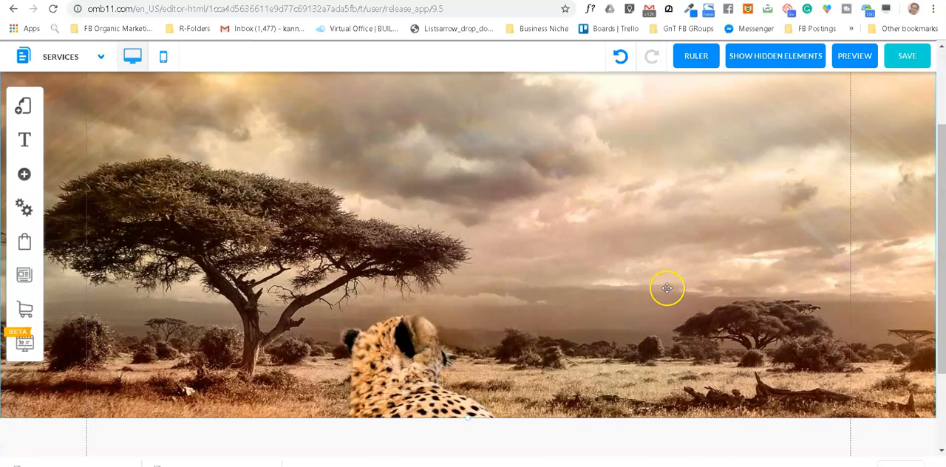
Step: Stretch the banner's lower edge down to a height of about 837 px and check the fixed background while moving through the page
scroll(612, 295, "down", 1)
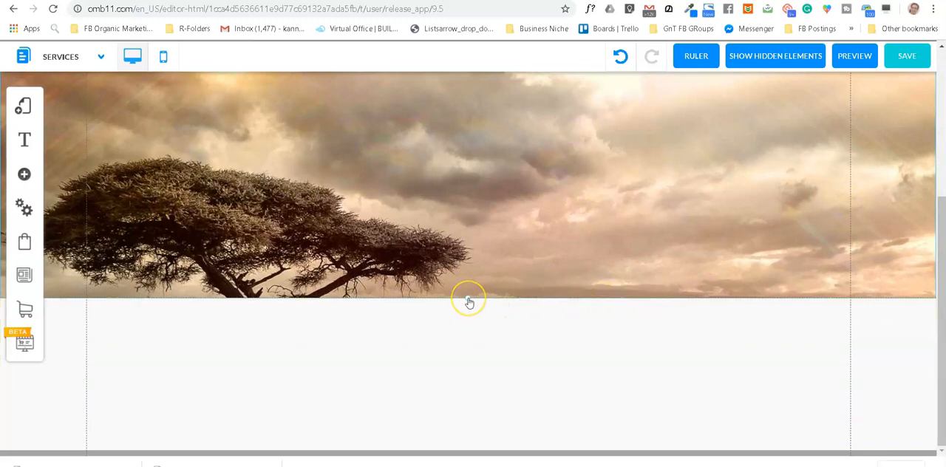
left_click_drag(469, 305, 495, 412)
scroll(517, 286, "up", 4)
scroll(517, 285, "down", 4)
scroll(518, 285, "up", 1)
scroll(517, 284, "down", 1)
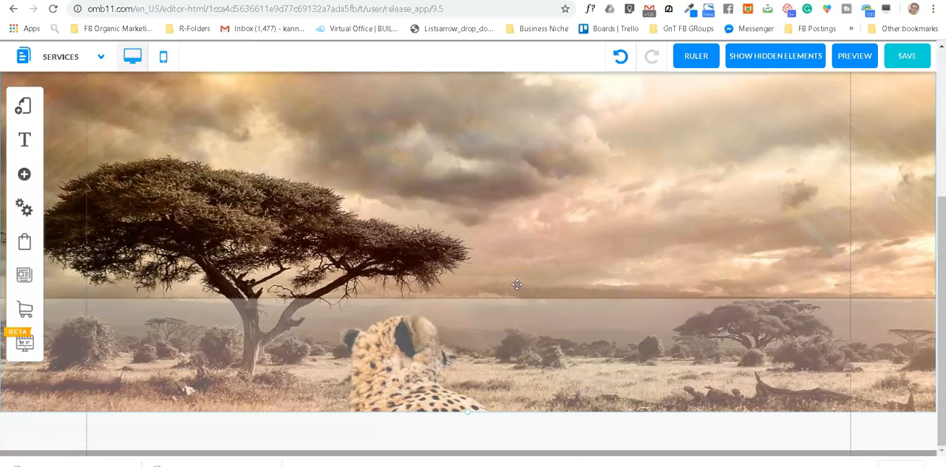
scroll(427, 335, "up", 3)
scroll(431, 334, "down", 3)
scroll(507, 342, "up", 1)
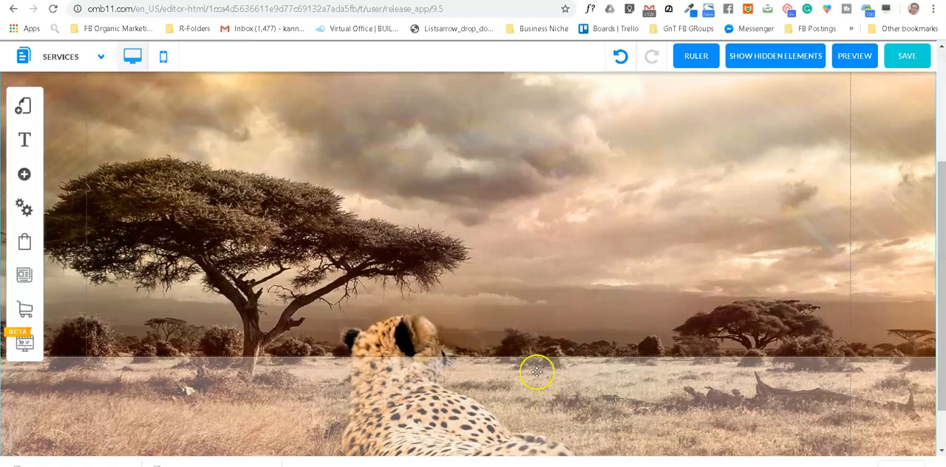
Step: Open the banner image's background setup, keep No Repeat and set the image position to top centre
left_click(490, 254)
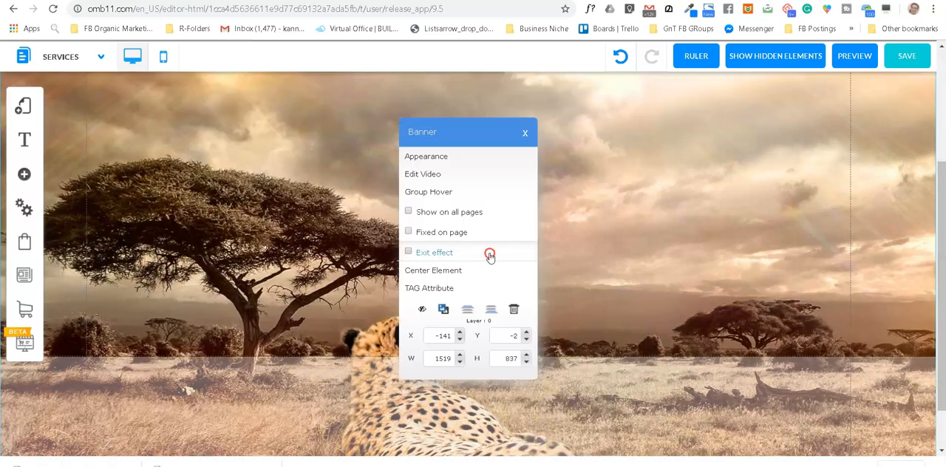
left_click(438, 159)
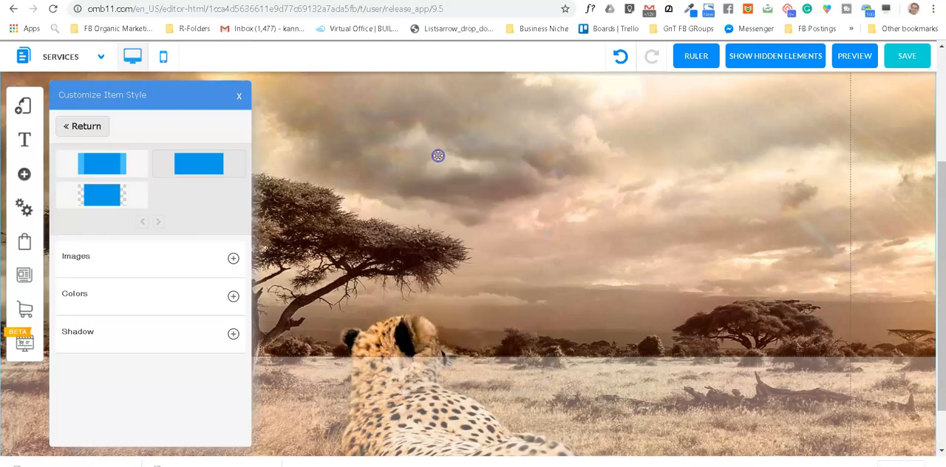
left_click(235, 258)
left_click(173, 311)
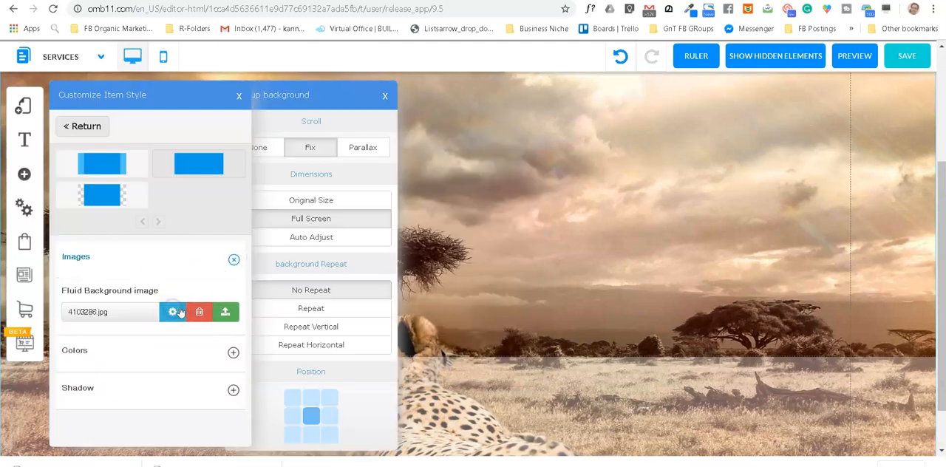
left_click(323, 292)
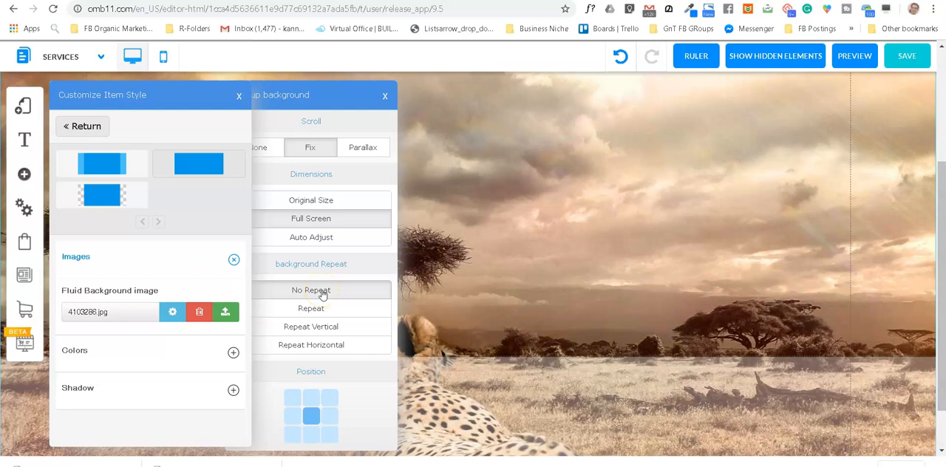
left_click(311, 412)
left_click(311, 399)
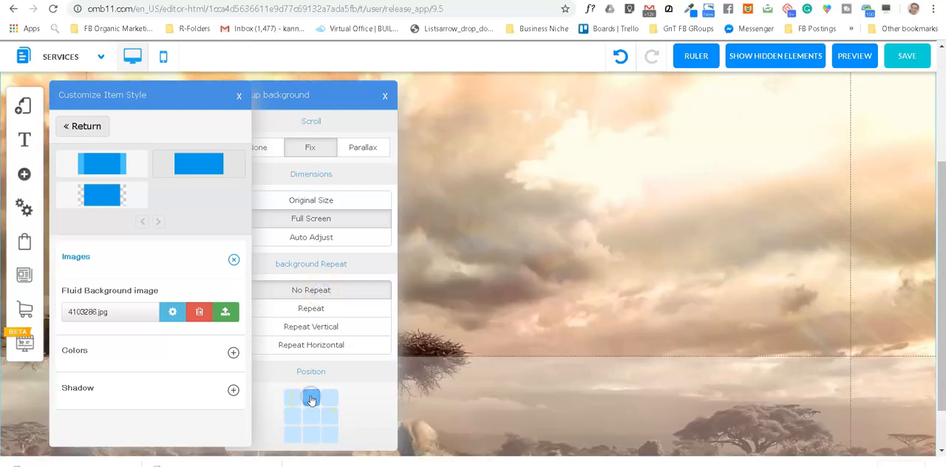
Step: Try the scroll behaviour None with the top-centred background, return it to Fix and close the settings
left_click(261, 150)
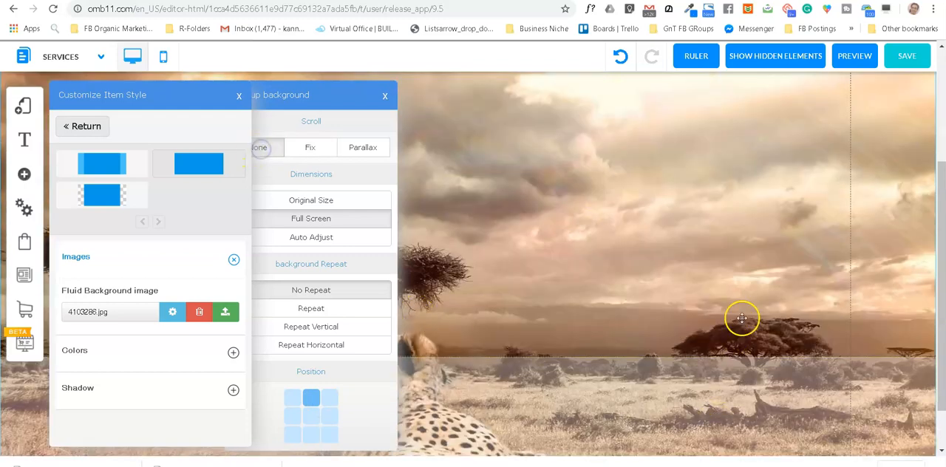
scroll(739, 317, "down", 2)
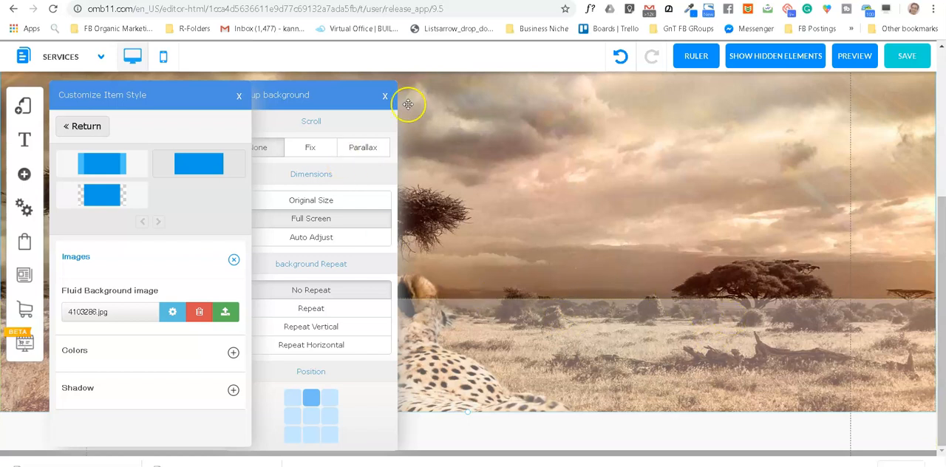
left_click(310, 147)
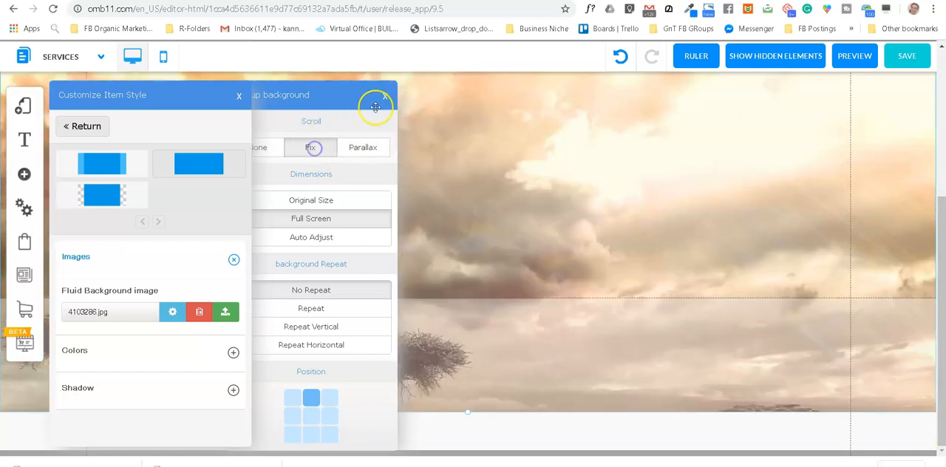
left_click(385, 96)
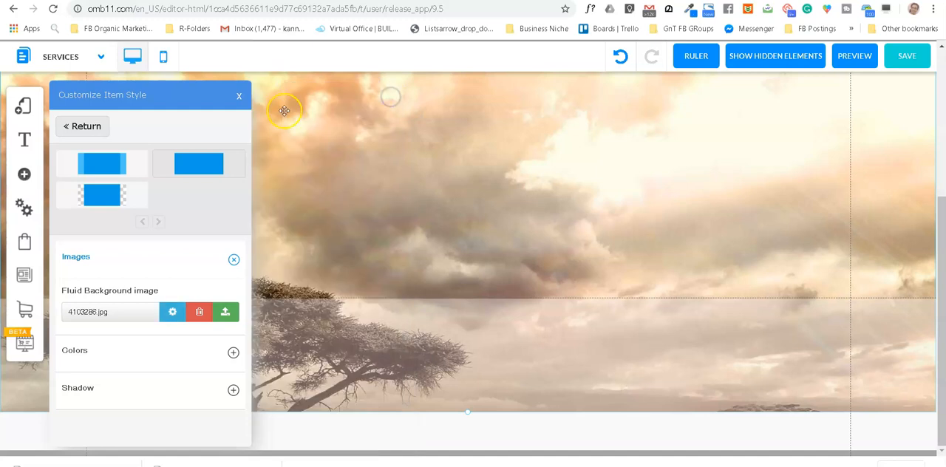
left_click(239, 96)
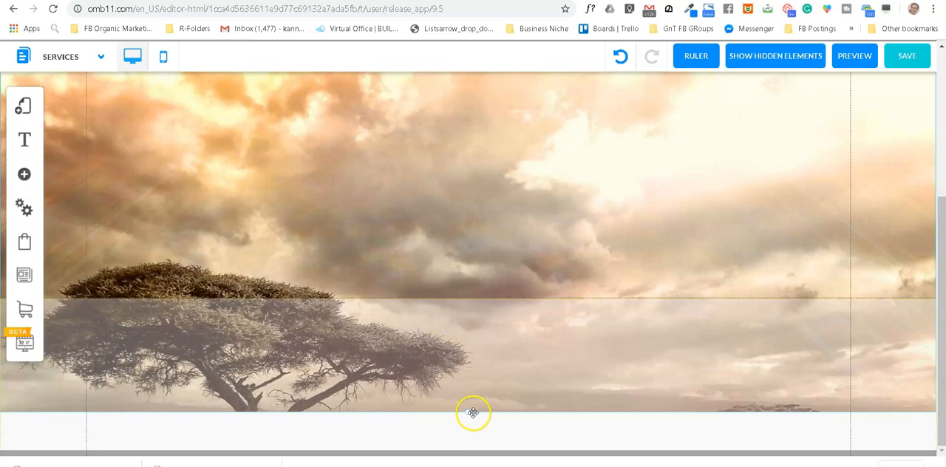
Step: Shorten the banner by raising its lower edge above the end of the page body and check the result
left_click_drag(468, 416, 485, 209)
scroll(505, 333, "up", 3)
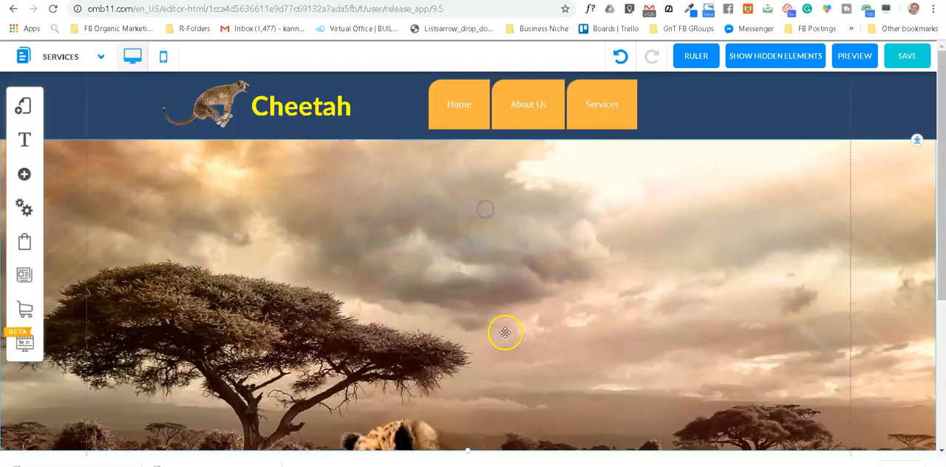
scroll(505, 332, "down", 3)
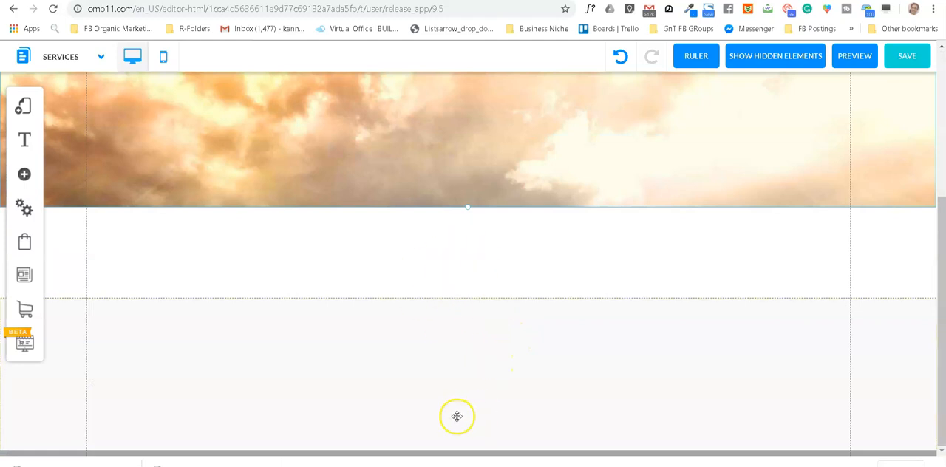
Step: Lengthen the Services page body in several stages by pulling its lower boundary far down below the banner
left_click_drag(456, 355, 474, 444)
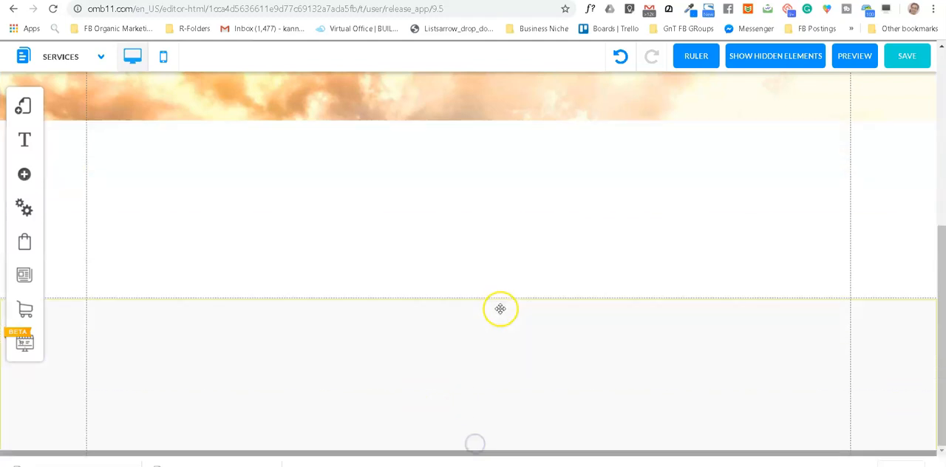
left_click_drag(488, 340, 523, 463)
left_click_drag(510, 338, 540, 461)
scroll(524, 358, "down", 2)
left_click_drag(510, 336, 547, 454)
left_click_drag(507, 333, 536, 428)
left_click_drag(496, 331, 525, 428)
Step: Extend the banner's lower edge further down into the empty page area and return to the page's header
scroll(515, 311, "down", 3)
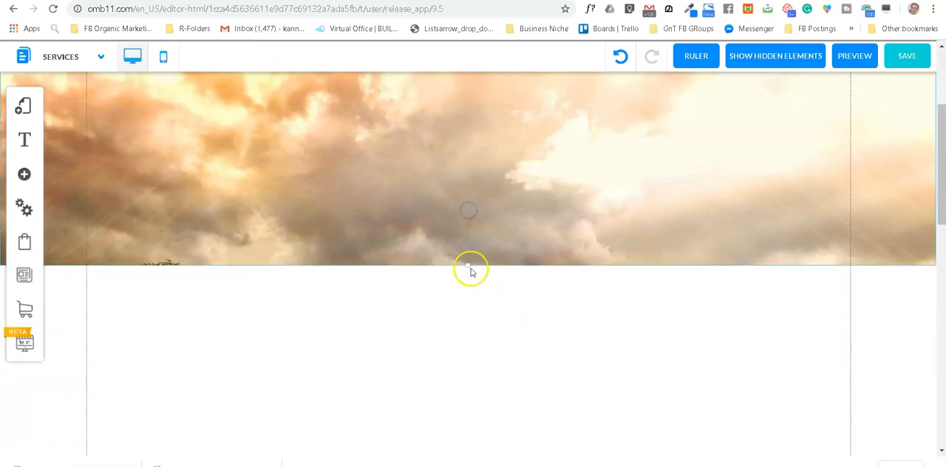
left_click_drag(471, 270, 500, 377)
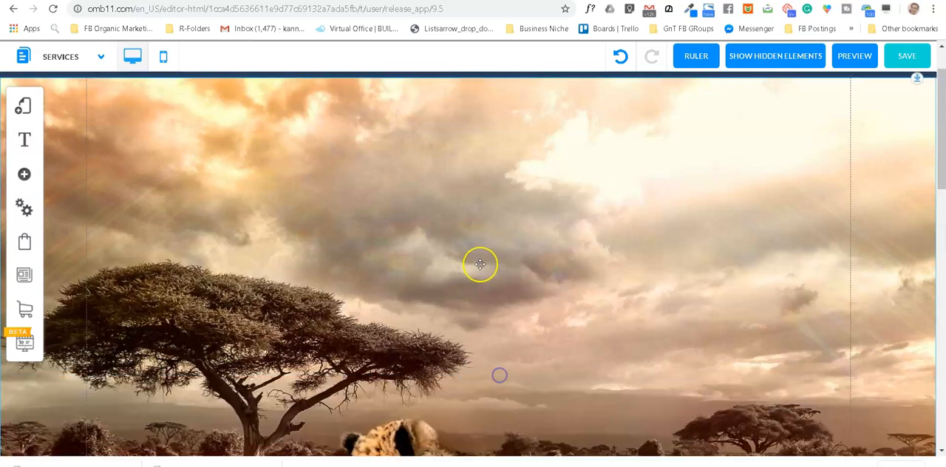
mouse_move(941, 109)
left_mouse_down()
mouse_move(942, 161)
mouse_move(942, 111)
left_mouse_up()
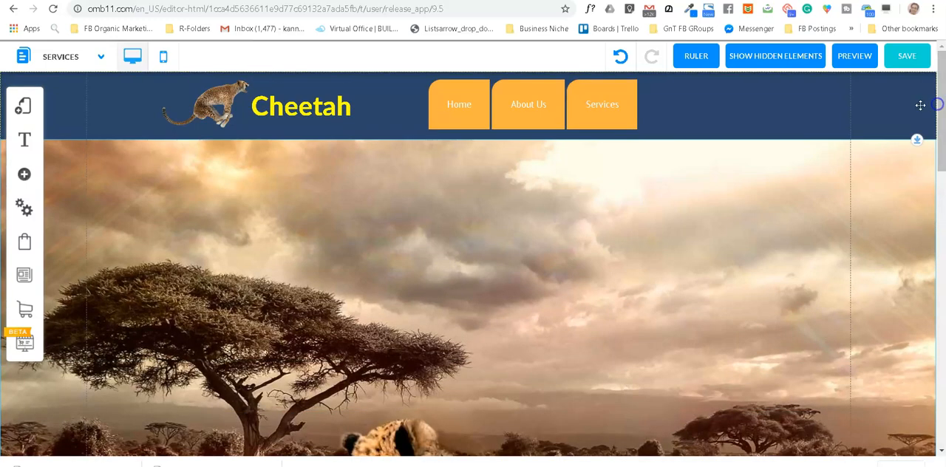
Step: Set the banner background image's position to the exact centre, close the settings and check the effect on the page
left_click(433, 330)
left_click(418, 158)
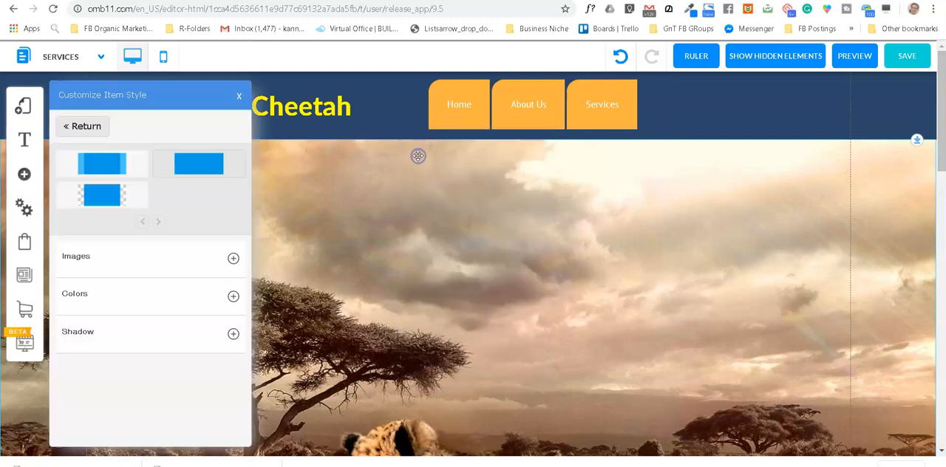
left_click(189, 263)
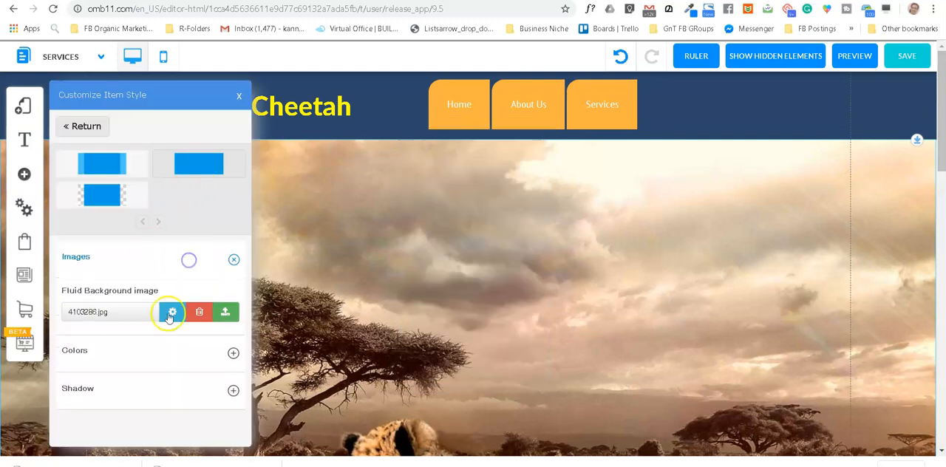
left_click(172, 312)
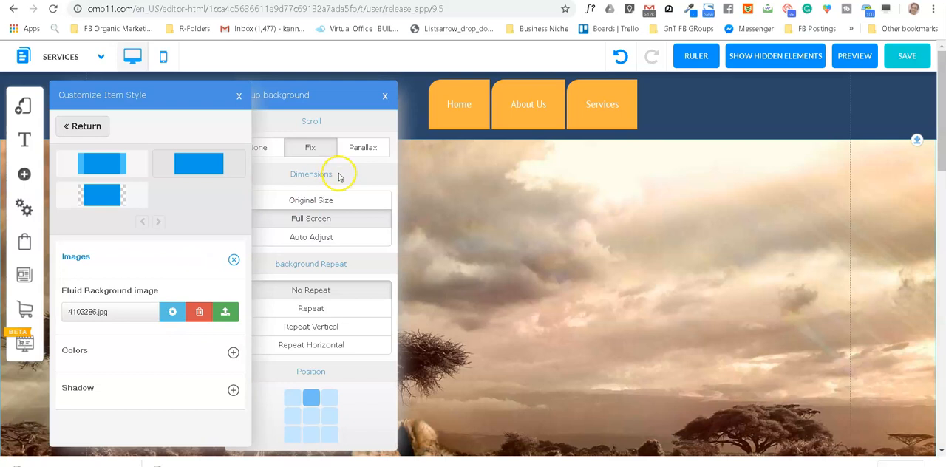
left_click(311, 416)
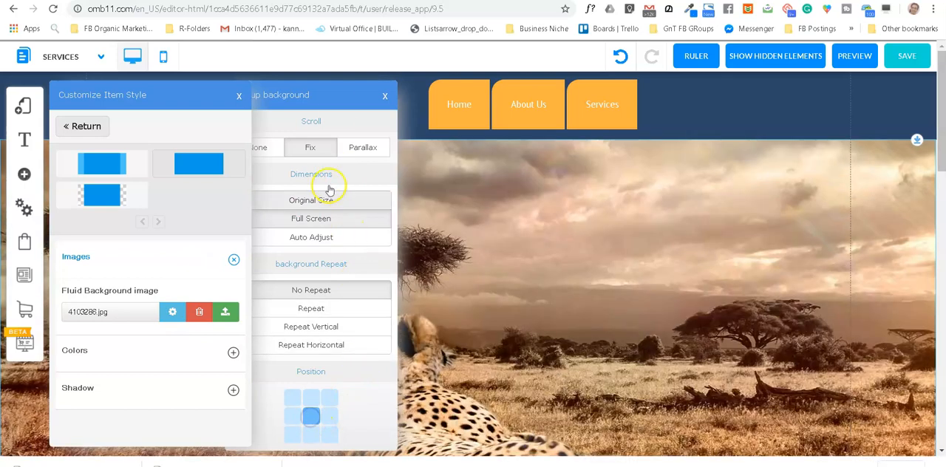
left_click(385, 96)
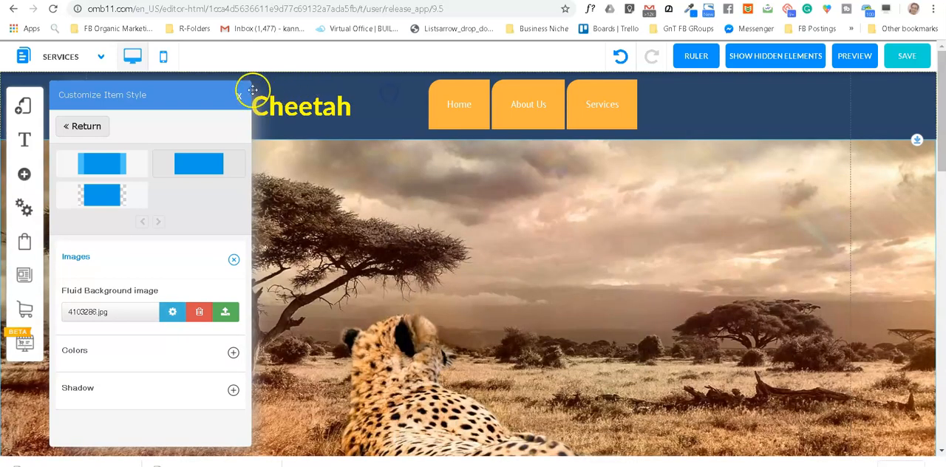
left_click(241, 99)
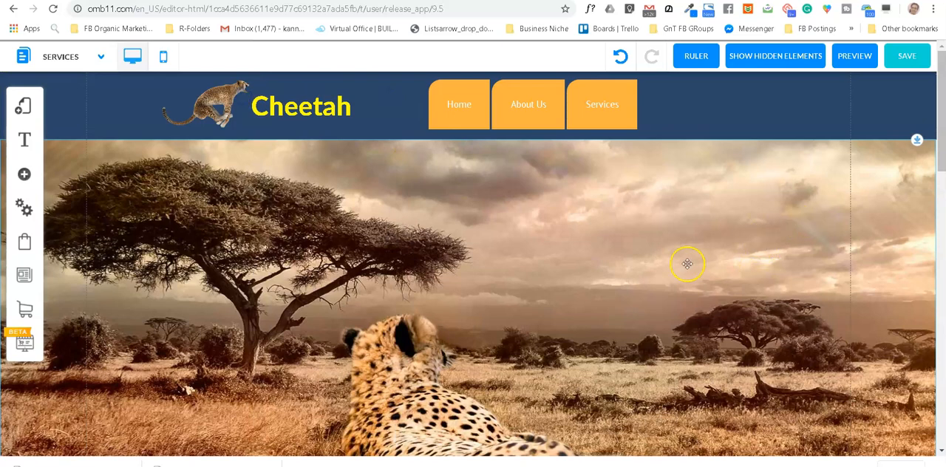
scroll(665, 270, "down", 1)
scroll(651, 277, "up", 1)
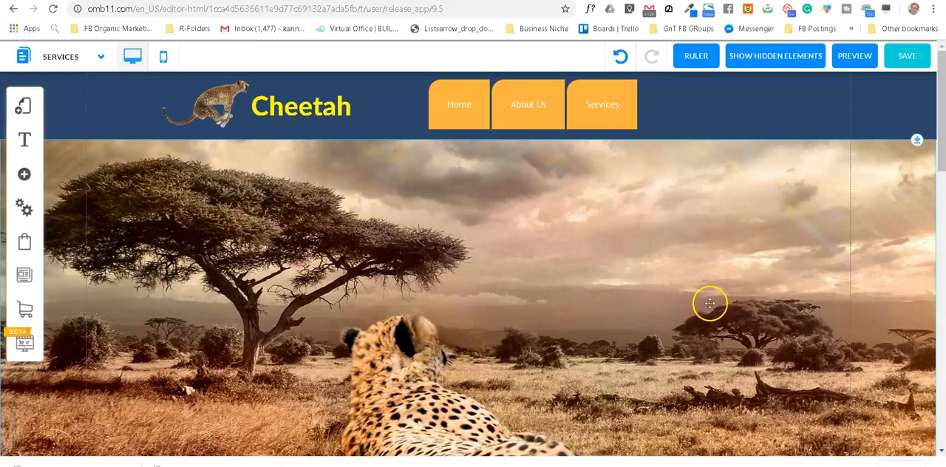
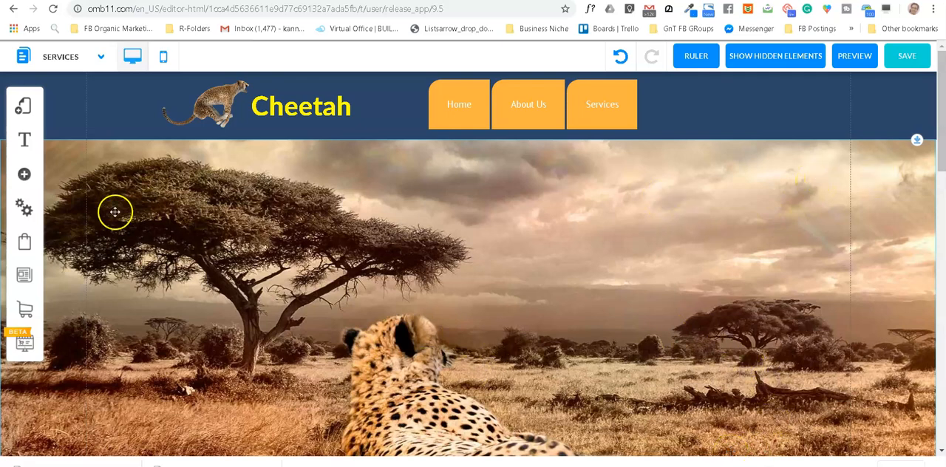
Step: Add the contact form with the GET INSTANT ACCESS button and place it over the open sky to the right of the cheetah
left_click(23, 175)
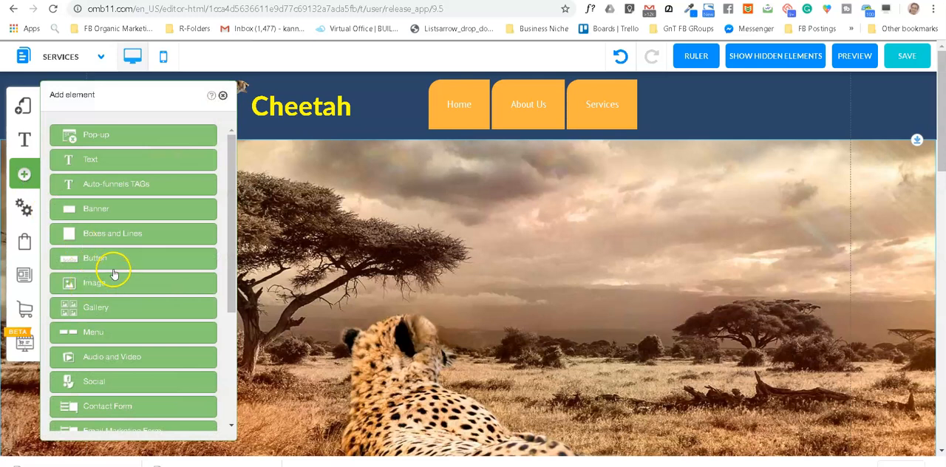
scroll(113, 273, "down", 1)
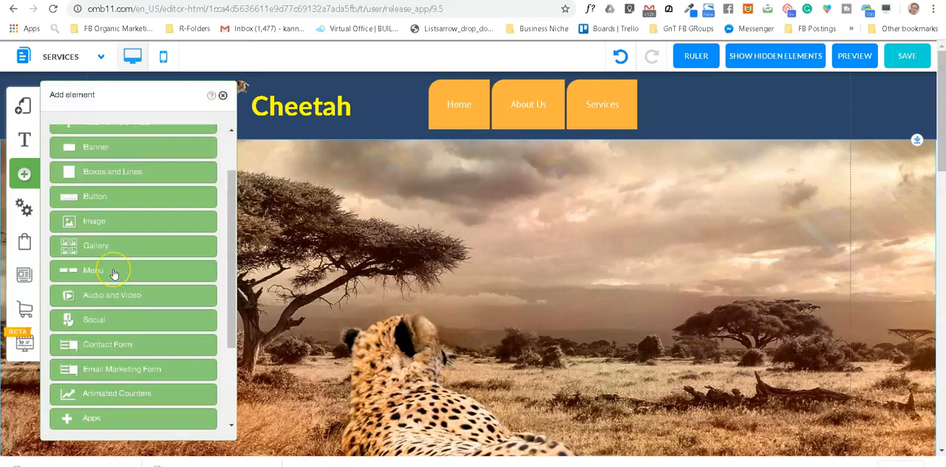
left_click(116, 351)
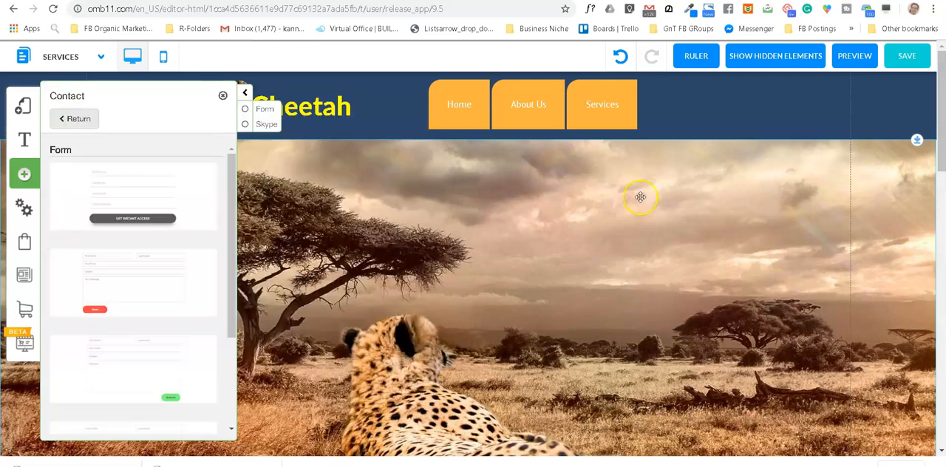
left_click(130, 192)
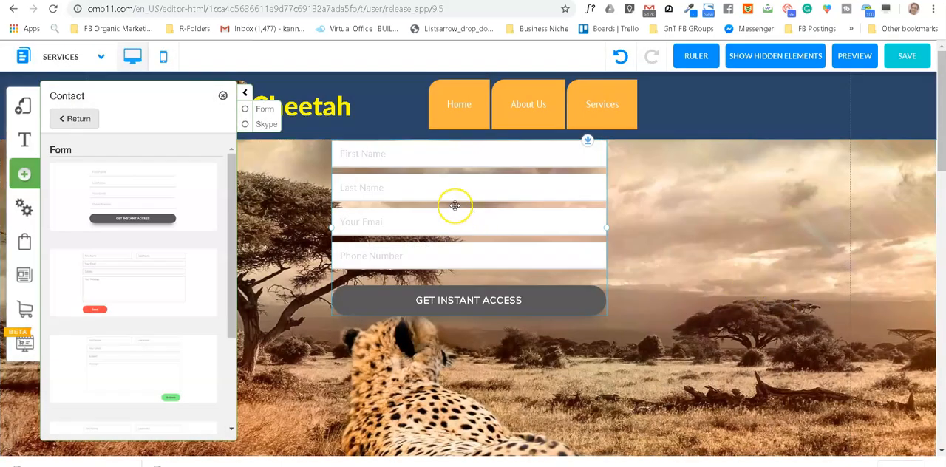
left_click_drag(453, 205, 720, 252)
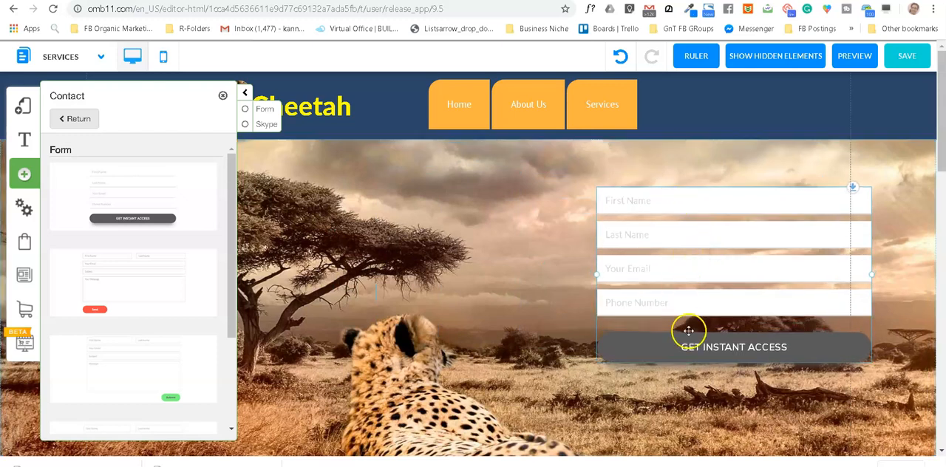
Step: Add a multi-line Text element to the contact form's fields
left_click(707, 281)
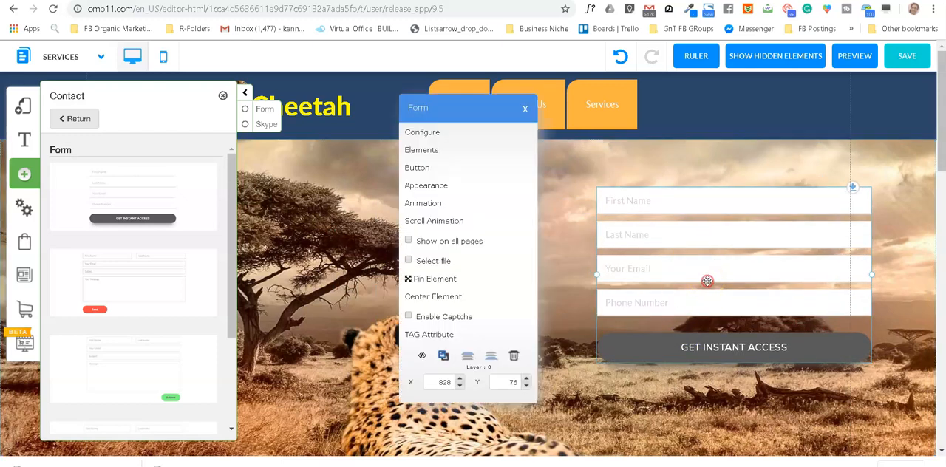
left_click(421, 152)
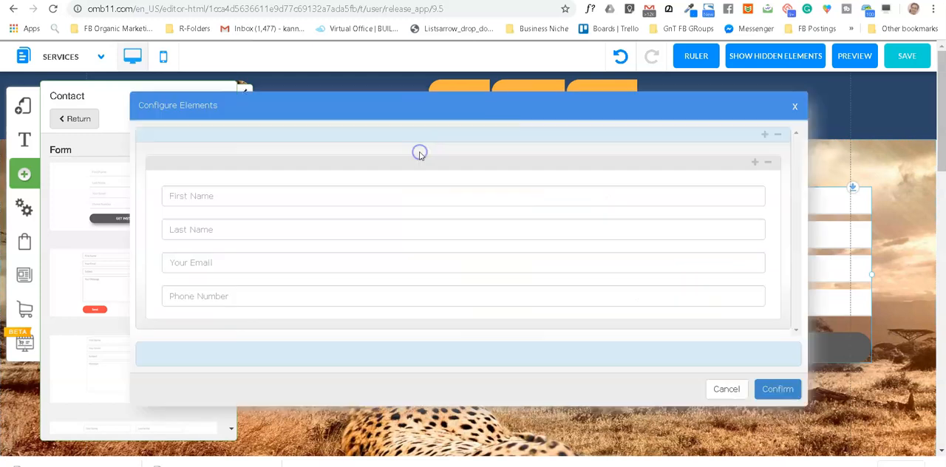
left_click(755, 163)
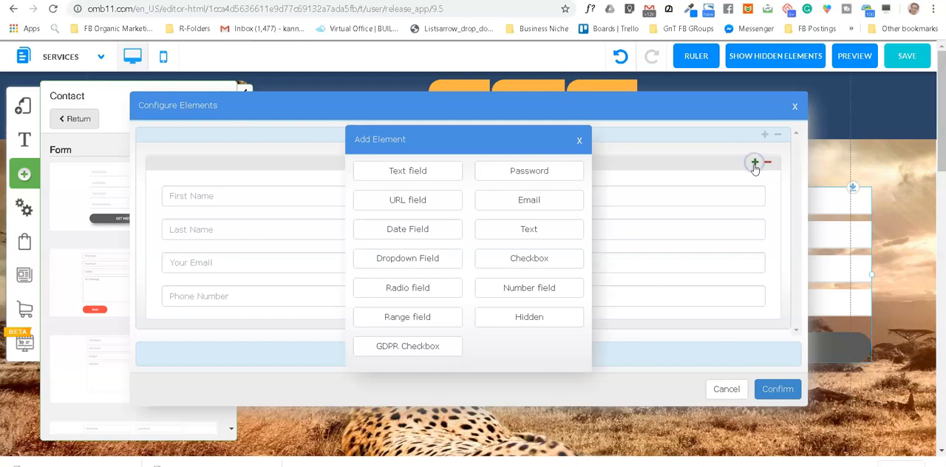
left_click(539, 237)
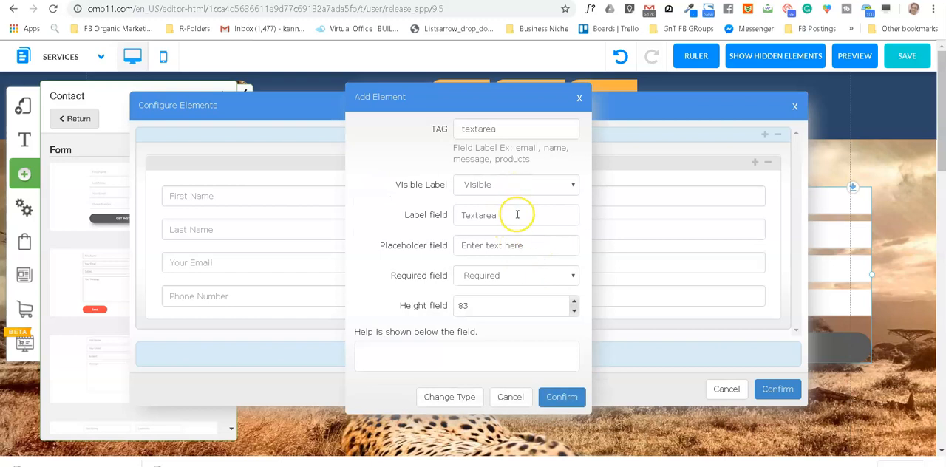
Step: Make the new text area's label not visible, set its placeholder to "Type your Requirement" and confirm the form's elements
left_click(532, 185)
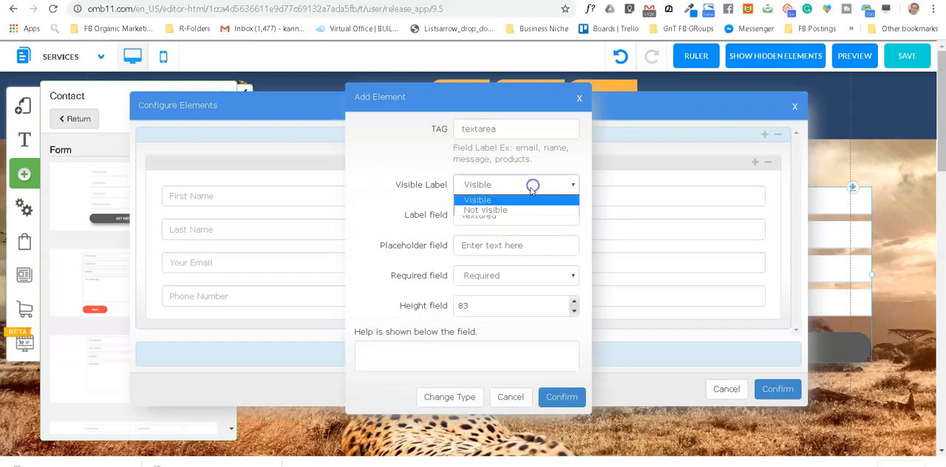
left_click(513, 211)
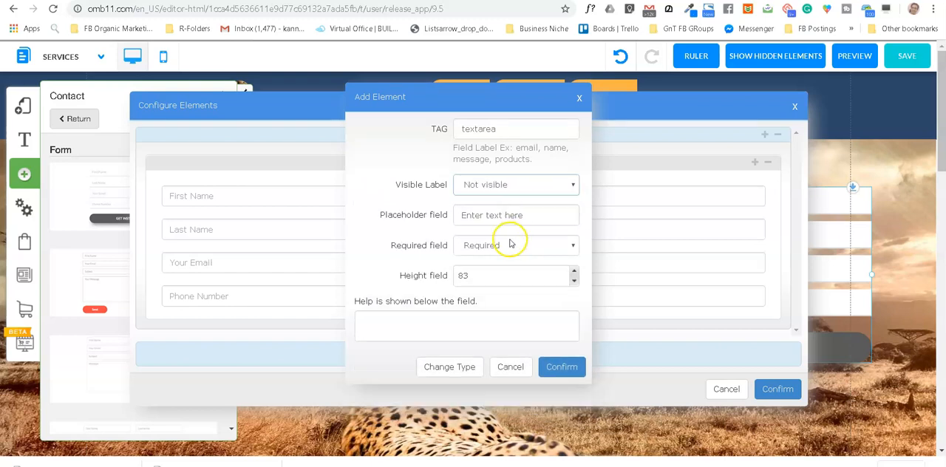
left_click_drag(543, 218, 472, 216)
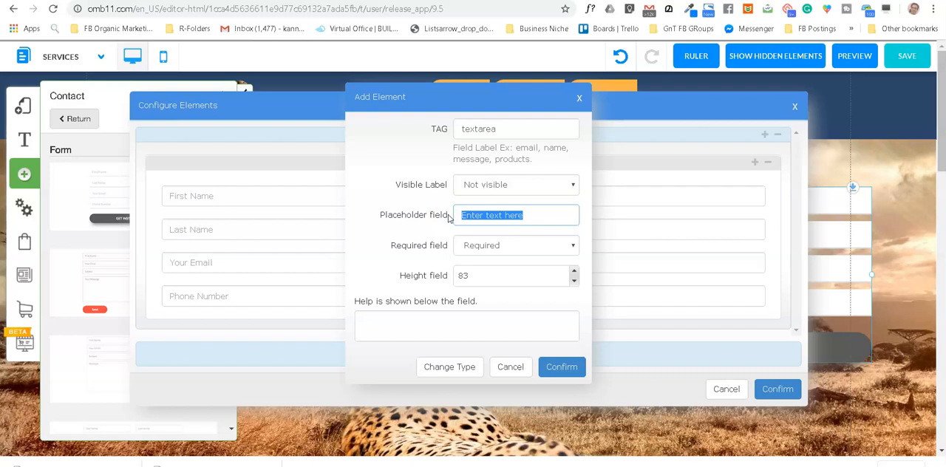
type("Type your Requirement")
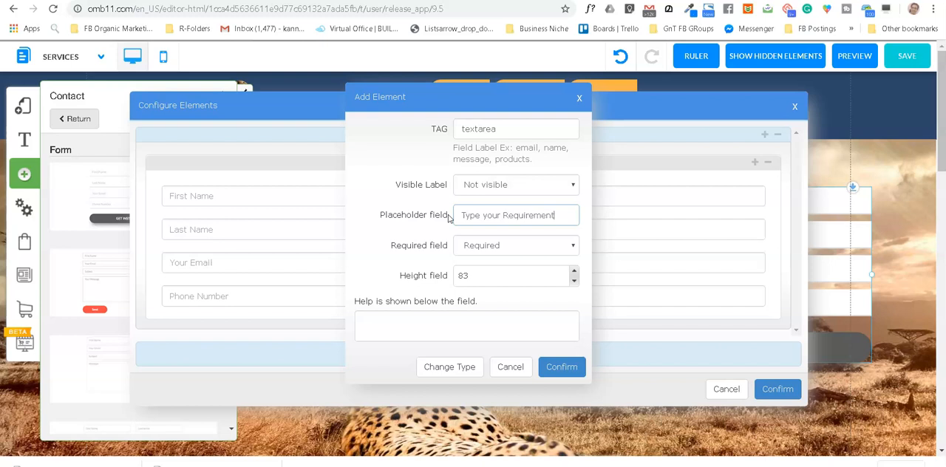
left_click(559, 368)
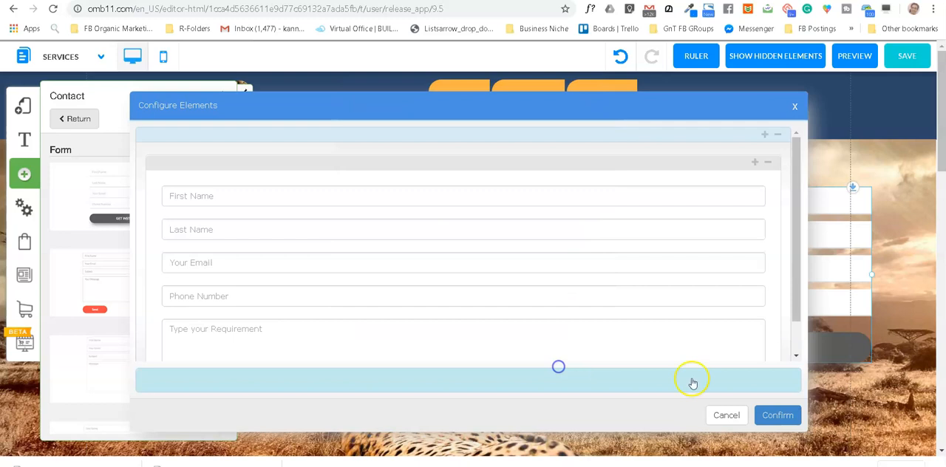
left_click(786, 415)
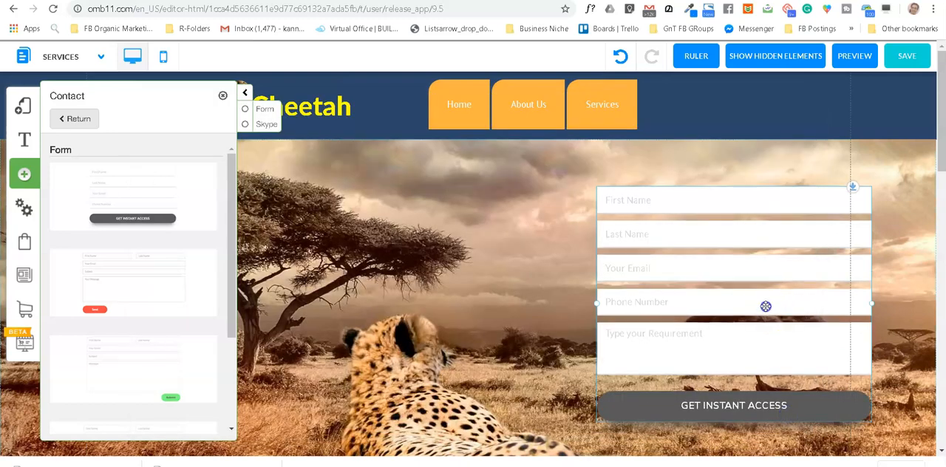
Step: Move the form slightly up and left and adjust its width so its right edge meets the page guide line
left_click(749, 294)
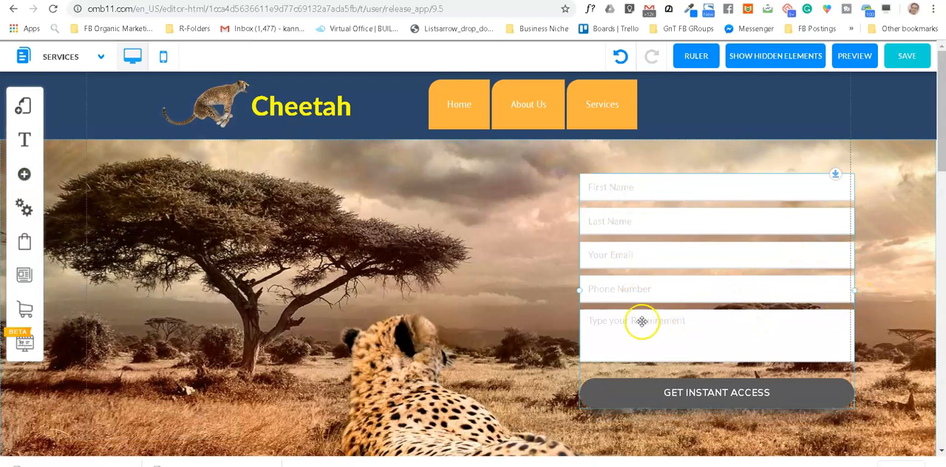
mouse_move(768, 273)
left_mouse_down()
mouse_move(754, 277)
mouse_move(764, 274)
left_mouse_up()
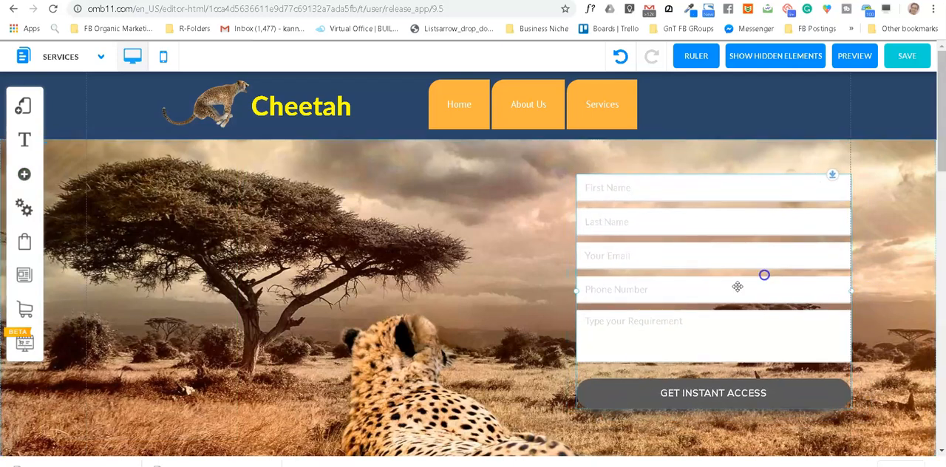
left_click_drag(575, 295, 576, 326)
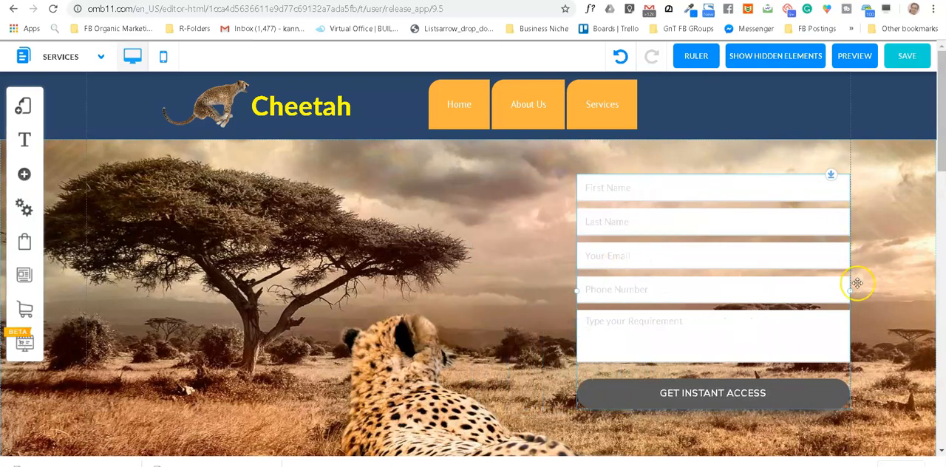
Step: Open the appearance settings of the form's custom style and expand the form fields style options
left_click(730, 279)
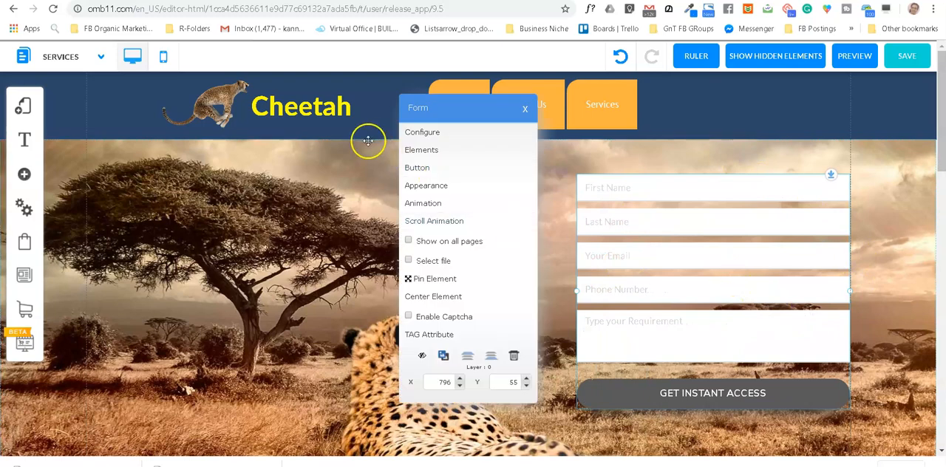
left_click(454, 194)
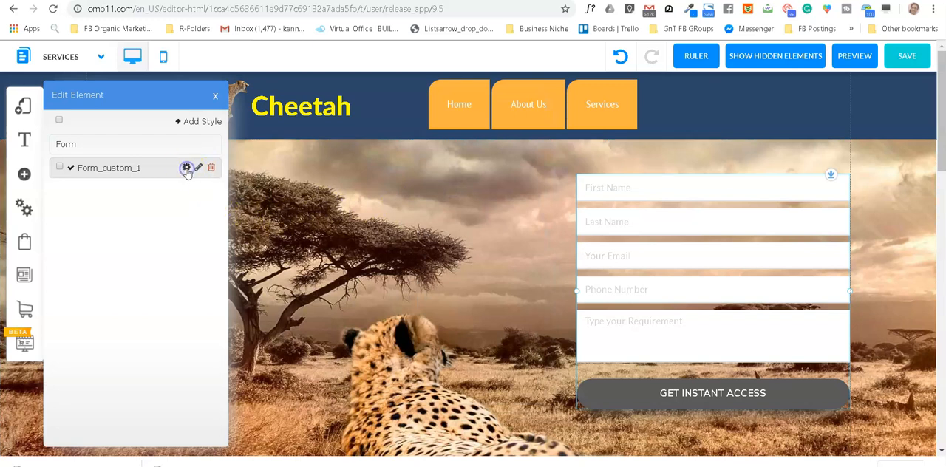
left_click(186, 168)
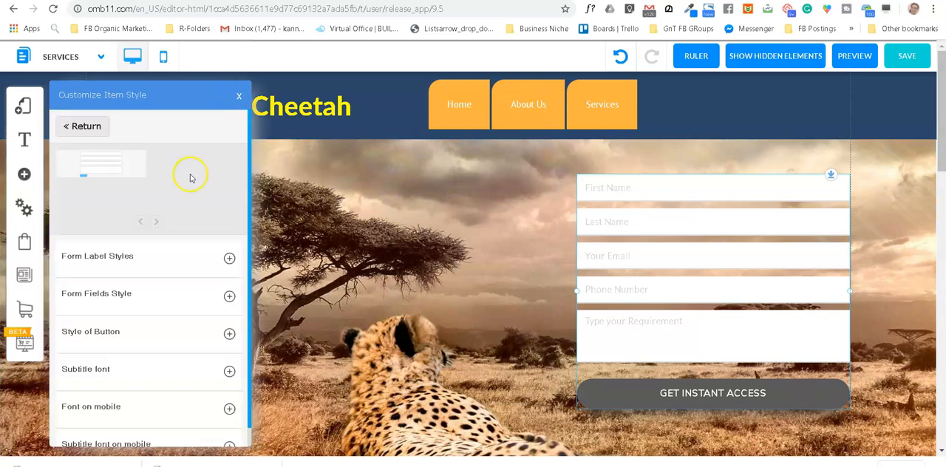
left_click(231, 259)
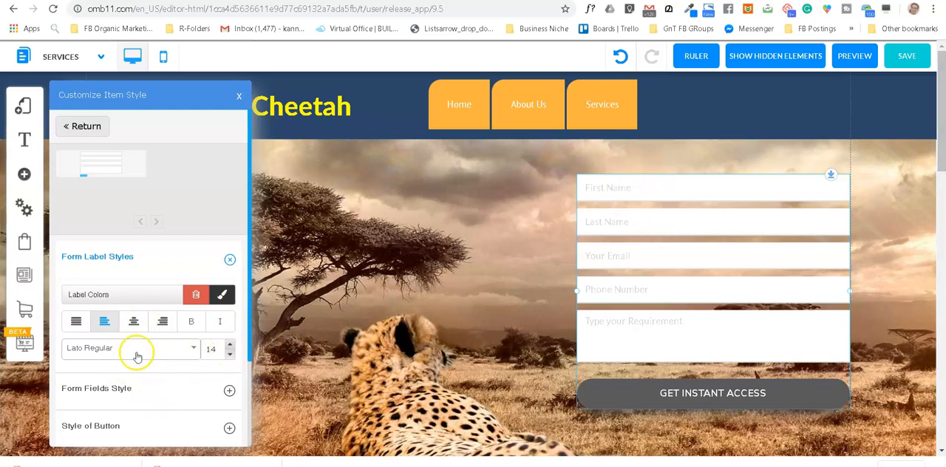
scroll(120, 318, "down", 1)
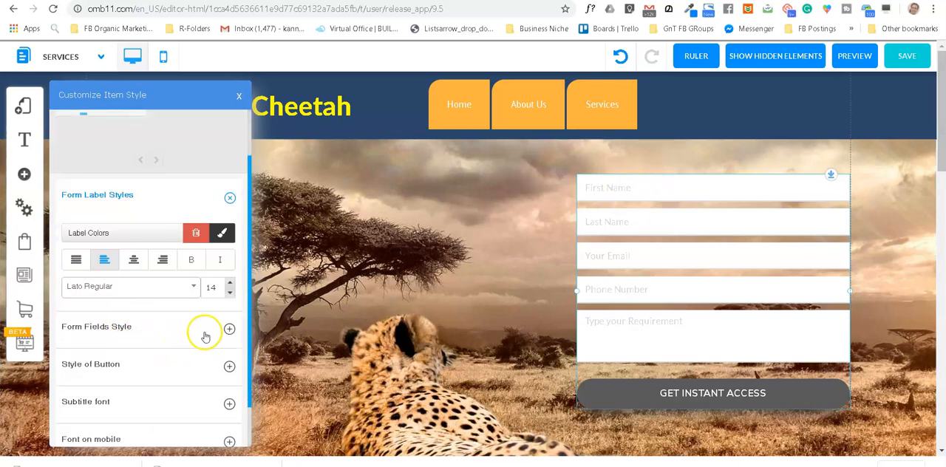
left_click(235, 329)
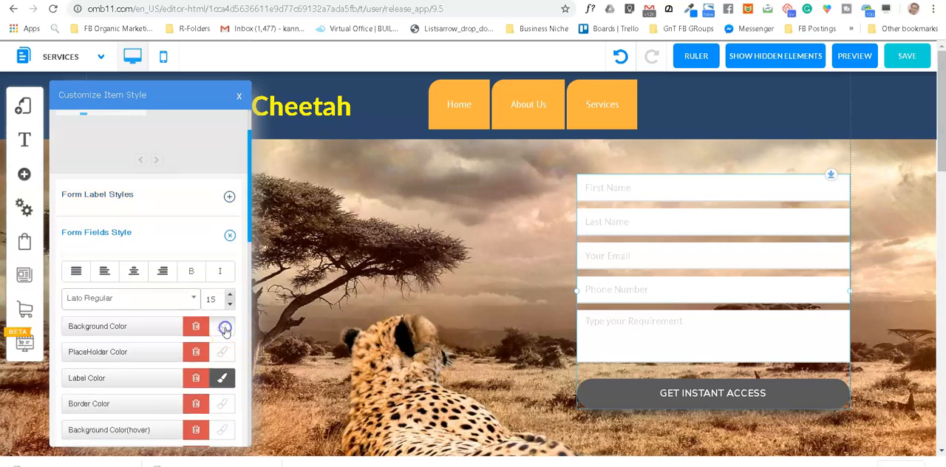
Step: Set the form fields' background color to the semi-transparent off-white rgba(244, 237, 237, 0.72), after trying transparent and white
left_click(225, 329)
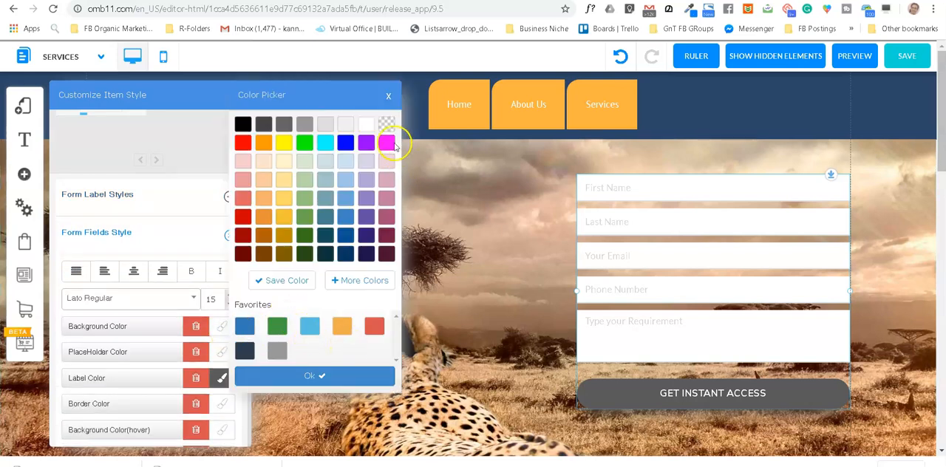
left_click(386, 124)
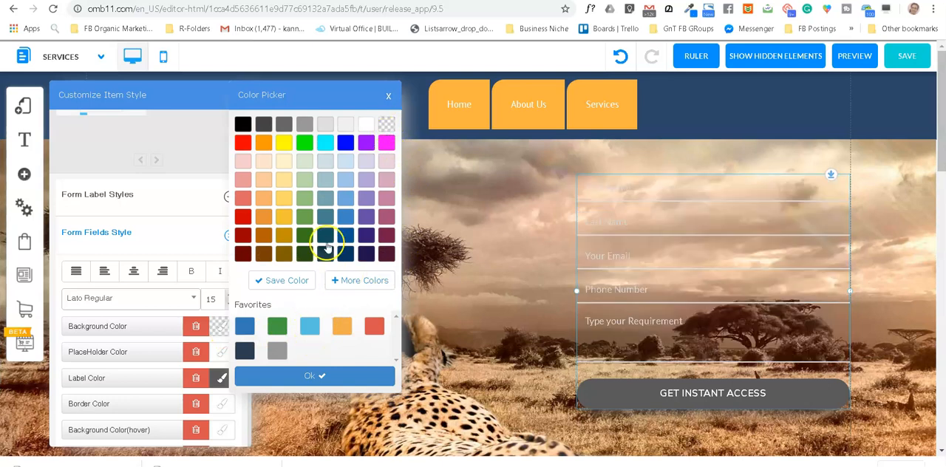
left_click(363, 124)
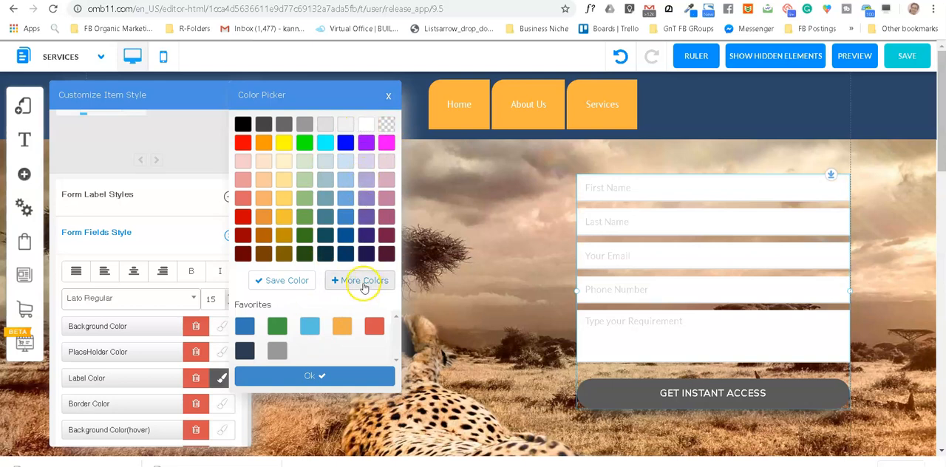
left_click(363, 285)
left_click_drag(382, 141, 372, 132)
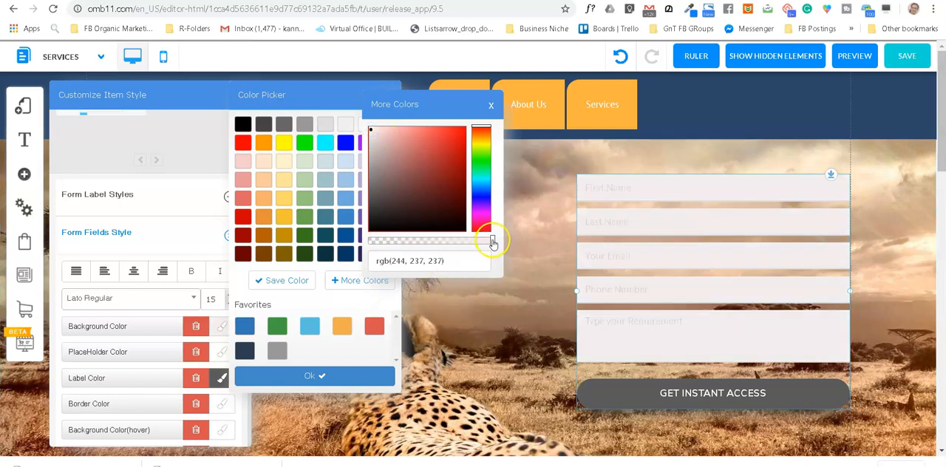
left_click_drag(492, 242, 479, 248)
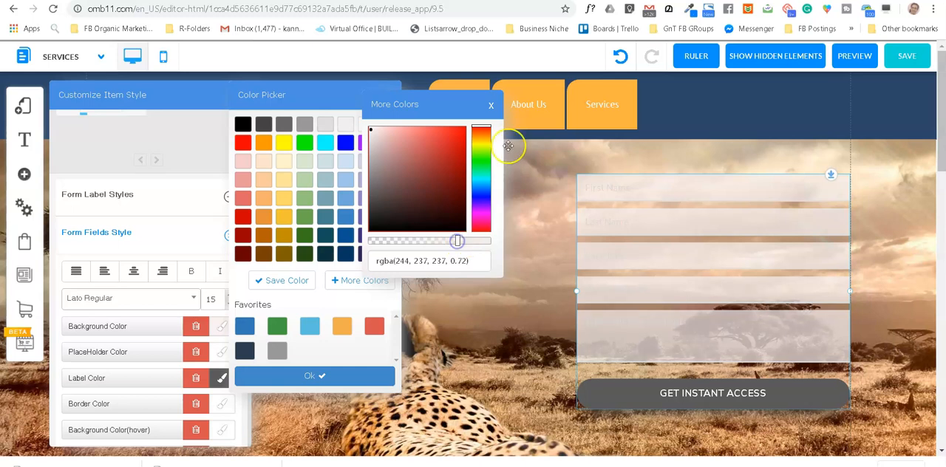
left_click(490, 105)
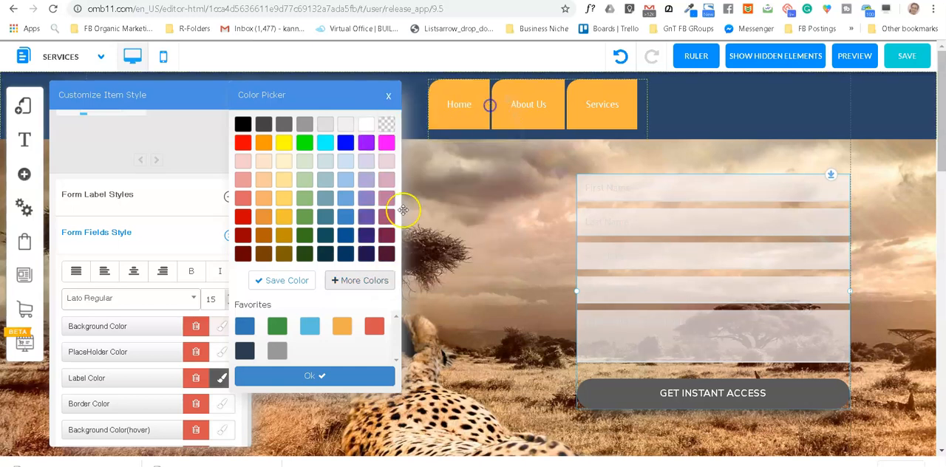
left_click(323, 374)
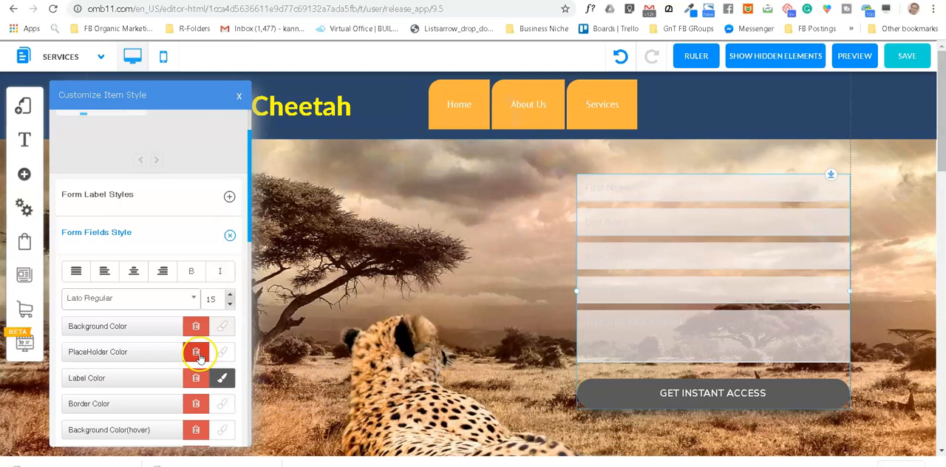
Step: Set the form fields' placeholder color to medium gray
left_click(224, 354)
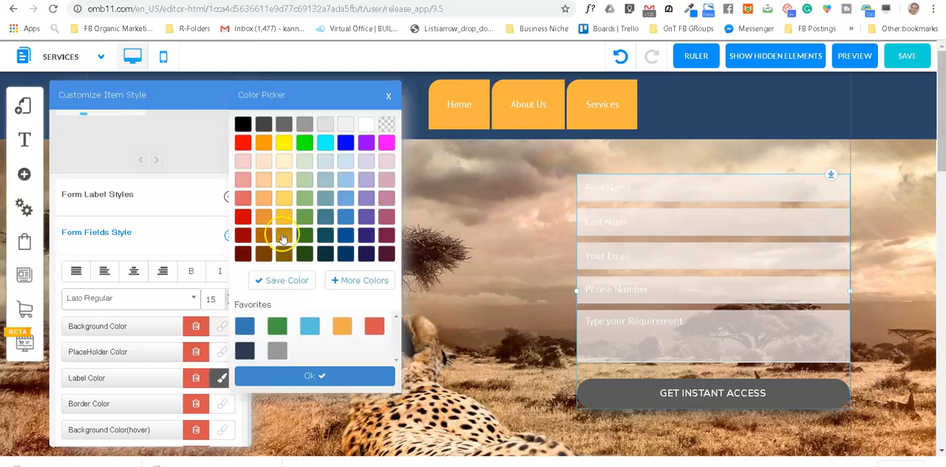
left_click(304, 125)
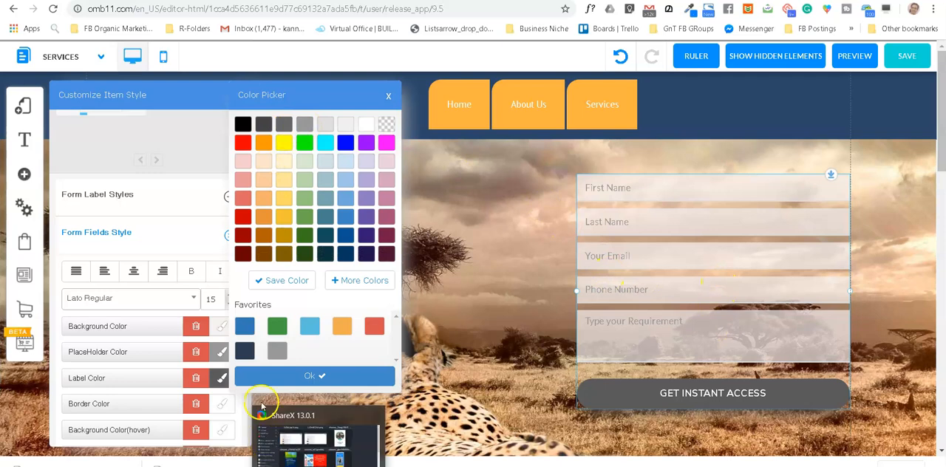
left_click(343, 376)
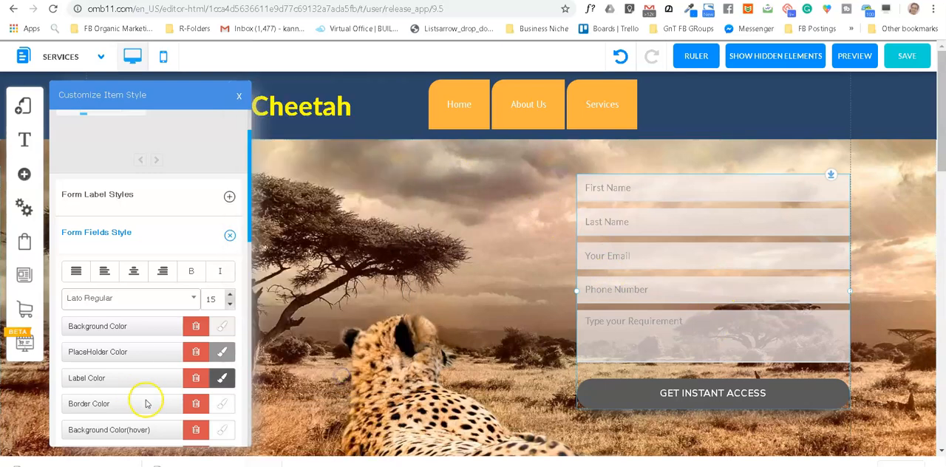
scroll(133, 356, "down", 2)
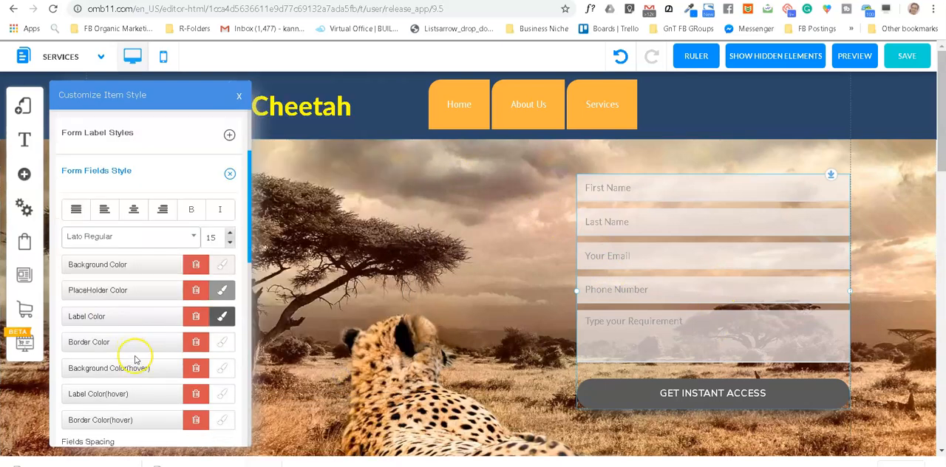
Step: Set the form fields' spacing to 14 px and their height to 38 px
scroll(135, 360, "down", 3)
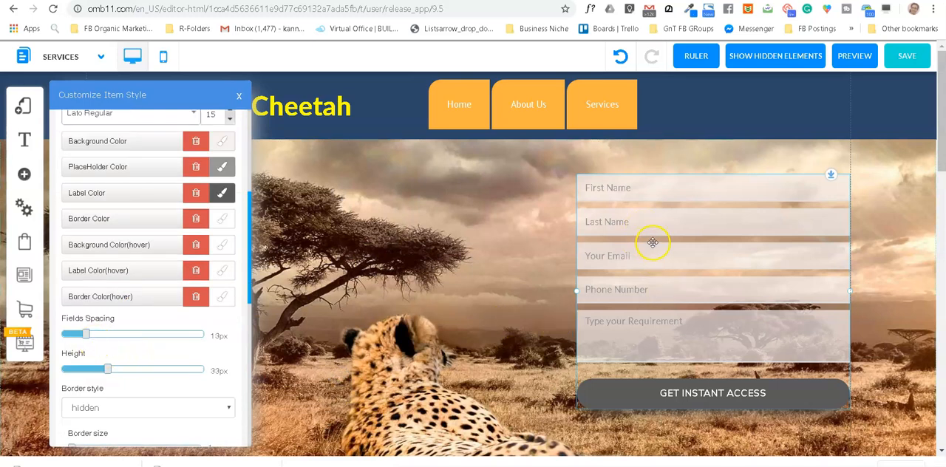
left_click_drag(88, 336, 90, 339)
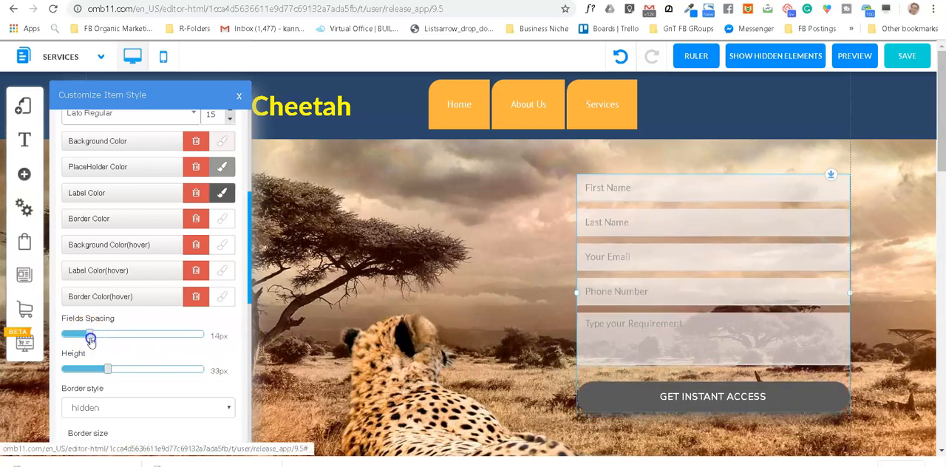
left_click_drag(107, 369, 116, 376)
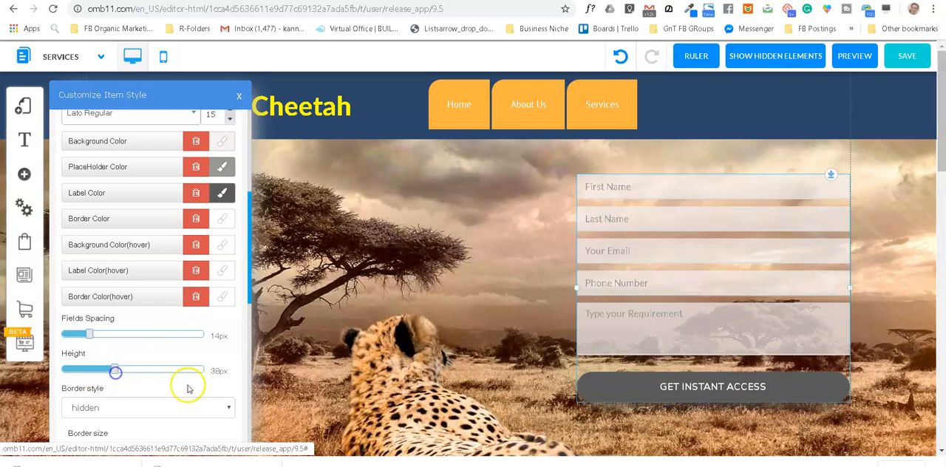
Step: Round the top-left corner of the form fields with a radius of 30
scroll(157, 405, "down", 1)
scroll(157, 405, "down", 1)
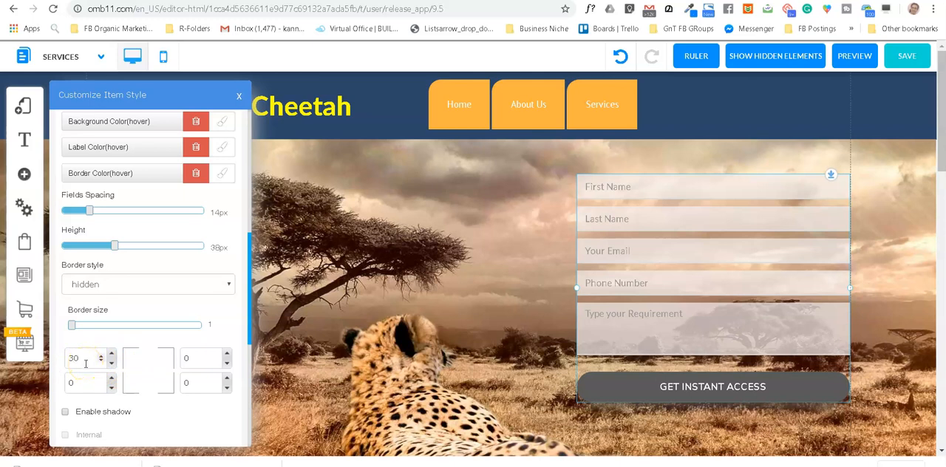
key("Tab")
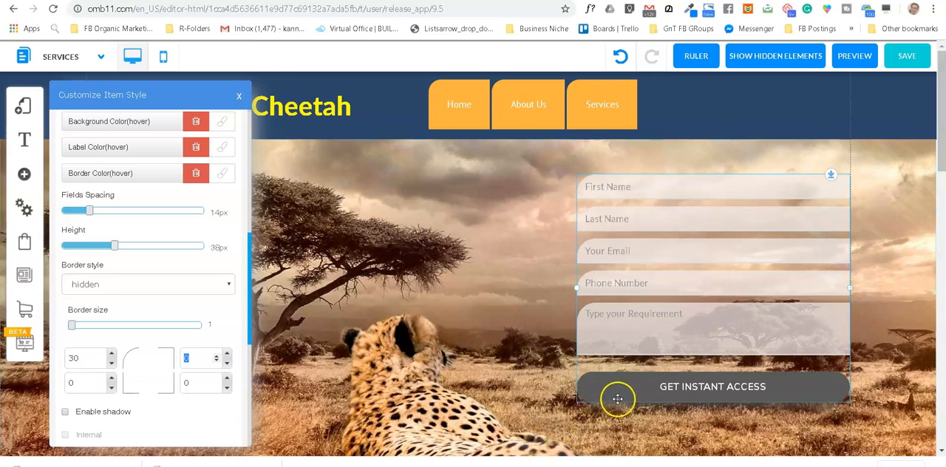
Step: Expand the form's button style options and look through the shadow, font, spacing and size settings
scroll(109, 408, "down", 1)
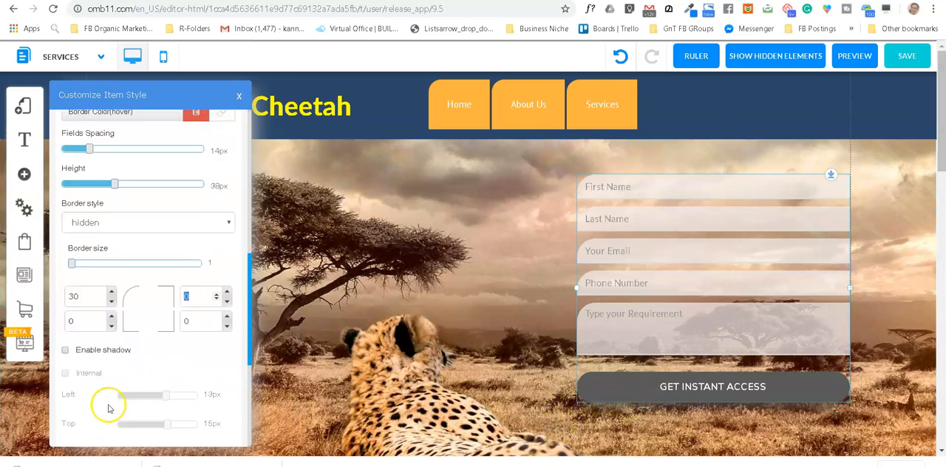
scroll(109, 404, "down", 1)
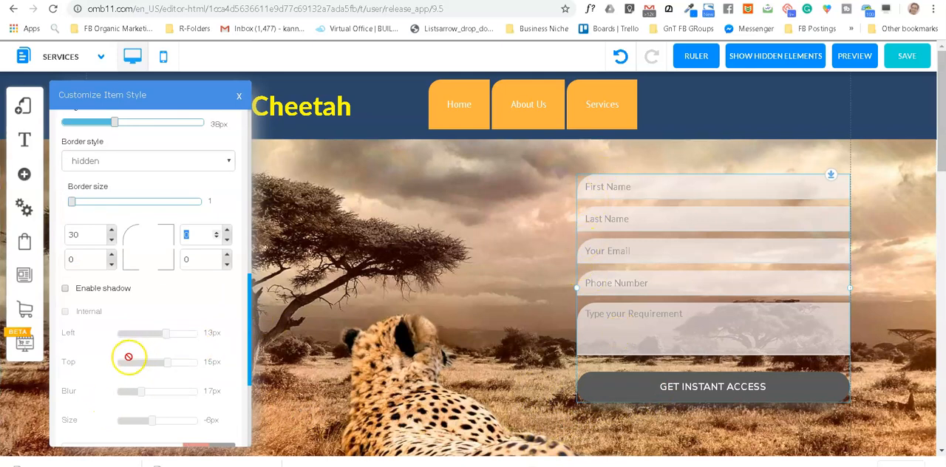
scroll(146, 324, "down", 2)
scroll(146, 324, "down", 1)
left_click(229, 313)
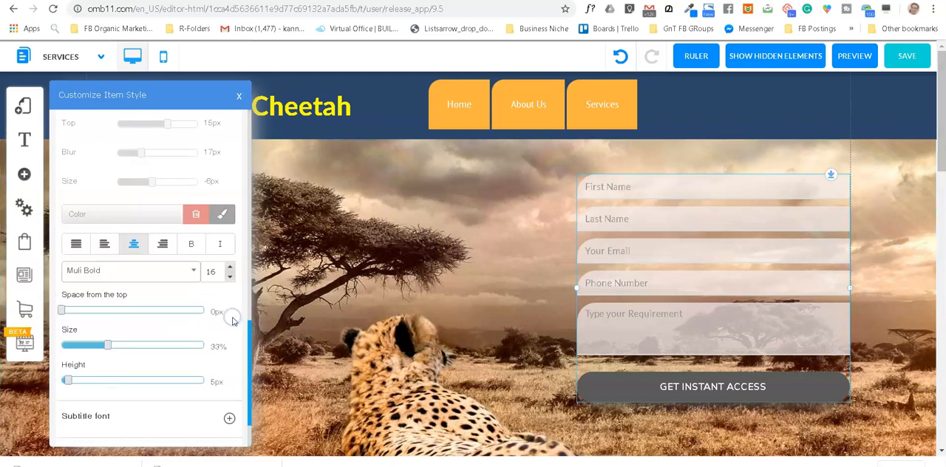
scroll(142, 379, "down", 1)
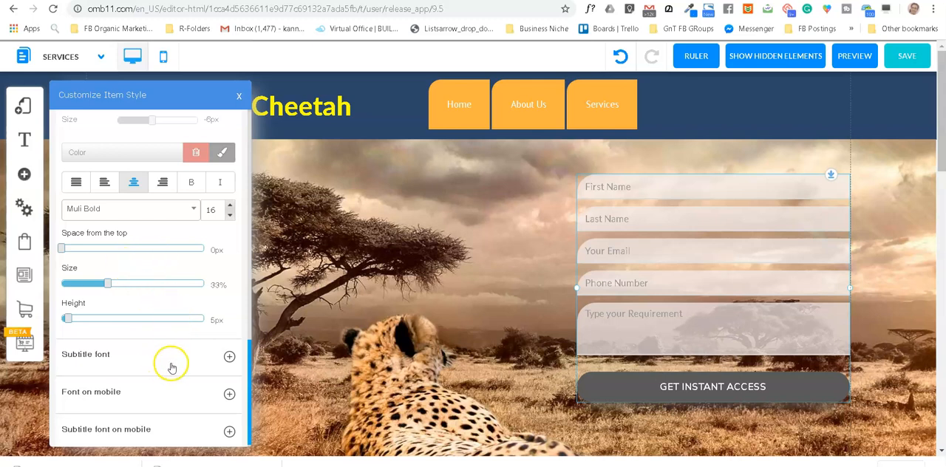
scroll(178, 392, "down", 1)
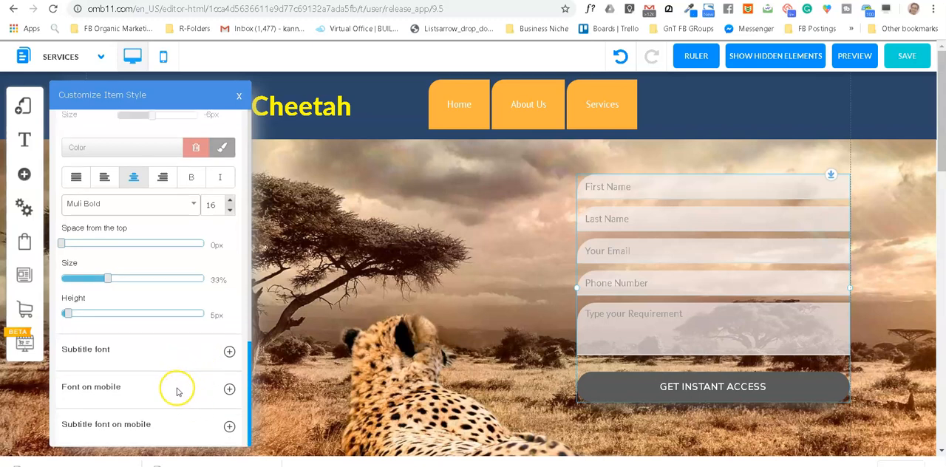
scroll(177, 391, "down", 1)
scroll(178, 392, "up", 1)
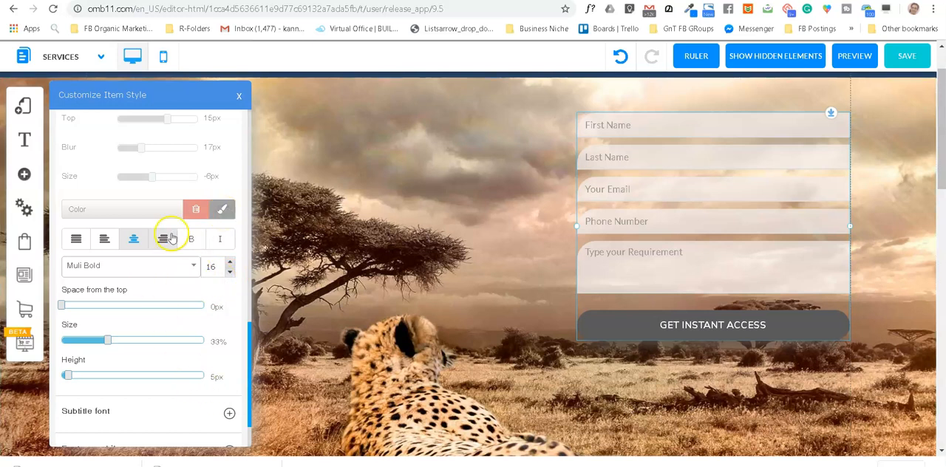
scroll(171, 227, "up", 2)
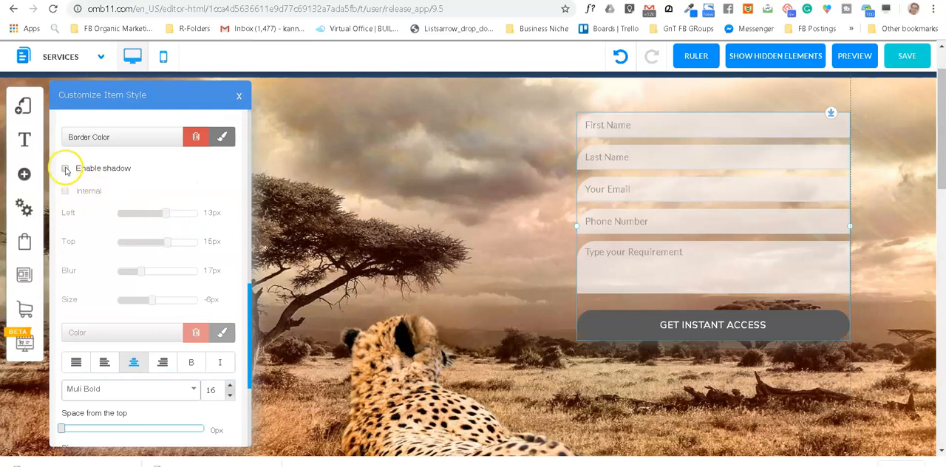
Step: Try yellow as the button's border color and copy Steel Blue #4C84A6 from the Canva color palette generator page
left_click(221, 139)
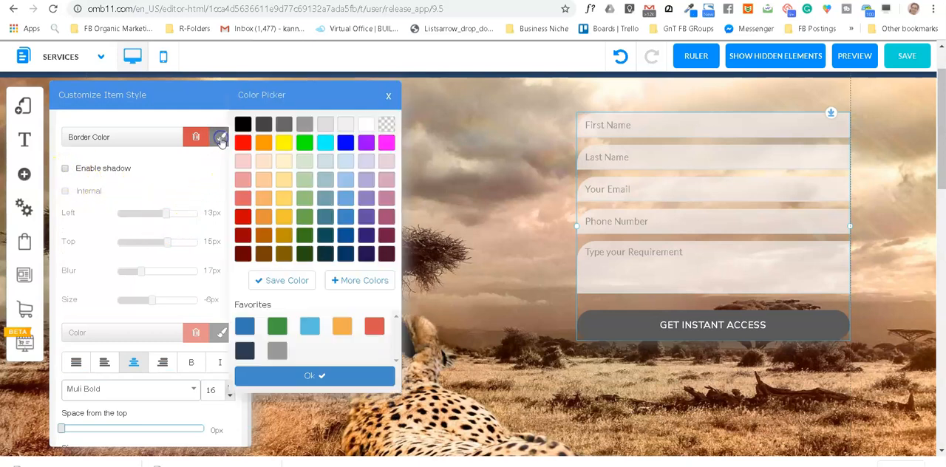
left_click(286, 142)
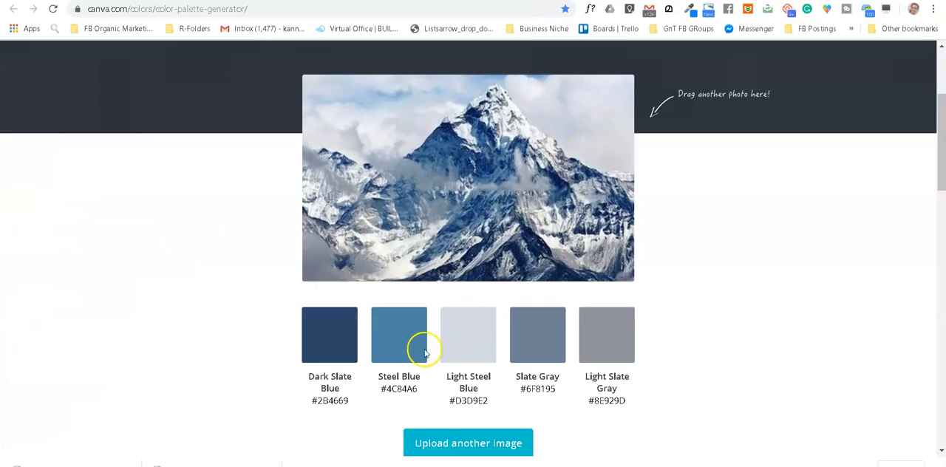
left_click(405, 338)
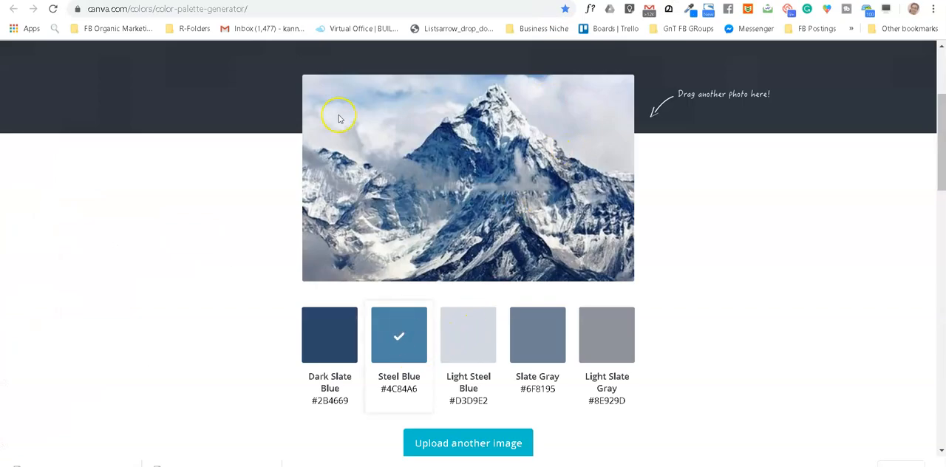
key("ctrl+Tab")
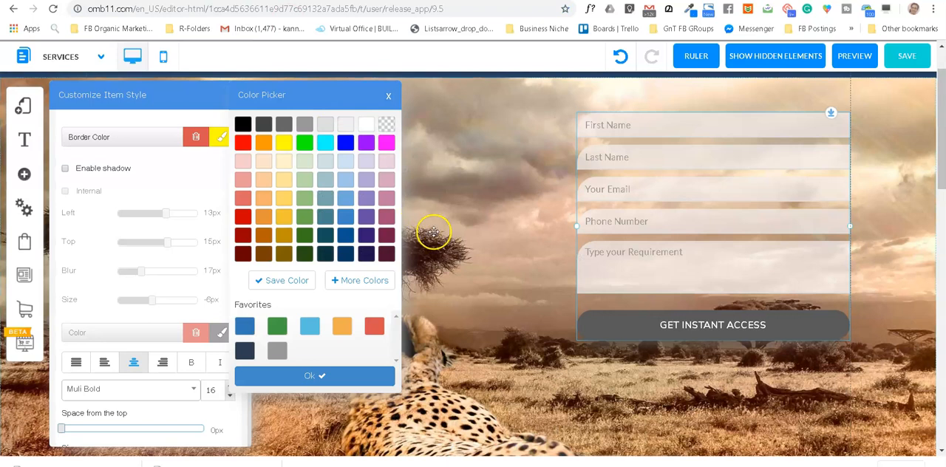
Step: Set the button's border color to the copied Steel Blue, rgb(76, 132, 166), as a custom color
left_click(357, 280)
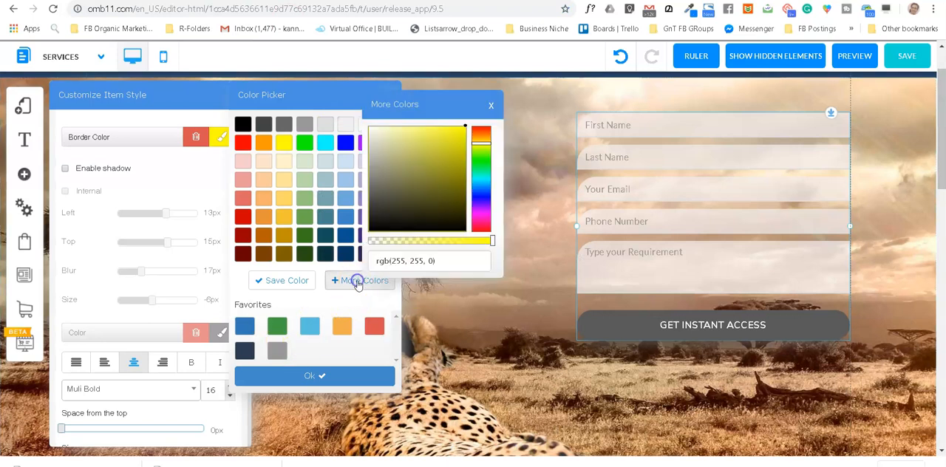
left_click(393, 261)
left_click_drag(393, 260, 368, 265)
type("rgb(76, 132, 166)")
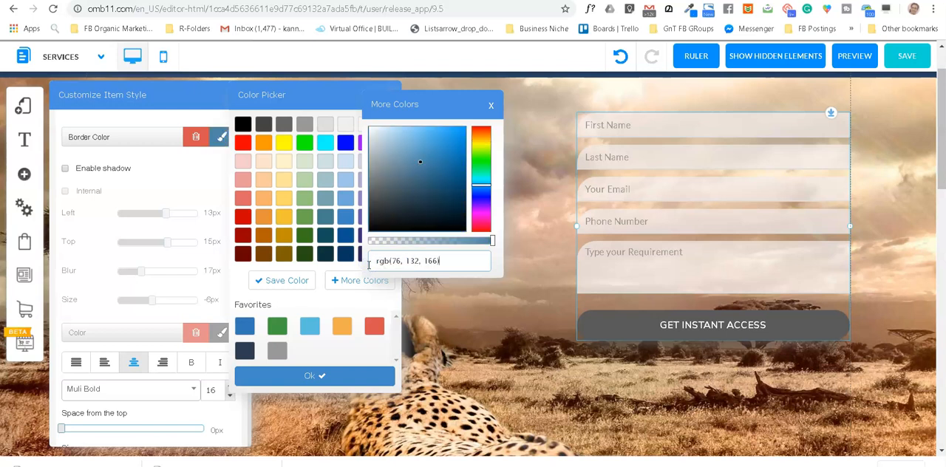
left_click(346, 374)
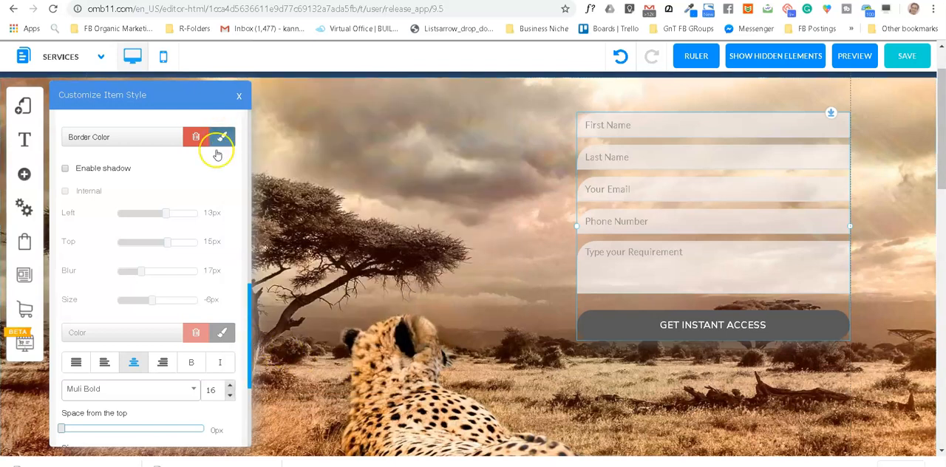
Step: Look through the button's style settings, from border, shadow and font to the background and label colors
scroll(207, 163, "up", 2)
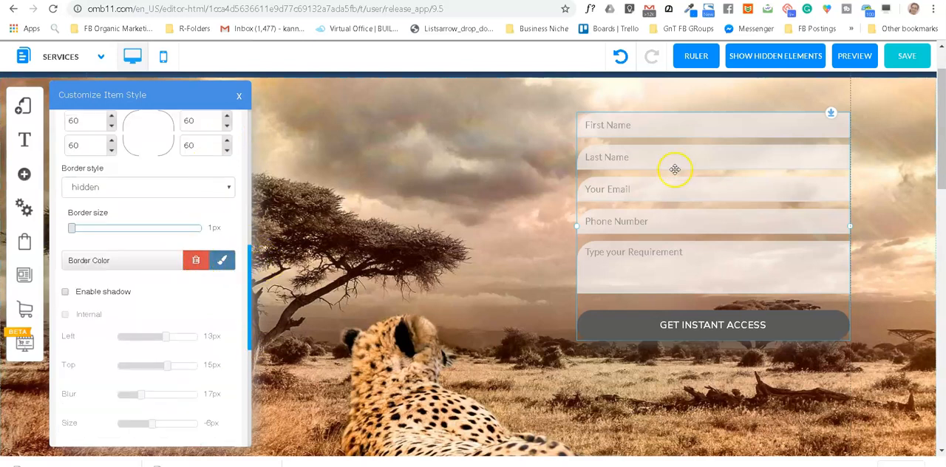
scroll(192, 319, "down", 3)
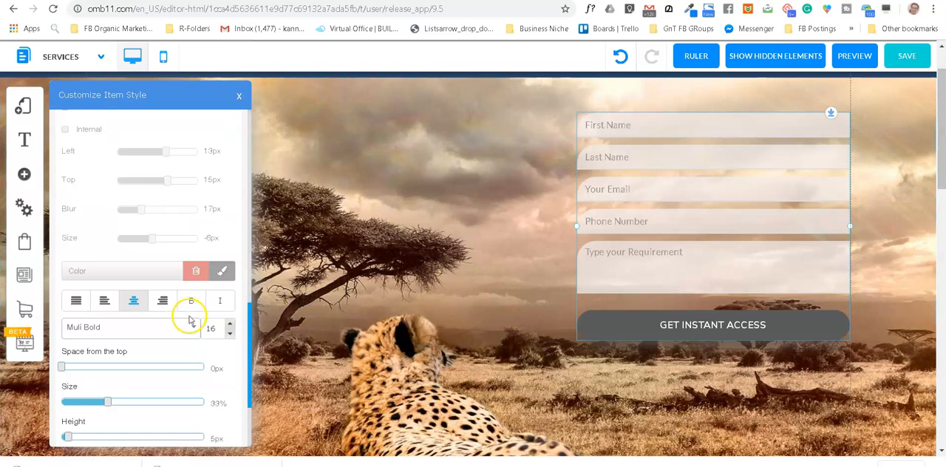
scroll(189, 320, "down", 1)
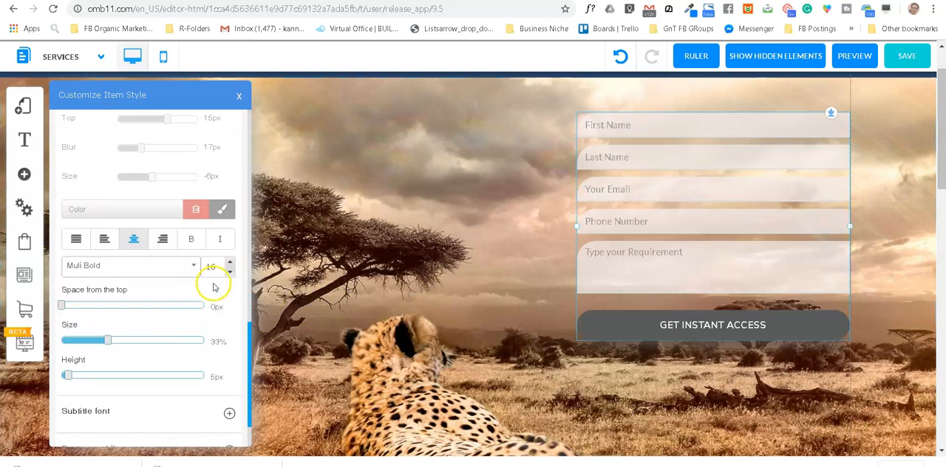
scroll(150, 312, "down", 1)
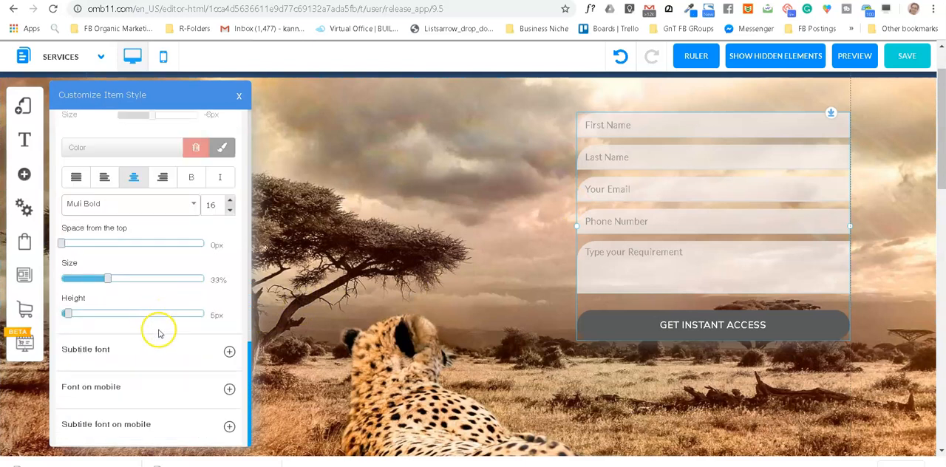
scroll(158, 330, "down", 1)
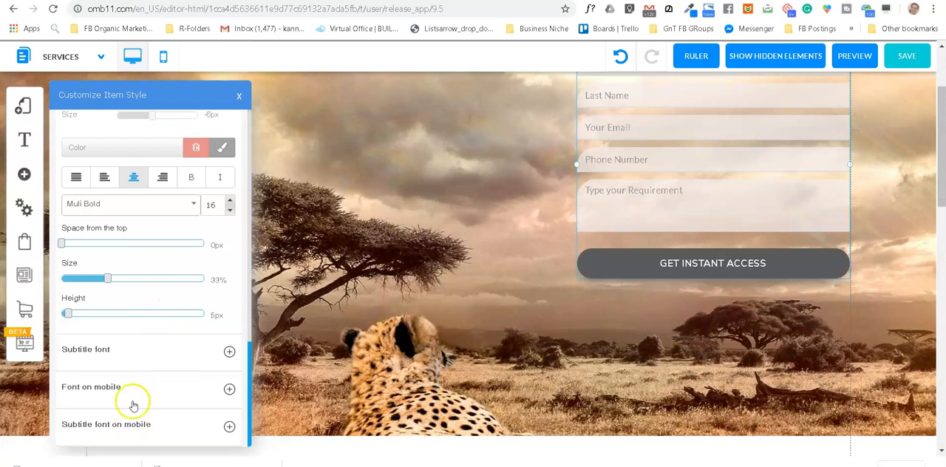
scroll(141, 377, "up", 4)
scroll(151, 331, "up", 5)
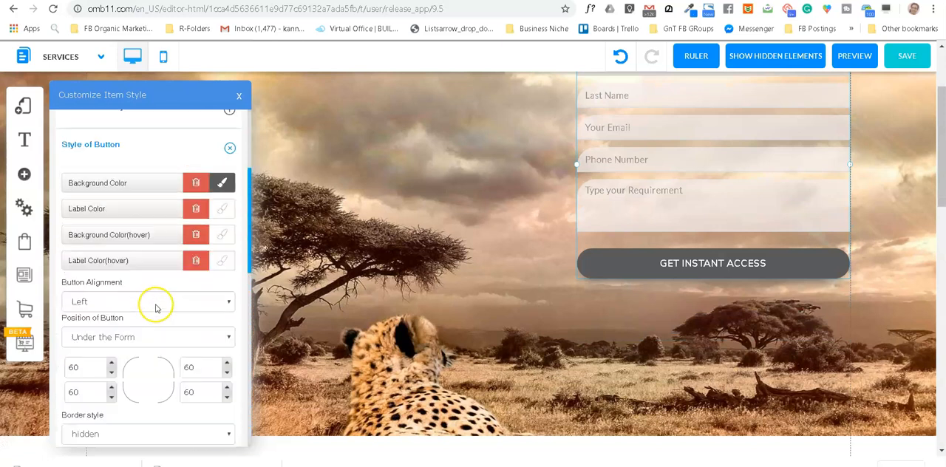
Step: Set the form's label color to the custom Steel Blue #4C84A6 in the form label styles
scroll(156, 308, "up", 3)
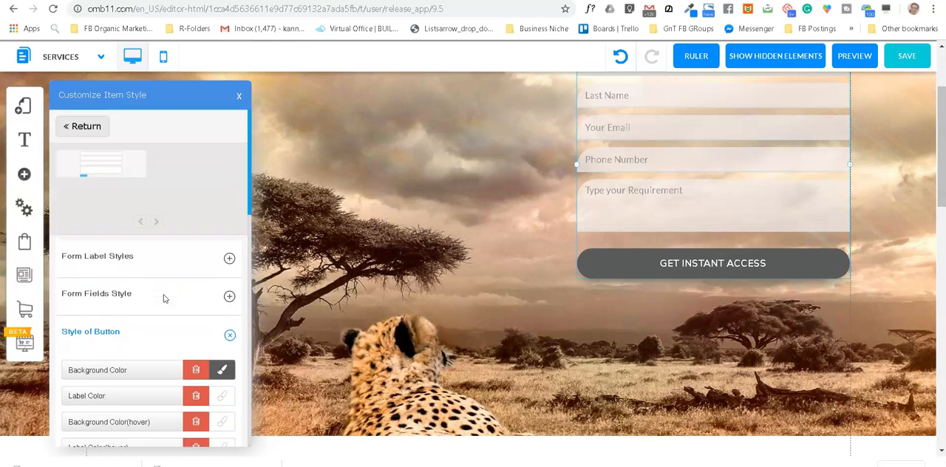
left_click(230, 259)
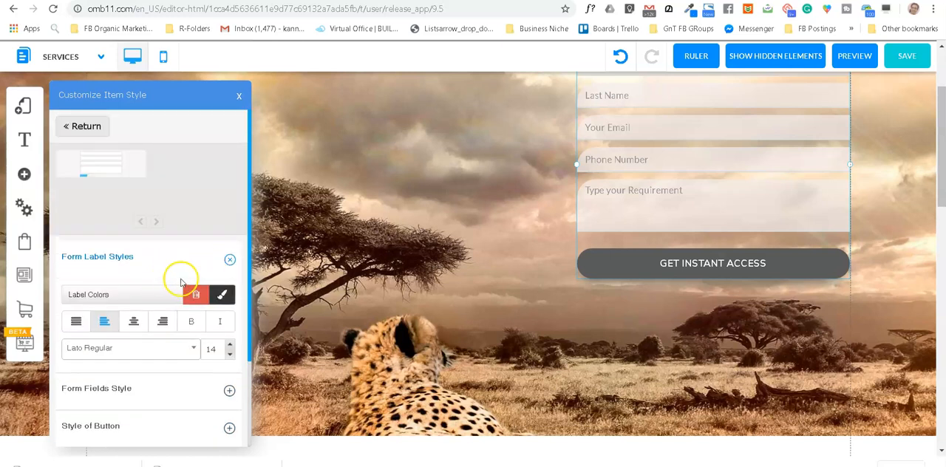
left_click(222, 296)
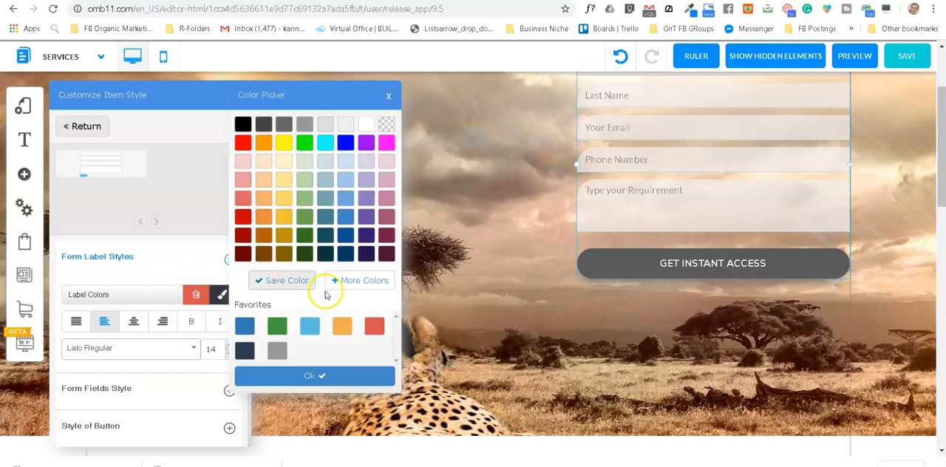
left_click(360, 280)
left_click_drag(427, 257, 349, 265)
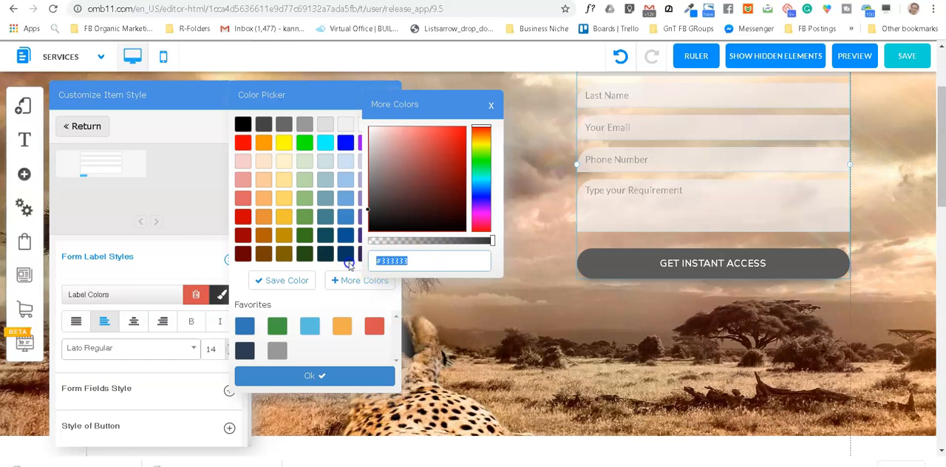
type("#4C84A6")
key("Return")
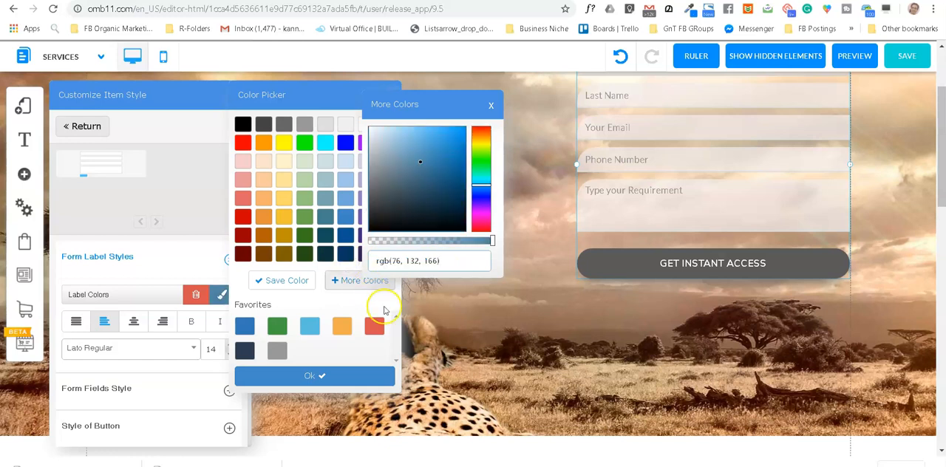
left_click(339, 378)
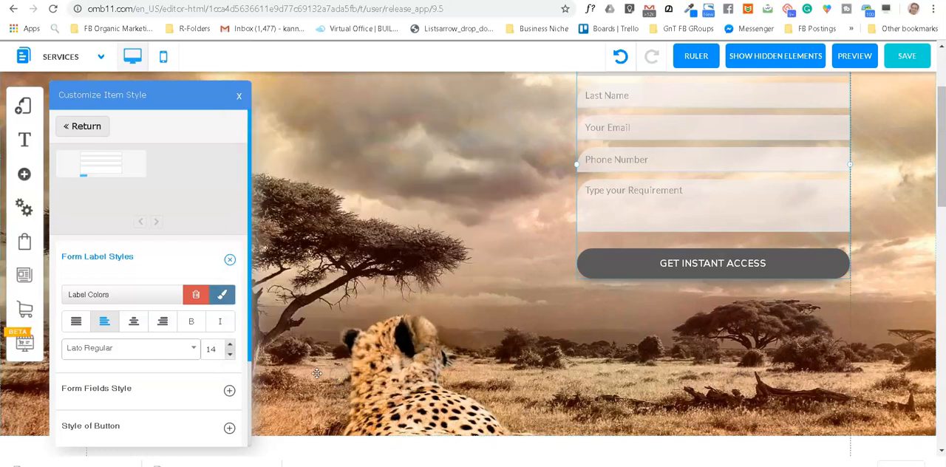
Step: Change the form button's text to MAKE A BOOKING and confirm the form button settings
scroll(175, 306, "down", 3)
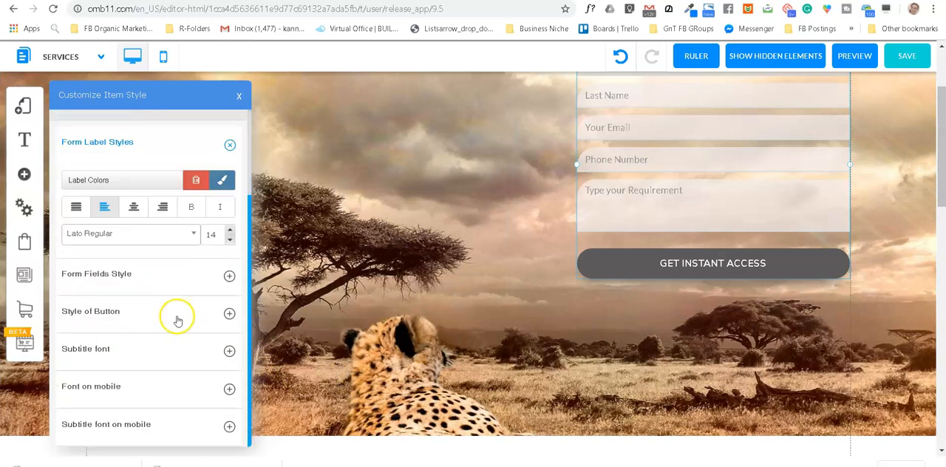
scroll(177, 320, "down", 2)
scroll(640, 191, "up", 2)
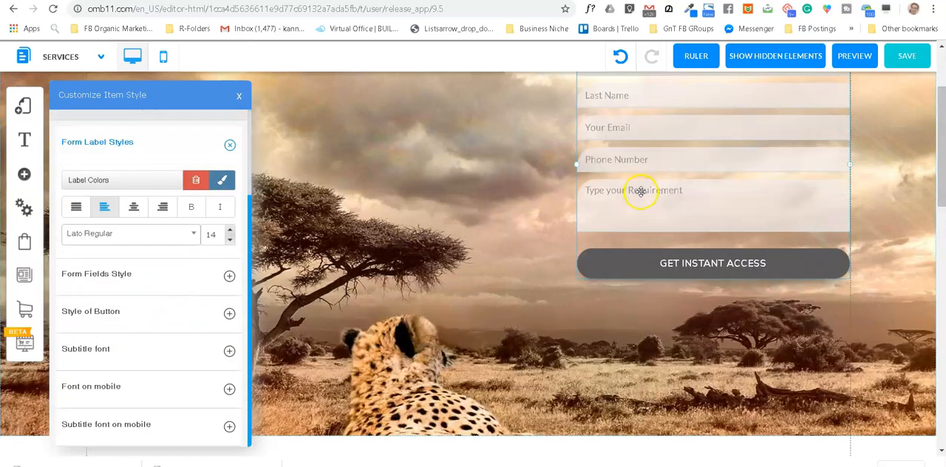
left_click(638, 265)
right_click(640, 266)
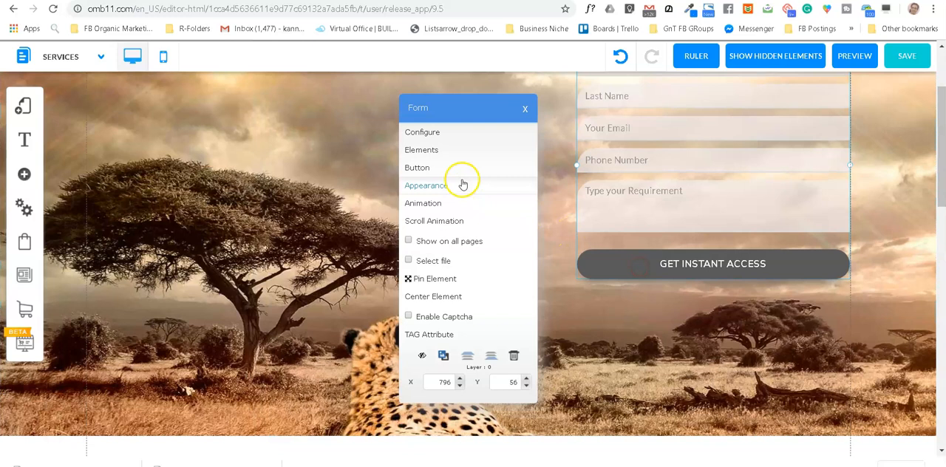
left_click(423, 166)
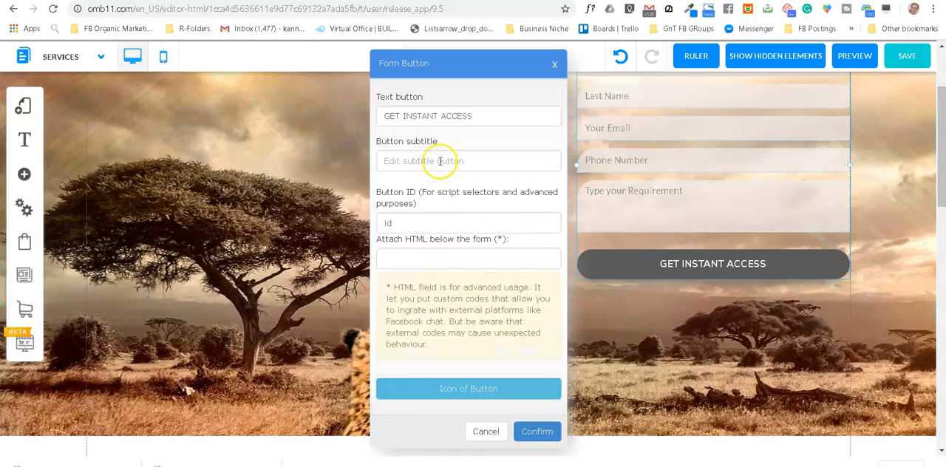
left_click_drag(484, 113, 389, 111)
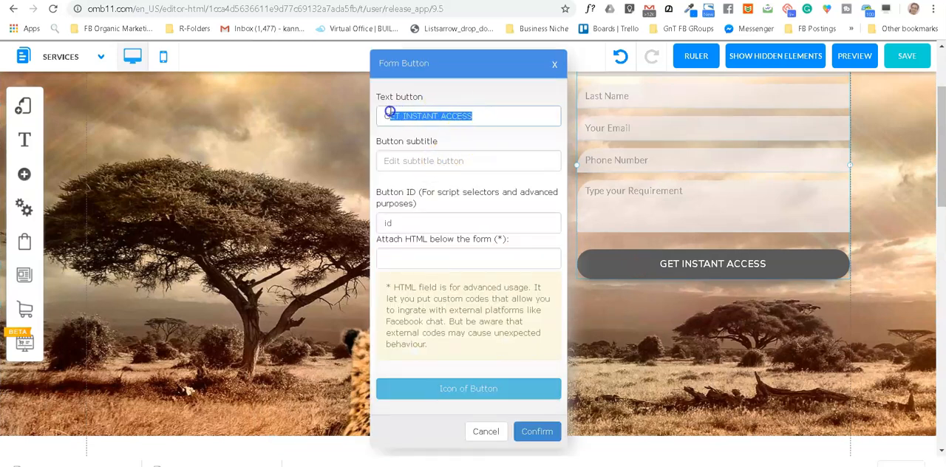
type("MAKE A BOOKING")
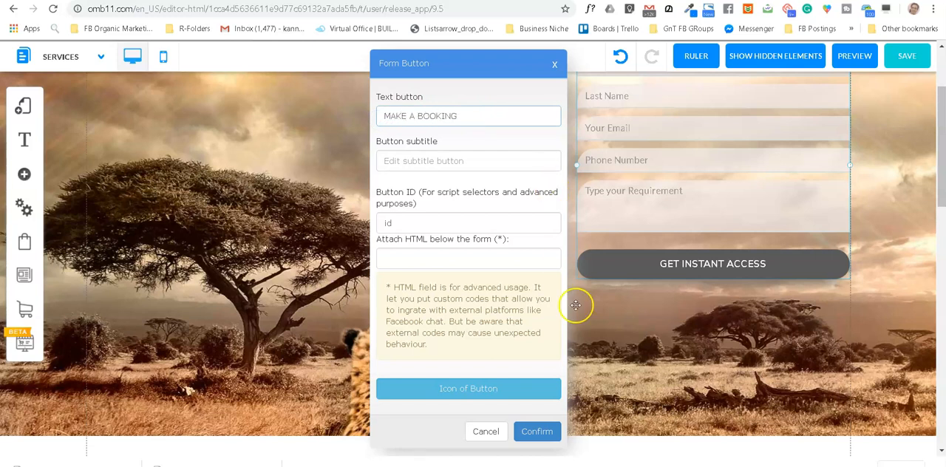
left_click(539, 434)
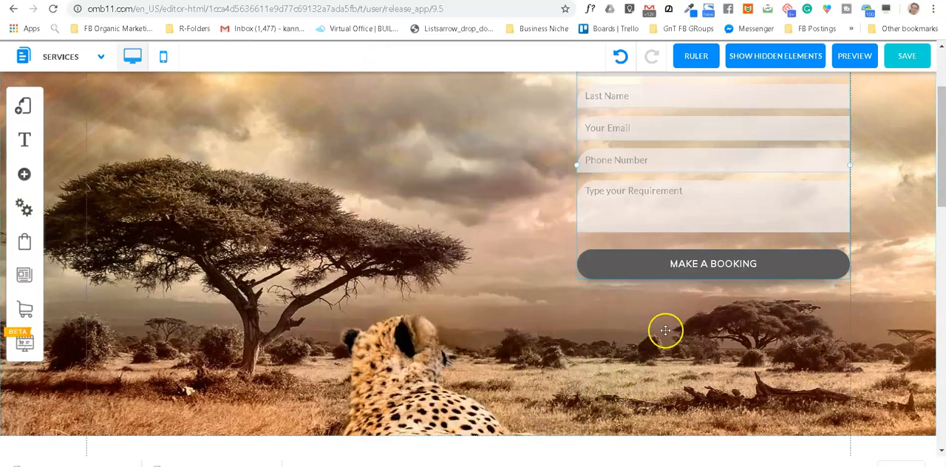
Step: Move the form down on the banner to about X 795, Y 82, and save the default layout and Services page
scroll(689, 207, "up", 2)
mouse_move(730, 258)
left_mouse_down()
mouse_move(729, 274)
mouse_move(717, 274)
mouse_move(729, 273)
left_mouse_up()
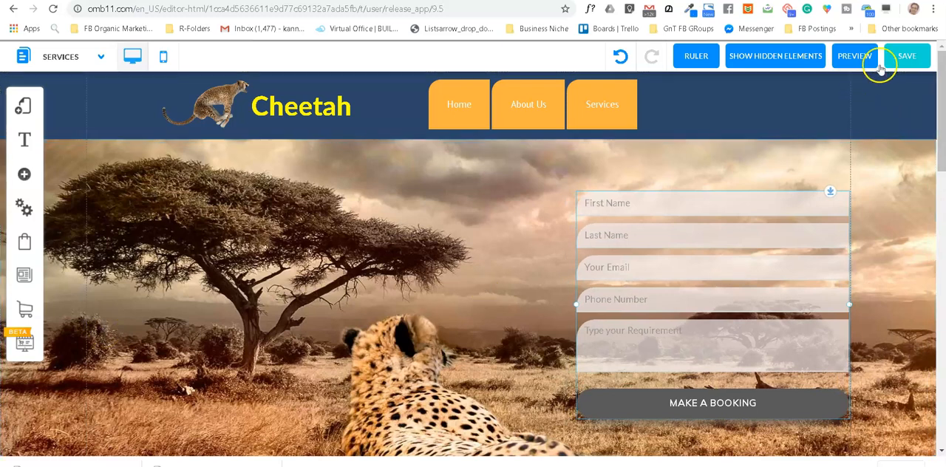
left_click(905, 57)
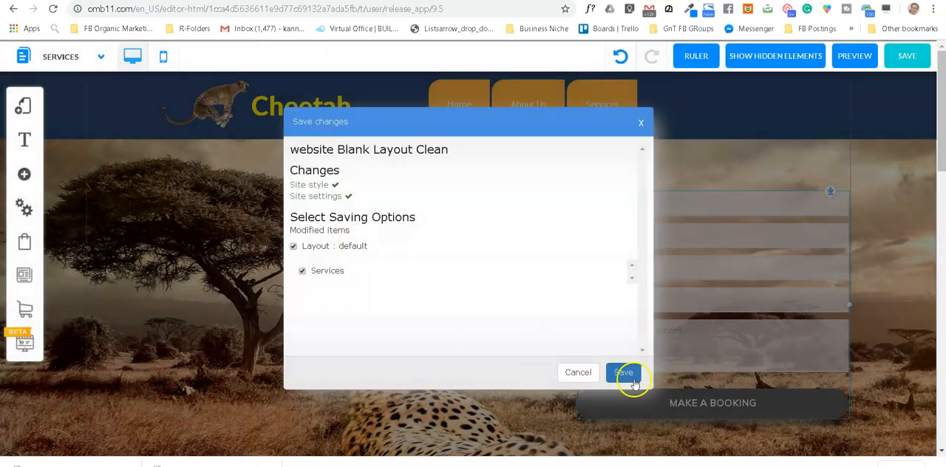
left_click(630, 374)
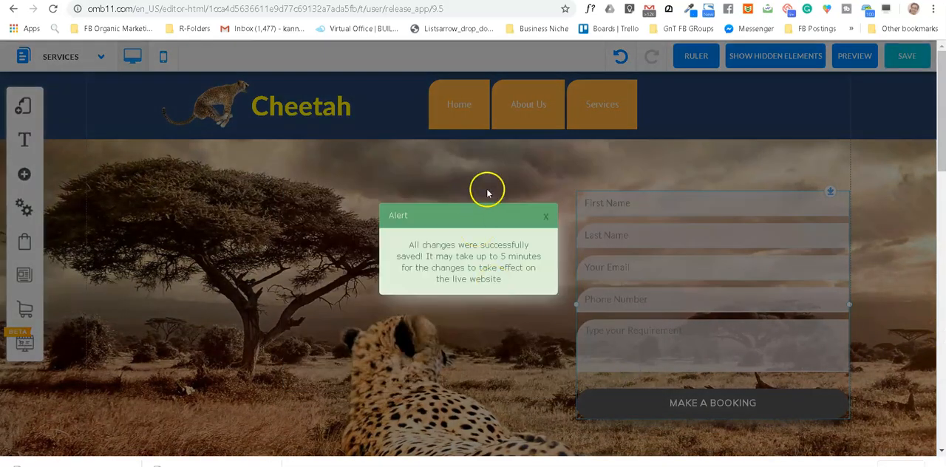
left_click(546, 216)
Step: Set the button's background color in the Form_custom_1 style to a semi-transparent Steel Blue, rgba(76, 132, 166, 0.86)
left_click(695, 324)
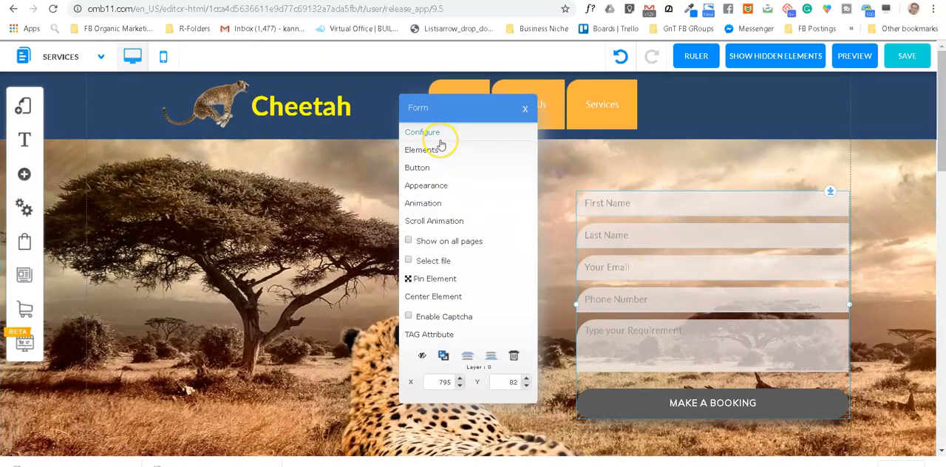
left_click(436, 186)
mouse_move(158, 170)
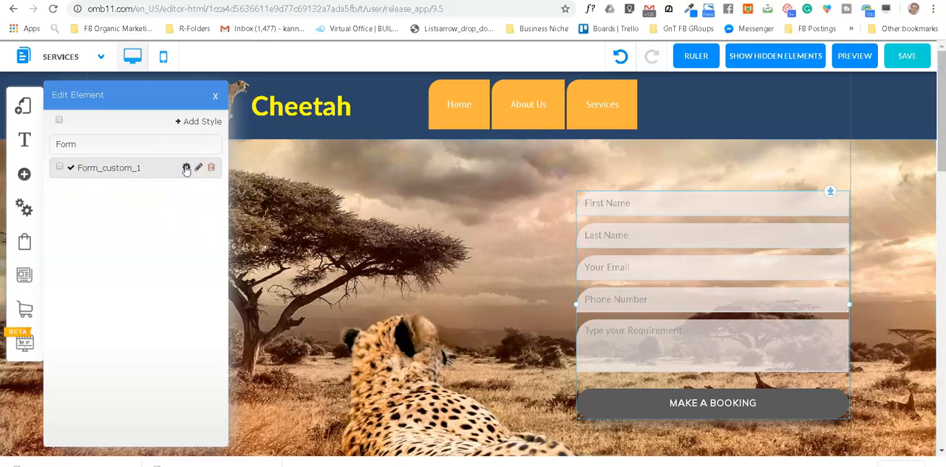
left_click(186, 168)
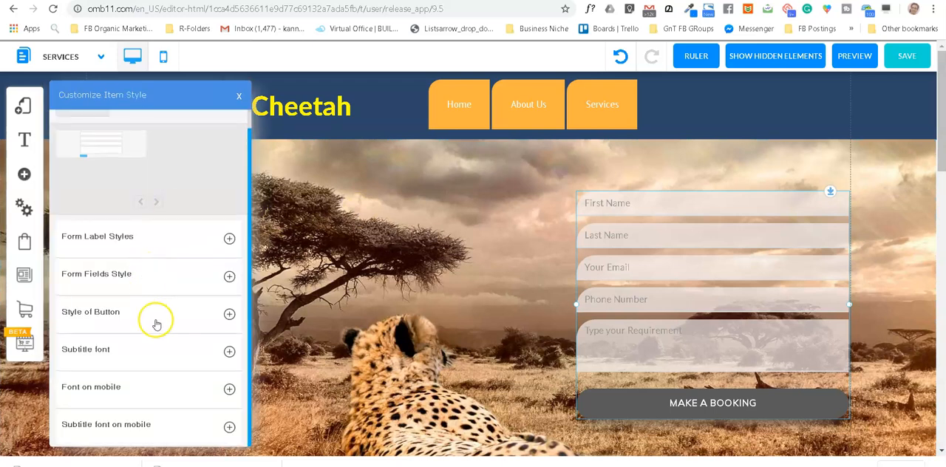
left_click(229, 314)
left_click(223, 350)
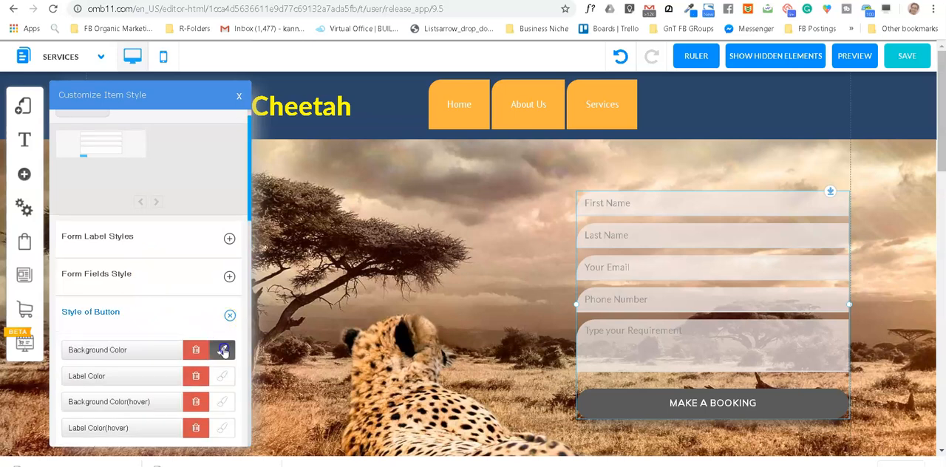
left_click(244, 352)
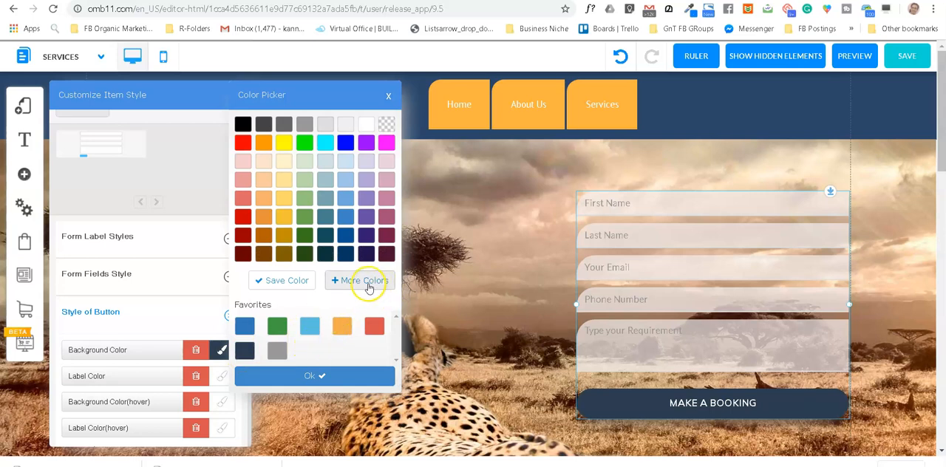
left_click(369, 287)
left_click_drag(431, 260, 372, 257)
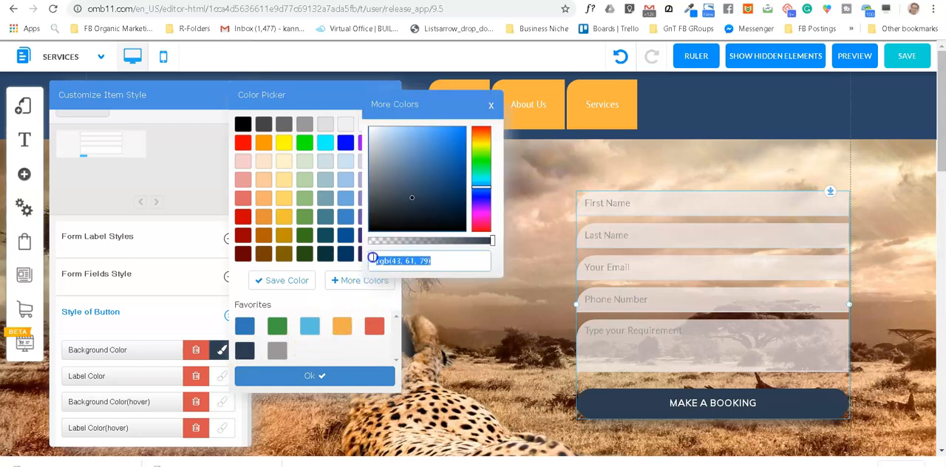
type("rgb(76, 132, 166)")
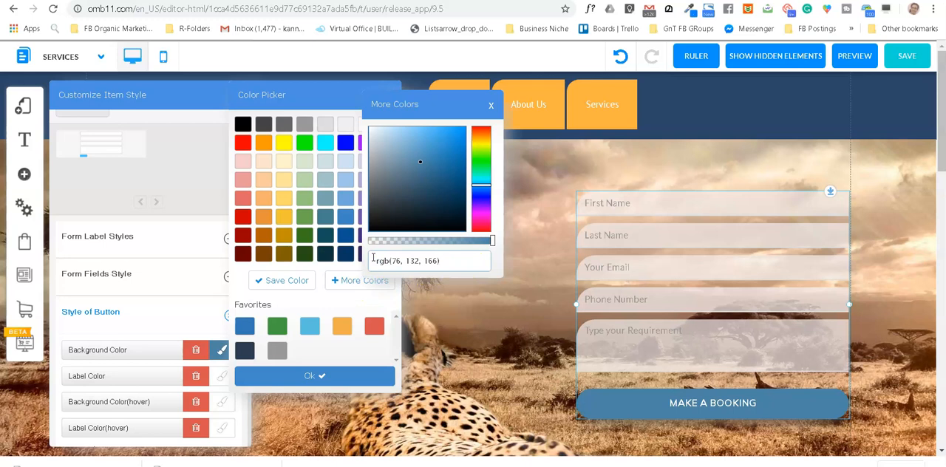
left_click_drag(492, 242, 486, 245)
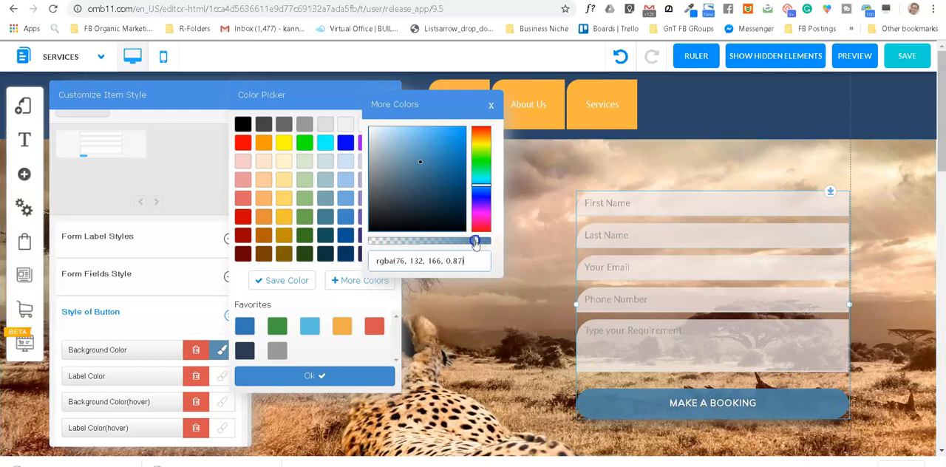
left_click(313, 380)
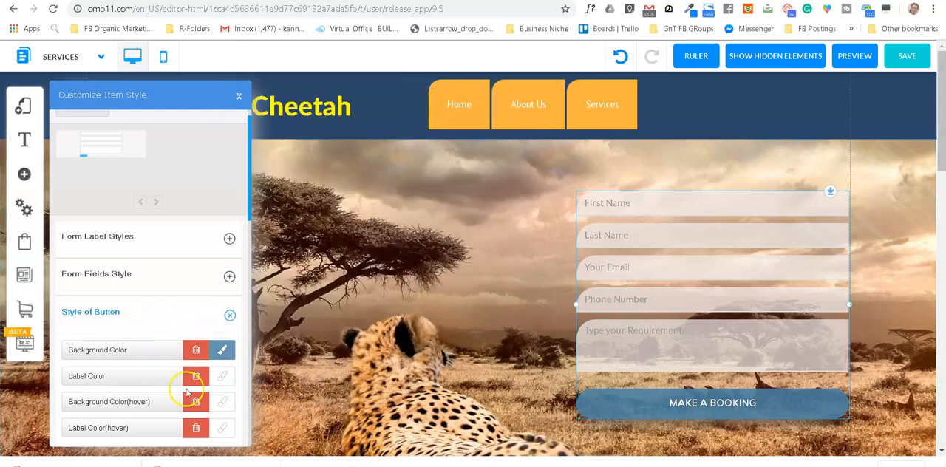
Step: Set the button's top-left corner radius to 30 and its other three corner radii to 0
scroll(169, 377, "down", 1)
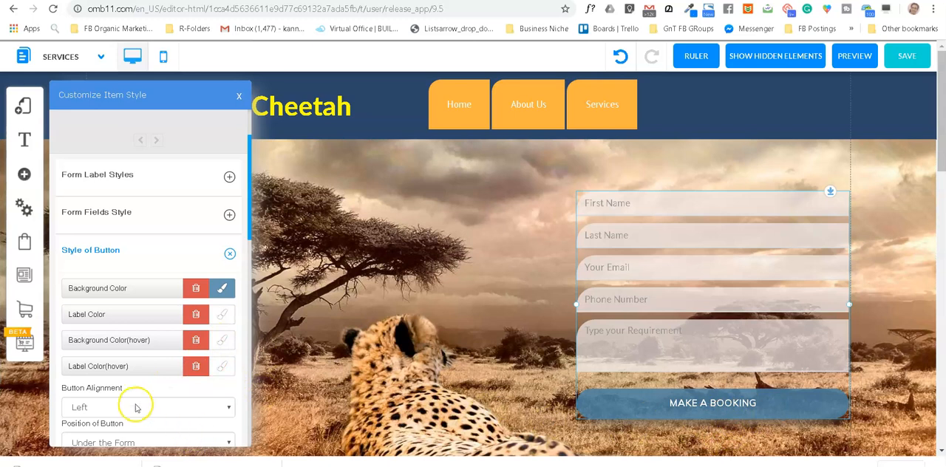
scroll(141, 397, "down", 1)
scroll(164, 362, "down", 1)
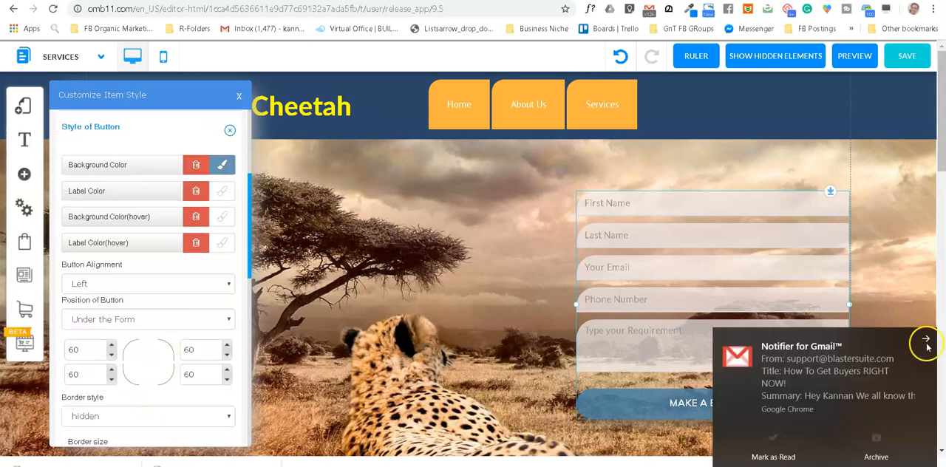
left_click(925, 339)
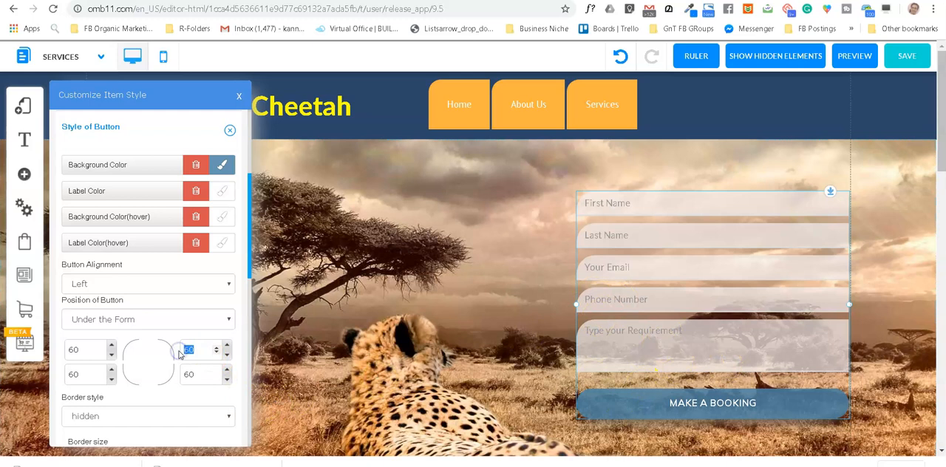
left_click(199, 377)
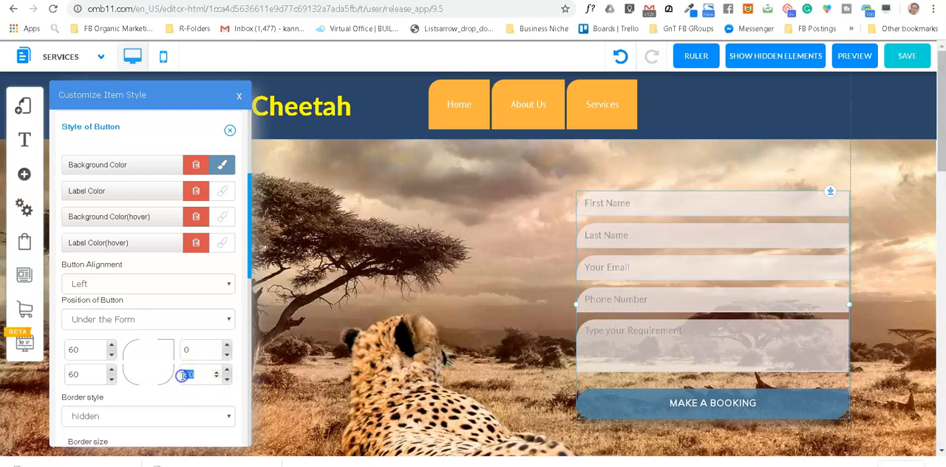
left_click(88, 378)
left_click(82, 377)
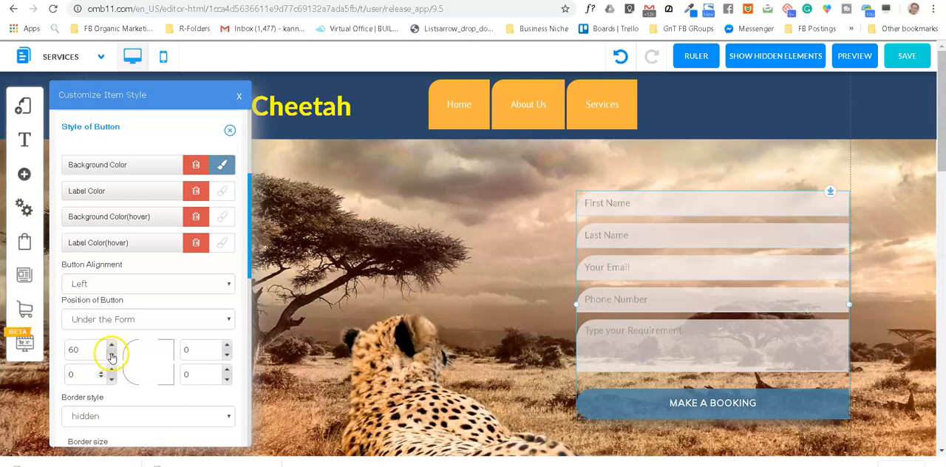
double_click(66, 351)
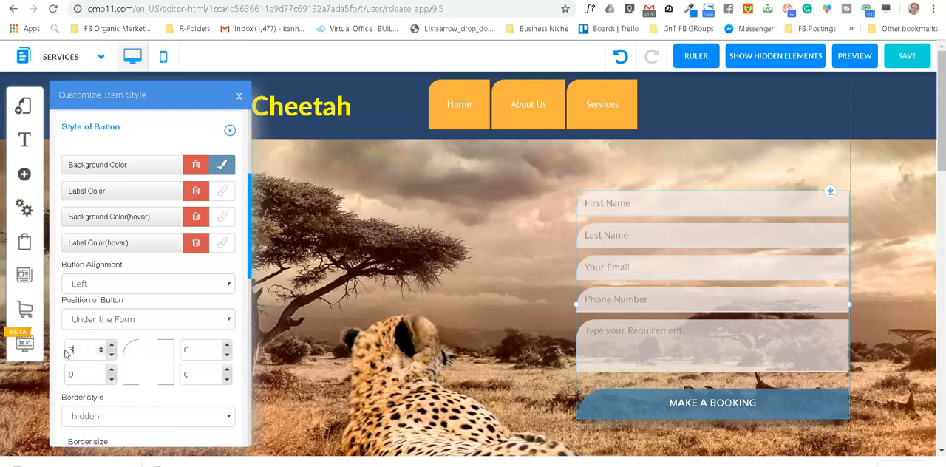
type("30")
left_click(887, 334)
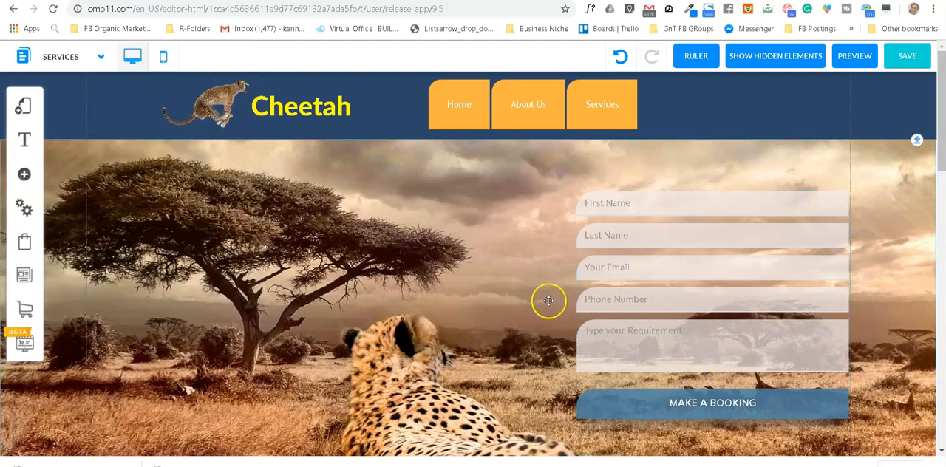
Step: Save the changes to the Services page and dismiss the save alert
left_click(909, 57)
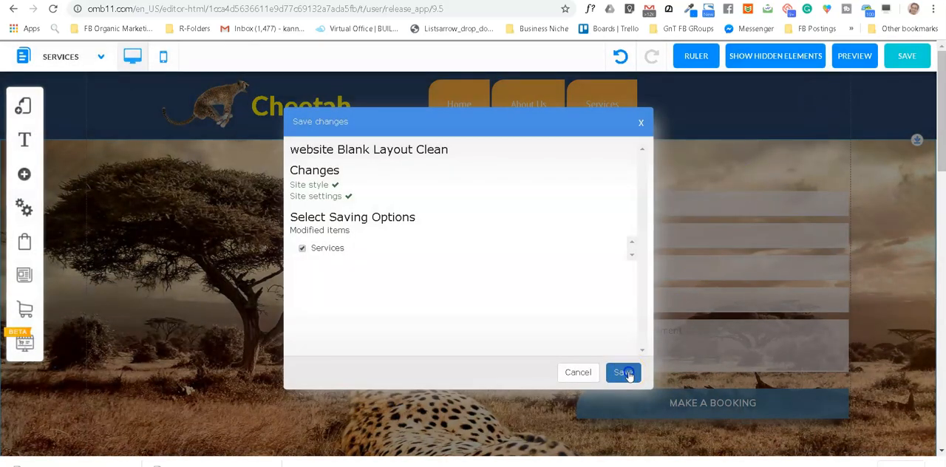
left_click(625, 373)
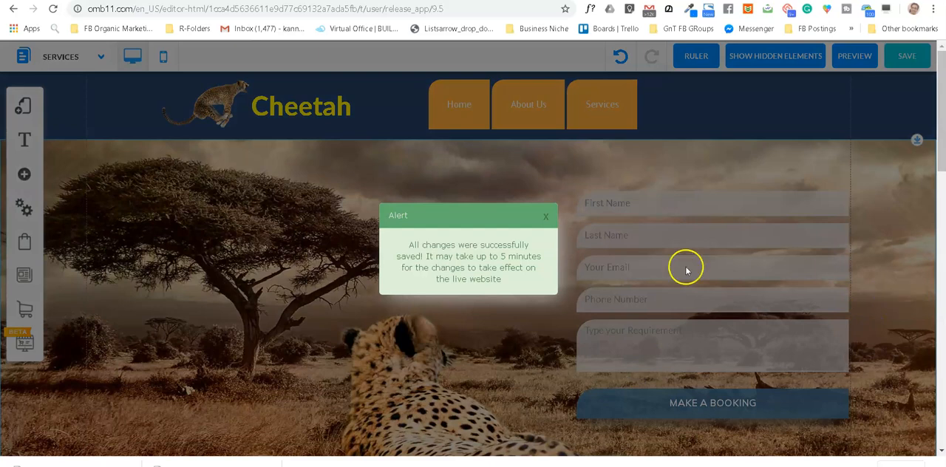
left_click(544, 221)
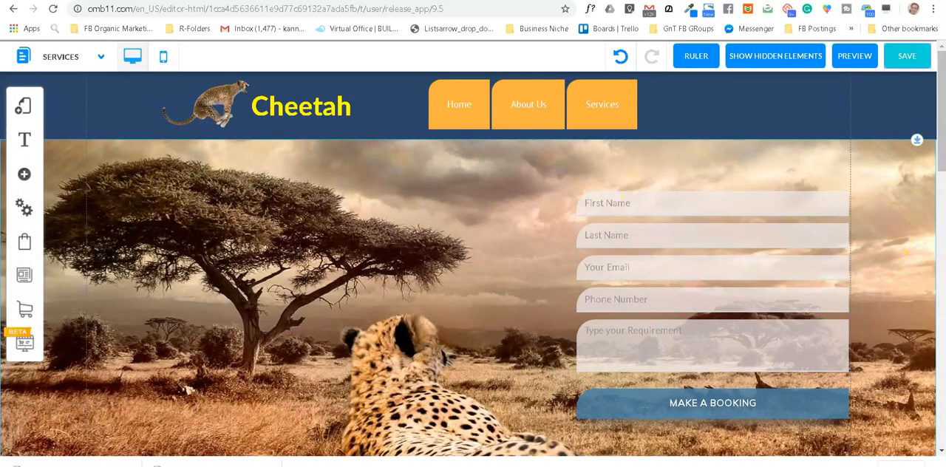
Step: Shorten the cheetah banner by raising its bottom edge to just below the form
left_click_drag(938, 157, 938, 215)
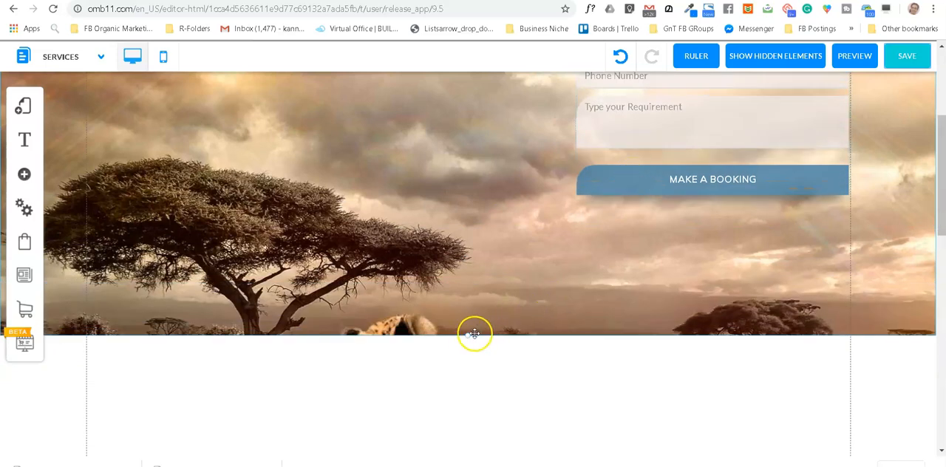
left_click_drag(469, 339, 496, 230)
scroll(468, 194, "up", 3)
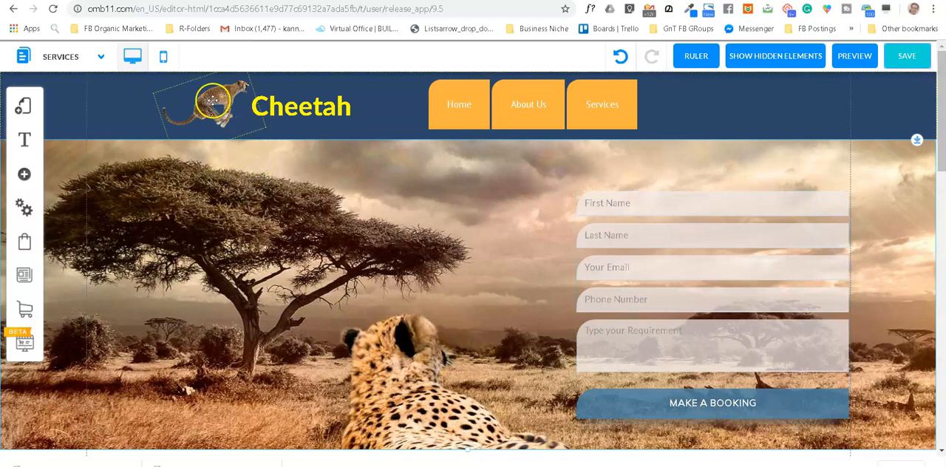
Step: Duplicate the header's running cheetah image and move the copy onto the left end of the MAKE A BOOKING button
left_click(213, 106)
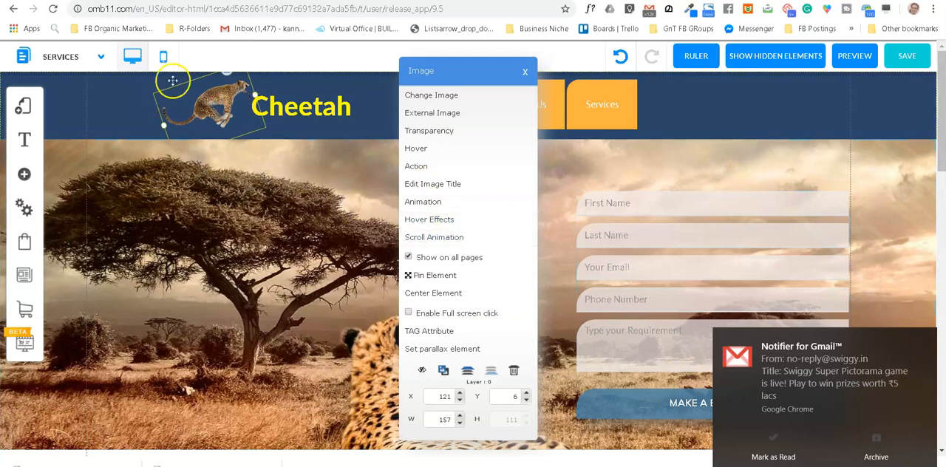
left_click(442, 369)
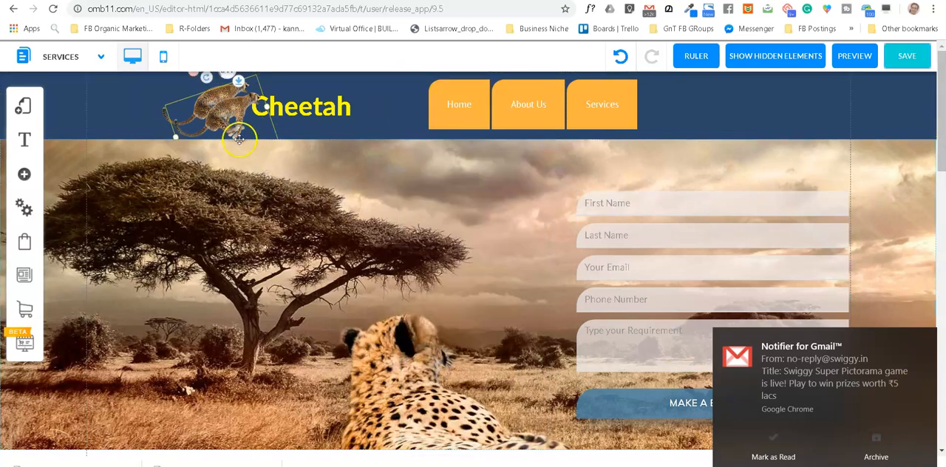
left_click_drag(238, 139, 609, 417)
left_click(927, 341)
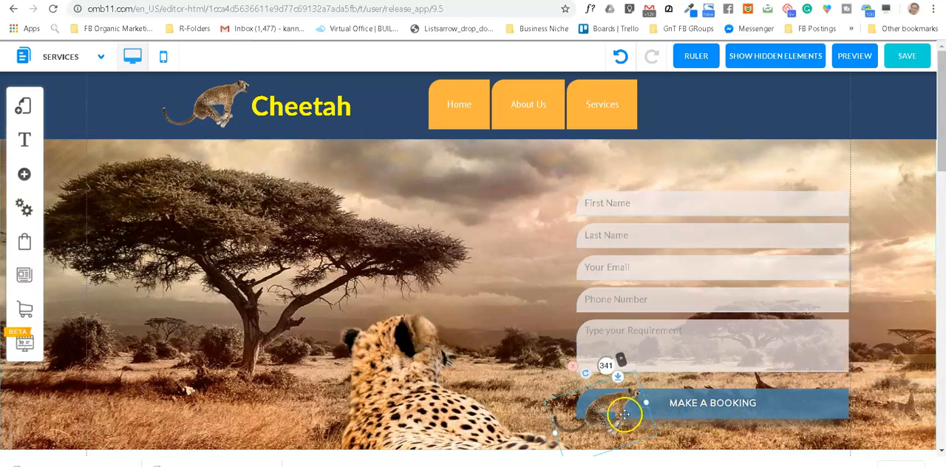
Step: Shrink the copied cheetah image to fit the button's height and place it just after the MAKE A BOOKING text
left_click_drag(555, 434, 593, 419)
left_click_drag(623, 391, 791, 405)
left_click(891, 375)
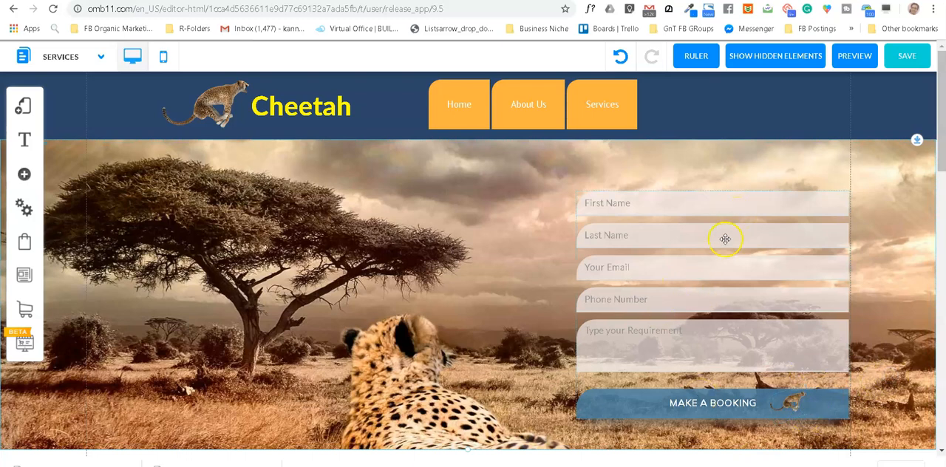
Step: Browse the banner templates for the Services page and go to the About Us category
scroll(424, 270, "down", 1)
scroll(524, 247, "up", 1)
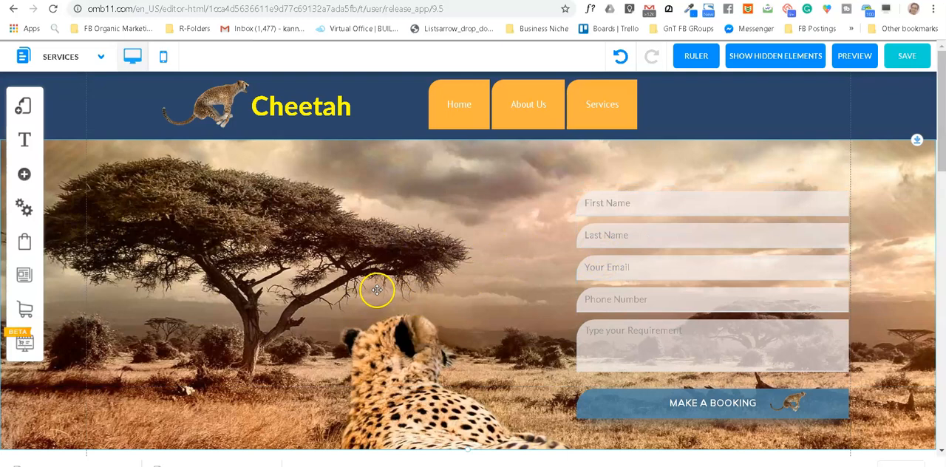
scroll(377, 290, "down", 2)
scroll(376, 288, "down", 4)
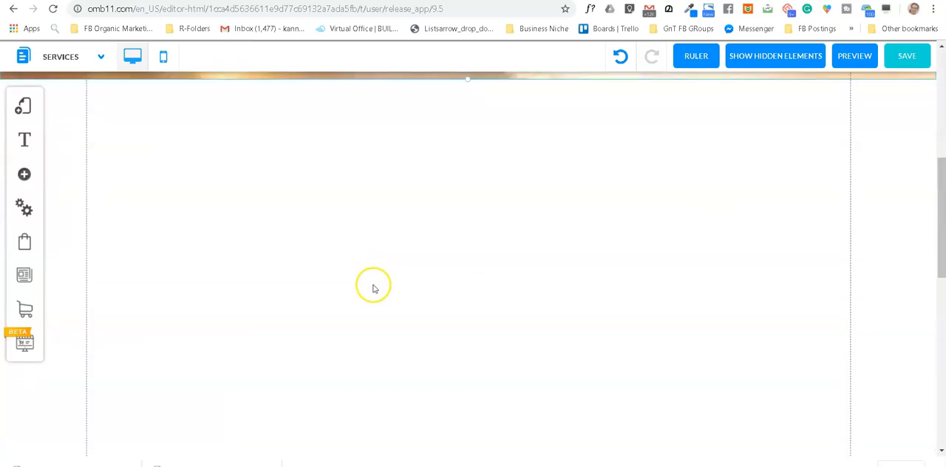
scroll(373, 288, "up", 1)
left_click(24, 175)
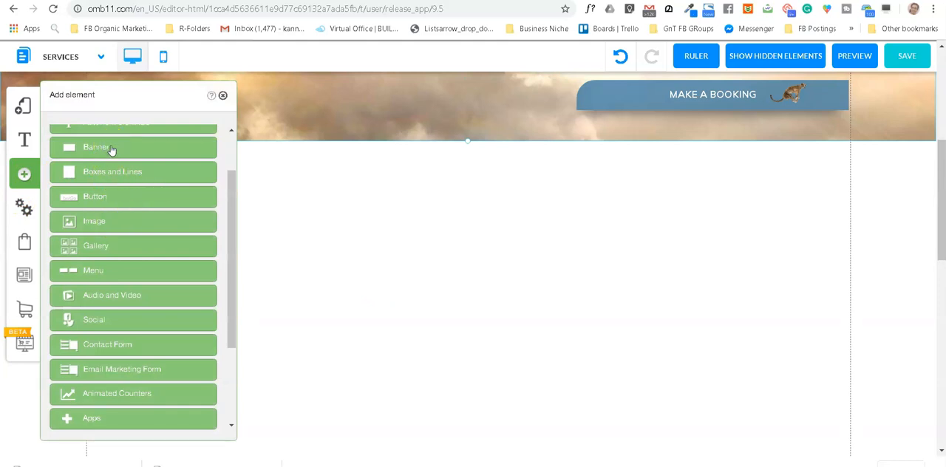
left_click(109, 149)
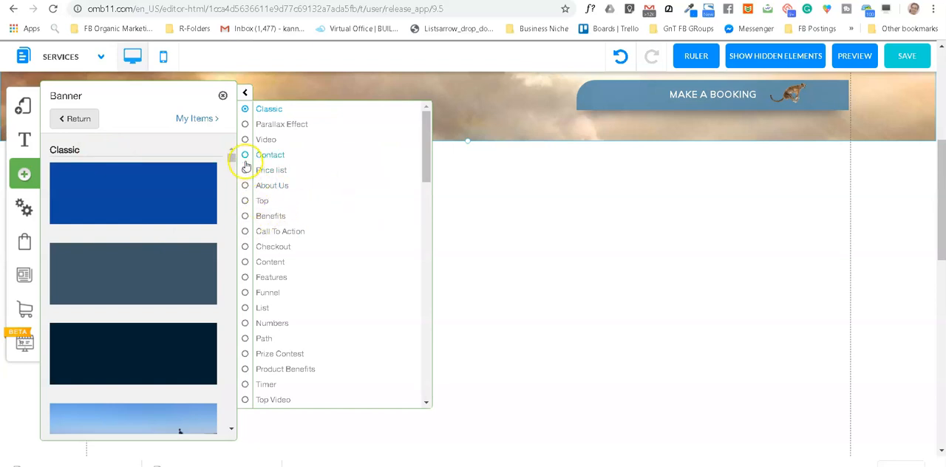
left_click(248, 188)
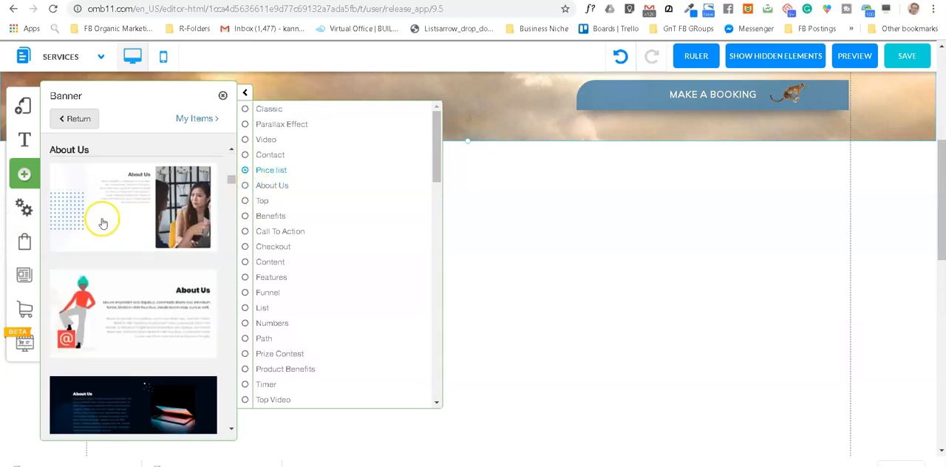
Step: Insert the About Us banner with the blue dot pattern and the photo of two women, and close the banner library
scroll(102, 223, "down", 3)
scroll(105, 234, "up", 1)
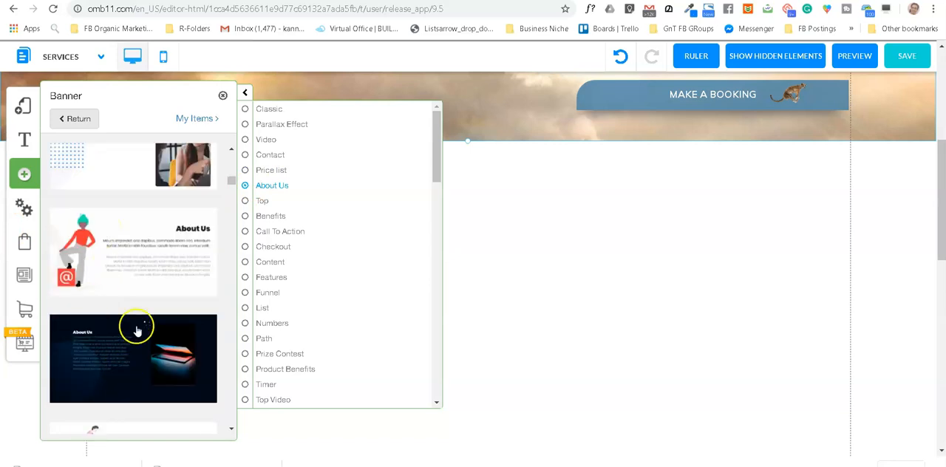
scroll(156, 297, "up", 2)
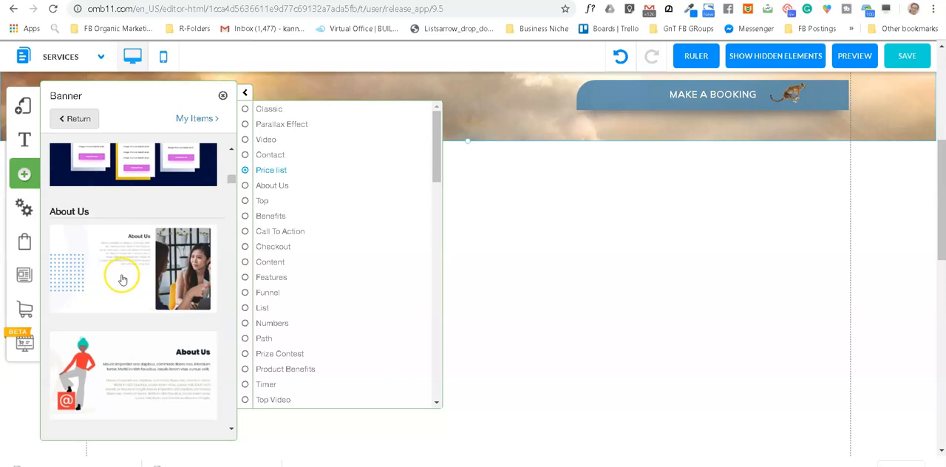
left_click(122, 278)
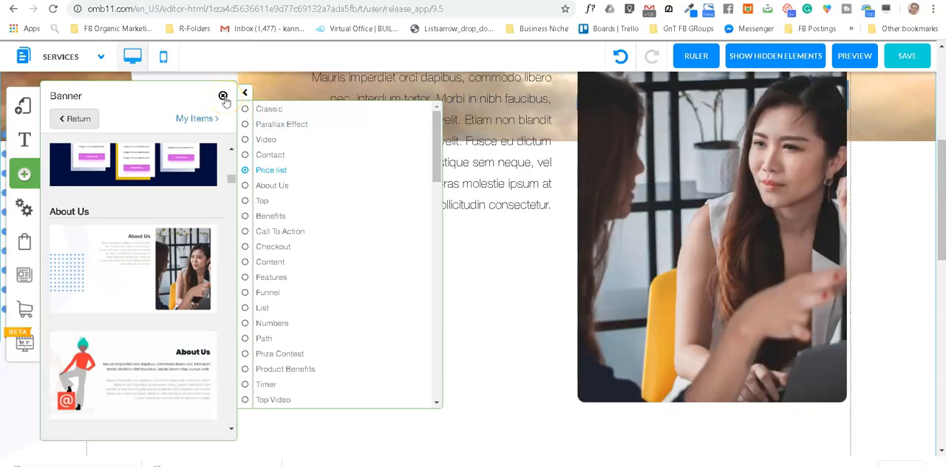
left_click(224, 99)
Step: Move the About Us banner down so it starts directly at the cheetah banner's bottom edge
scroll(513, 244, "up", 3)
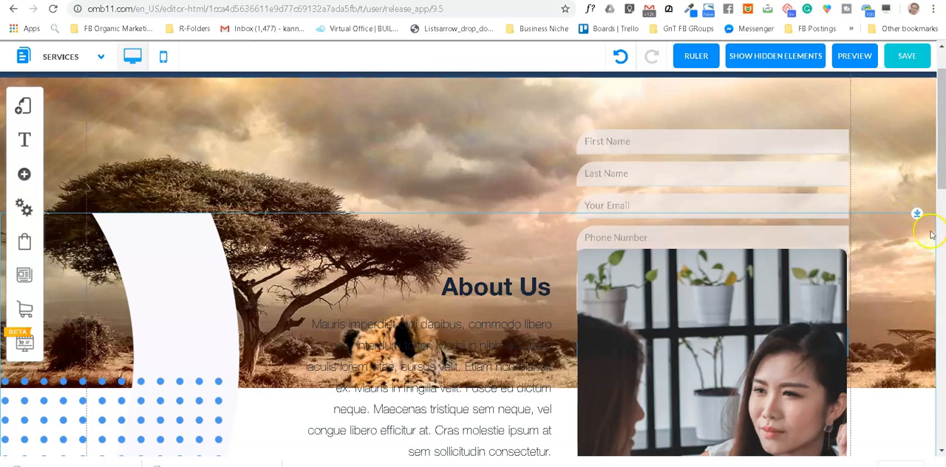
left_click_drag(918, 213, 934, 389)
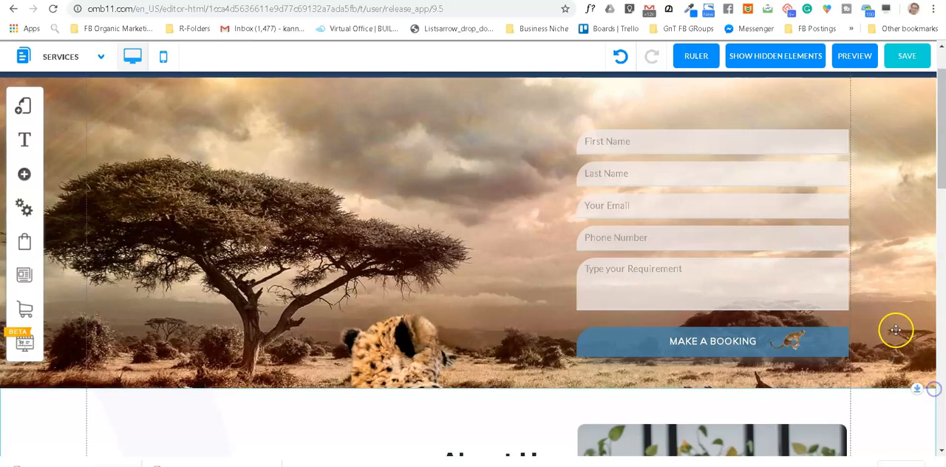
scroll(895, 330, "down", 6)
scroll(401, 284, "up", 5)
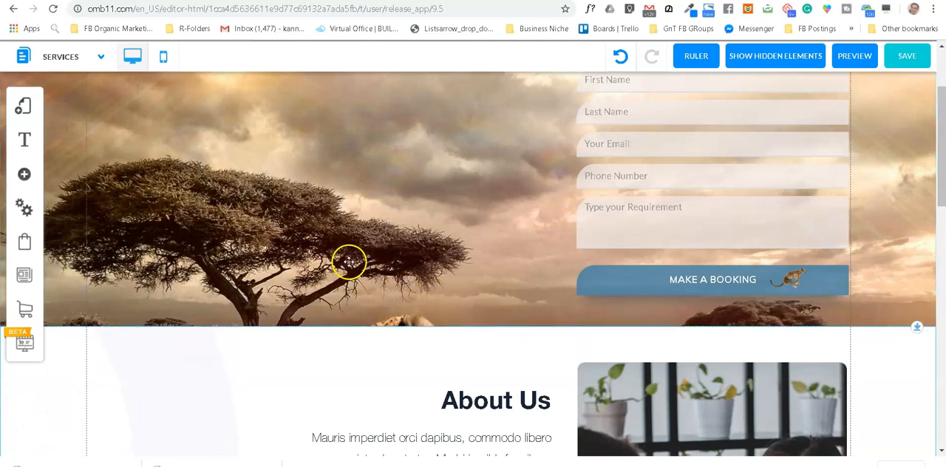
scroll(349, 263, "up", 2)
scroll(786, 298, "down", 4)
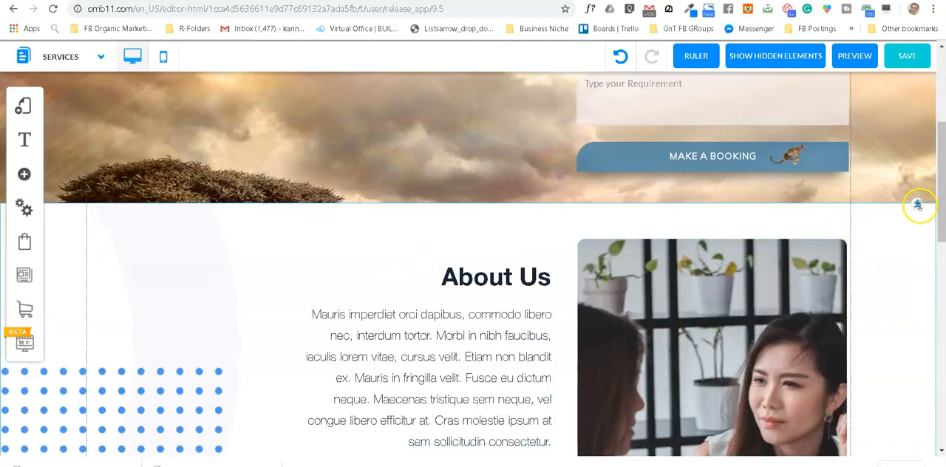
Step: Raise the About Us banner slightly so its curved shape overlaps the bottom of the cheetah banner
scroll(920, 200, "down", 3)
scroll(919, 165, "up", 2)
left_click_drag(920, 165, 943, 173)
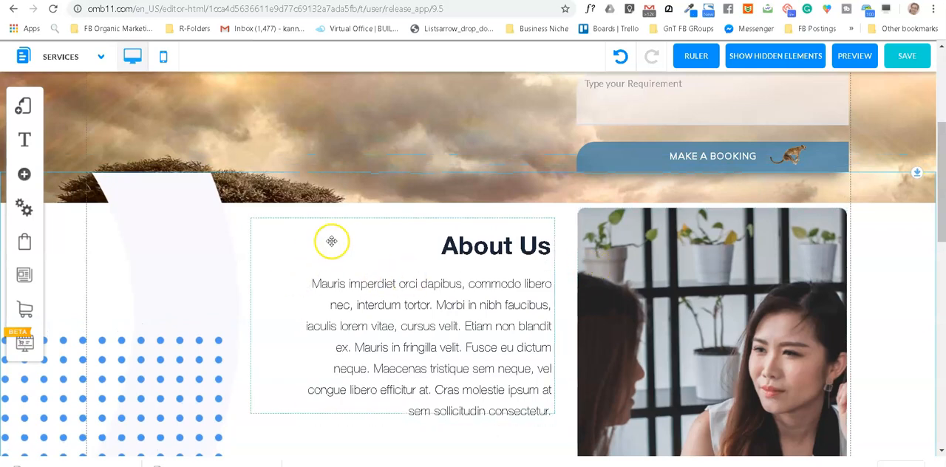
left_click(190, 266)
scroll(897, 234, "down", 4)
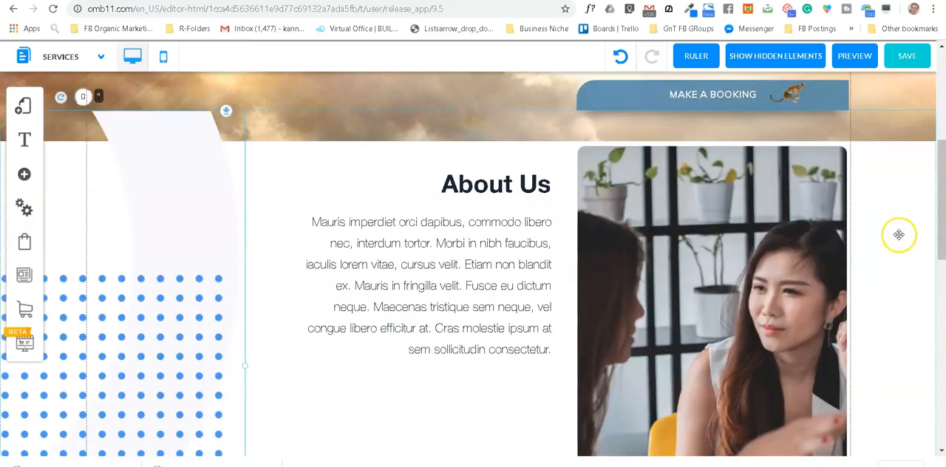
scroll(899, 237, "up", 2)
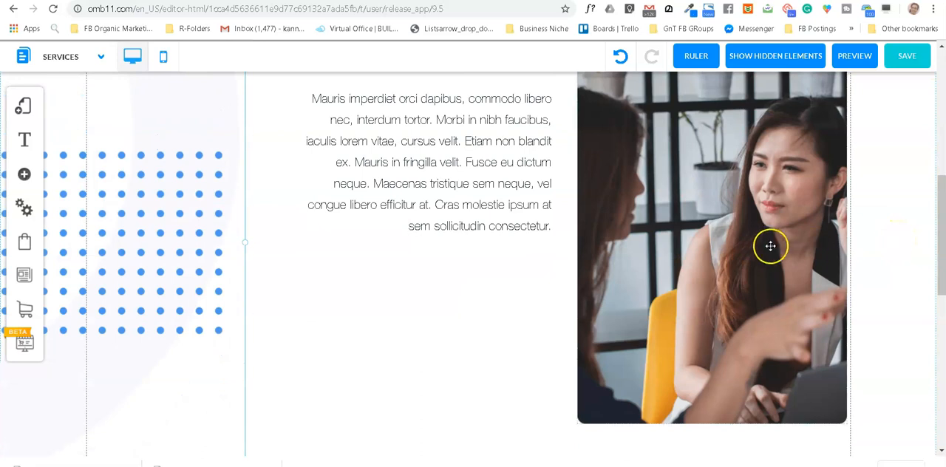
Step: Lower the photo of the two women a little and nudge the About Us paragraph slightly
left_click_drag(751, 239, 465, 259)
left_click(483, 227)
left_click_drag(483, 228, 488, 231)
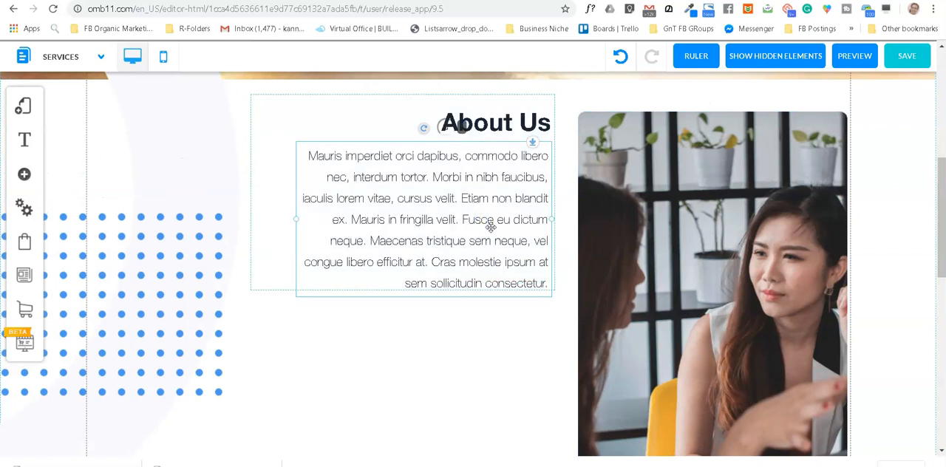
Step: Move the About Us paragraph below its heading box and bring it back up close beneath the heading
left_click_drag(460, 204, 476, 354)
left_click(396, 216)
left_click(396, 216)
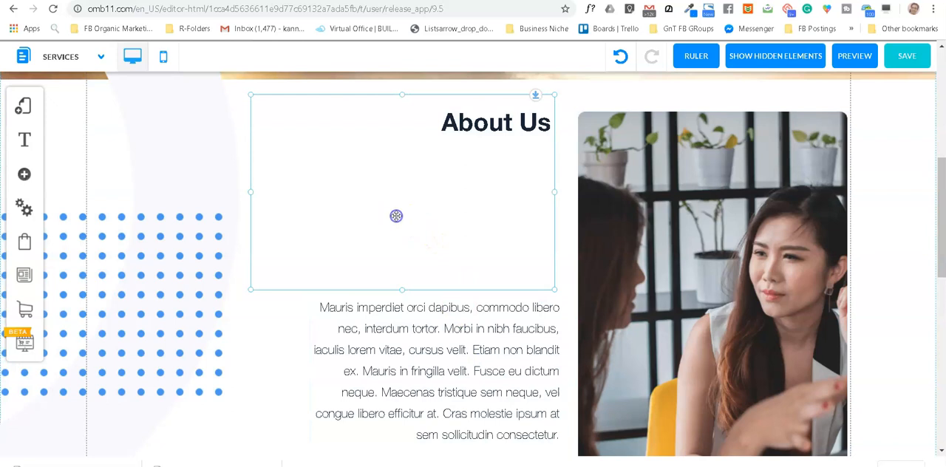
left_click_drag(491, 361, 475, 196)
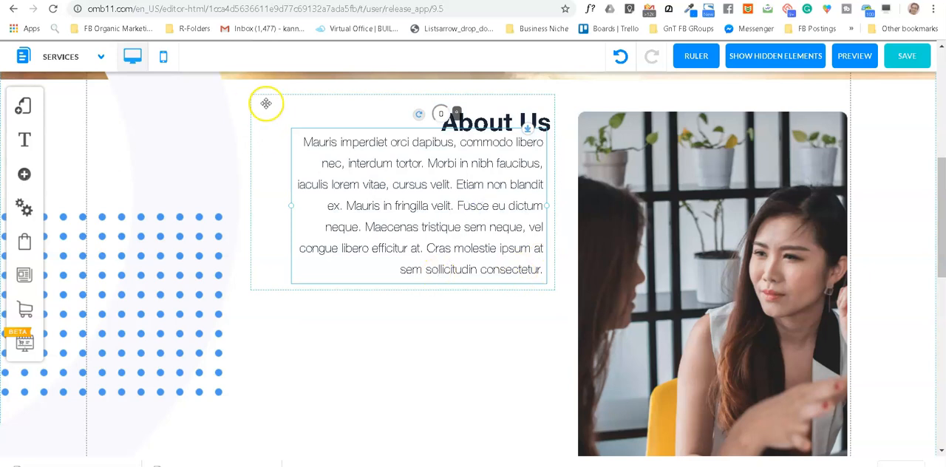
Step: Lower the About Us heading box together with its paragraph, and select the blue dot pattern
left_click_drag(273, 99, 274, 119)
left_click_drag(536, 116, 544, 137)
left_click(330, 246)
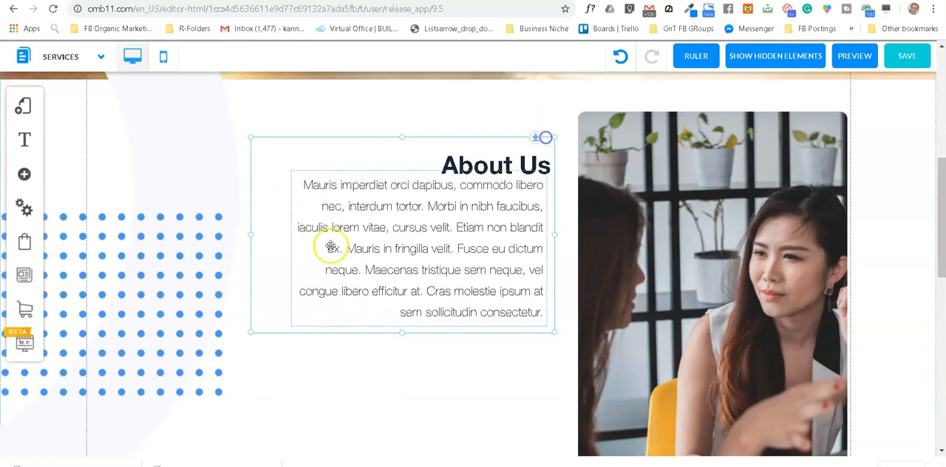
left_click(194, 280)
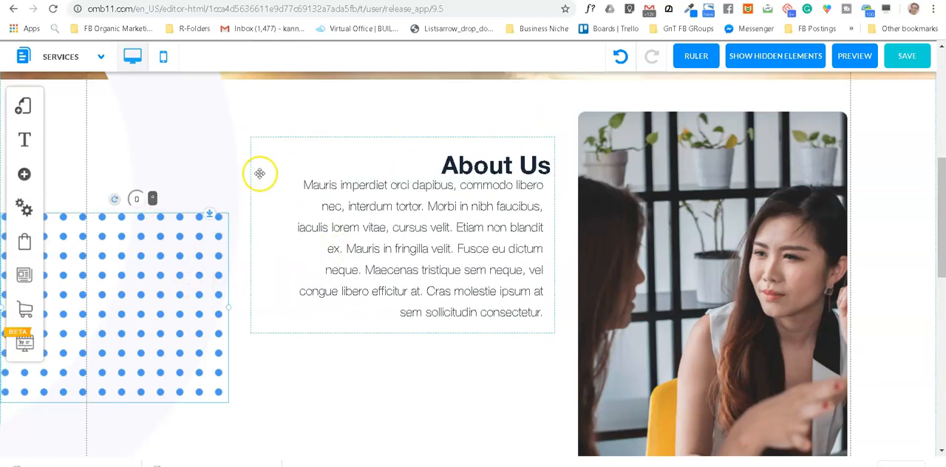
scroll(308, 169, "up", 3)
scroll(562, 296, "down", 3)
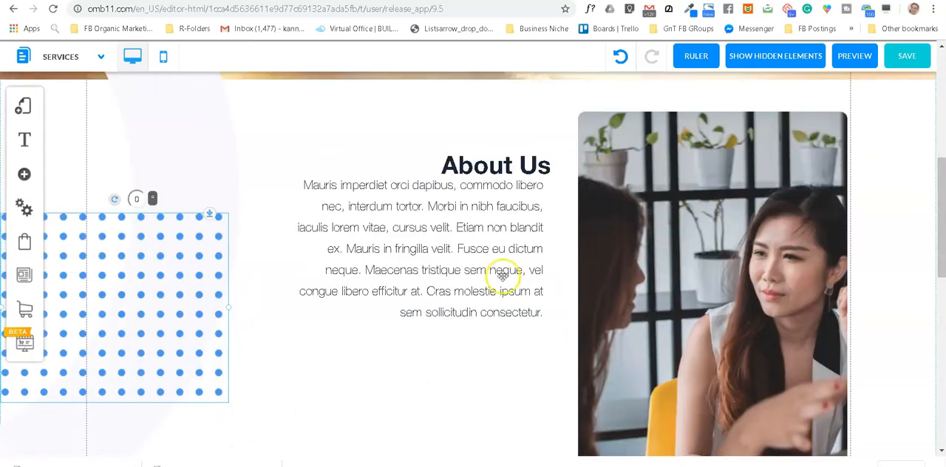
Step: Insert "GHGFH" and a space after the E of "Etiam" in the About Us paragraph, and close the text editor
left_click(469, 244)
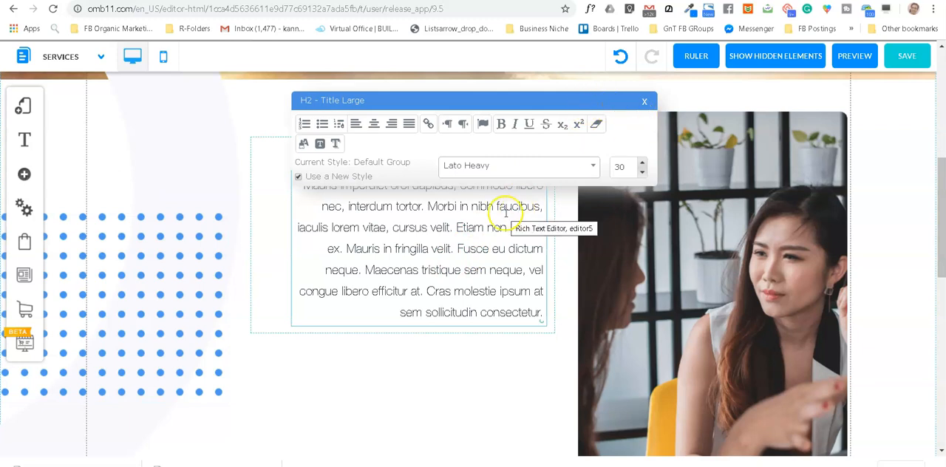
left_click(462, 226)
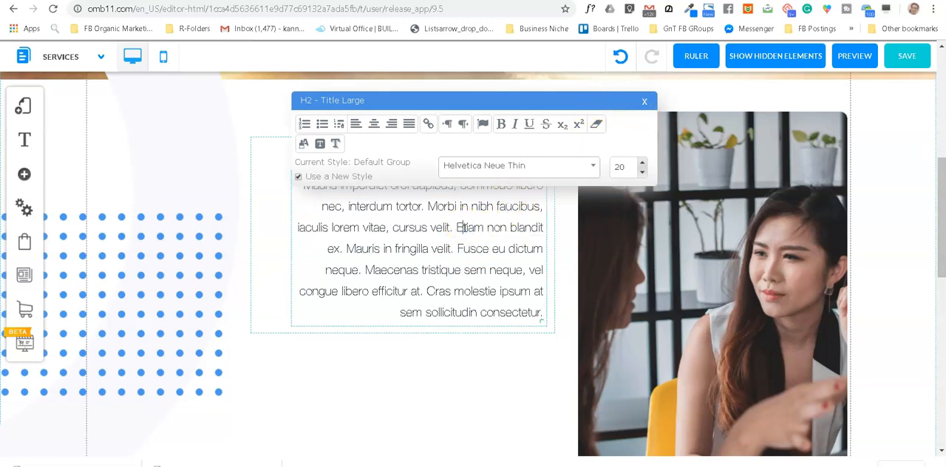
type("GHGFH")
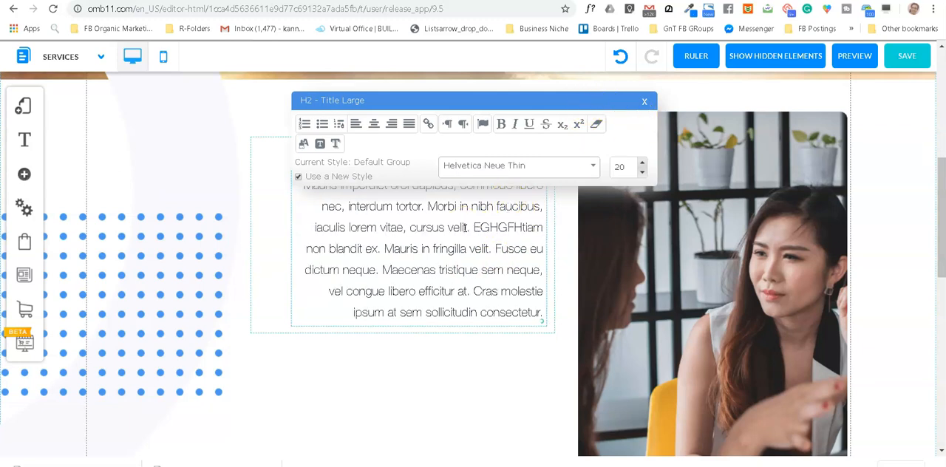
left_click(571, 142)
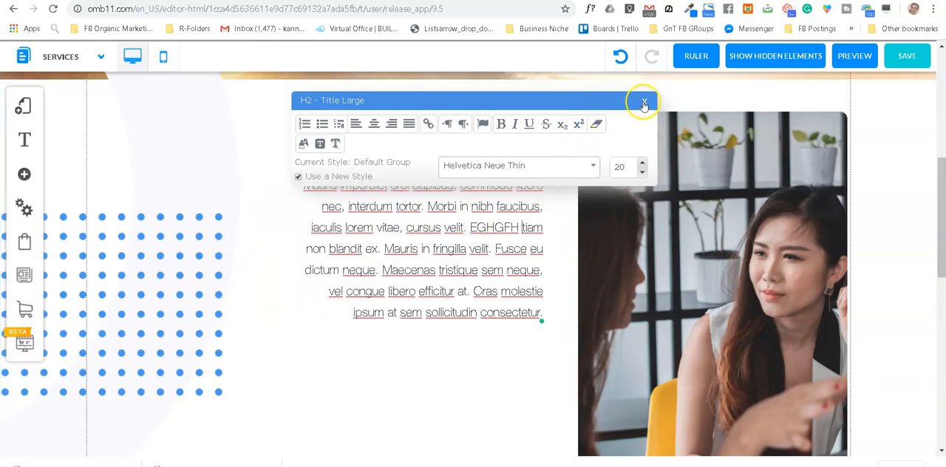
left_click(643, 103)
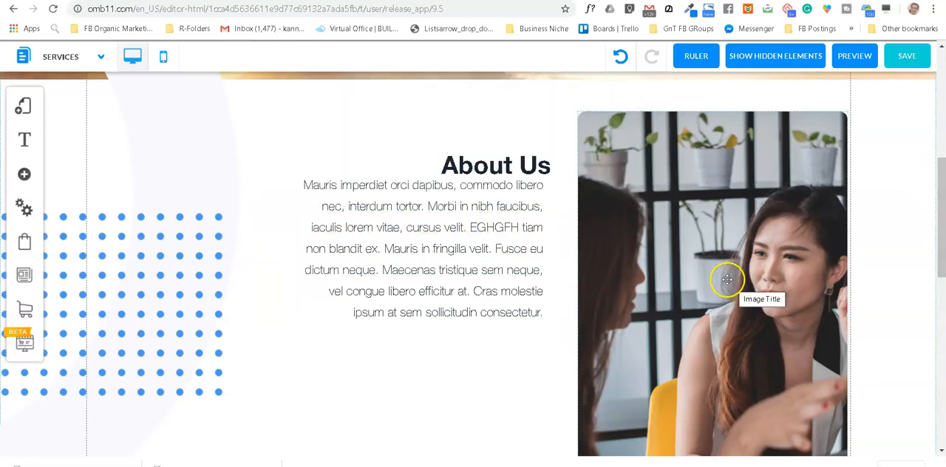
Step: Replace the photo of the two women with the blue aquarium family picture from the uploaded files
left_click(727, 279)
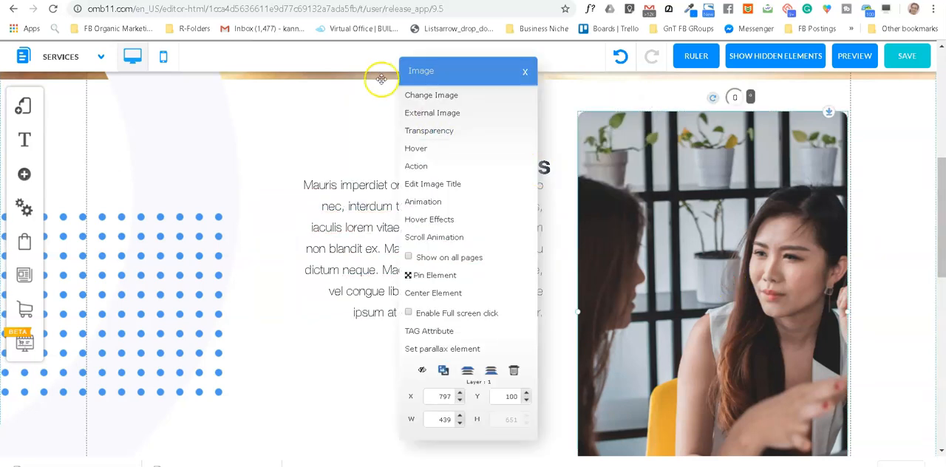
left_click(441, 96)
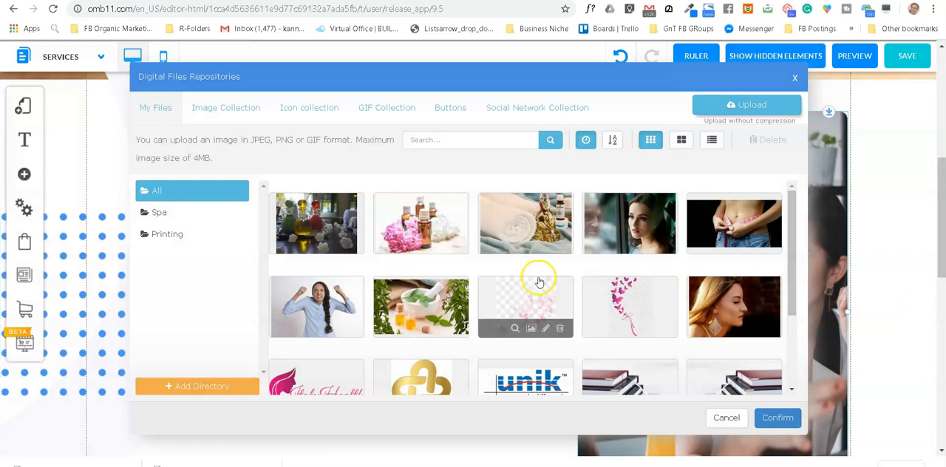
scroll(540, 283, "down", 8)
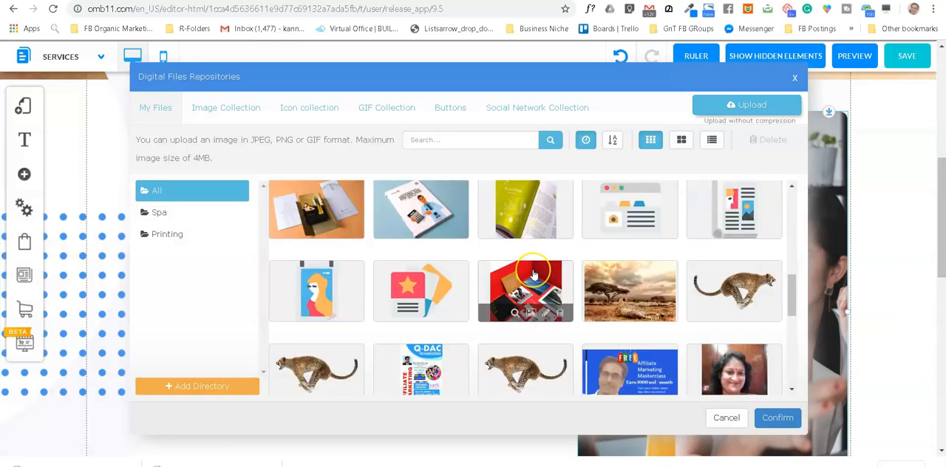
scroll(533, 274, "down", 5)
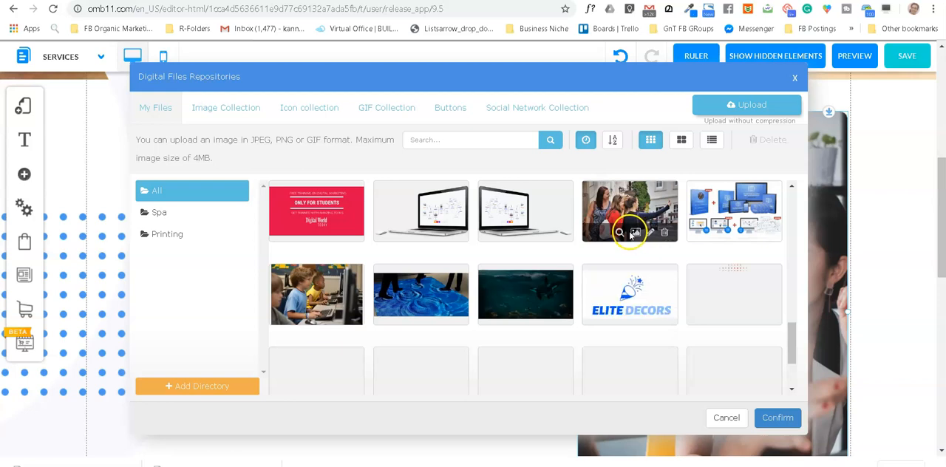
scroll(625, 239, "down", 3)
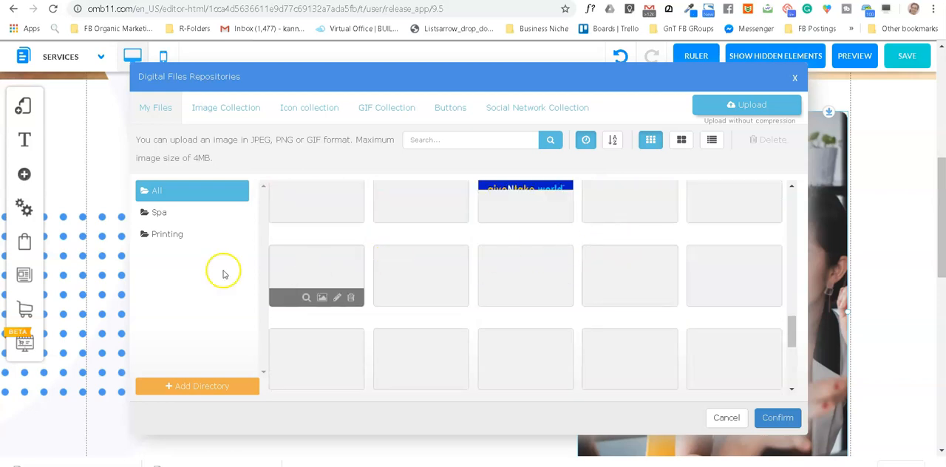
scroll(695, 270, "down", 2)
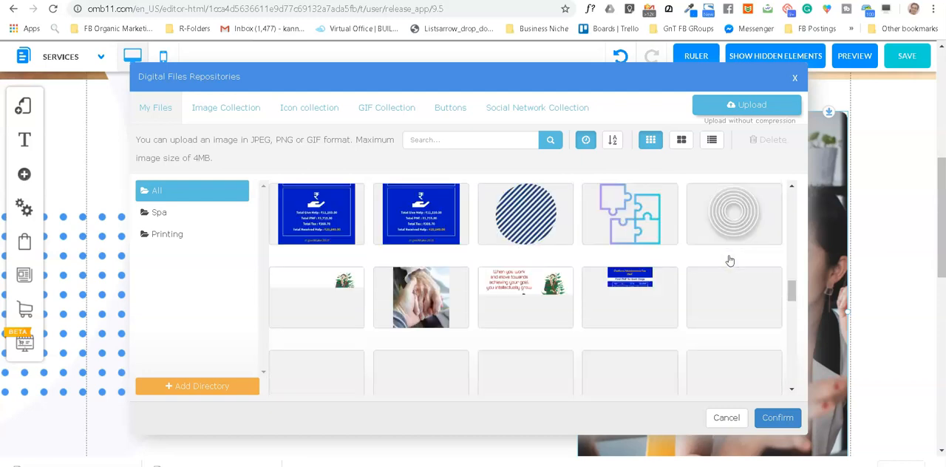
scroll(728, 259, "down", 2)
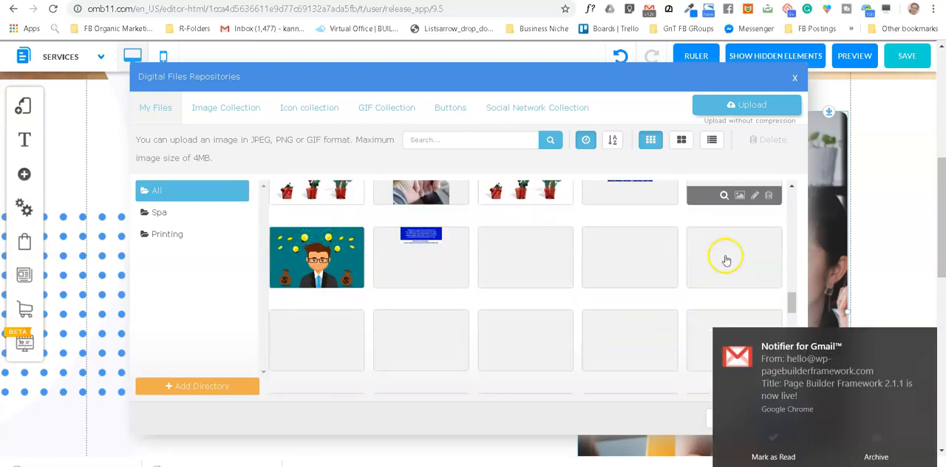
left_click(926, 340)
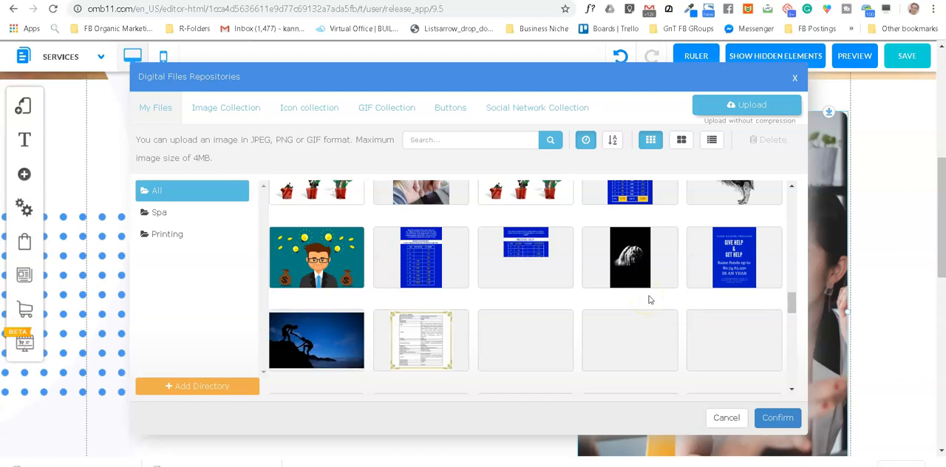
scroll(541, 296, "down", 1)
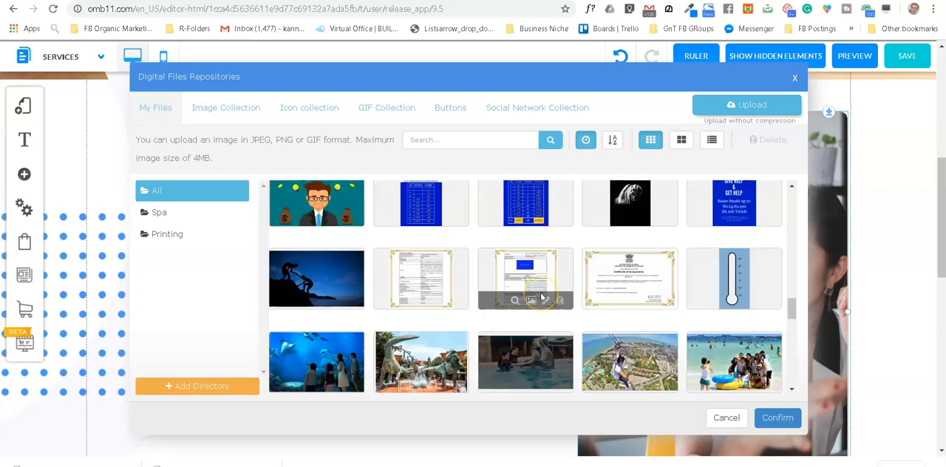
scroll(542, 295, "down", 2)
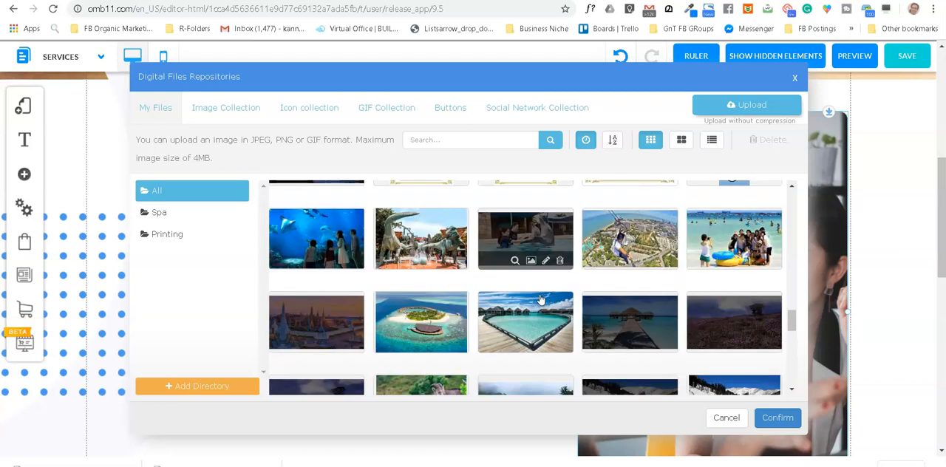
scroll(540, 298, "down", 1)
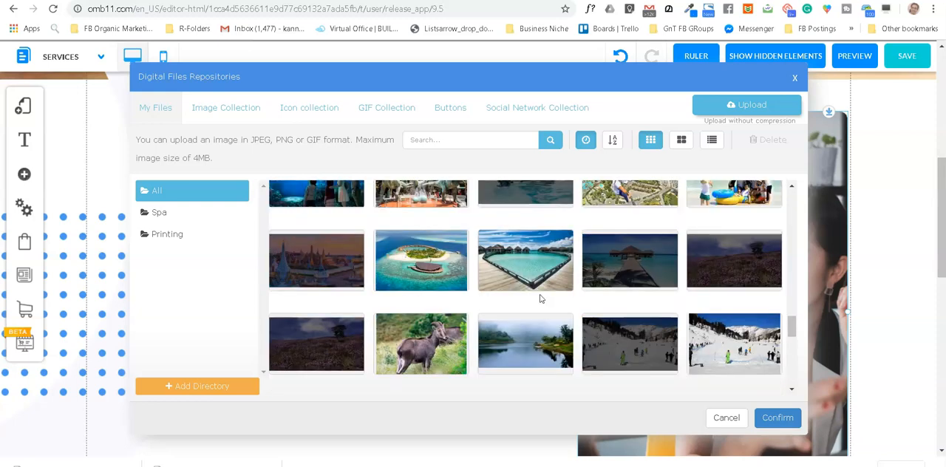
scroll(539, 299, "down", 1)
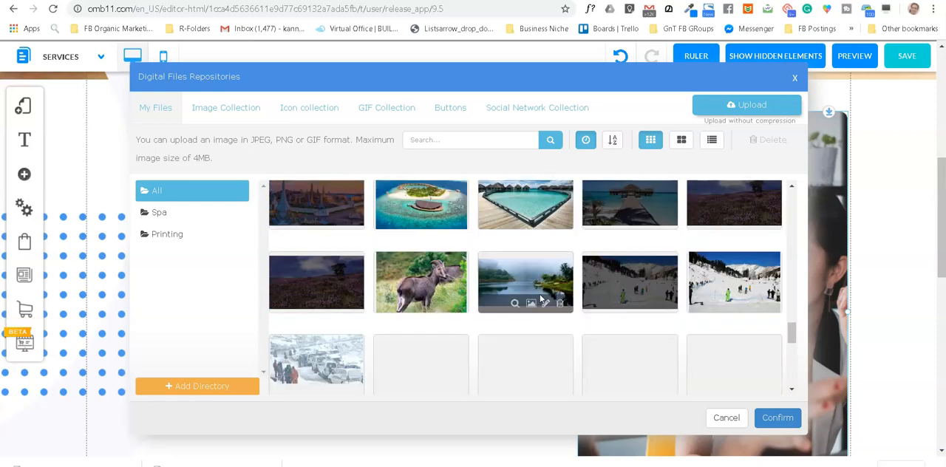
scroll(540, 298, "up", 3)
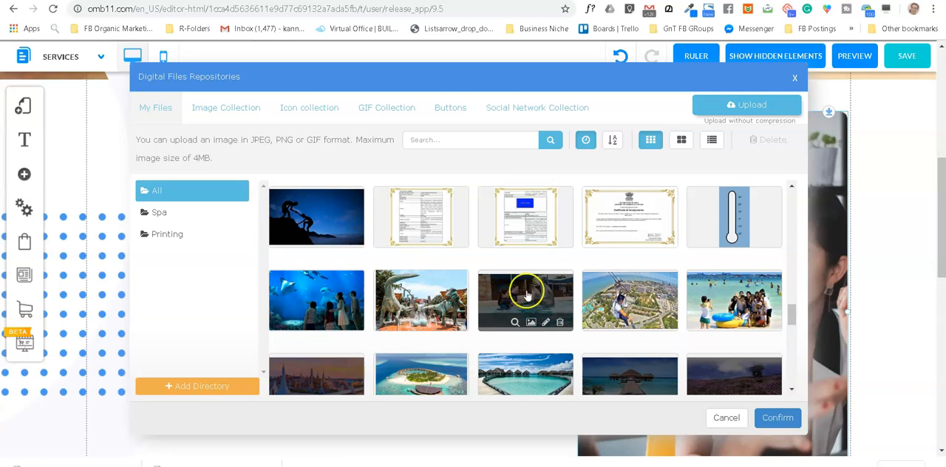
left_click(329, 307)
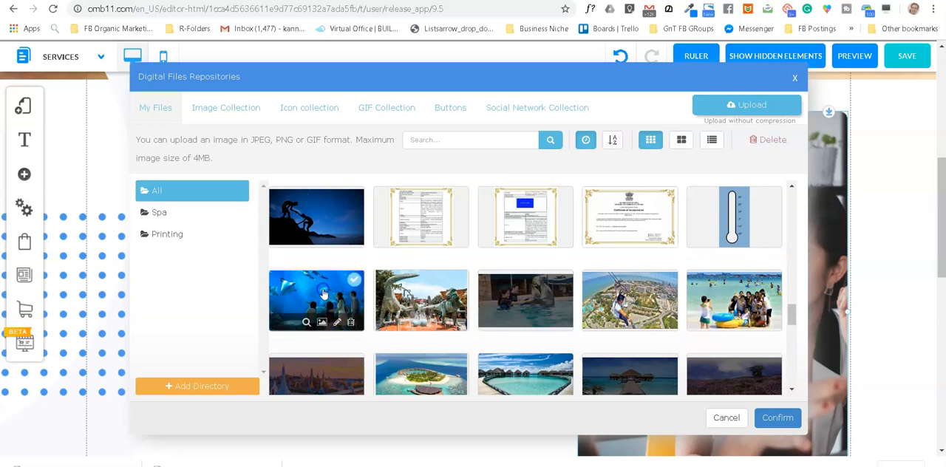
left_click(778, 418)
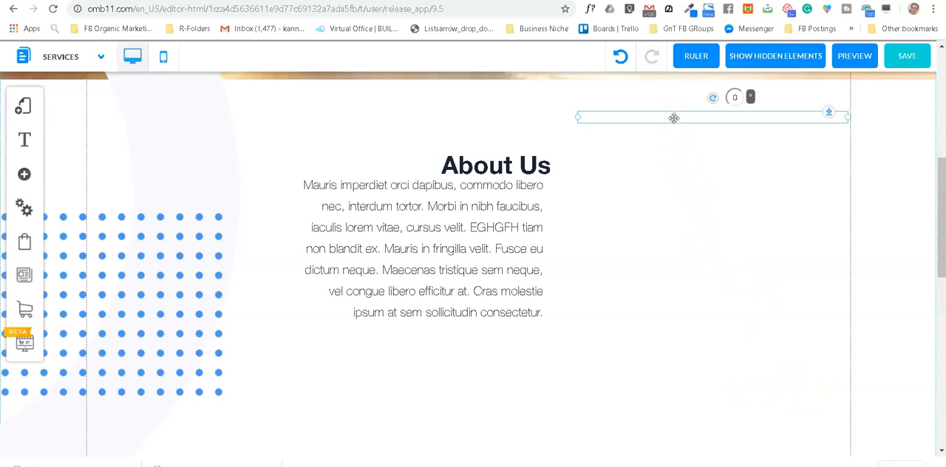
Step: Lower the aquarium photo beside the About Us text, enlarge it to the page guide, and shift the About Us text box slightly left
left_click_drag(729, 192, 643, 343)
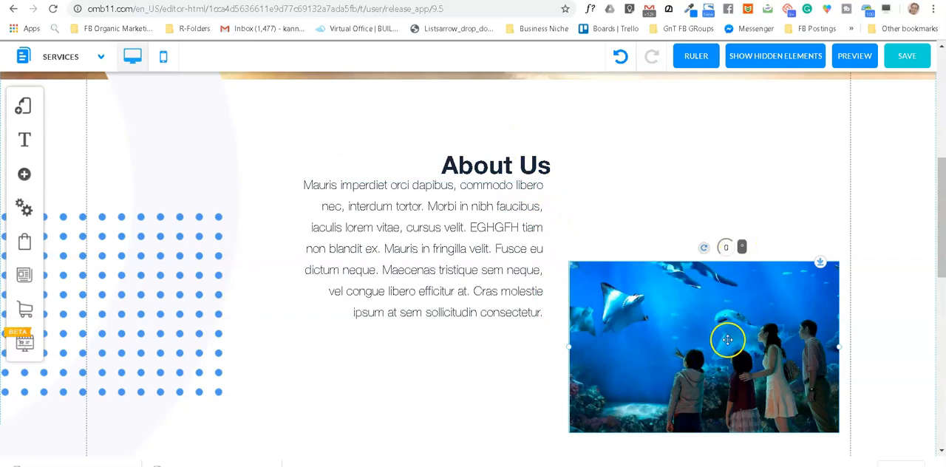
scroll(739, 184, "up", 2)
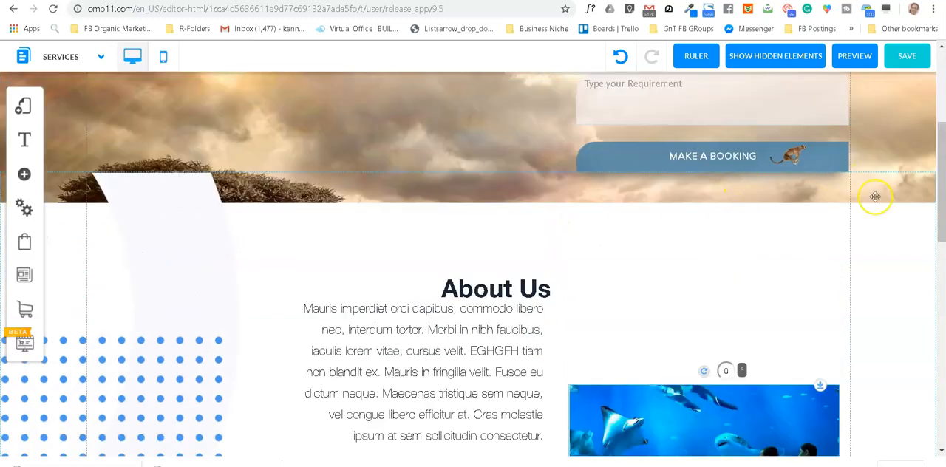
scroll(802, 238, "down", 1)
left_click(767, 403)
left_click_drag(569, 414, 524, 418)
left_click_drag(689, 395, 713, 345)
left_click_drag(490, 199, 461, 202)
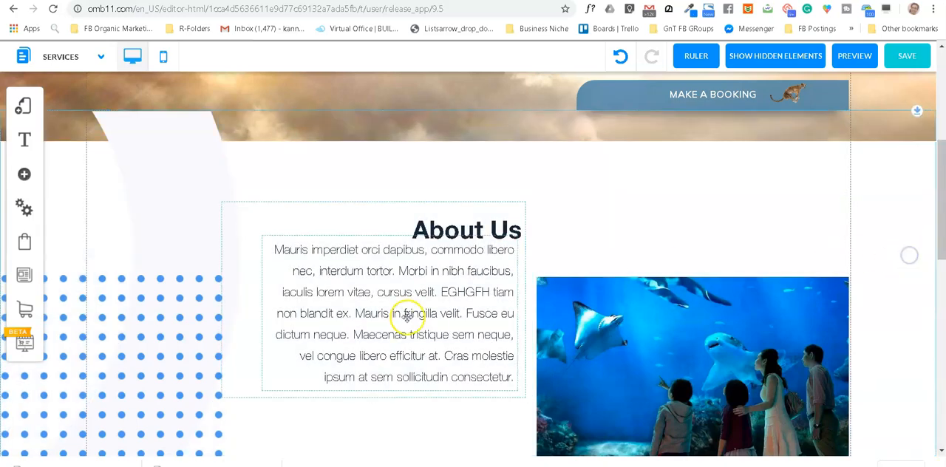
Step: Shorten the About Us section panel so that it ends just below the aquarium photo
scroll(490, 289, "down", 4)
scroll(489, 287, "up", 1)
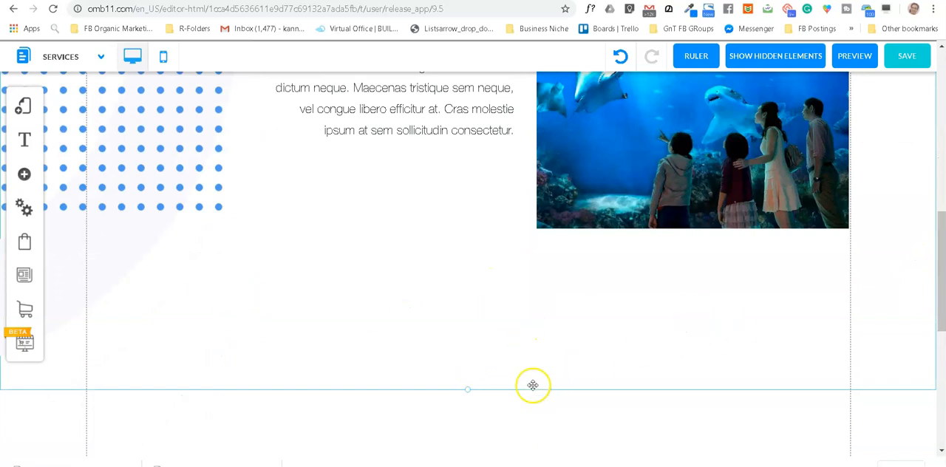
left_click_drag(468, 392, 478, 254)
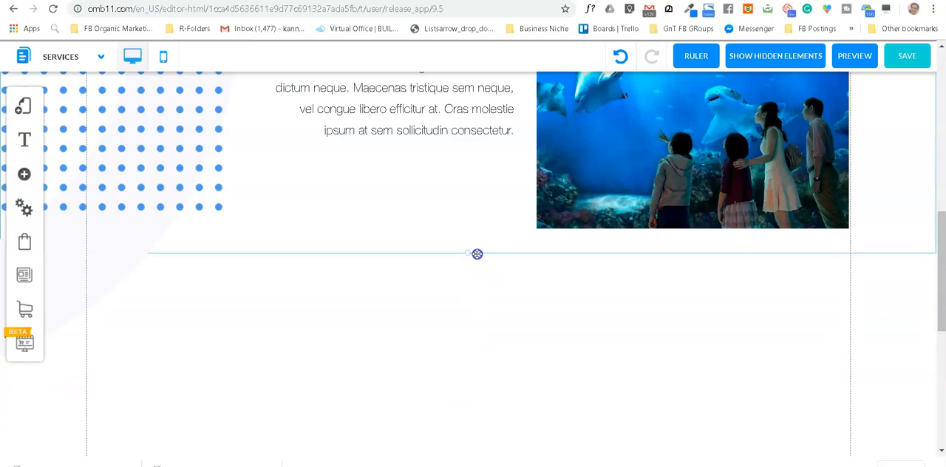
Step: Review the Services page from the header down to the footer, including the pale curved shape behind the blue dots
scroll(699, 300, "up", 10)
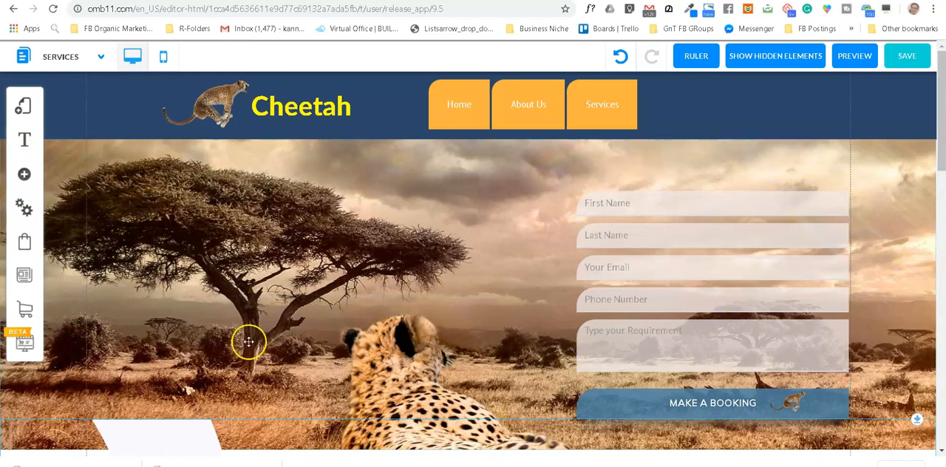
scroll(476, 276, "down", 5)
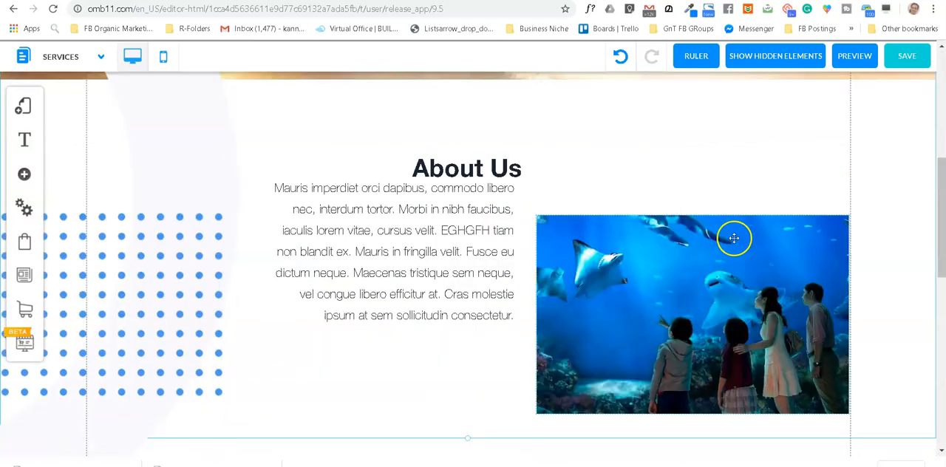
scroll(734, 238, "down", 3)
scroll(560, 311, "down", 1)
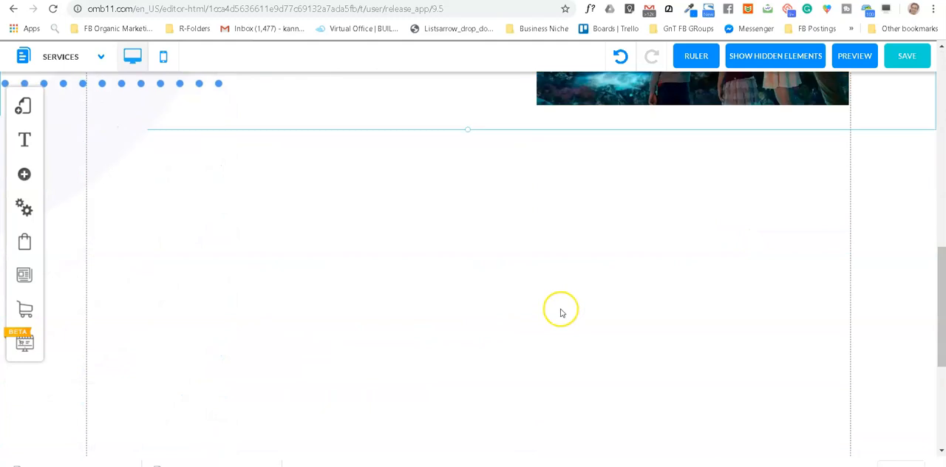
scroll(561, 311, "up", 2)
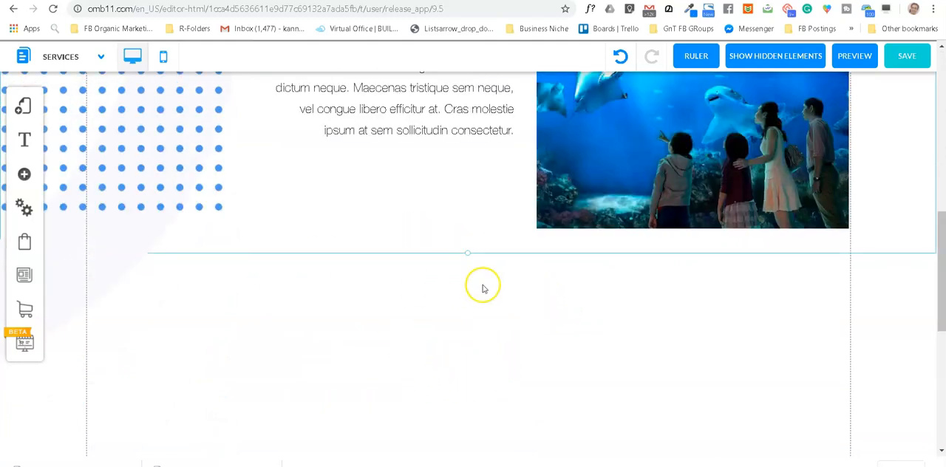
left_click(77, 274)
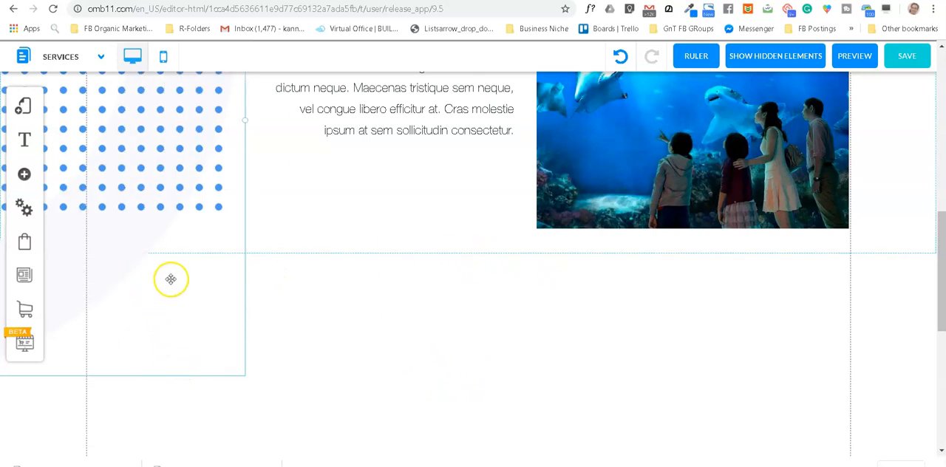
scroll(170, 279, "up", 1)
scroll(182, 279, "down", 3)
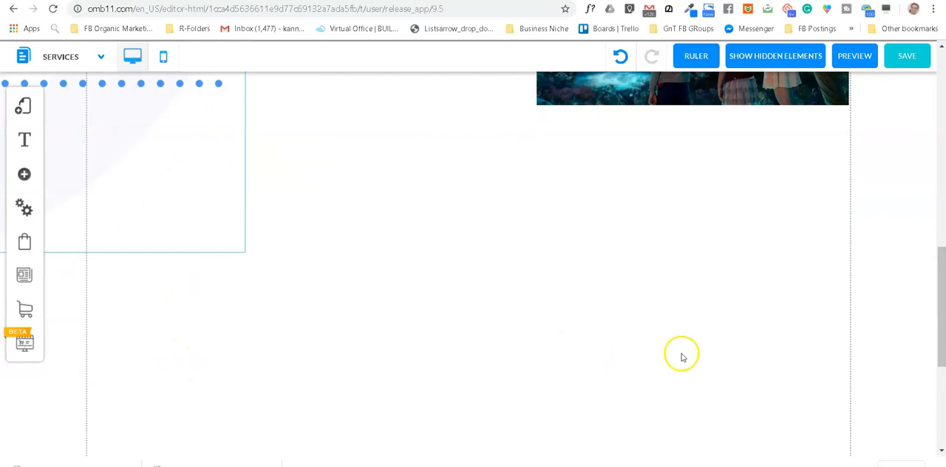
scroll(714, 308, "down", 4)
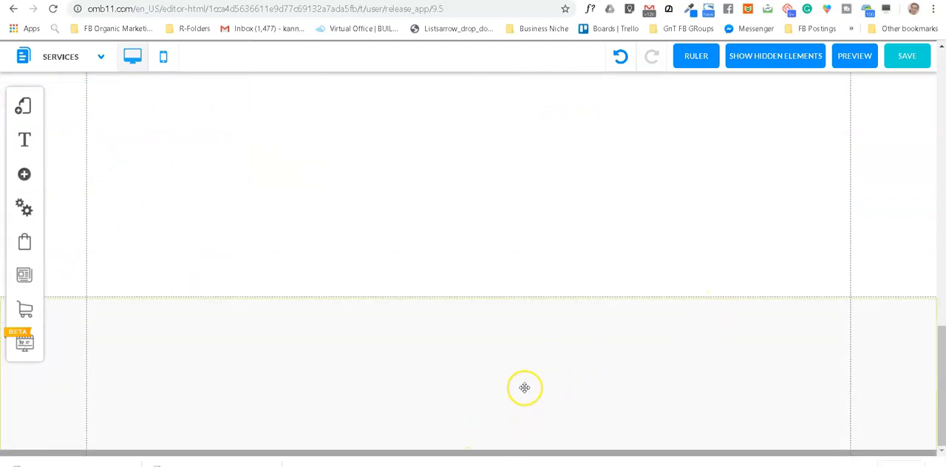
Step: Switch to Canva's color palette generator, copy the Dark Slate Blue code #2B4669, and return to the website builder
mouse_move(487, 328)
left_mouse_down()
mouse_move(498, 350)
mouse_move(498, 319)
left_mouse_up()
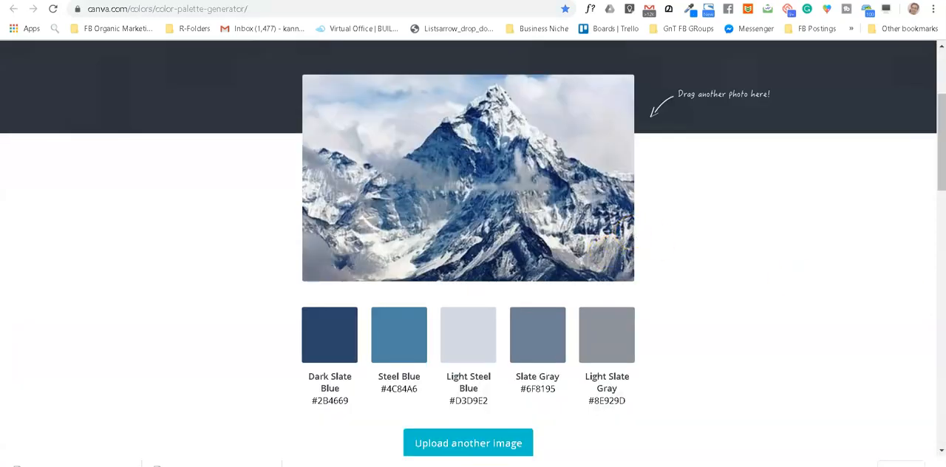
mouse_move(441, 466)
mouse_move(345, 334)
left_click(260, 0)
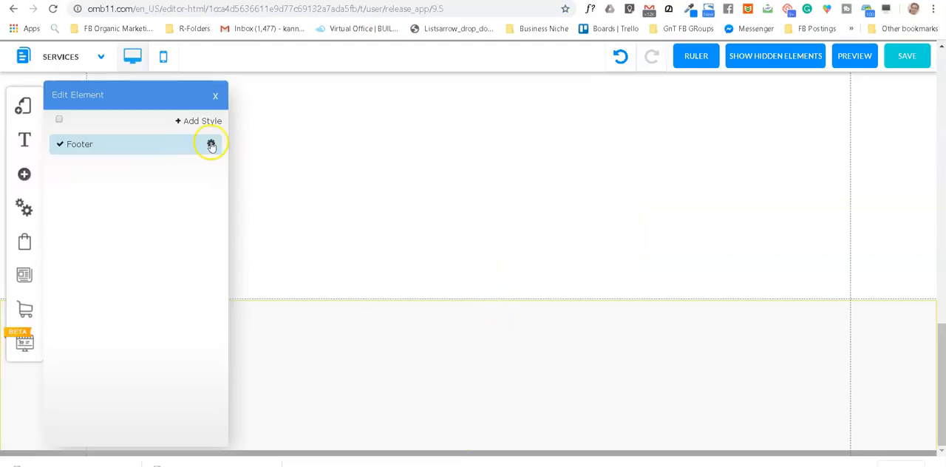
Step: Try to recolour the footer by setting its button style's background colour to #2B4669
left_click(334, 346)
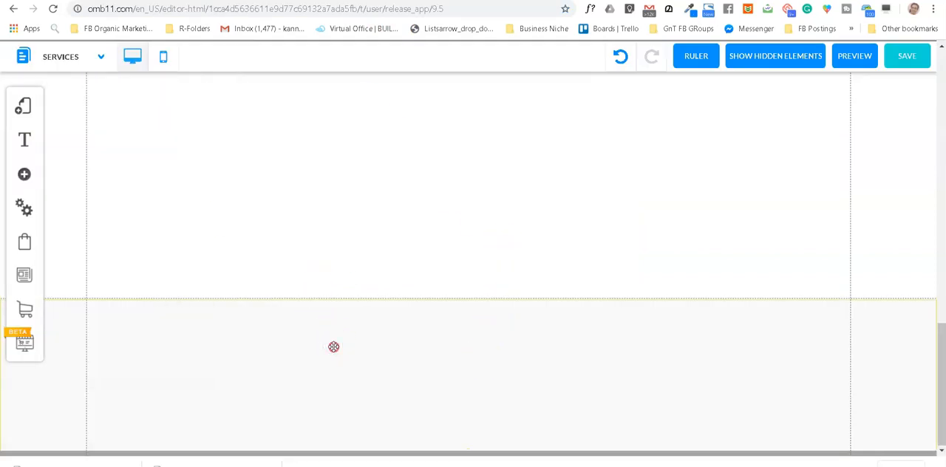
right_click(334, 347)
left_click(426, 232)
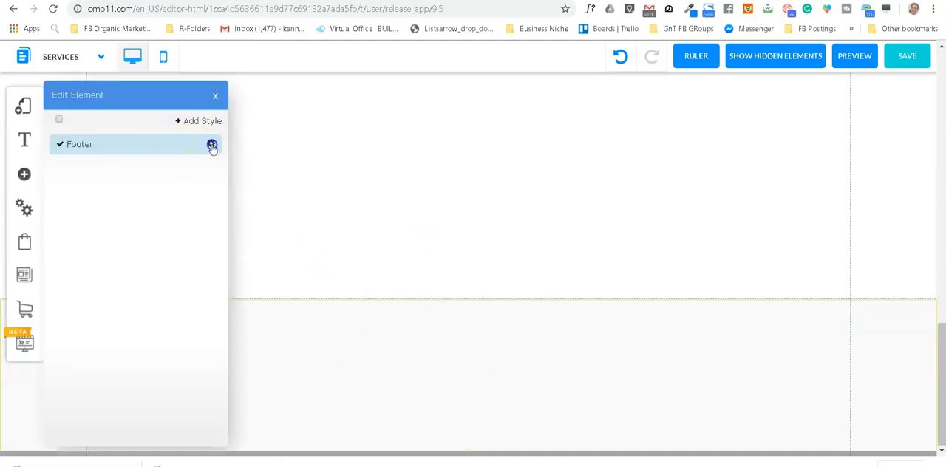
left_click(212, 145)
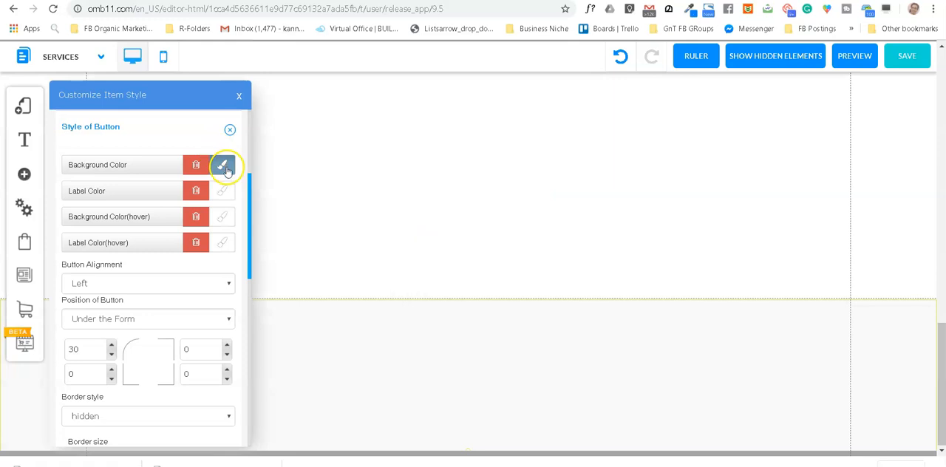
left_click(226, 169)
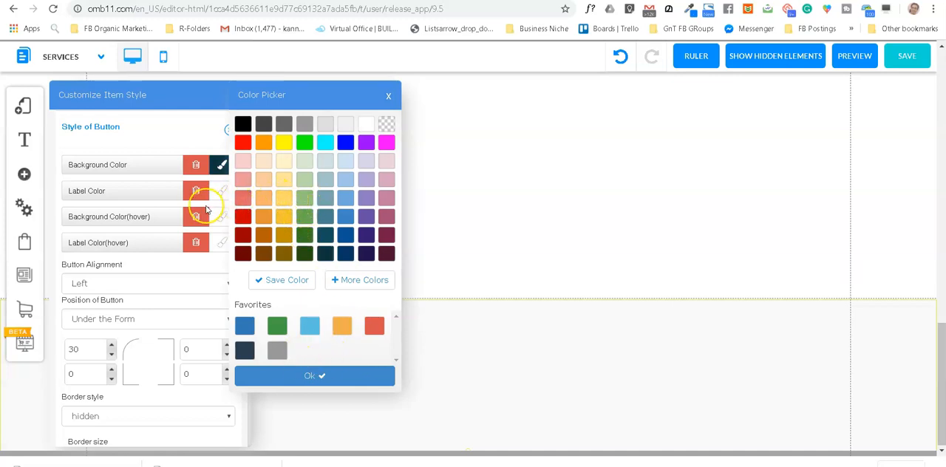
left_click(362, 281)
left_click_drag(454, 259, 368, 258)
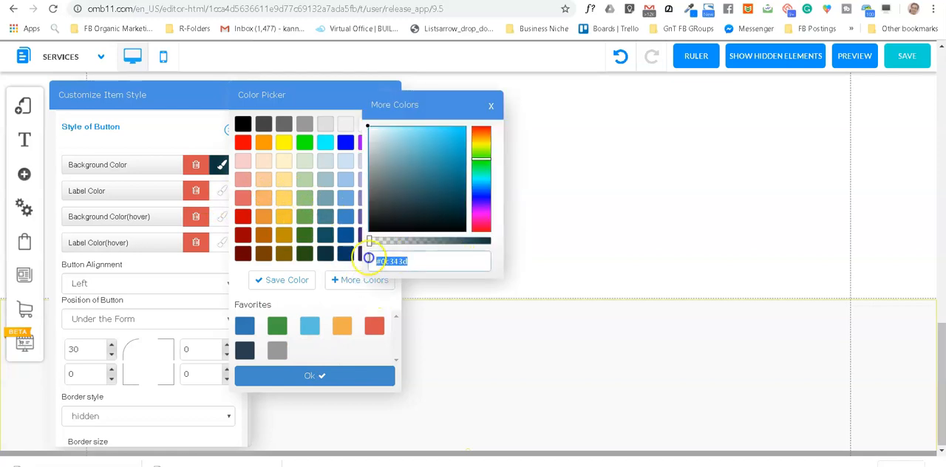
type("rgb(3, 35, 105)")
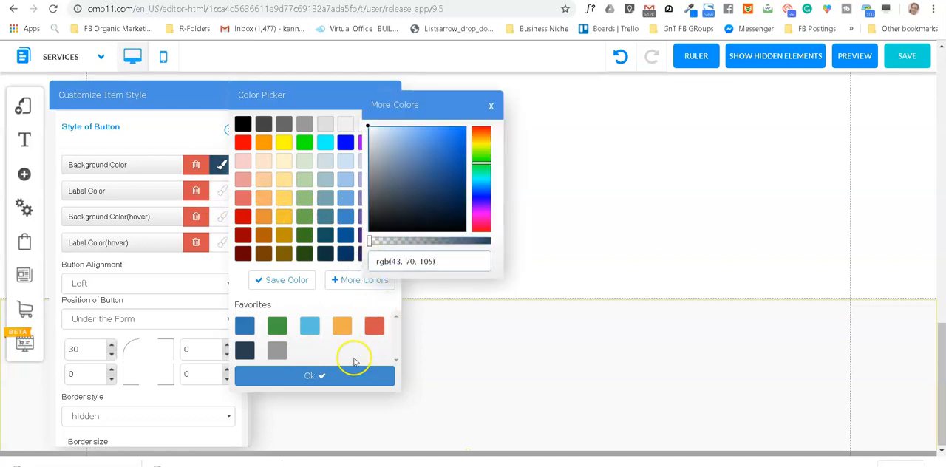
left_click(340, 374)
left_click(361, 372)
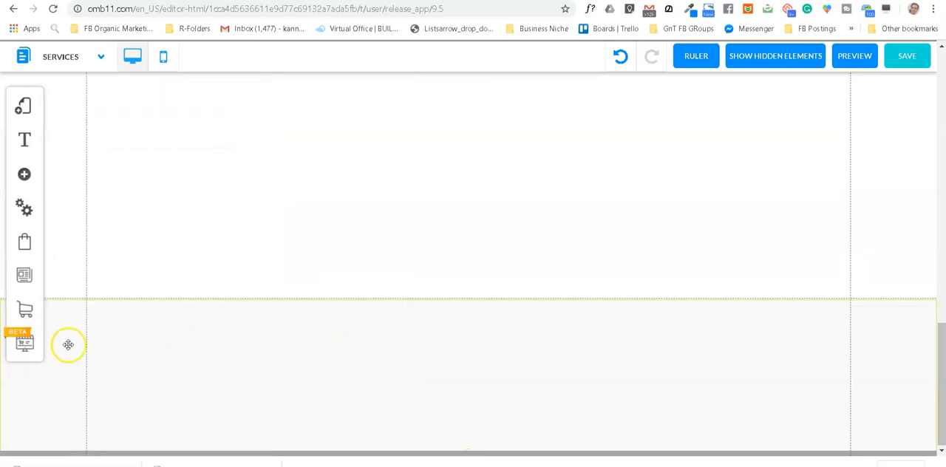
Step: Examine the footer's button style settings, including the colour, border and shadow options
left_click(243, 367)
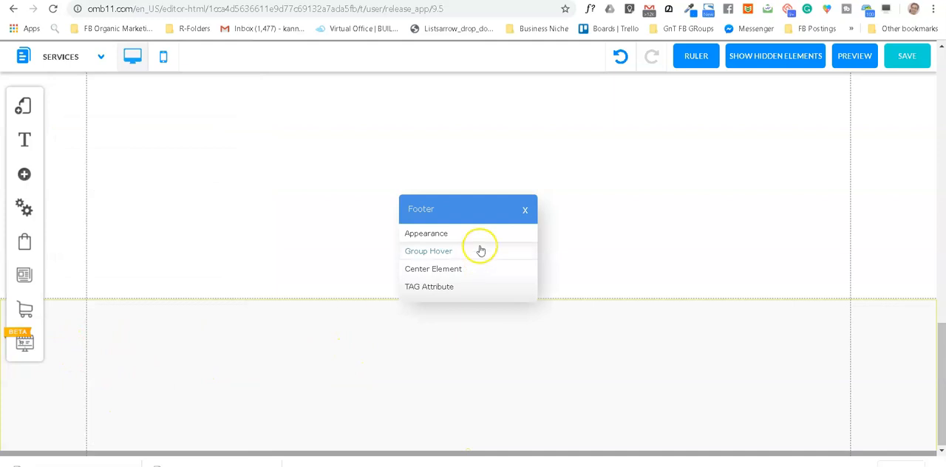
left_click(431, 234)
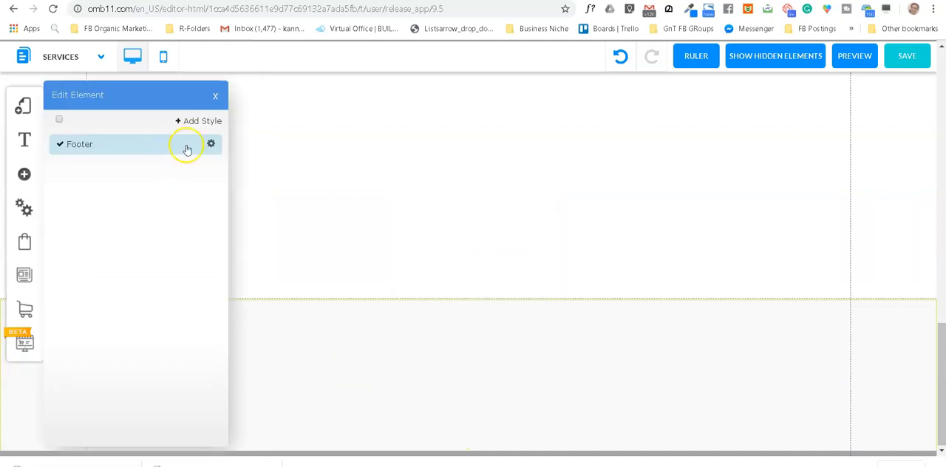
left_click(211, 144)
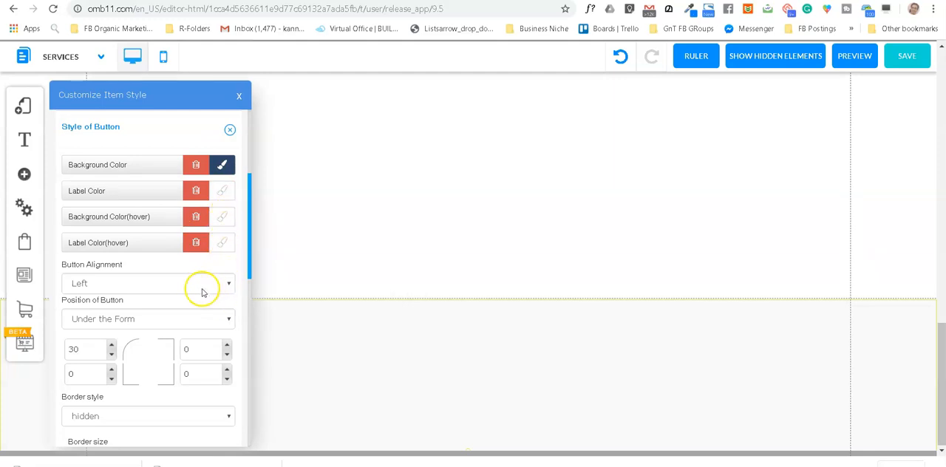
scroll(138, 344, "down", 2)
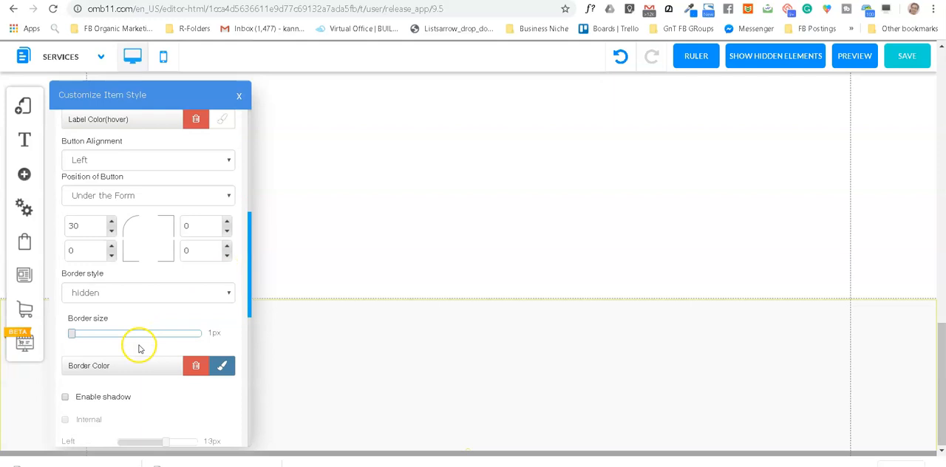
scroll(151, 354, "down", 1)
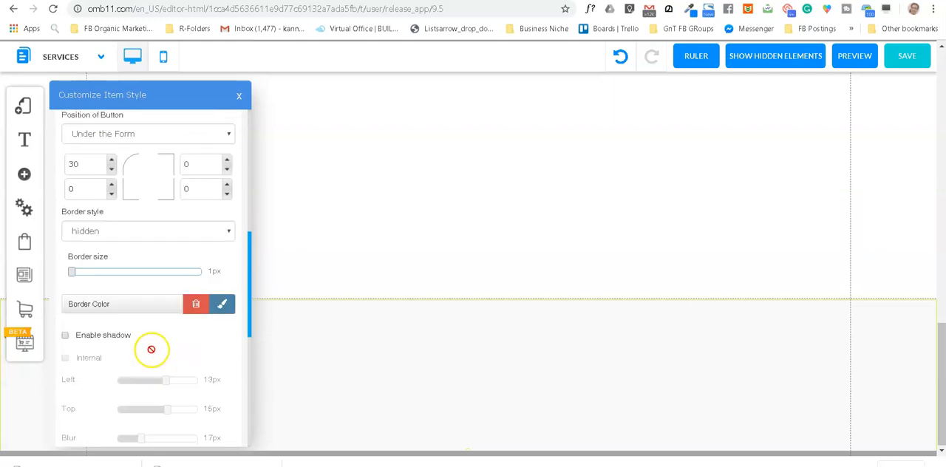
scroll(152, 349, "up", 5)
scroll(190, 230, "up", 2)
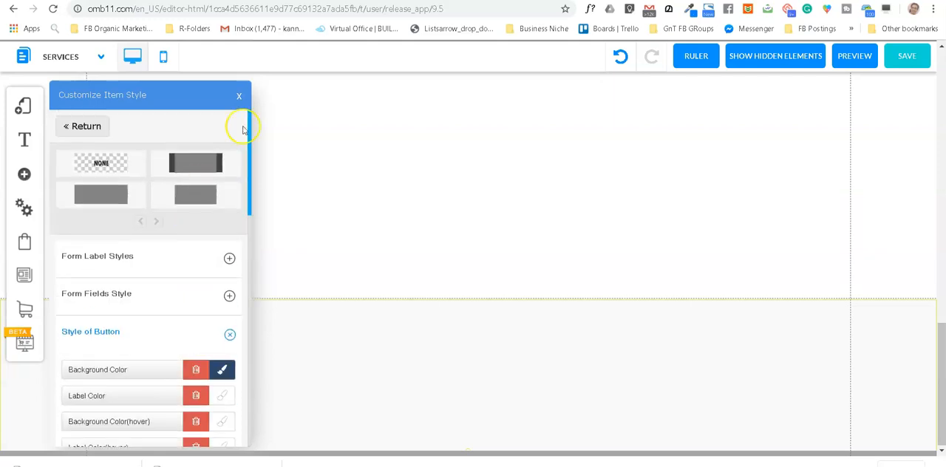
left_click(239, 97)
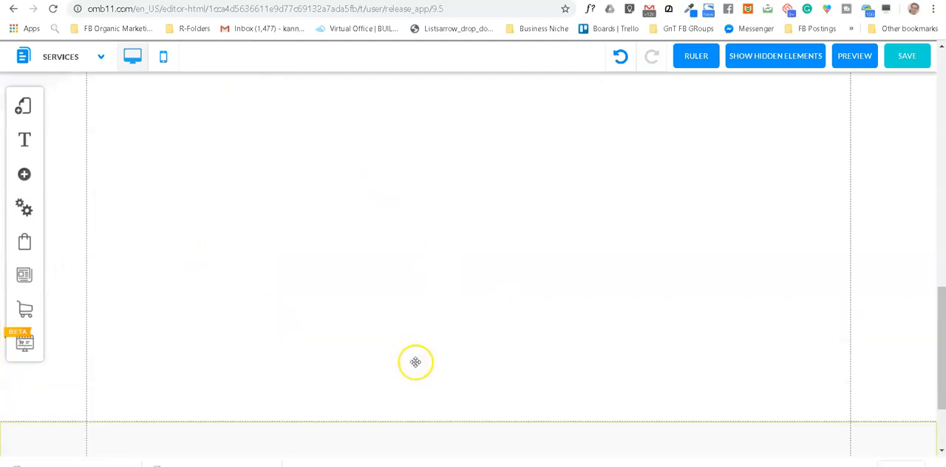
Step: Add a new style titled Tt to the footer and open it for customisation
right_click(415, 363)
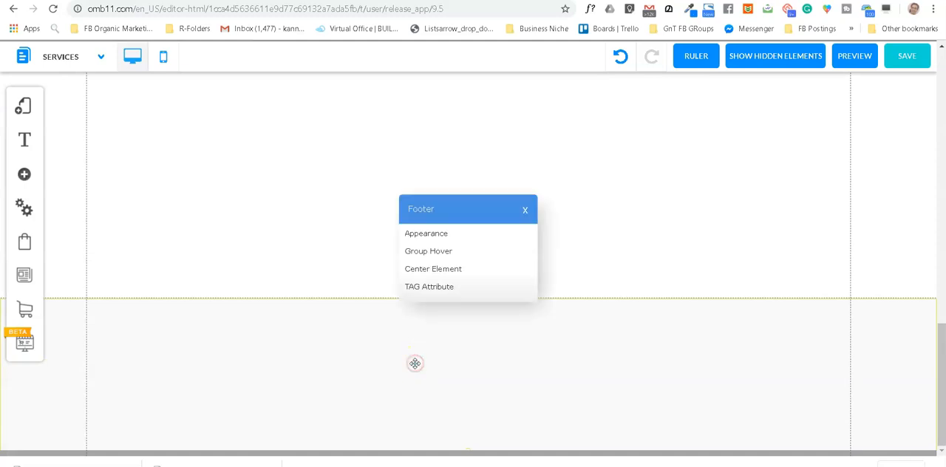
left_click(422, 234)
mouse_move(208, 147)
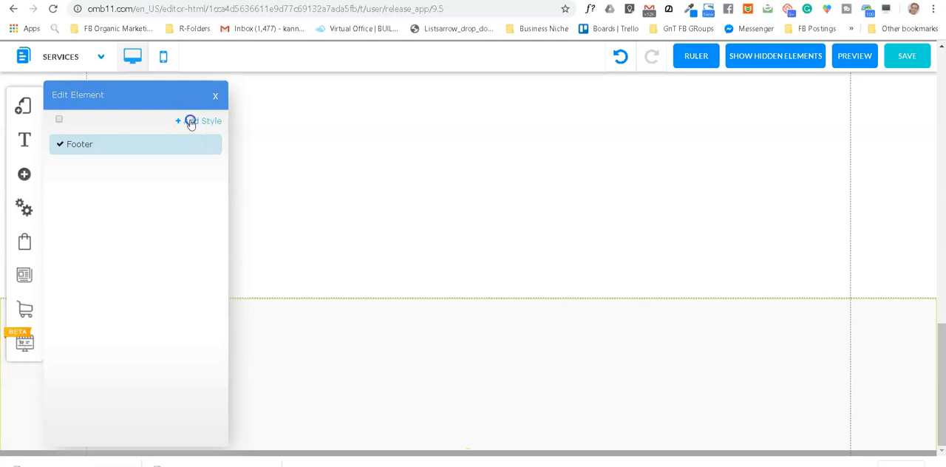
left_click(191, 122)
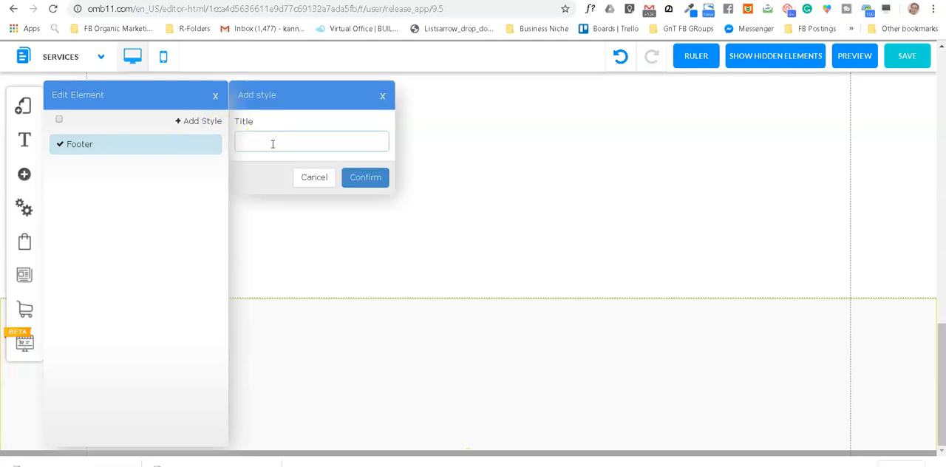
type("Tt")
left_click(365, 180)
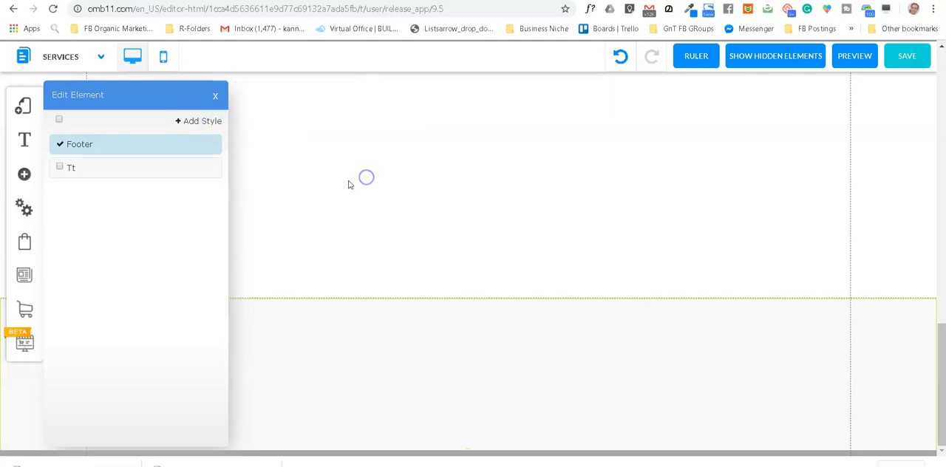
left_click(186, 168)
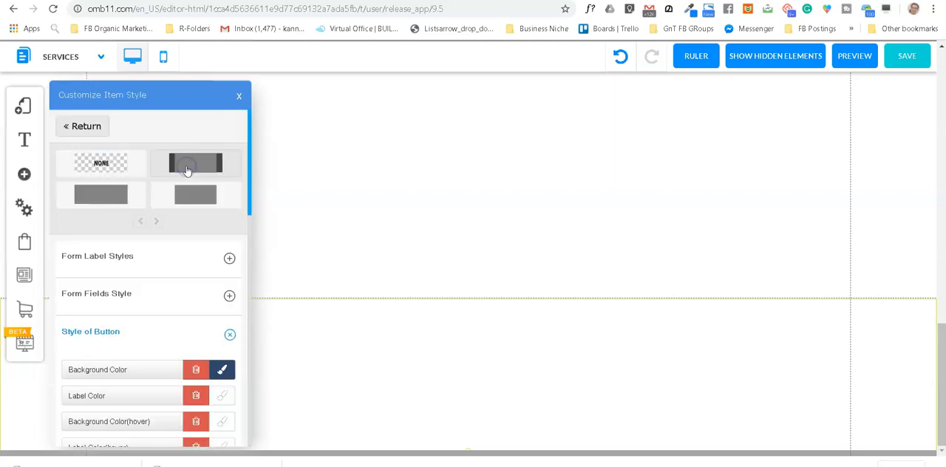
Step: Give the footer style the full-width plain rectangle design and set its background colour to #2B4669
left_click(114, 196)
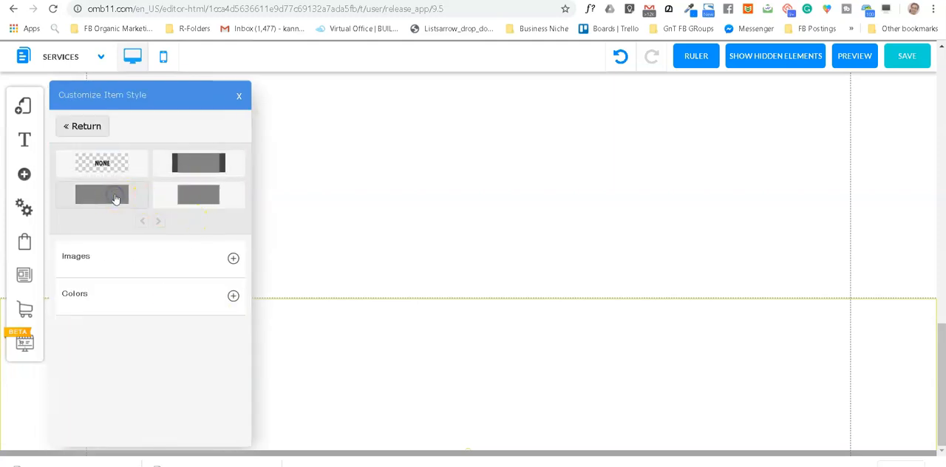
left_click(232, 298)
left_click(228, 337)
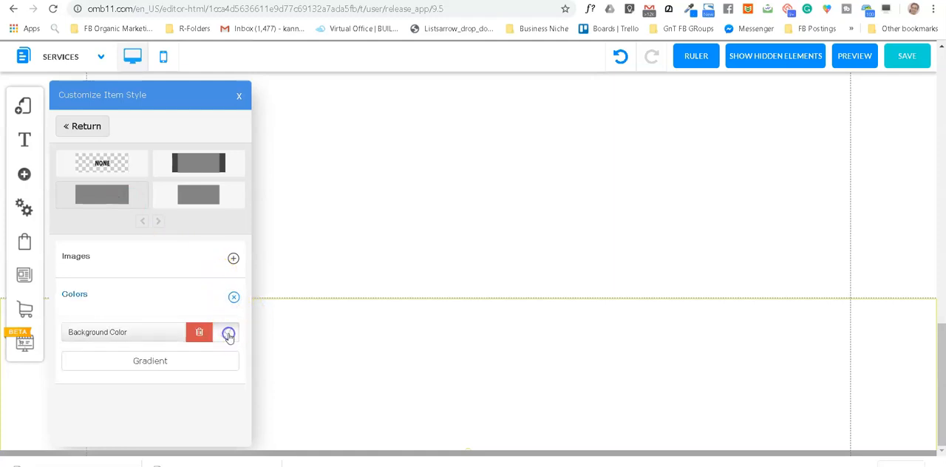
left_click(355, 281)
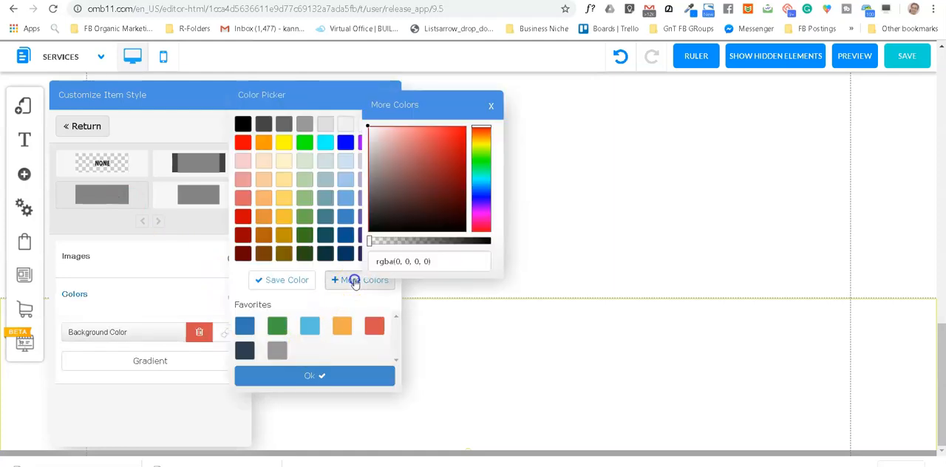
left_click_drag(430, 264, 359, 264)
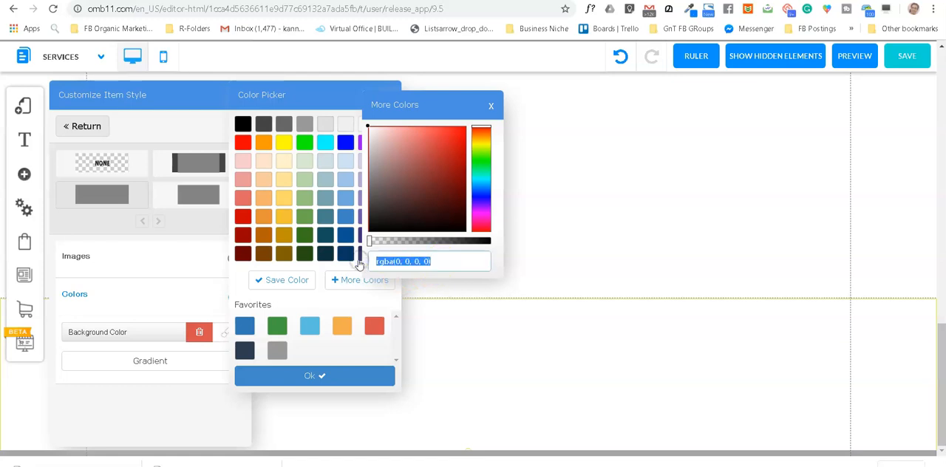
key("ctrl+v")
left_click(313, 376)
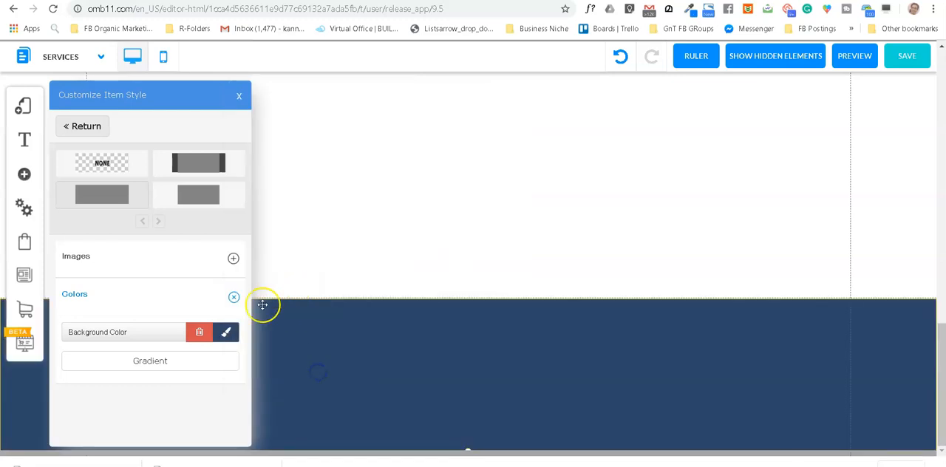
left_click(240, 98)
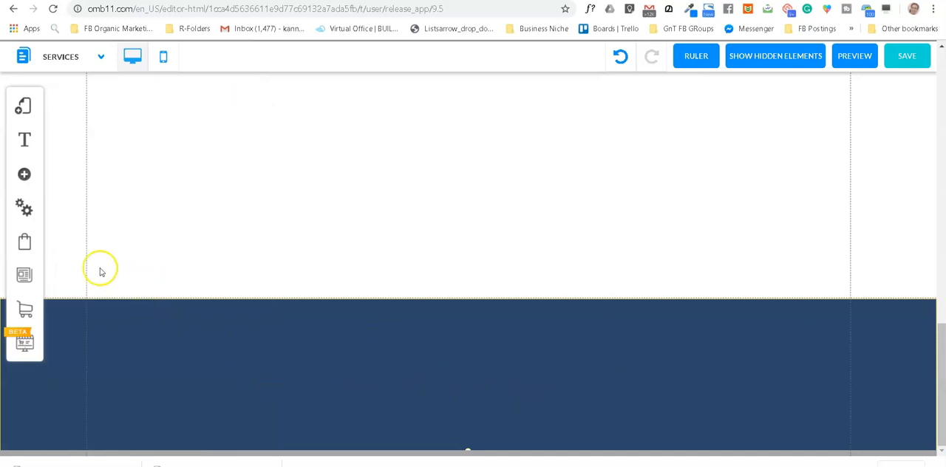
Step: Add the dark navy Classic banner, Standard (Light Blue), to the Services page around the empty area below the About Us section
scroll(540, 320, "up", 3)
scroll(540, 320, "up", 3)
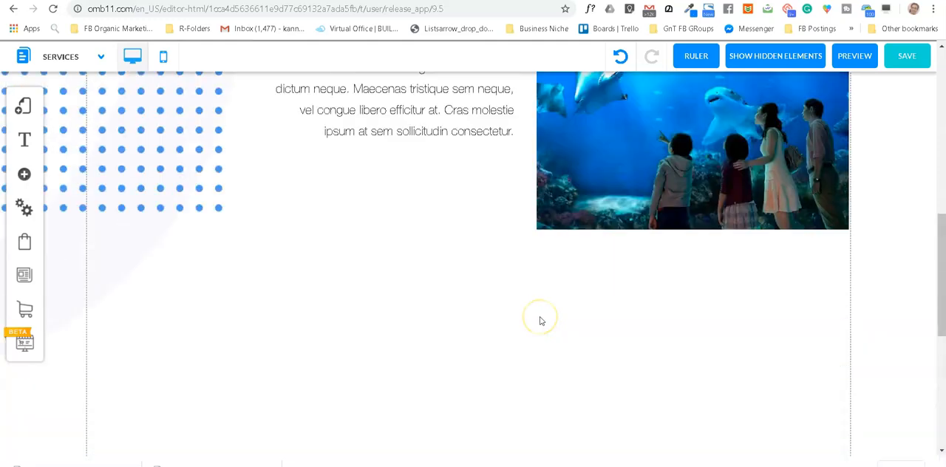
scroll(543, 319, "down", 1)
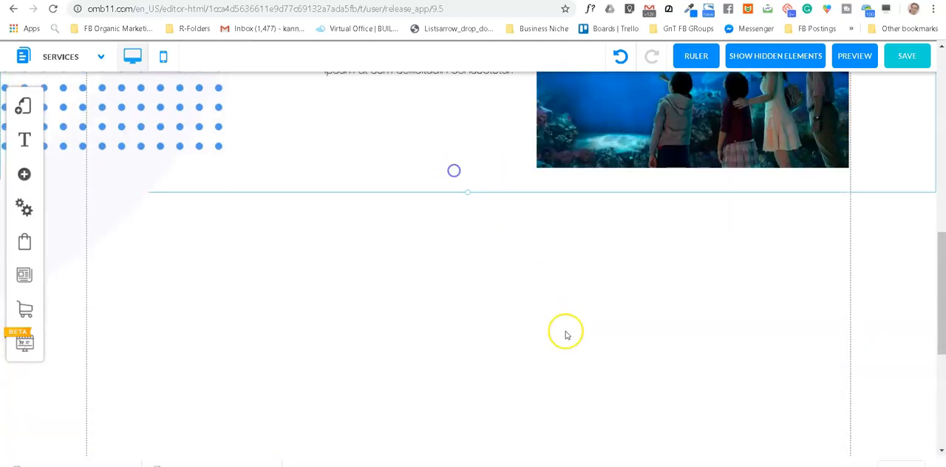
scroll(566, 326, "down", 1)
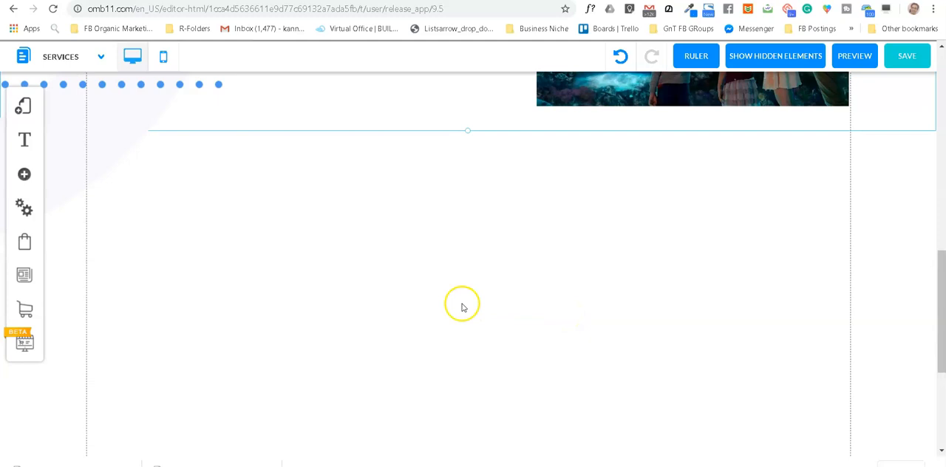
scroll(443, 304, "up", 1)
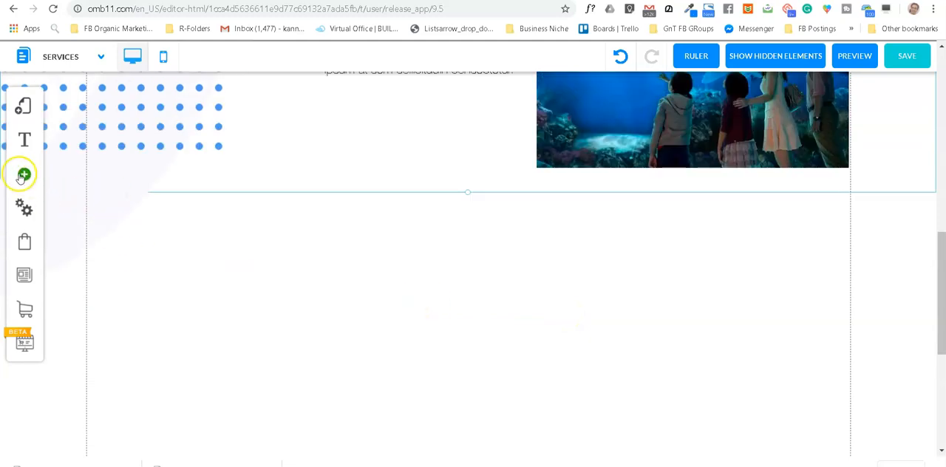
scroll(23, 176, "up", 2)
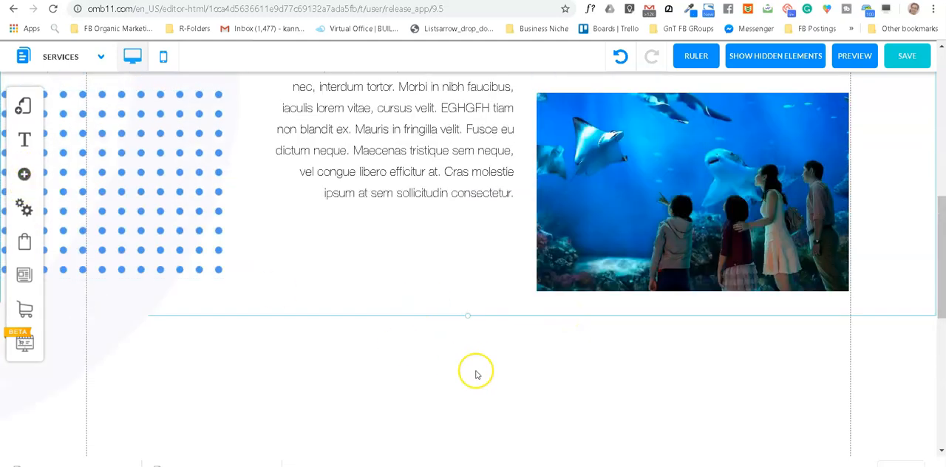
scroll(476, 368, "down", 3)
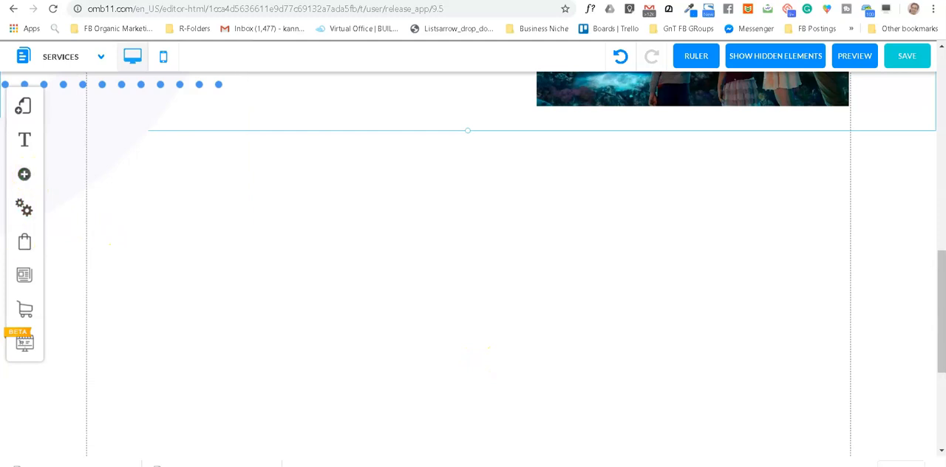
scroll(336, 214, "up", 1)
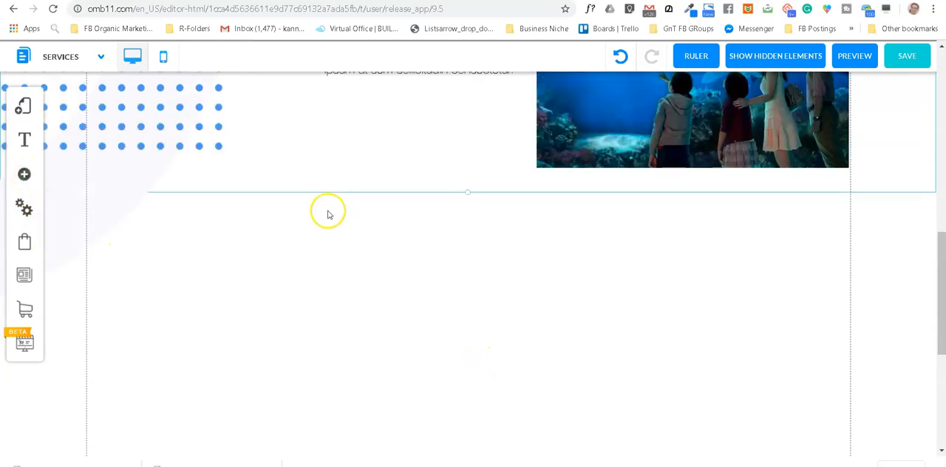
left_click(24, 174)
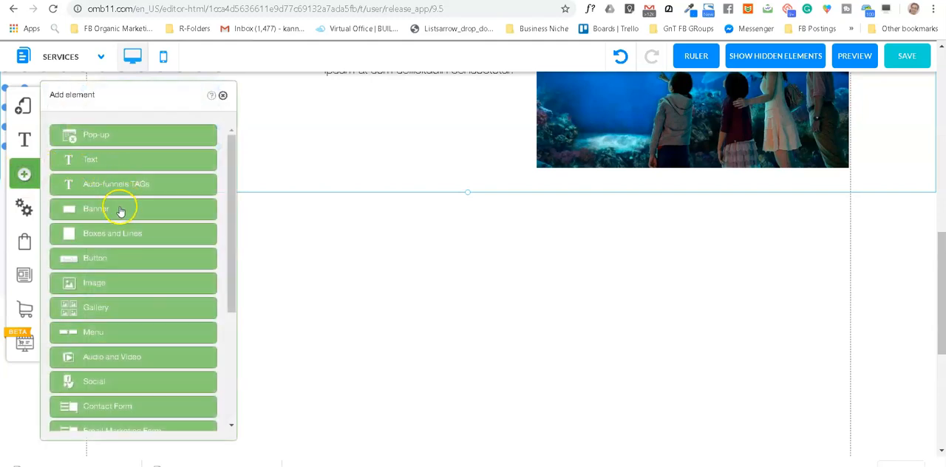
left_click(121, 211)
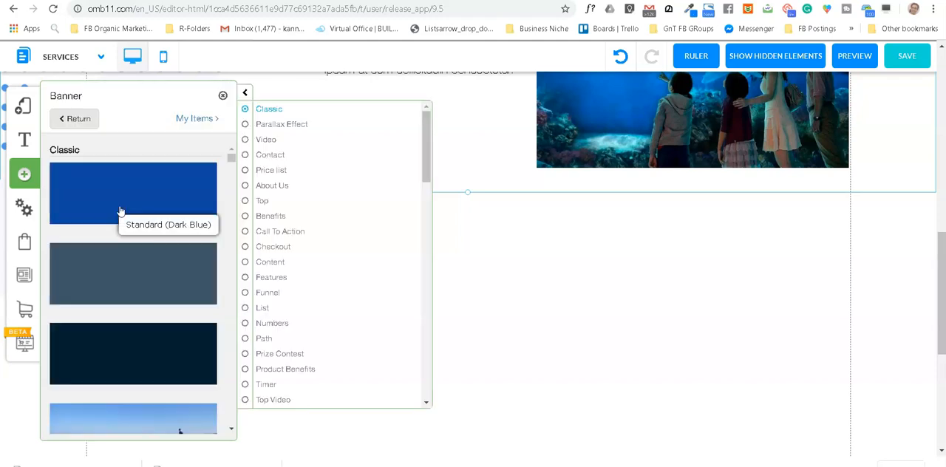
left_click(182, 359)
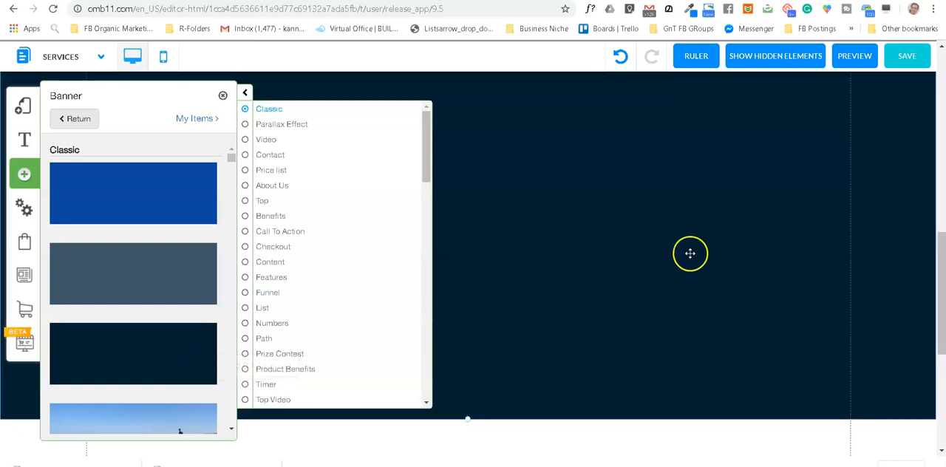
Step: Increase the dark blue footer's height by extending its lower edge at the end of the Services page
scroll(595, 257, "up", 3)
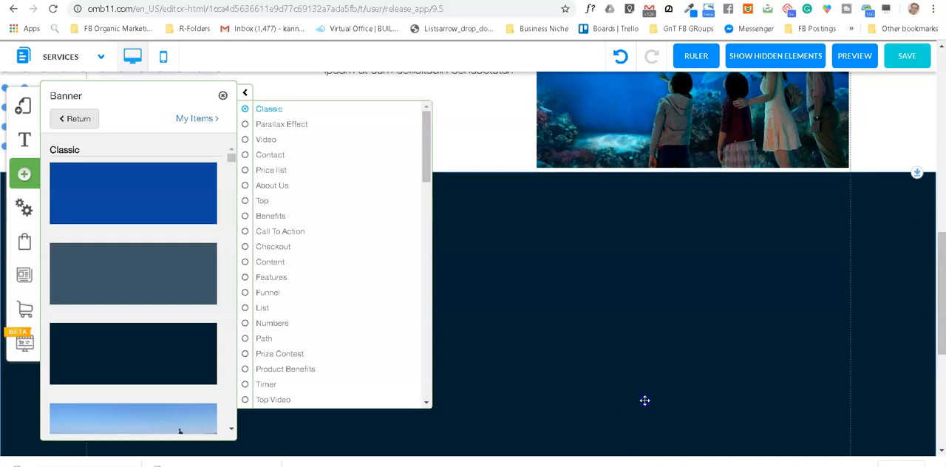
scroll(623, 291, "down", 2)
scroll(622, 266, "down", 5)
left_click(595, 378)
left_click_drag(589, 352, 611, 347)
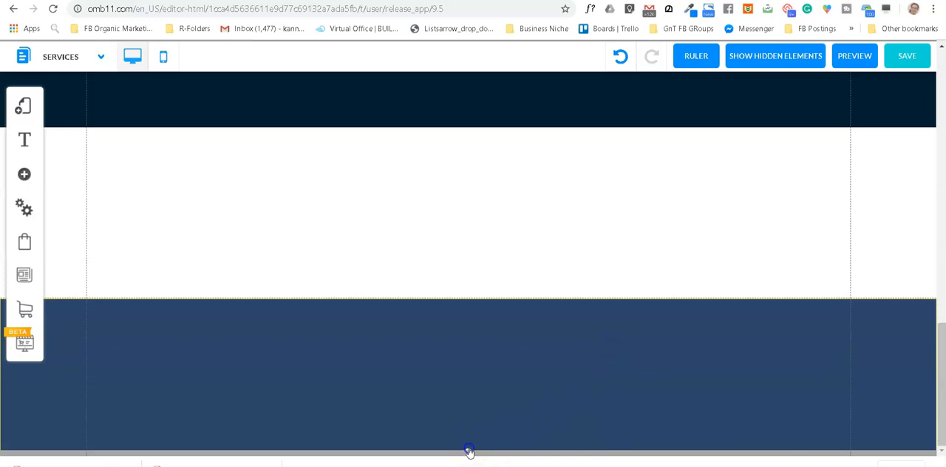
left_click_drag(469, 442, 470, 434)
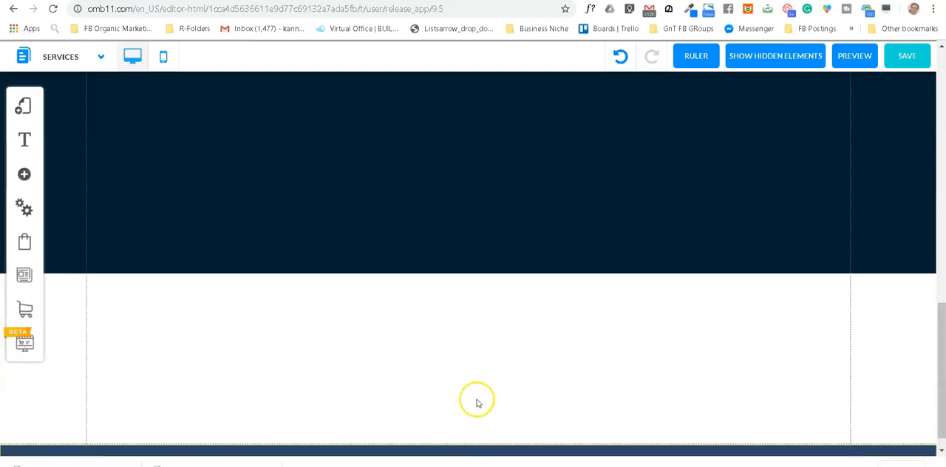
scroll(477, 400, "down", 1)
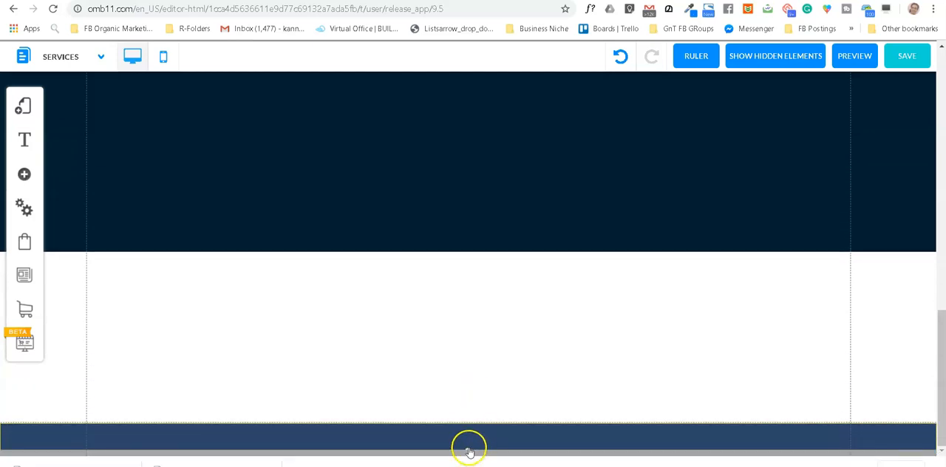
left_click_drag(469, 452, 474, 462)
scroll(488, 387, "down", 1)
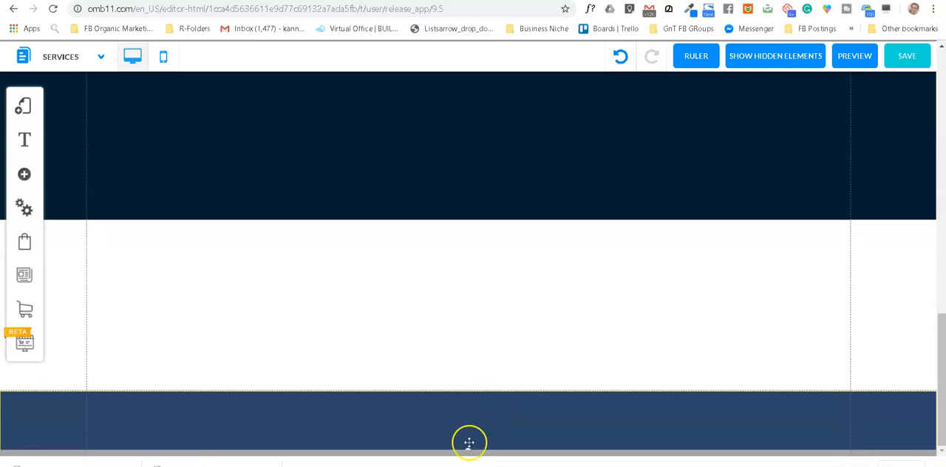
left_click_drag(469, 451, 476, 463)
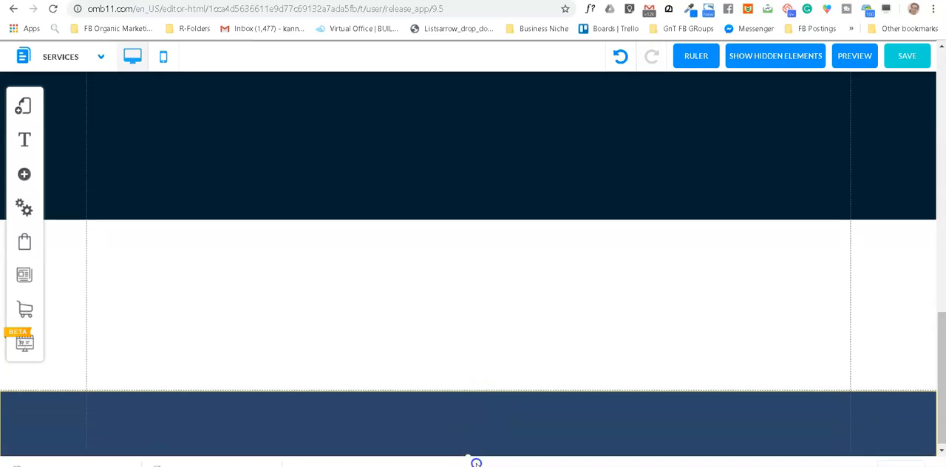
scroll(513, 406, "down", 1)
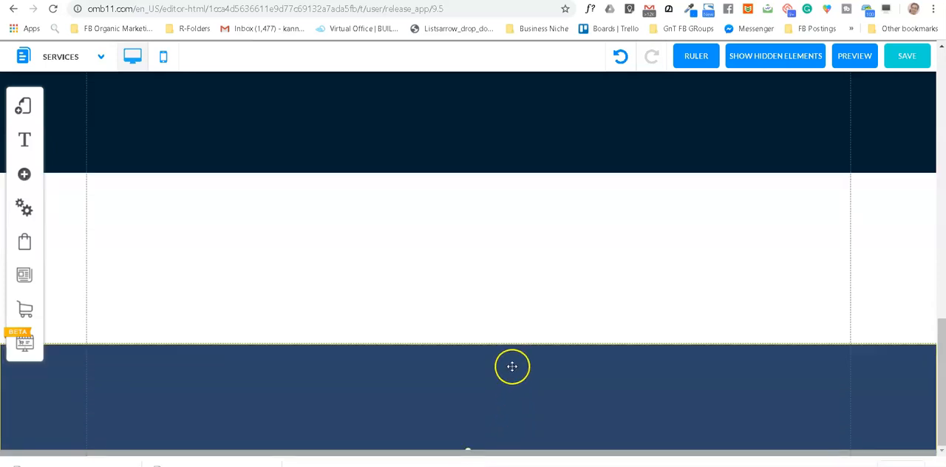
left_click_drag(468, 451, 470, 466)
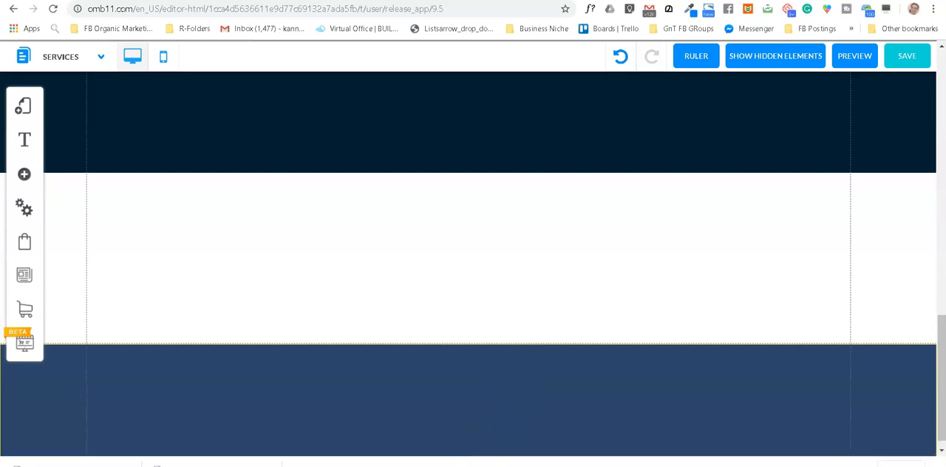
scroll(486, 368, "down", 1)
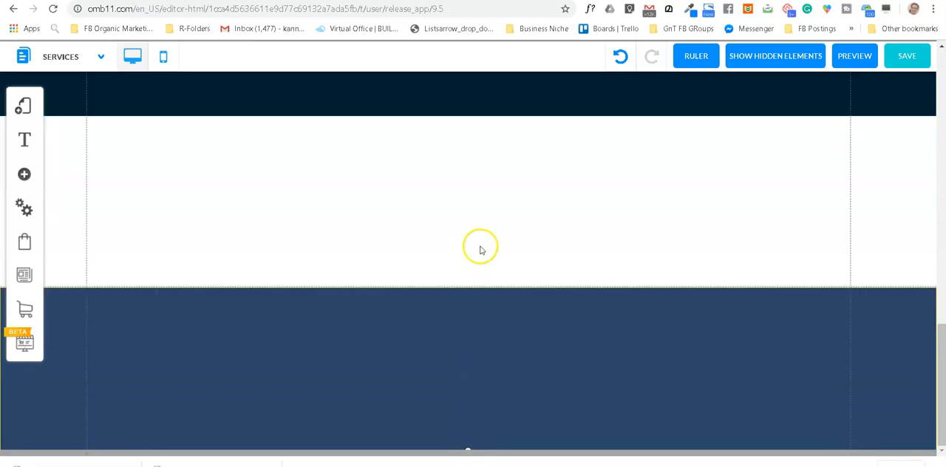
Step: Move the dark navy banner down to meet the footer, leaving a white gap below the About Us section
scroll(486, 243, "up", 5)
left_click_drag(493, 236, 499, 266)
scroll(672, 229, "up", 1)
scroll(671, 229, "down", 3)
left_click_drag(648, 204, 678, 346)
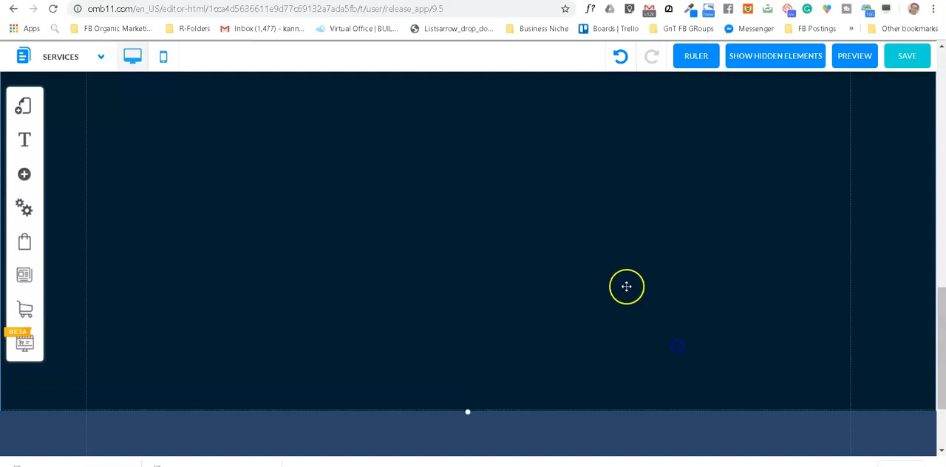
scroll(543, 251, "up", 5)
left_click(517, 369)
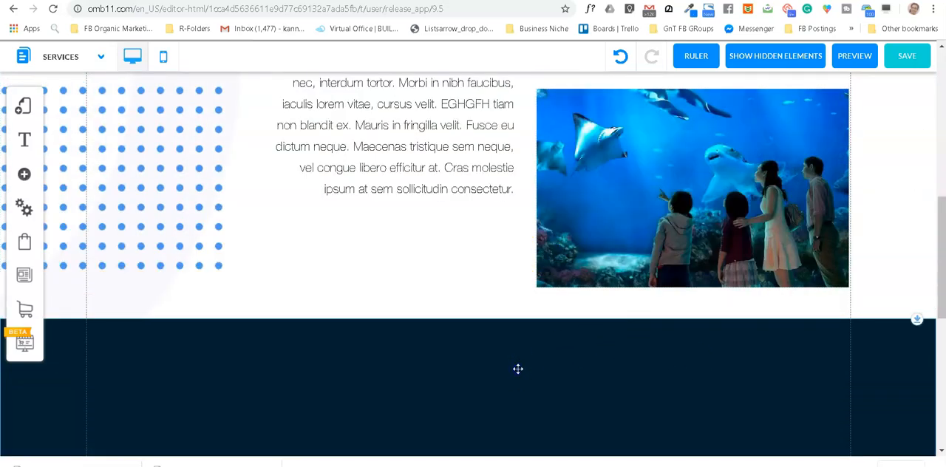
left_click_drag(459, 376, 495, 388)
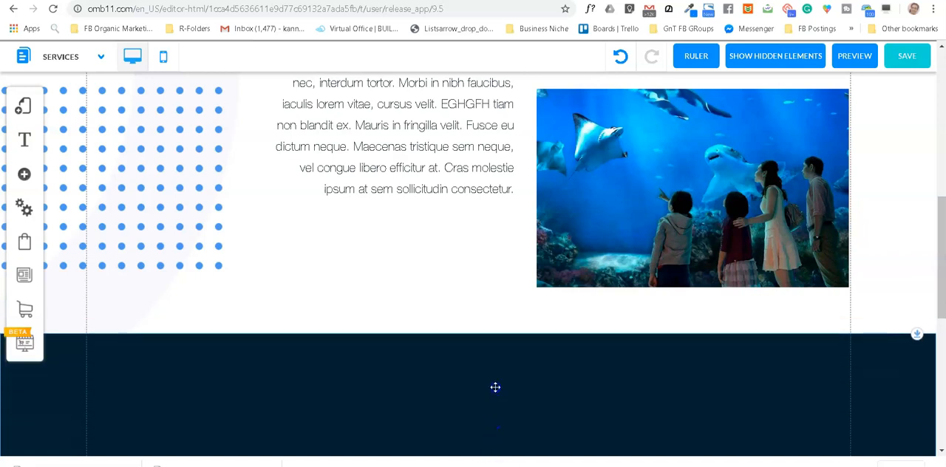
scroll(508, 358, "down", 5)
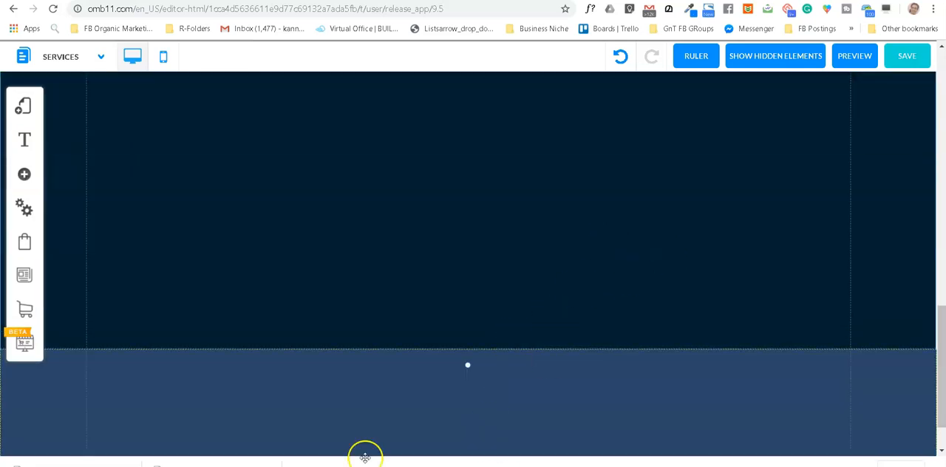
Step: Add the Box with Tab design with the blue multi-tab bar and the phone-and-notebook picture to the Services page
scroll(497, 254, "up", 4)
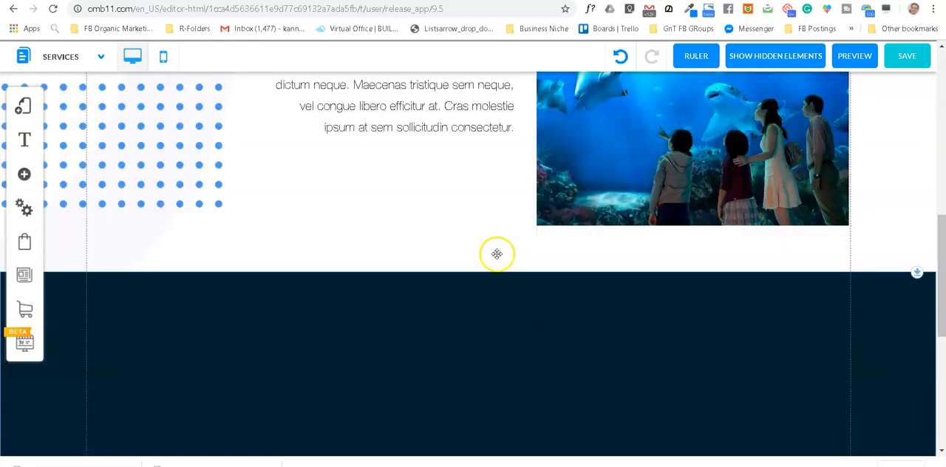
left_click(25, 176)
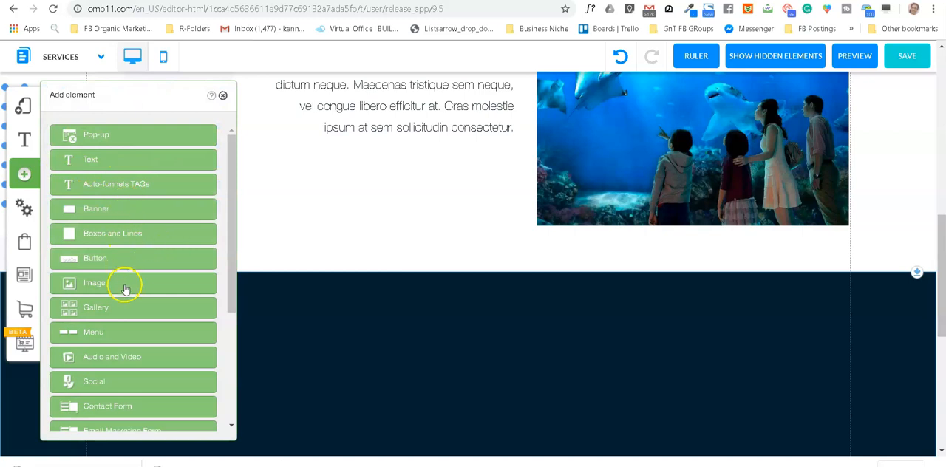
left_click(130, 238)
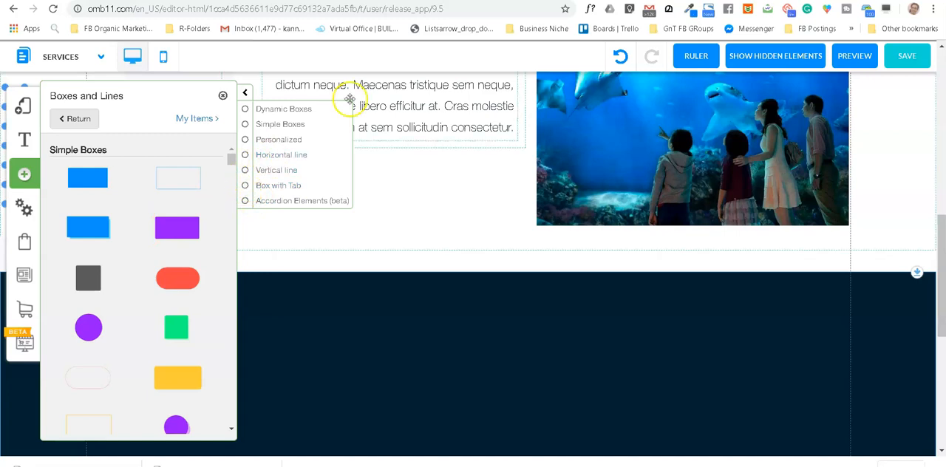
left_click(73, 118)
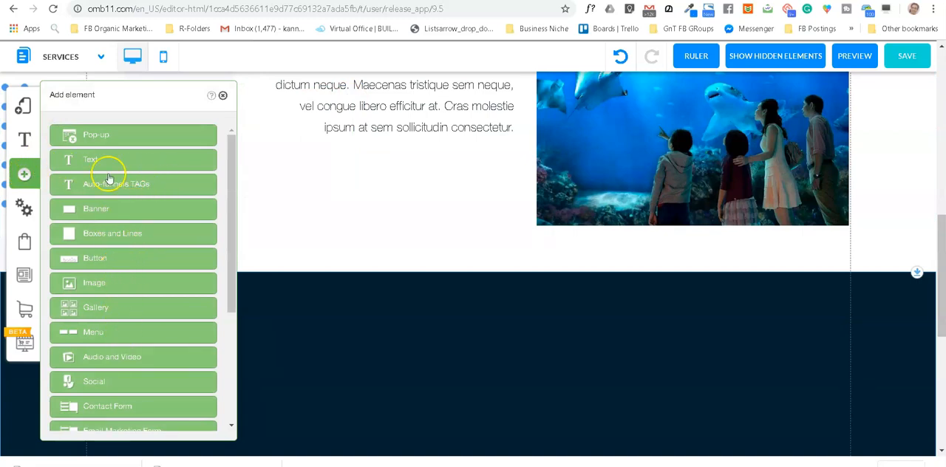
left_click(110, 235)
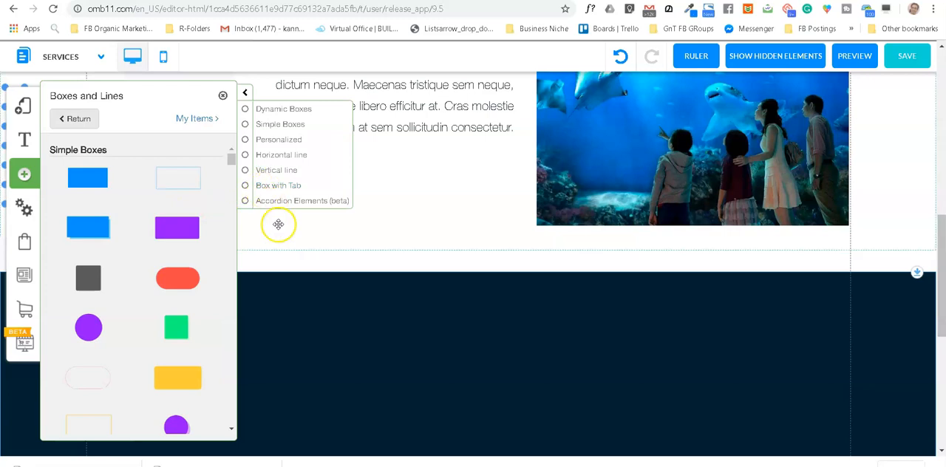
left_click(247, 187)
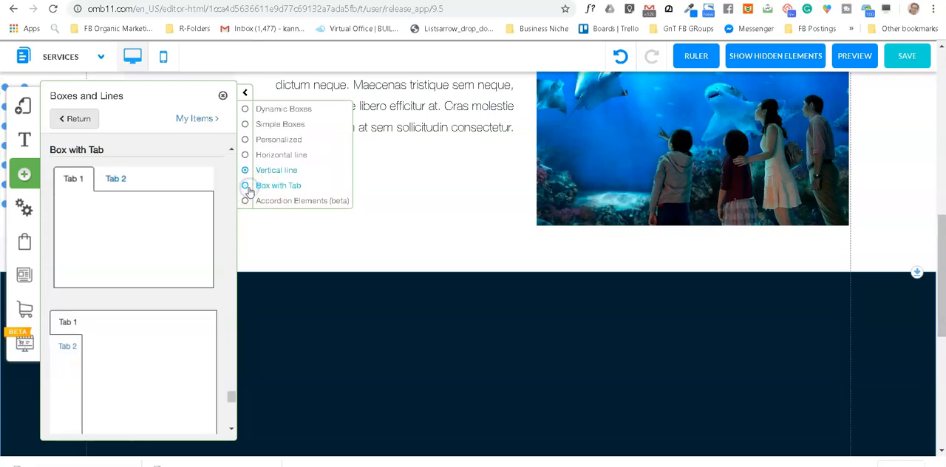
scroll(111, 211, "up", 1)
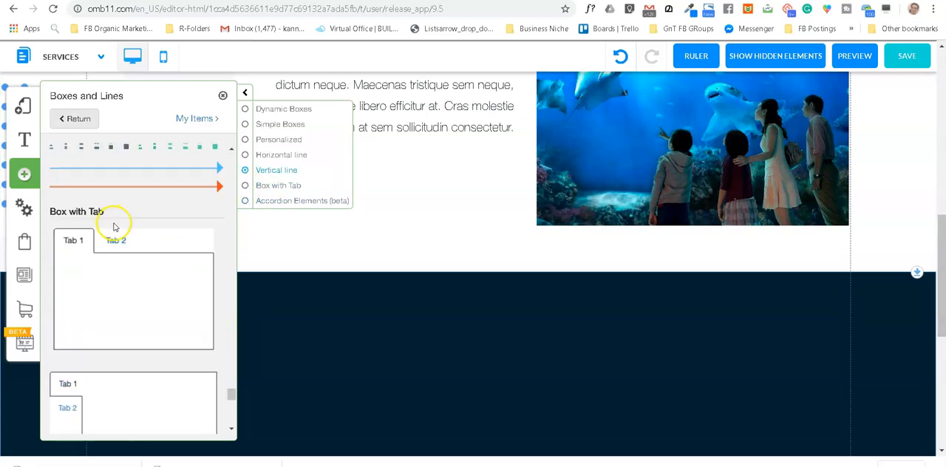
scroll(116, 244, "down", 3)
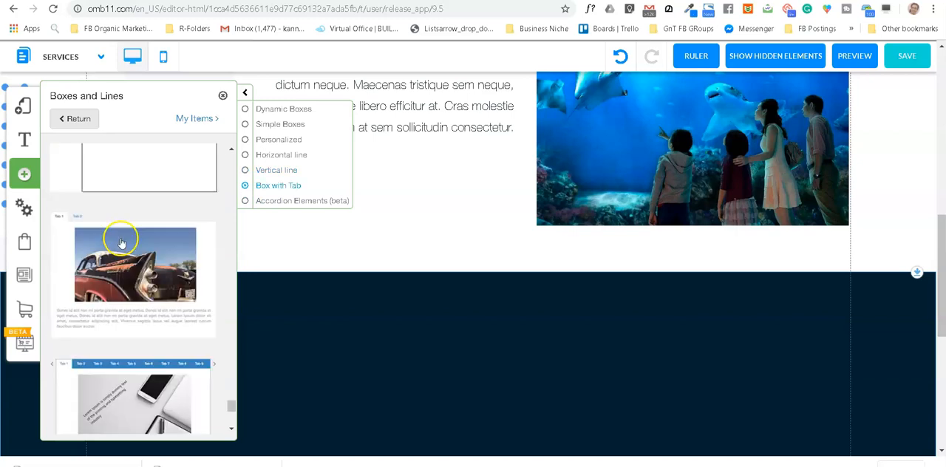
scroll(121, 251, "down", 3)
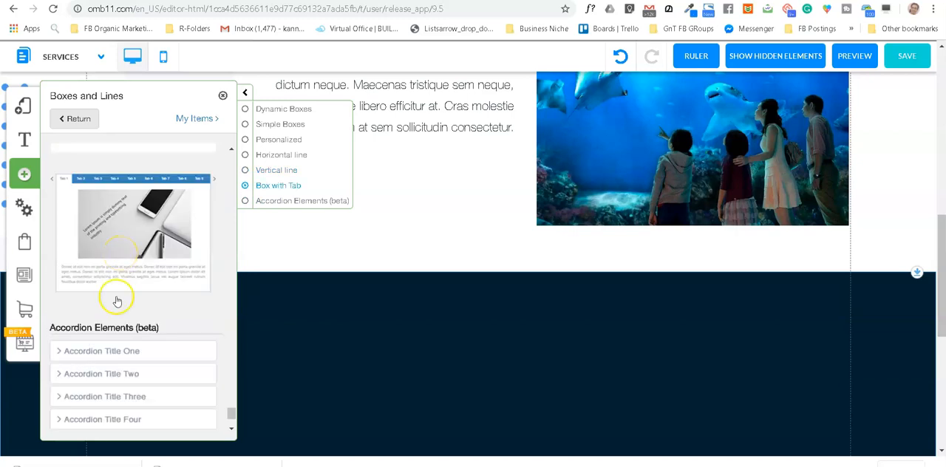
scroll(135, 255, "down", 2)
scroll(136, 255, "up", 3)
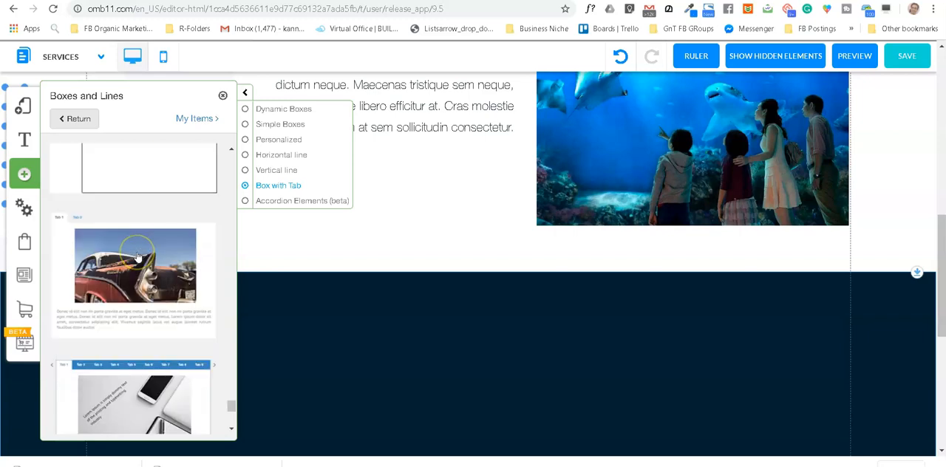
left_click(148, 402)
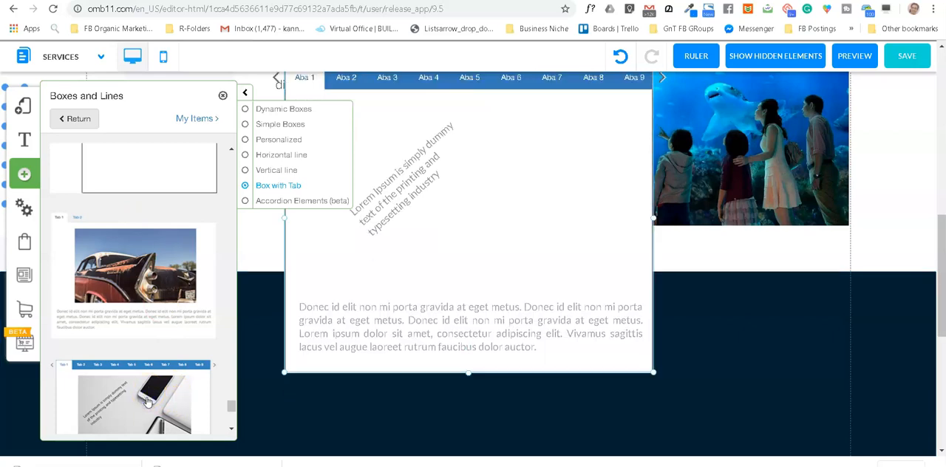
Step: Move the tabbed box down so it sits fully on the dark navy banner
left_click(542, 166)
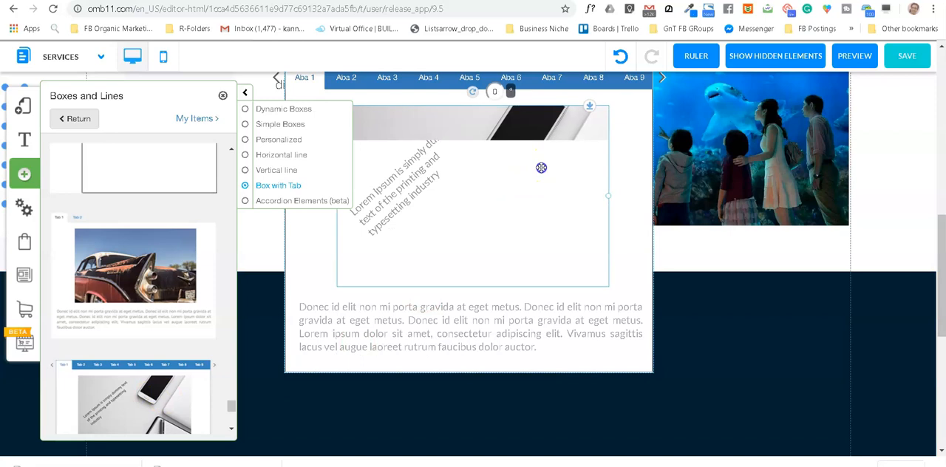
scroll(455, 201, "up", 1)
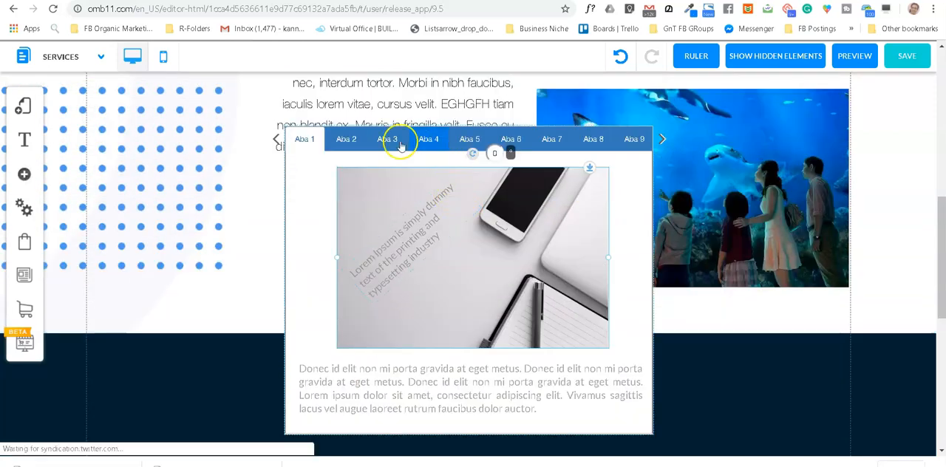
left_click_drag(303, 219, 312, 277)
scroll(313, 273, "down", 5)
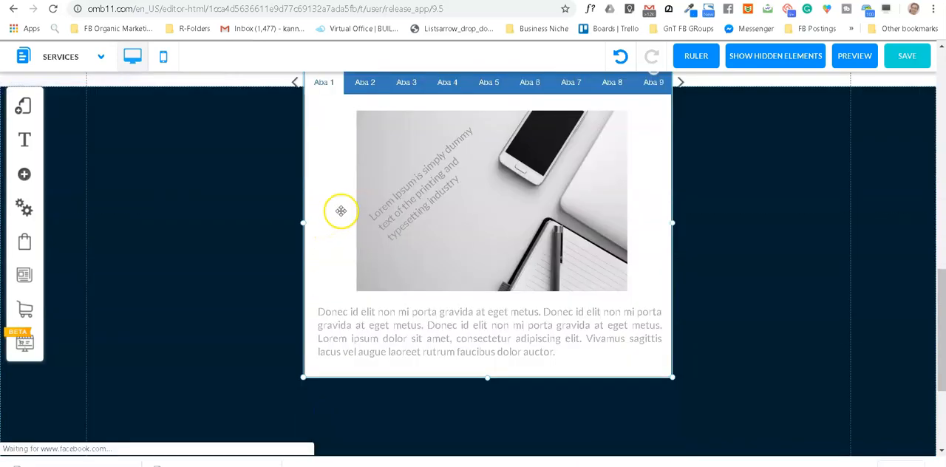
left_click_drag(323, 190, 319, 255)
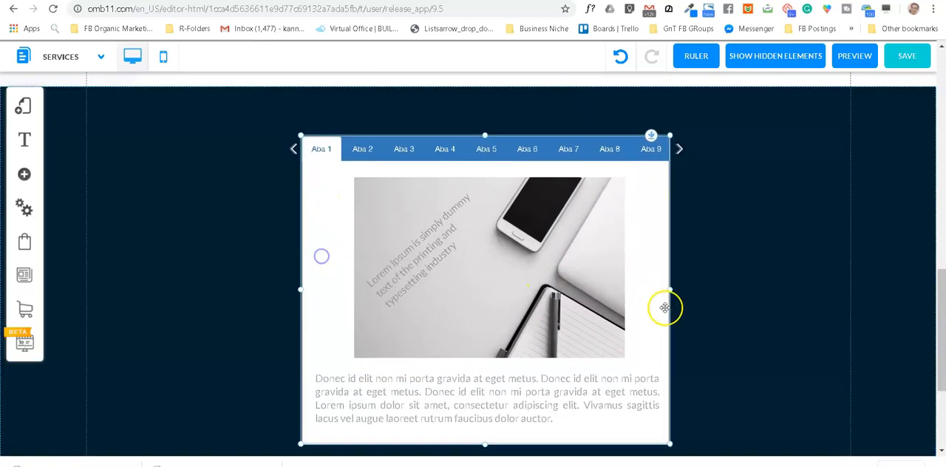
Step: Widen the tabbed box on both sides to nearly reach the page guides and make it slightly taller
left_click_drag(670, 294, 850, 325)
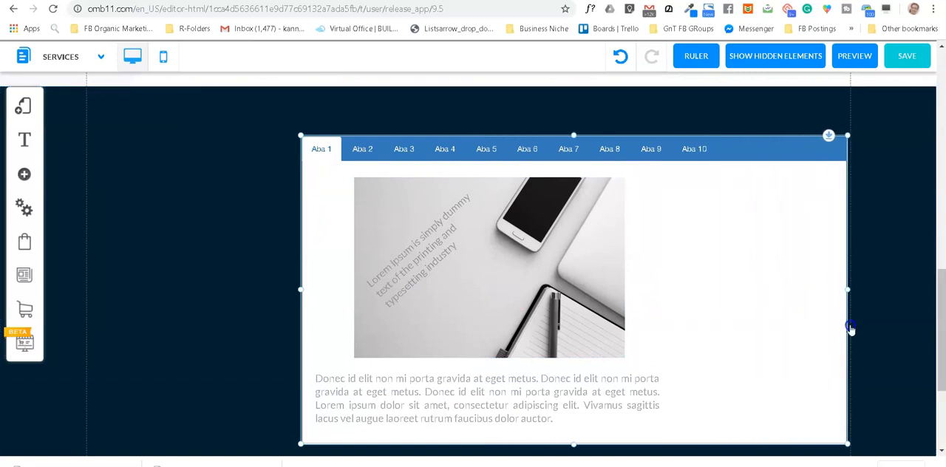
left_click(302, 285)
left_click_drag(301, 291, 93, 301)
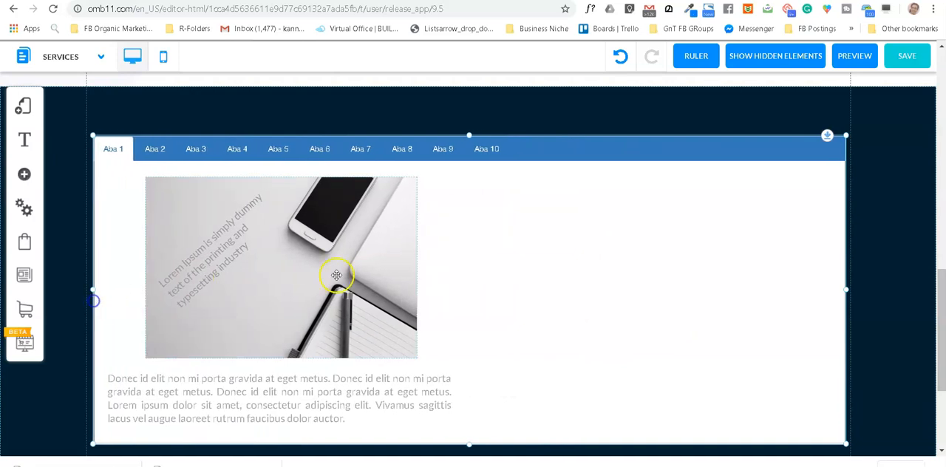
scroll(369, 281, "down", 2)
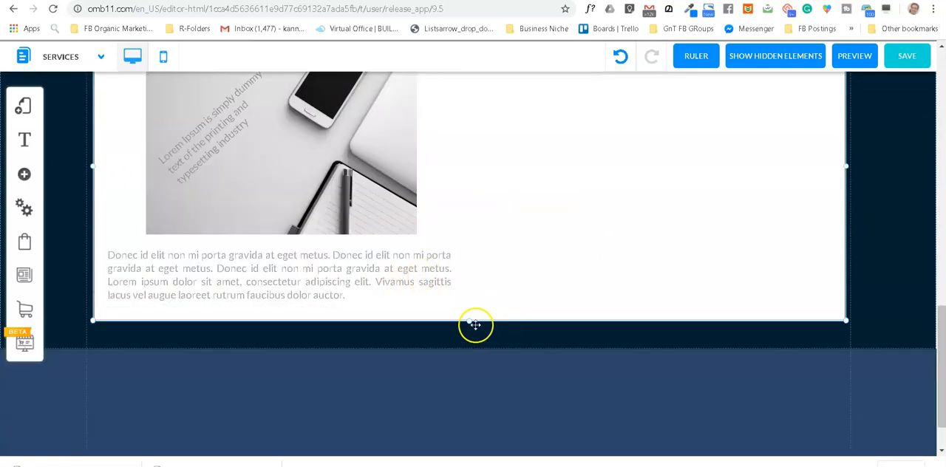
left_click_drag(470, 326, 472, 336)
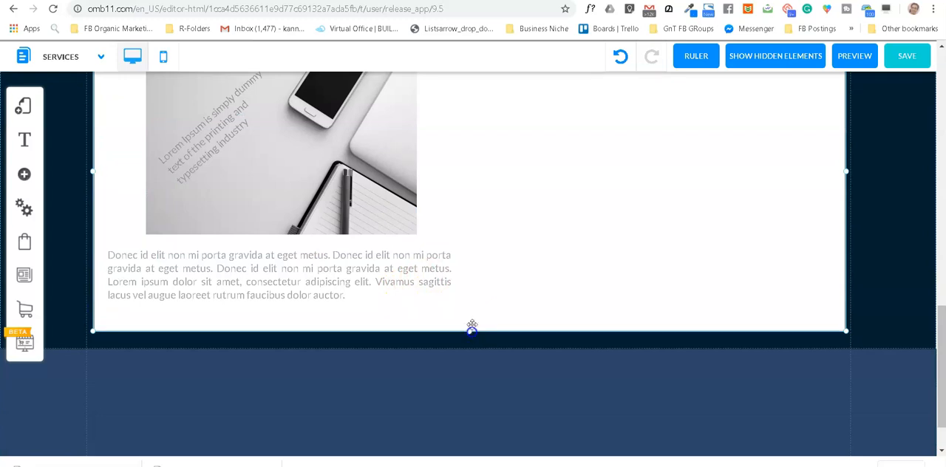
Step: Open the tabbed box's configuration and rename its first tab, Aba 1, as Safari
scroll(517, 236, "up", 3)
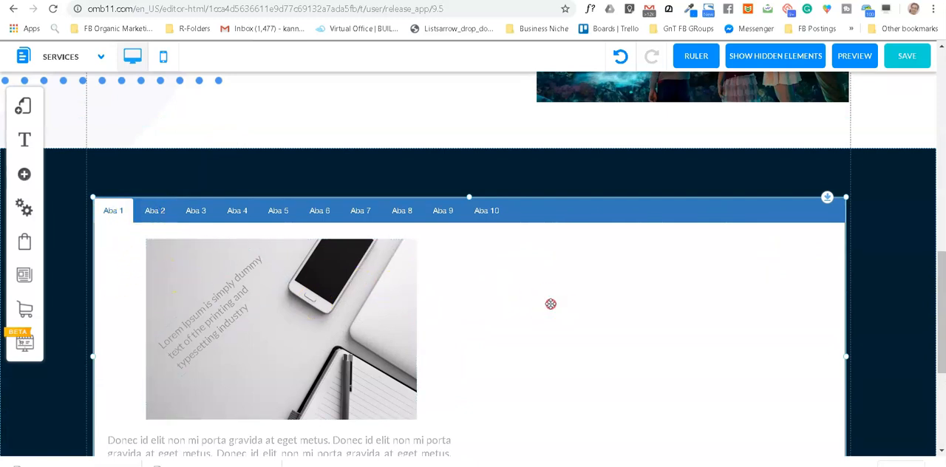
left_click(551, 303)
left_click(441, 180)
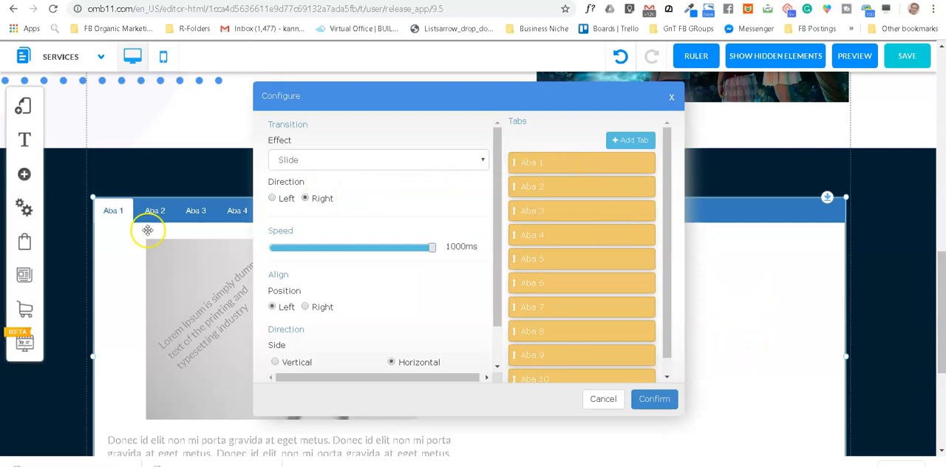
mouse_move(609, 161)
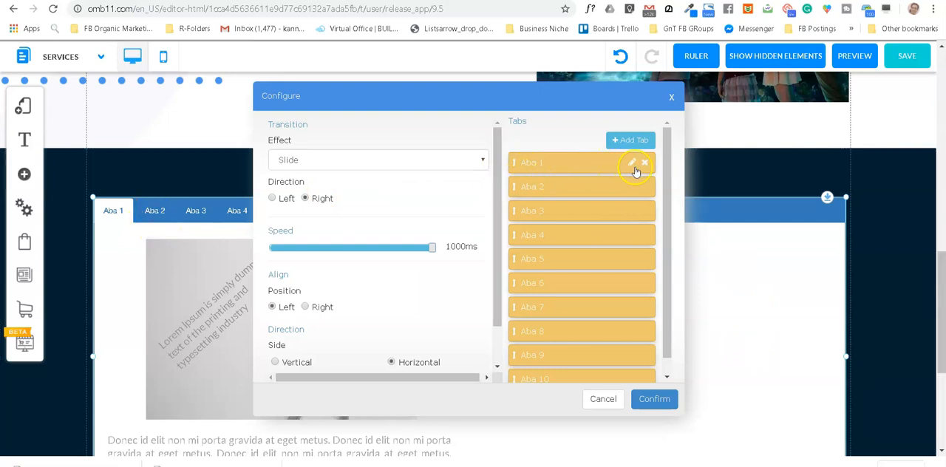
left_click(632, 165)
left_click_drag(408, 252, 371, 252)
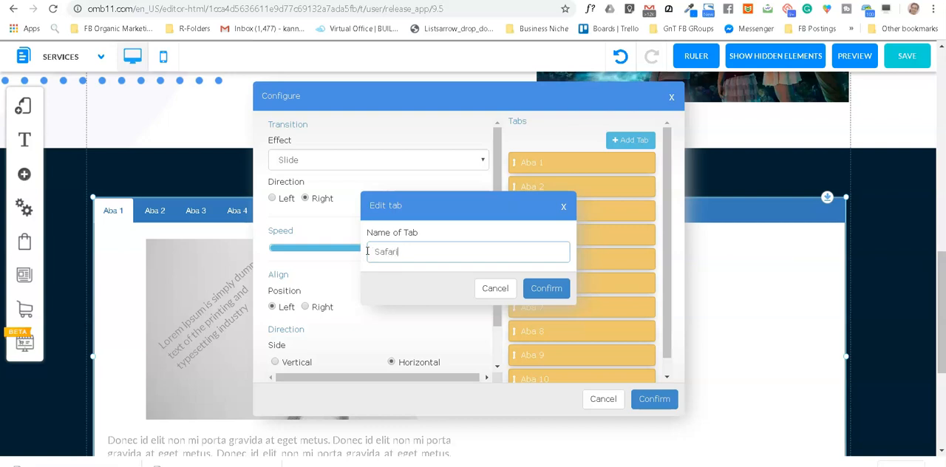
left_click(546, 288)
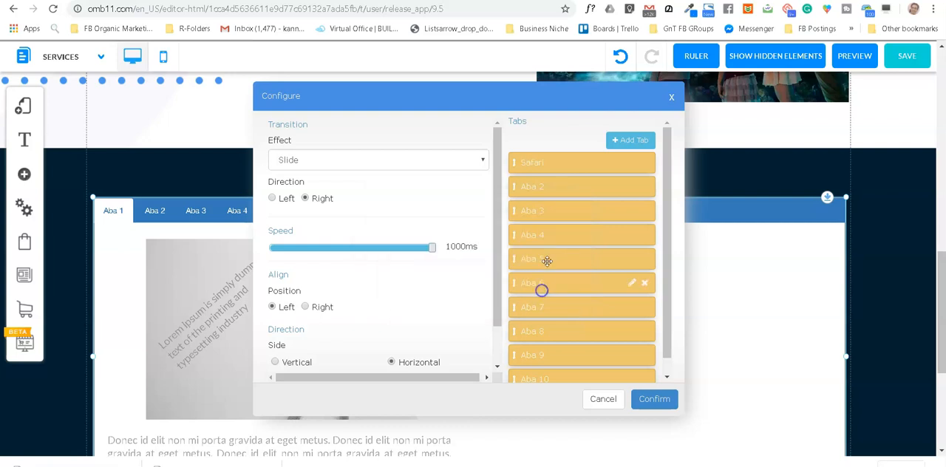
Step: Rename the tab Aba 2 as Adventure and the tab Aba 3 as Honeymoon
left_click(632, 187)
left_click_drag(419, 252, 377, 252)
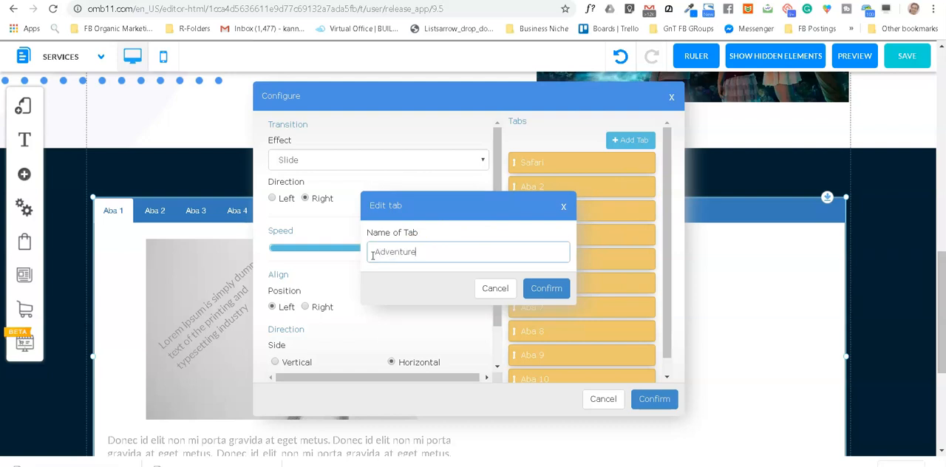
type("Adventure")
left_click(550, 288)
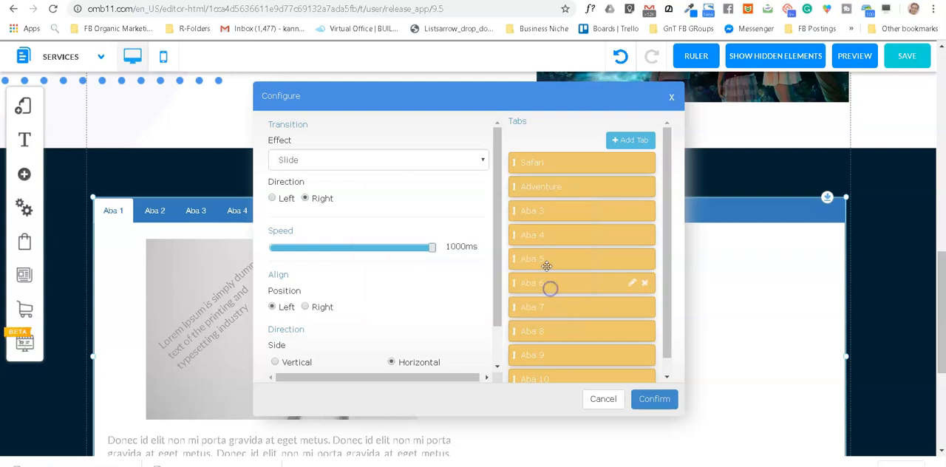
left_click(633, 212)
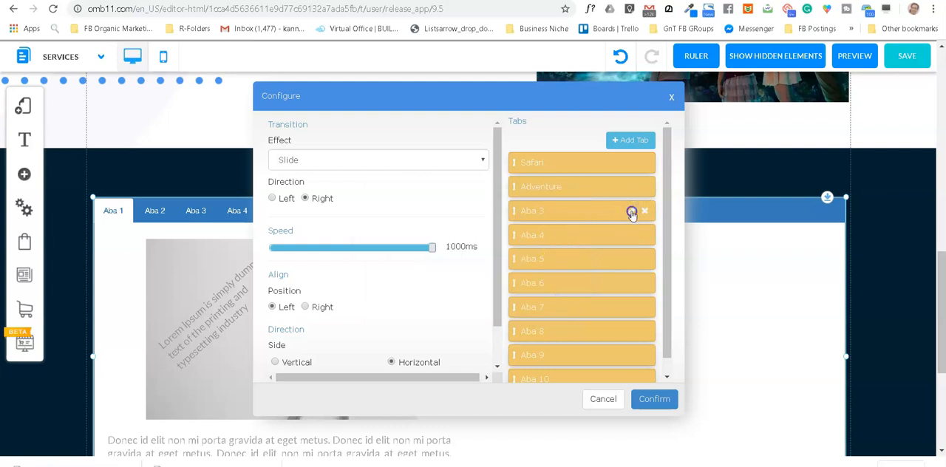
left_click_drag(425, 252, 367, 258)
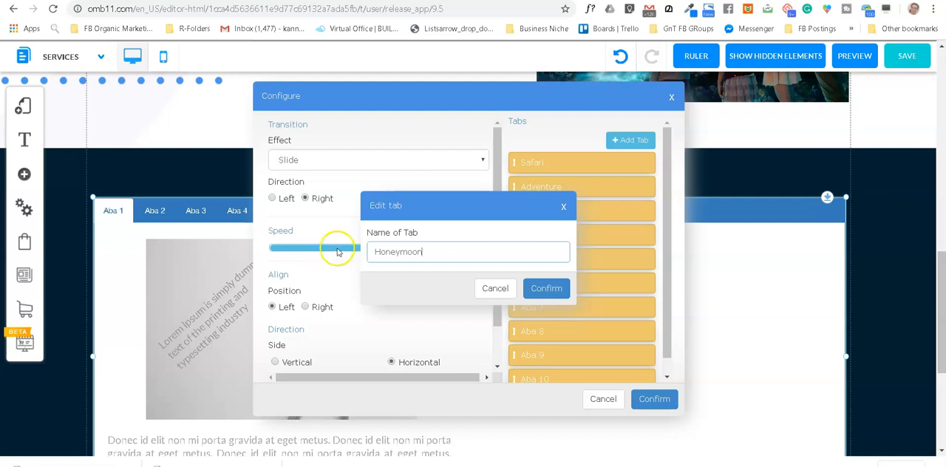
left_click(551, 289)
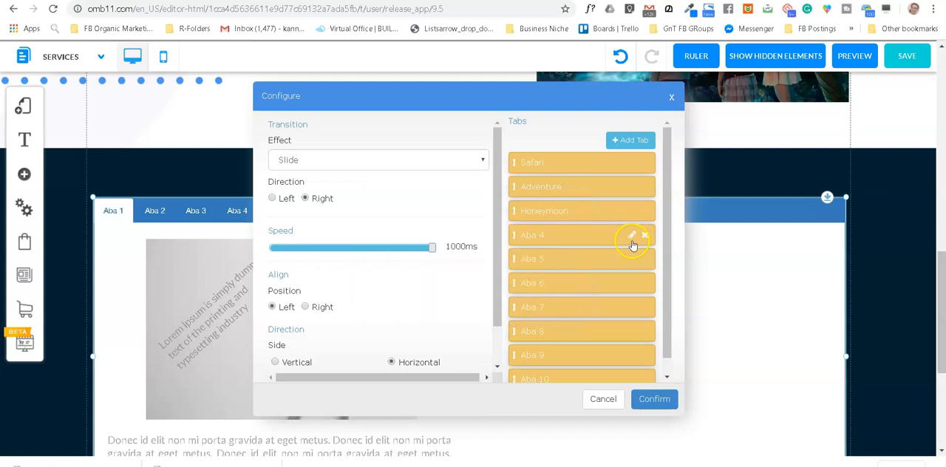
Step: Replace the name of the fourth tab, Aba 4, with one beginning with "Tre"
left_click(632, 236)
left_click_drag(423, 249, 358, 253)
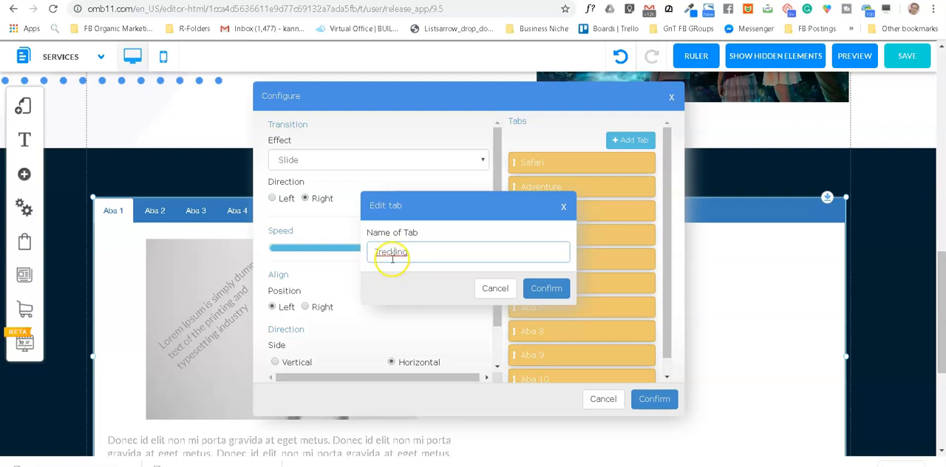
Step: Check the spelling of "trecking" with a Google search and set the fourth tab's name to Trekking
key("shift+Right")
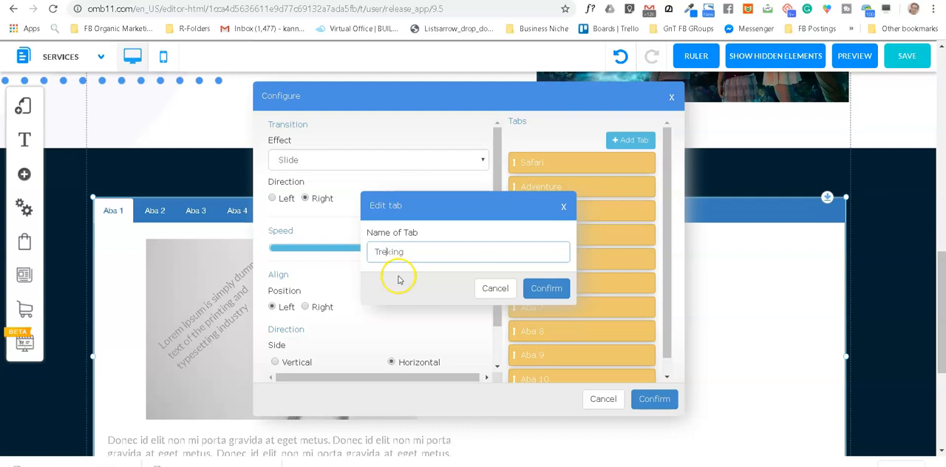
left_click(391, 253)
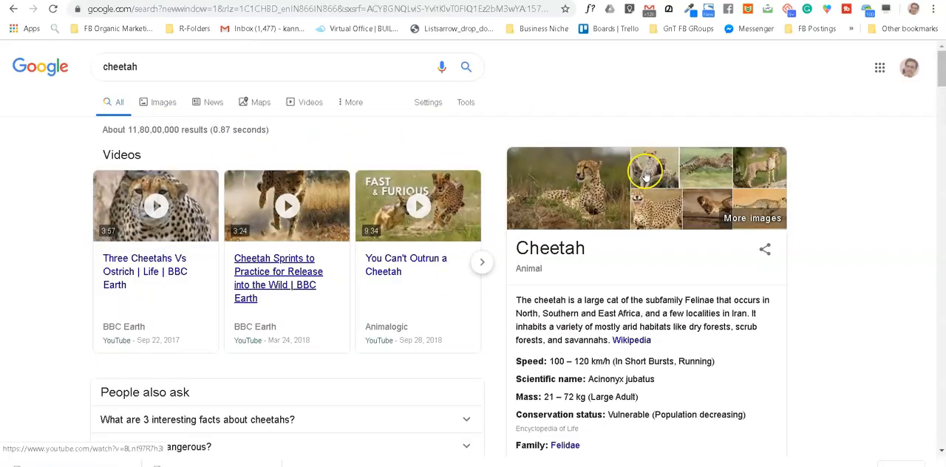
left_click(152, 70)
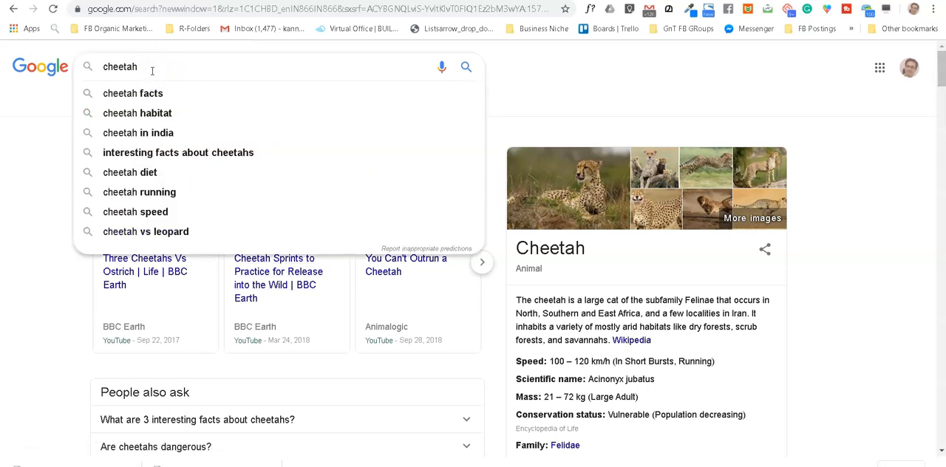
double_click(152, 70)
type("trecking")
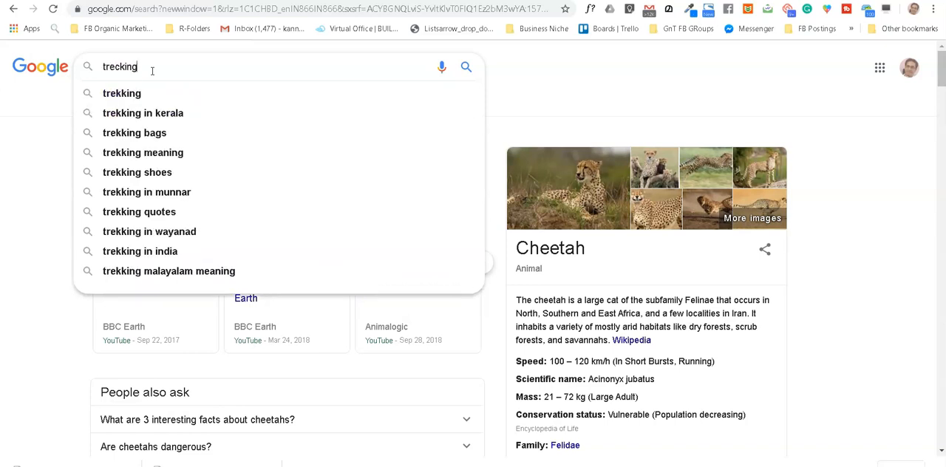
key("Return")
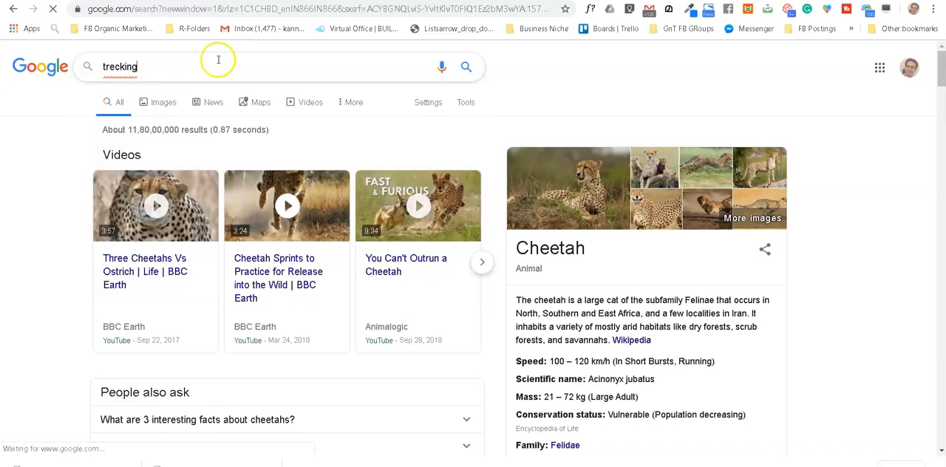
left_click(465, 67)
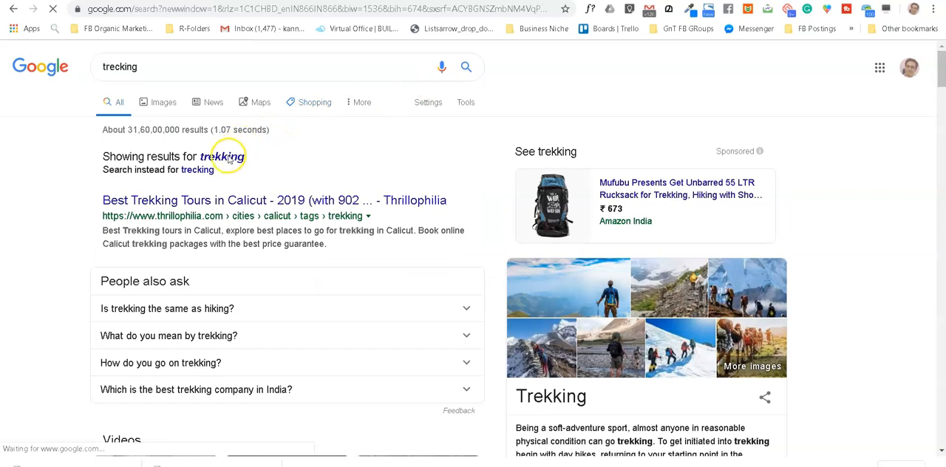
left_click(229, 161)
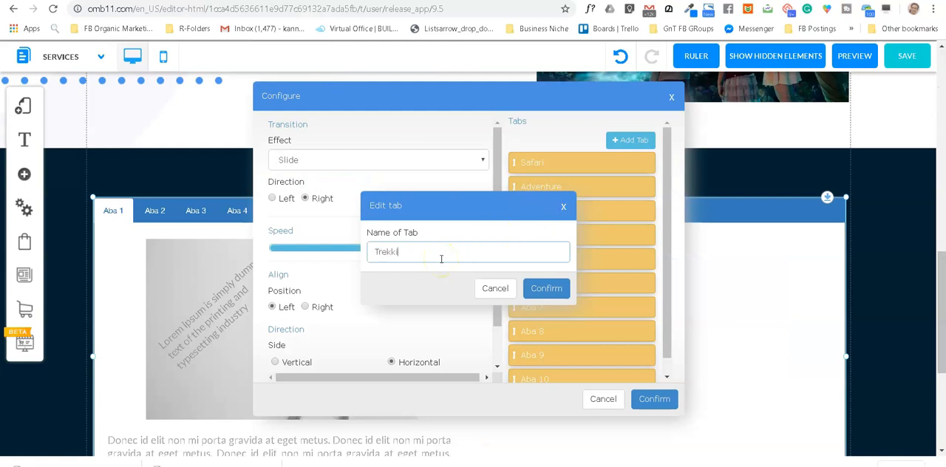
left_click(554, 287)
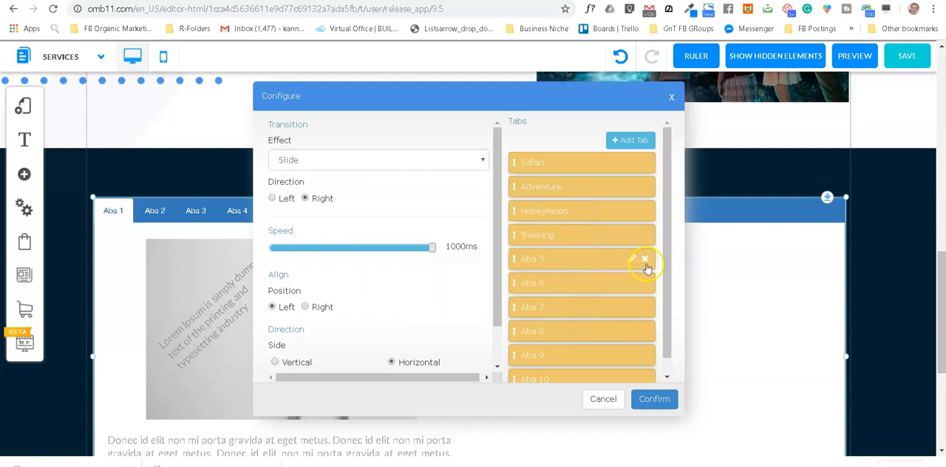
Step: Delete the unused tabs Aba 5 through Aba 10 from the tabbed box
left_click(646, 260)
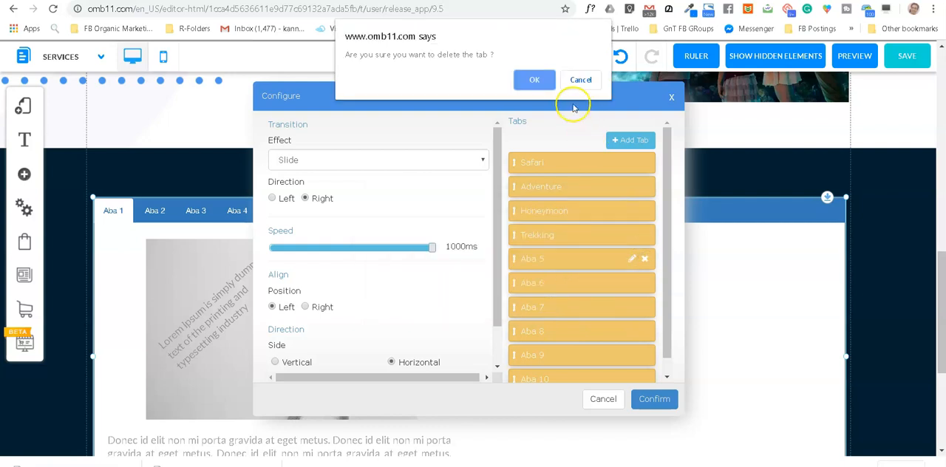
left_click(545, 82)
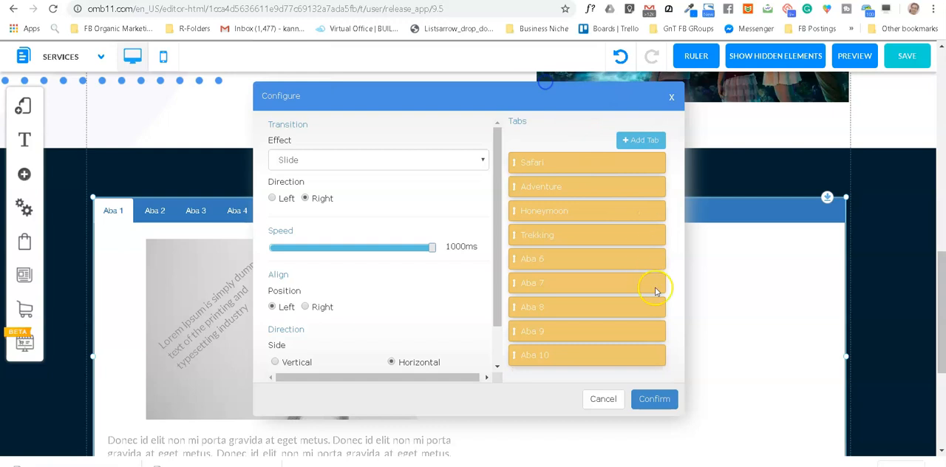
left_click(656, 358)
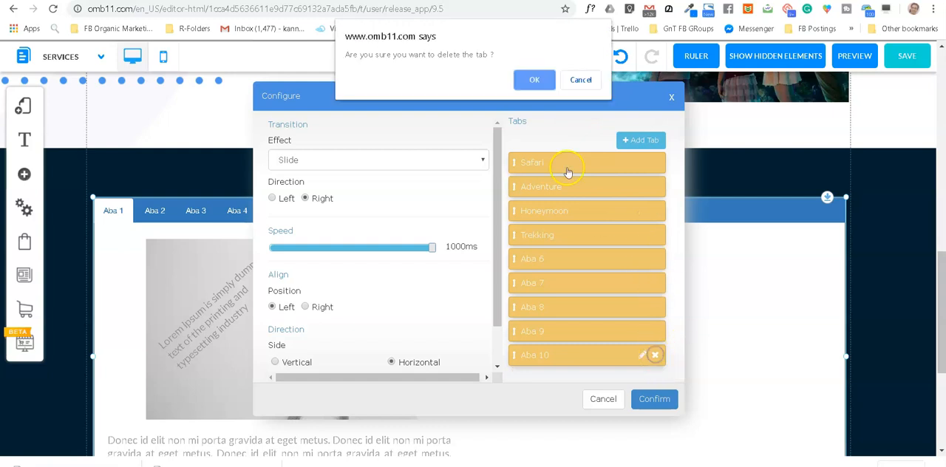
left_click(539, 79)
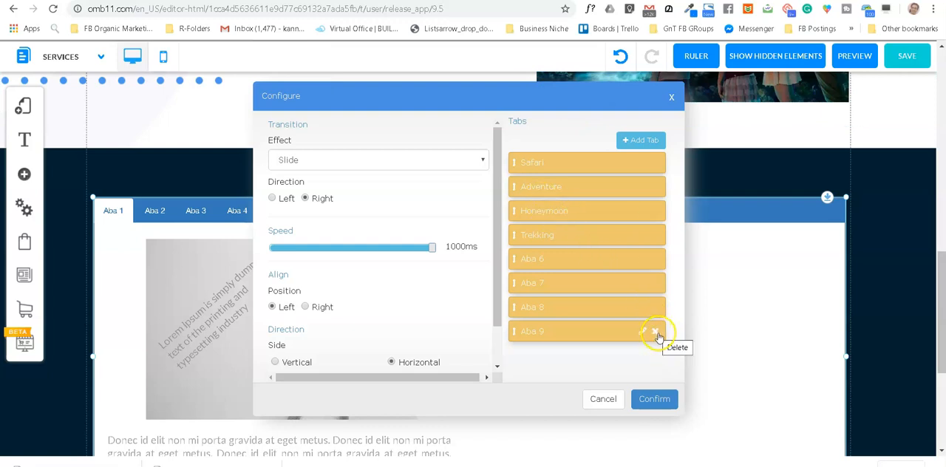
left_click(655, 333)
left_click(533, 81)
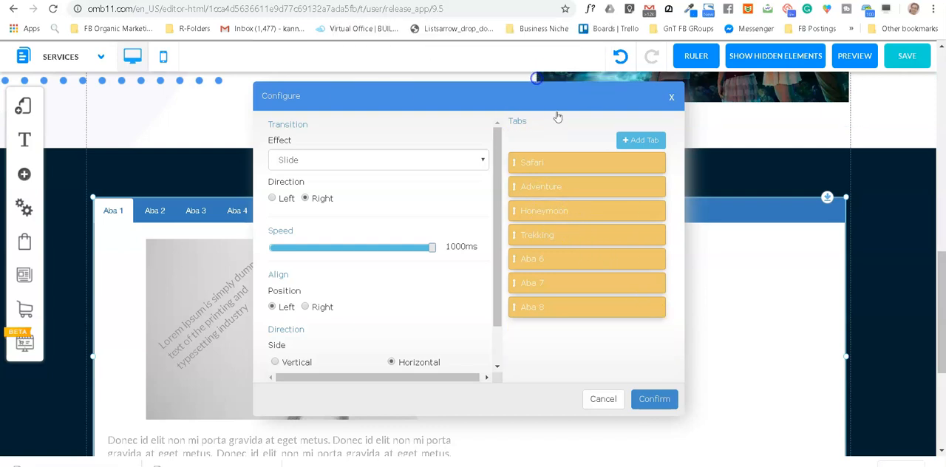
left_click(656, 308)
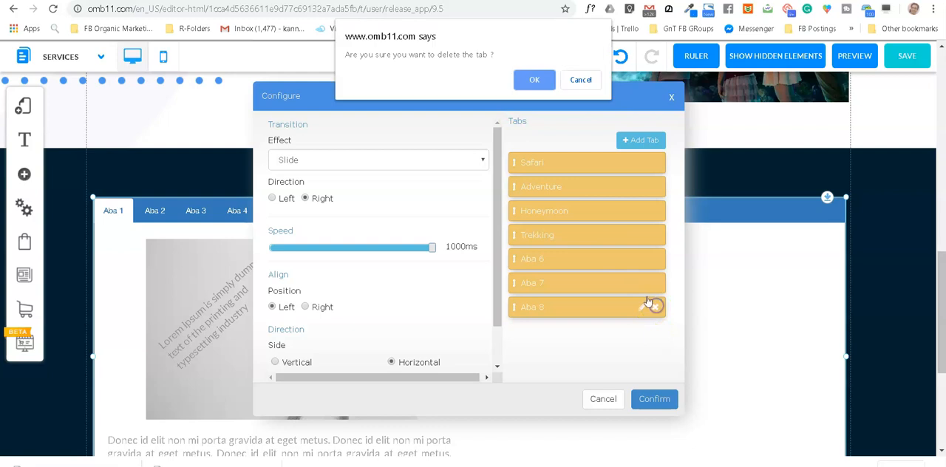
left_click(534, 80)
mouse_move(656, 289)
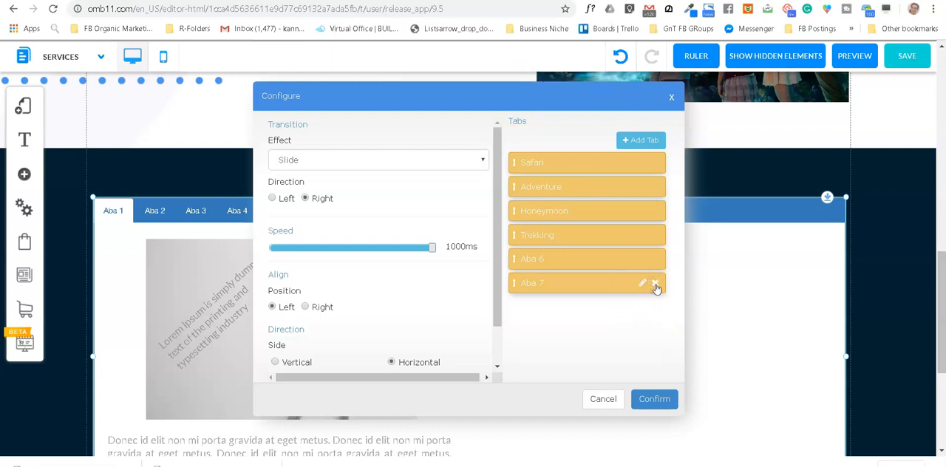
left_click(656, 287)
left_click(533, 80)
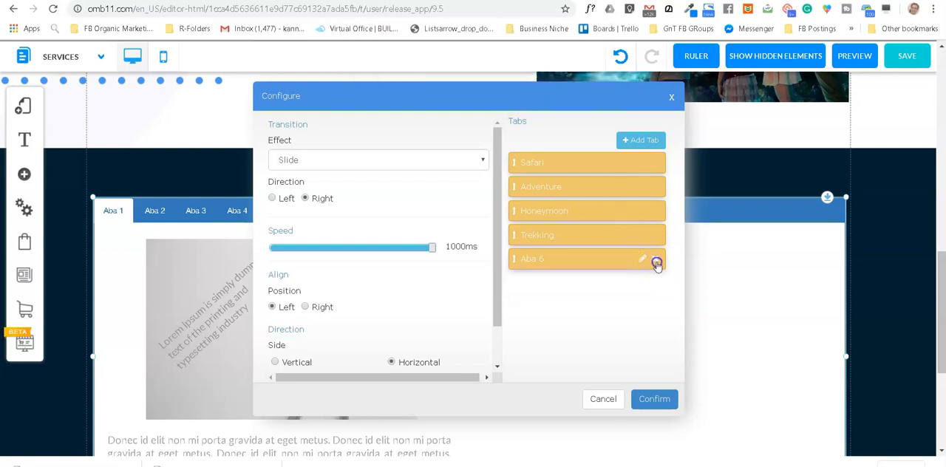
left_click(656, 264)
left_click(532, 79)
Step: Enable the transition for the tabbed box, keeping the Slide effect, and apply the configuration
mouse_move(561, 226)
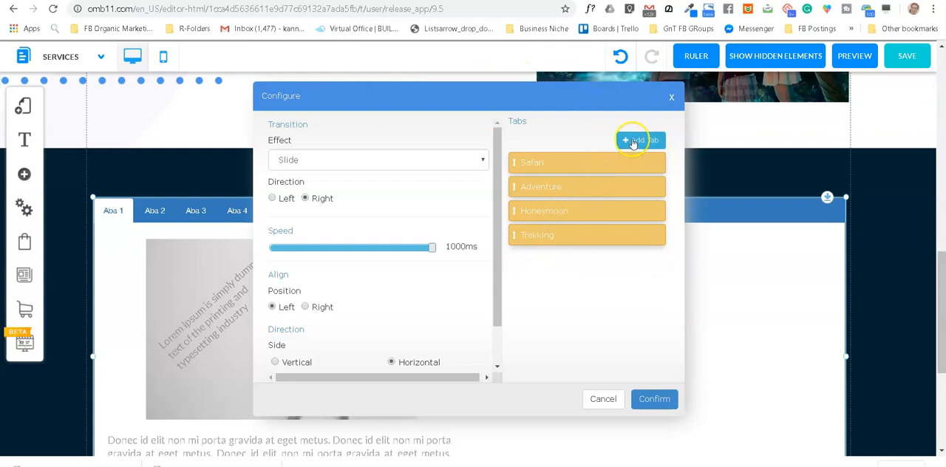
left_click(392, 163)
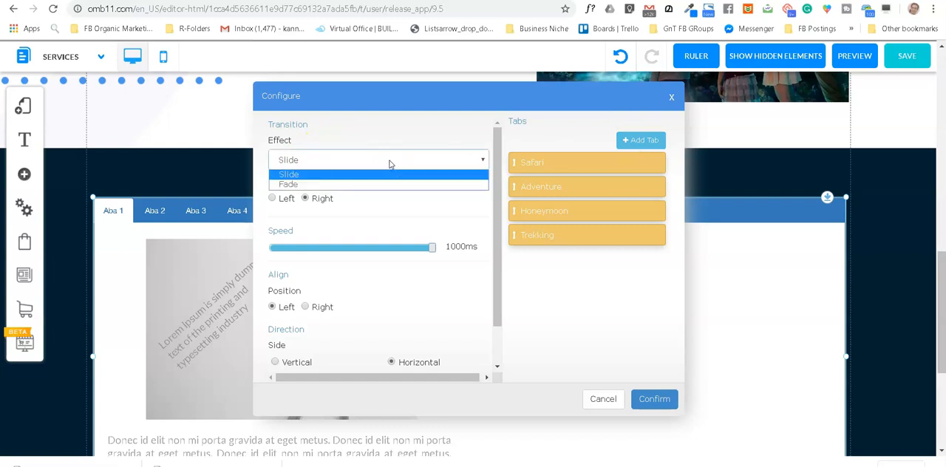
left_click(390, 161)
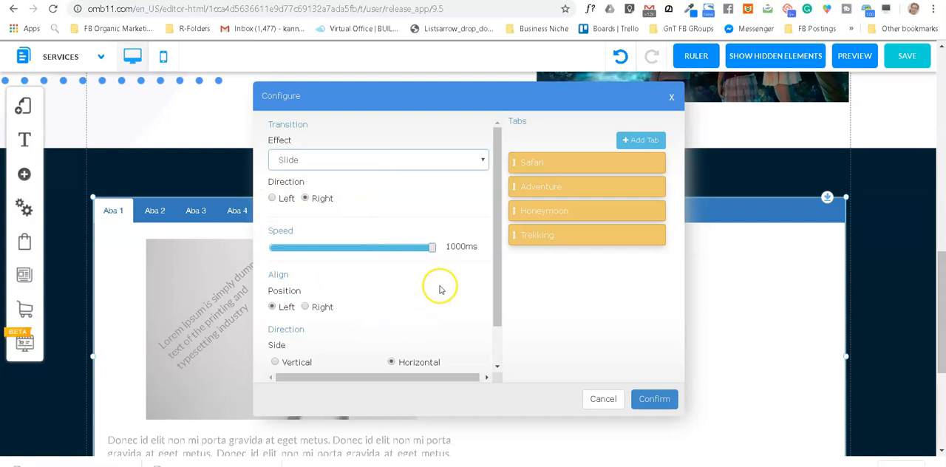
scroll(344, 304, "down", 1)
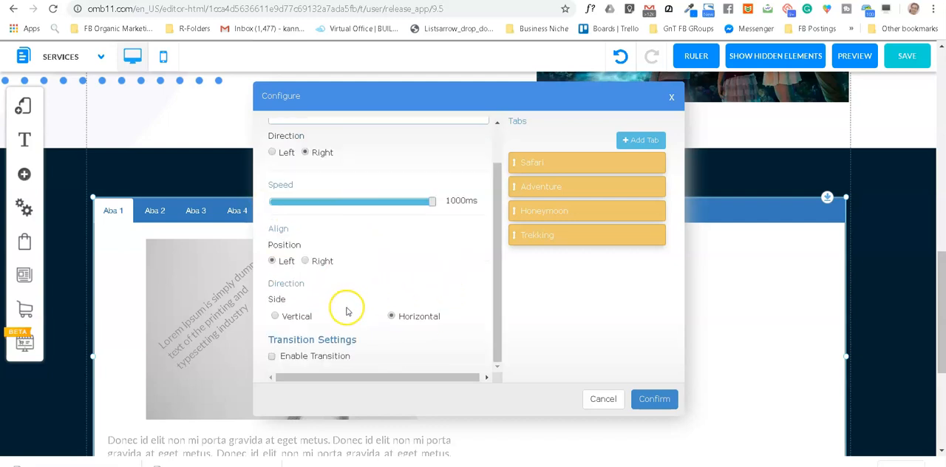
scroll(356, 316, "down", 1)
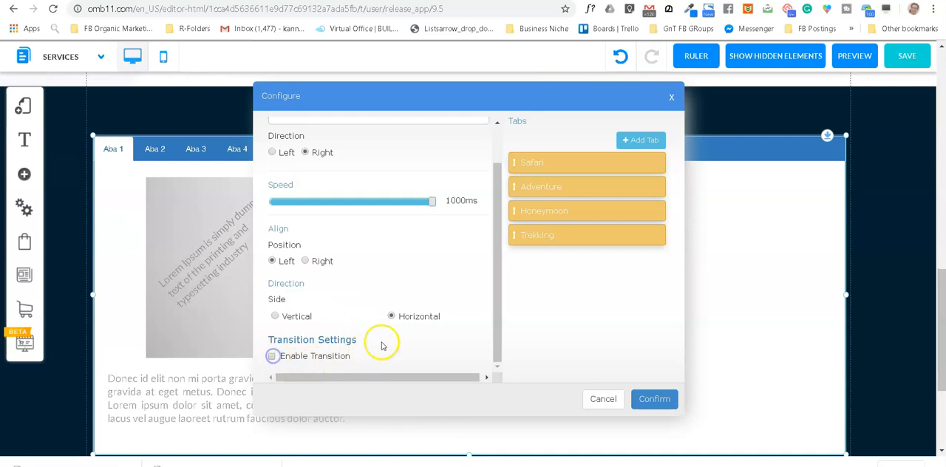
left_click(273, 357)
scroll(439, 319, "down", 3)
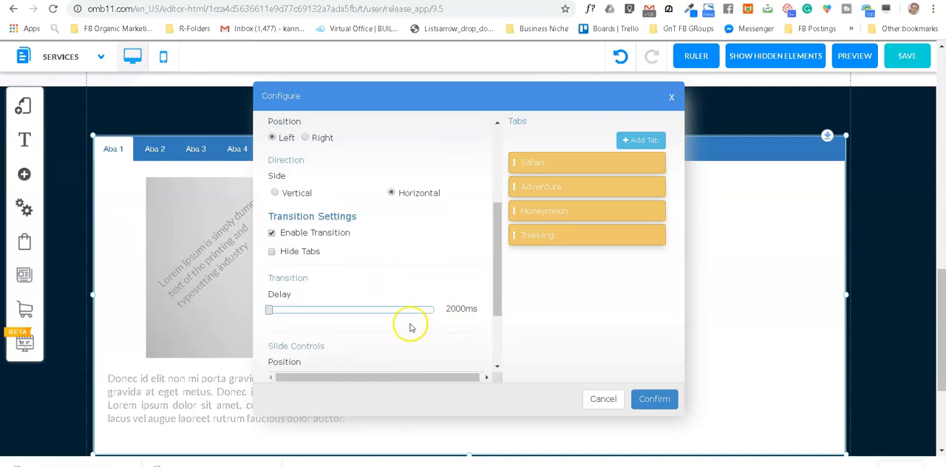
scroll(374, 329, "down", 1)
scroll(374, 334, "down", 1)
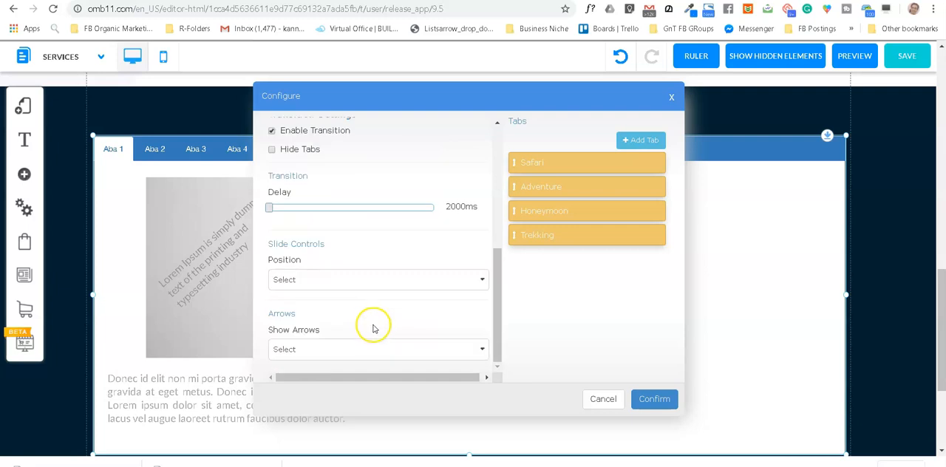
scroll(355, 318, "down", 1)
scroll(332, 307, "up", 1)
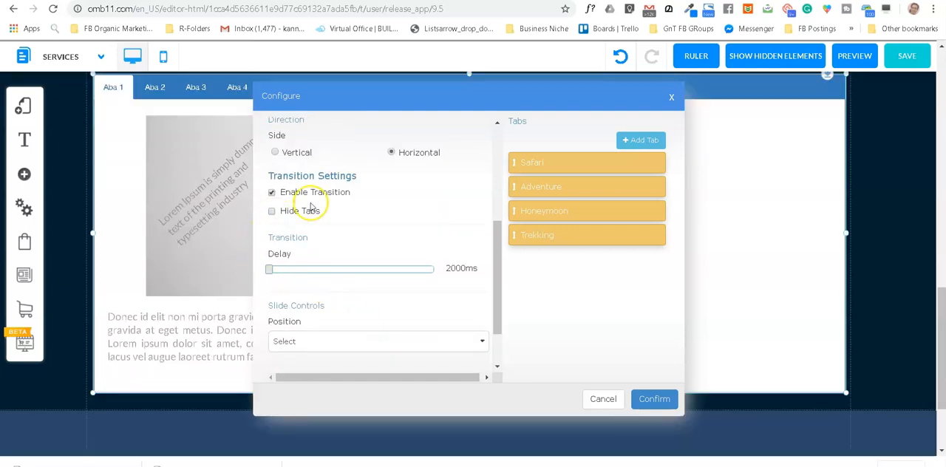
scroll(344, 275, "down", 2)
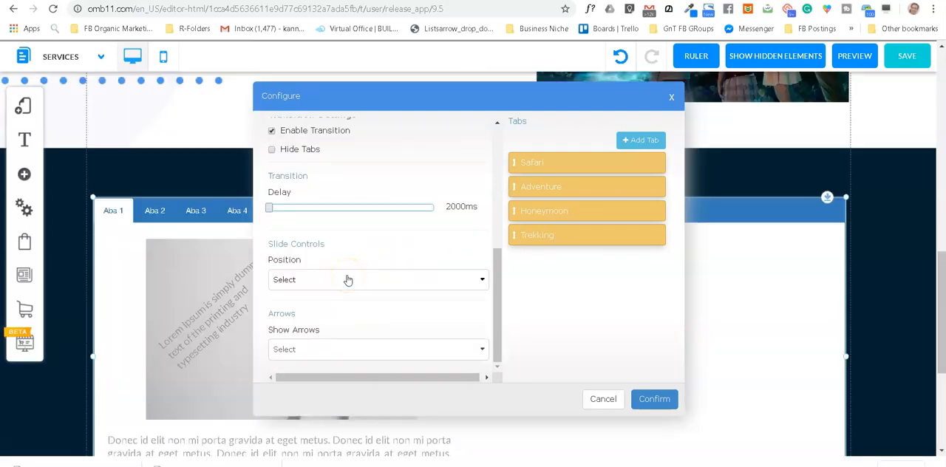
left_click(655, 400)
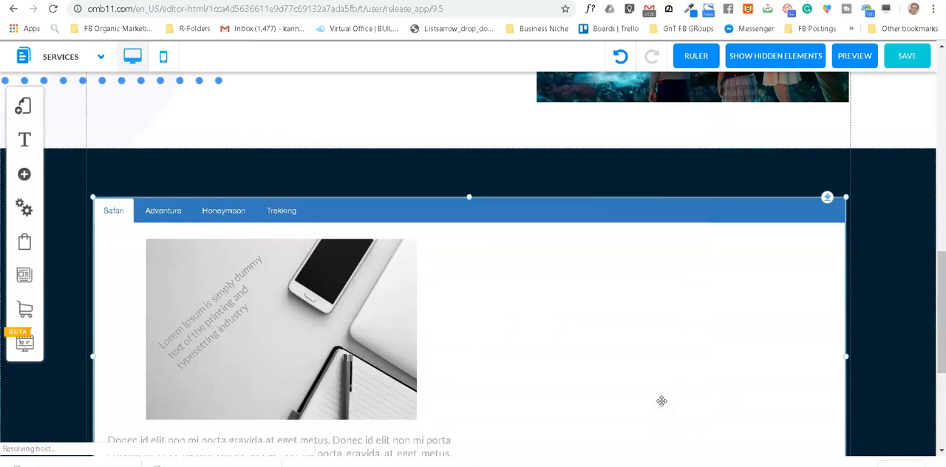
Step: Move the tabbed box slightly up and to the right, view its Adventure tab and return to Safari
left_click_drag(625, 211, 626, 194)
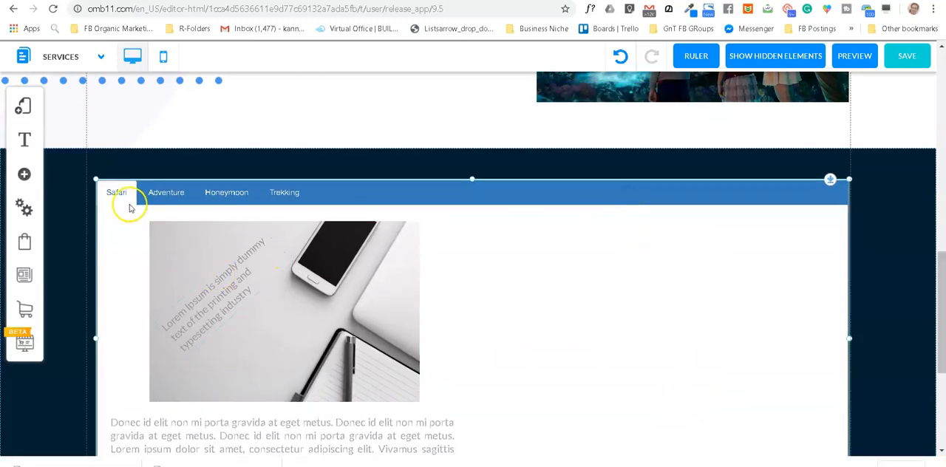
left_click(166, 197)
left_click(115, 195)
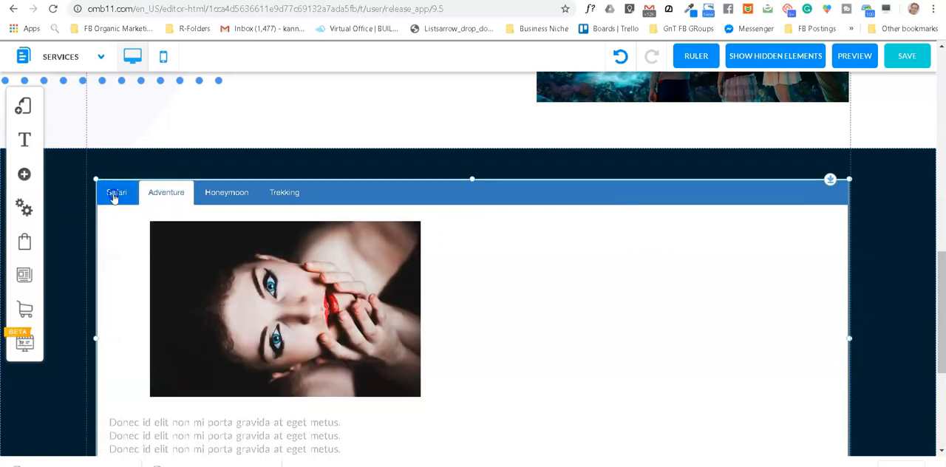
Step: Replace the Safari tab's placeholder image with the savanna photo of a resting cheetah from My Files
scroll(414, 322, "down", 1)
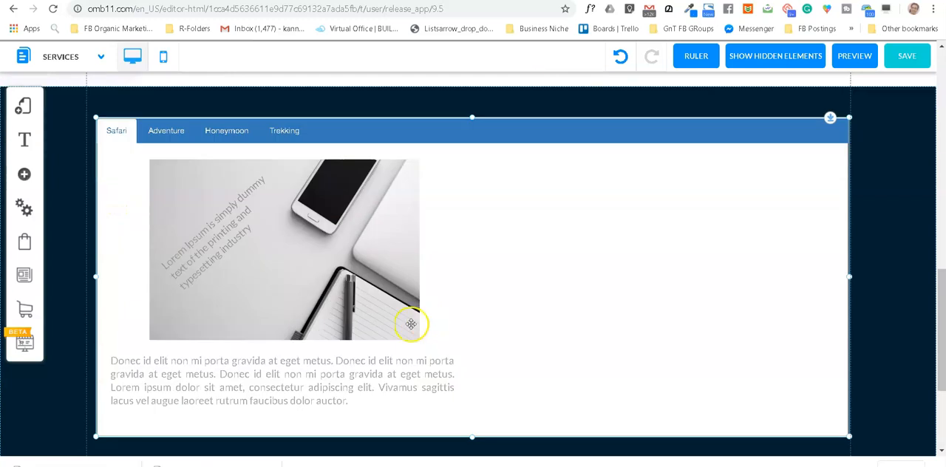
left_click(307, 270)
double_click(306, 265)
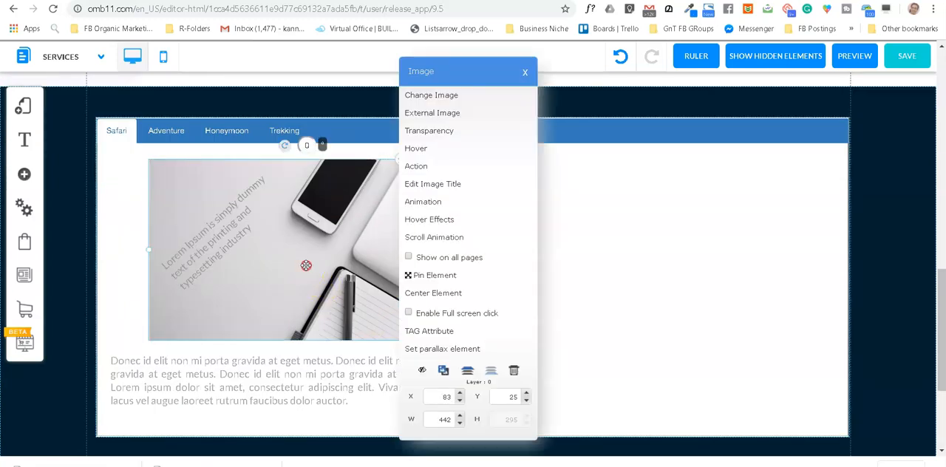
left_click(440, 98)
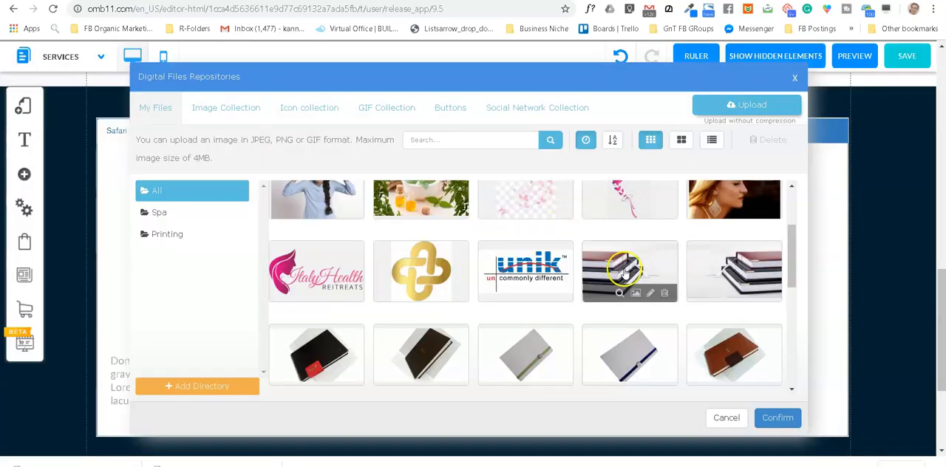
scroll(506, 297, "down", 5)
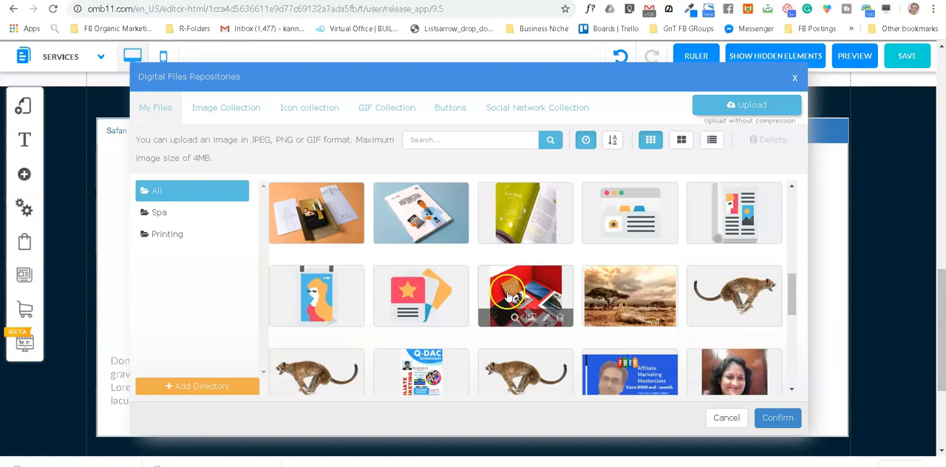
scroll(507, 297, "down", 2)
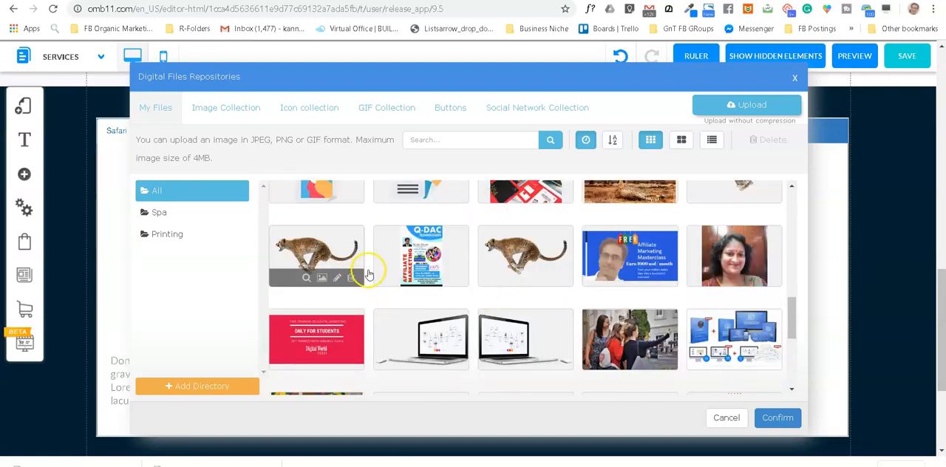
scroll(621, 251, "up", 1)
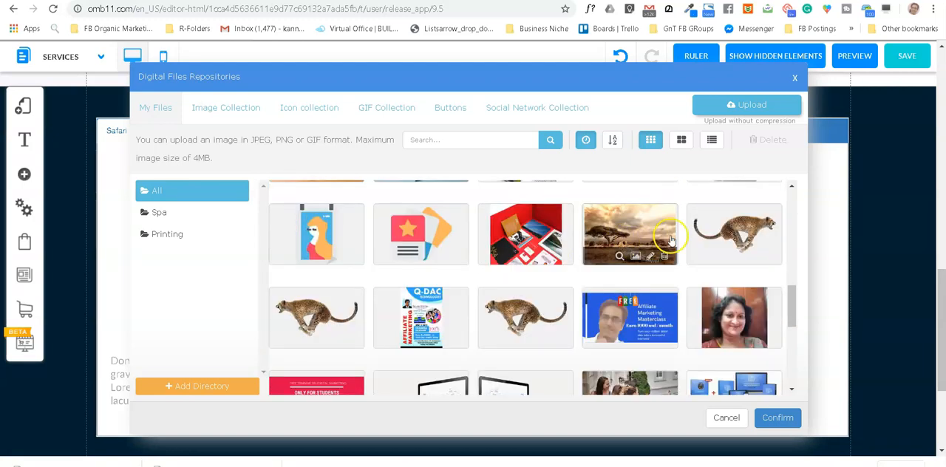
left_click(746, 232)
left_click(638, 231)
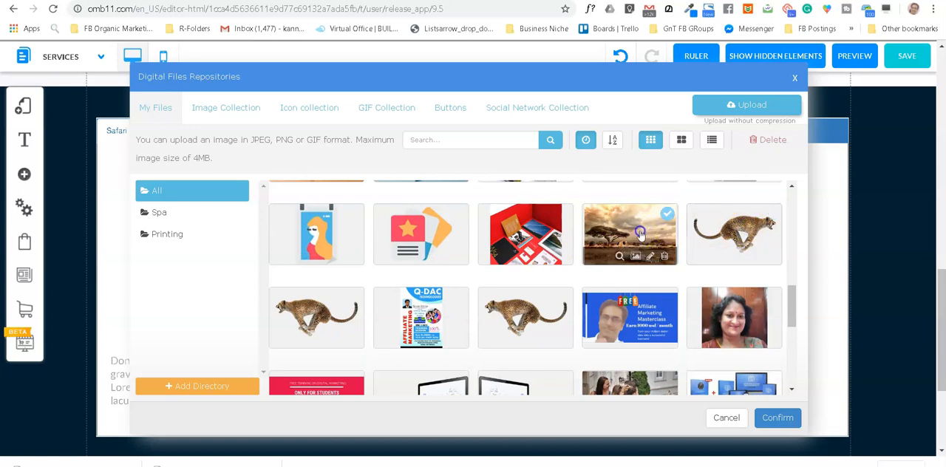
left_click(778, 418)
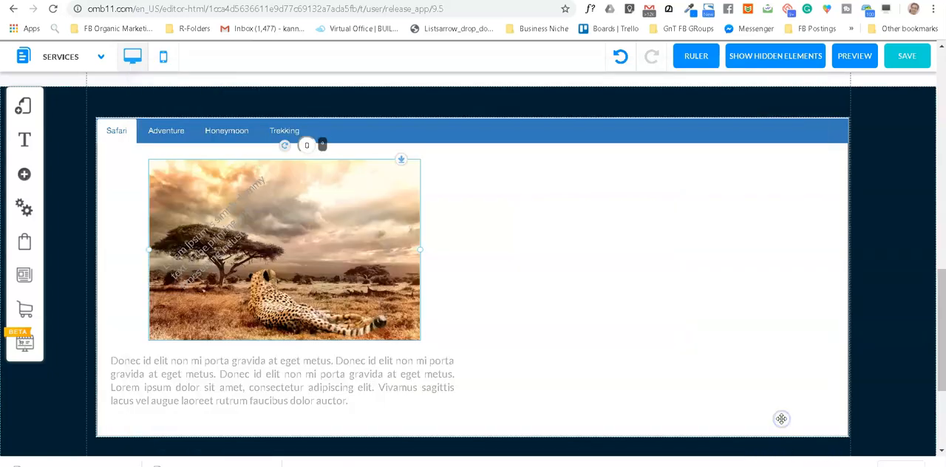
Step: Move the paragraph to the right of the cheetah photo and enlarge the photo to fill the left half of the Safari tab
left_click_drag(363, 389, 687, 259)
left_click_drag(236, 271, 217, 295)
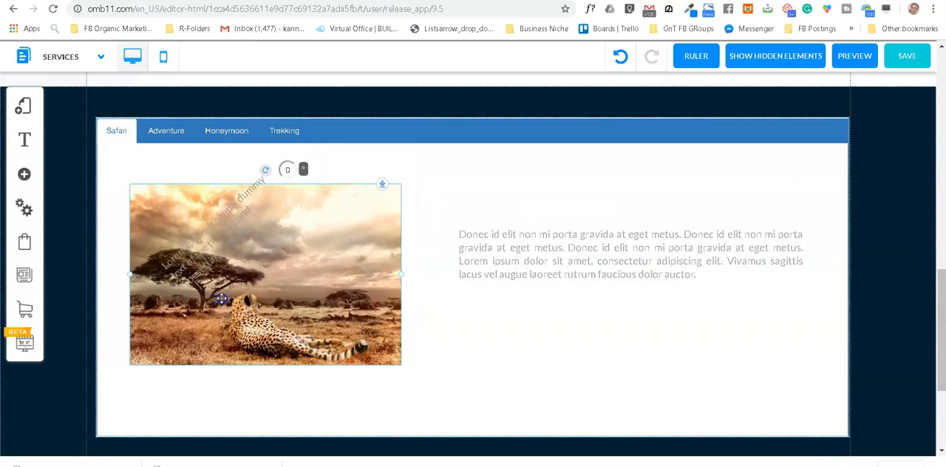
left_click_drag(403, 276, 504, 350)
left_click_drag(308, 280, 292, 271)
Step: Clear the slanted placeholder text off the photo, then narrow the paragraph box and place it beside the photo, leaving room above
left_click_drag(203, 234, 648, 357)
left_click_drag(640, 252, 671, 236)
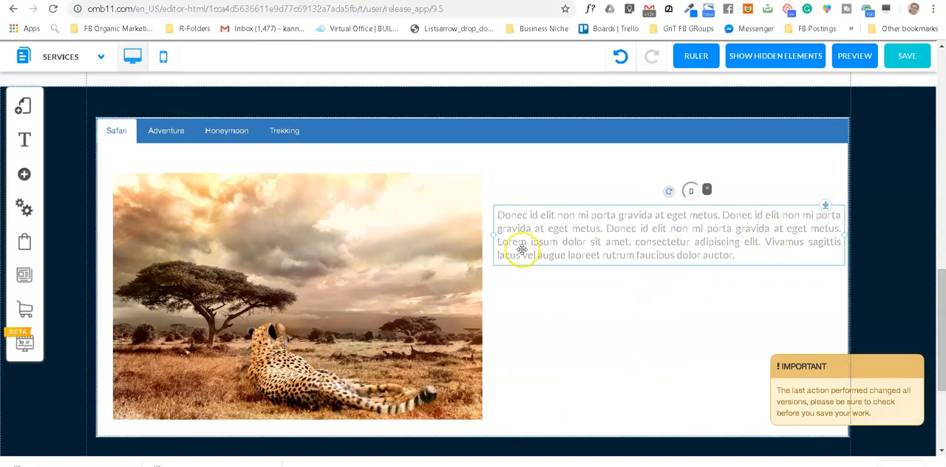
left_click_drag(494, 239, 547, 243)
left_click_drag(672, 232, 629, 267)
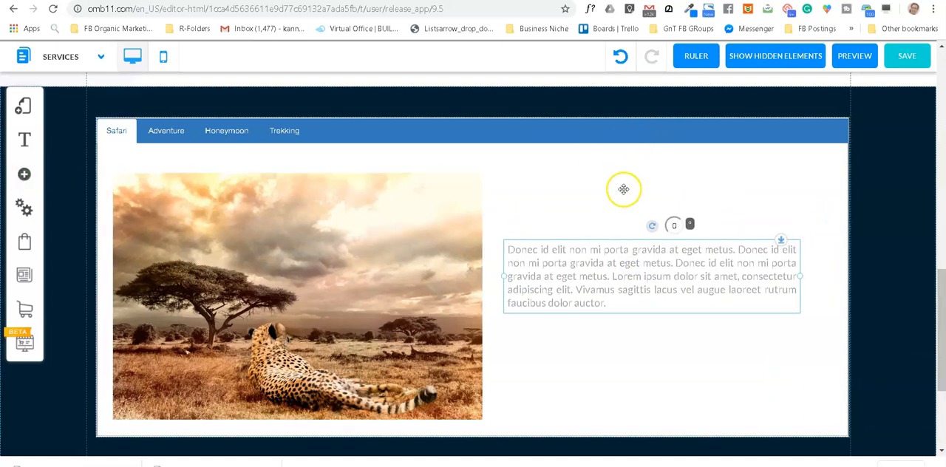
Step: Add an H2 - Title Large heading above the Safari paragraph and replace its text with "The Great Safaris"
left_click(24, 174)
left_click(120, 158)
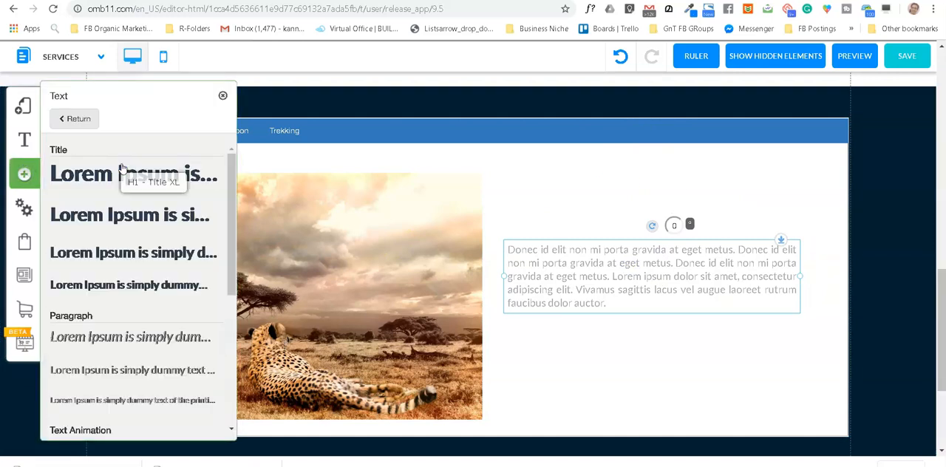
left_click_drag(137, 219, 718, 207)
left_click(689, 213)
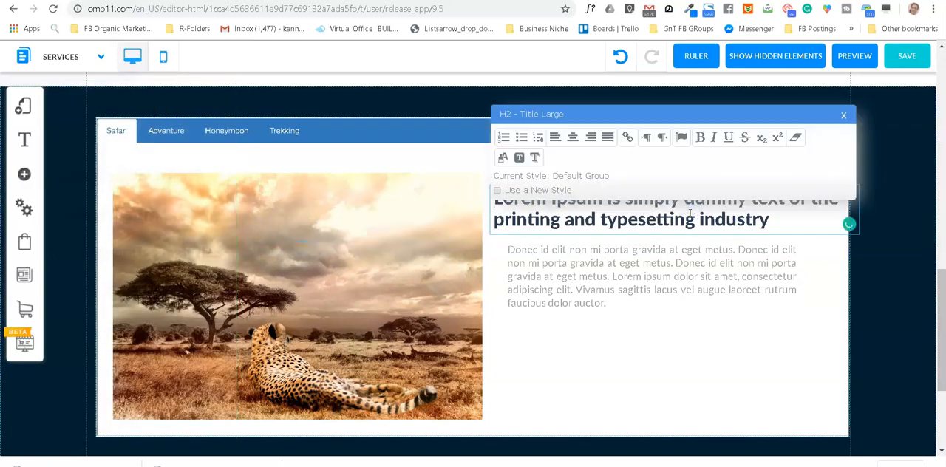
type("A The Grea")
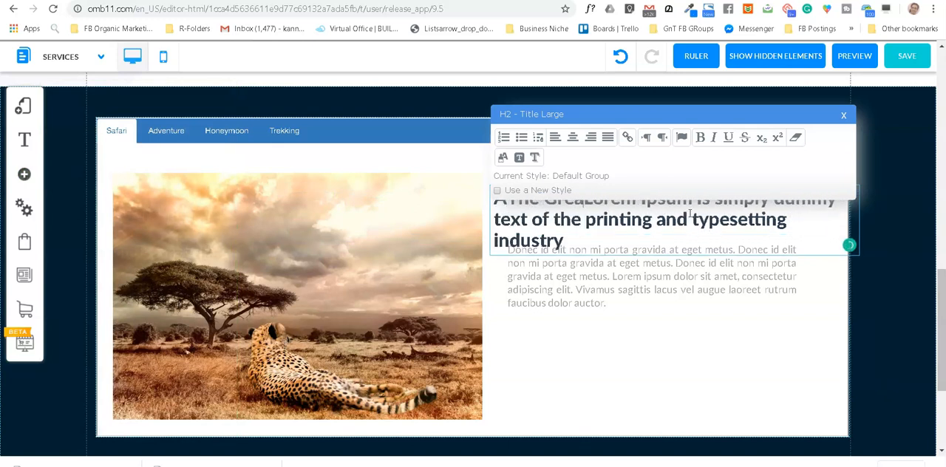
key("ctrl+a")
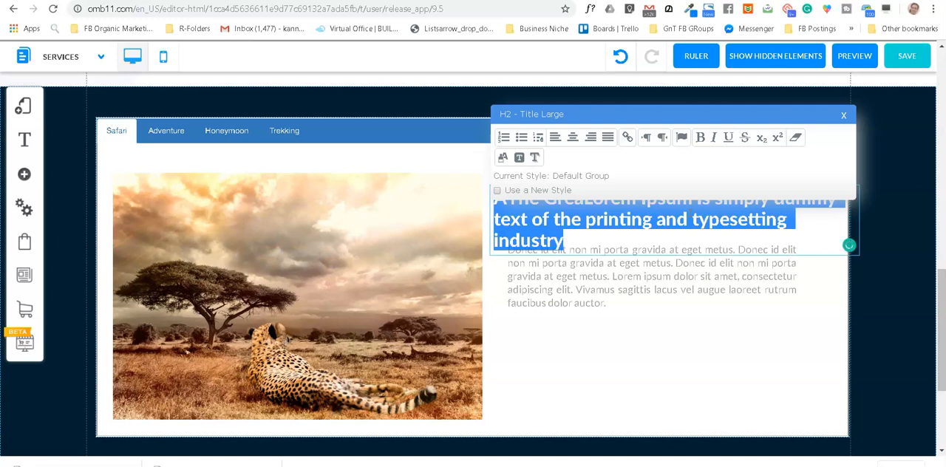
key("BackSpace")
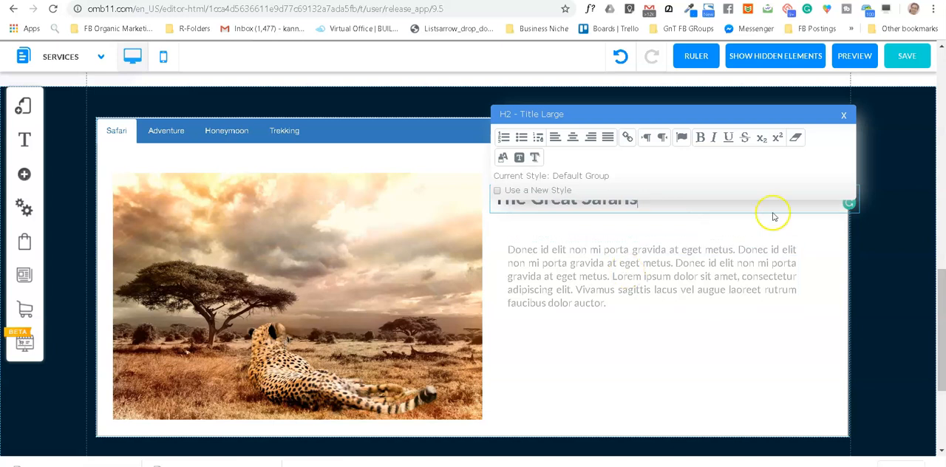
Step: Shrink the "The Great Safaris" heading box to fit its text and shift it slightly into line above the paragraph
left_click_drag(840, 168, 855, 255)
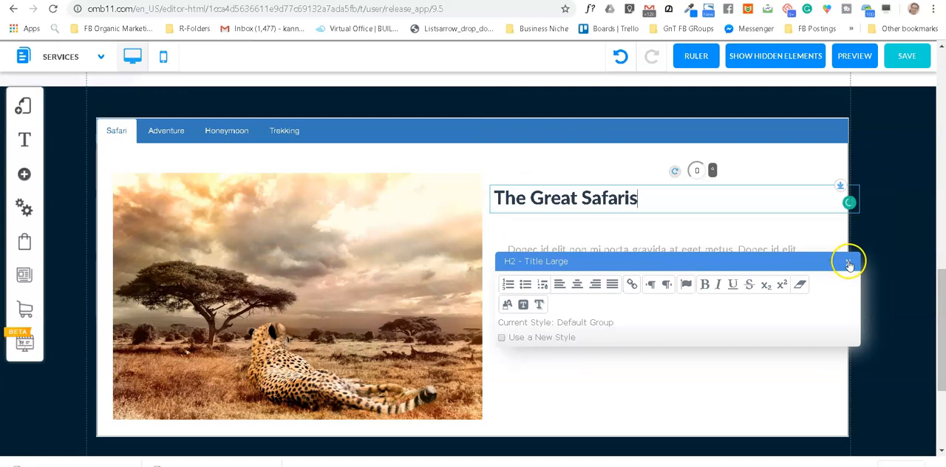
left_click(848, 262)
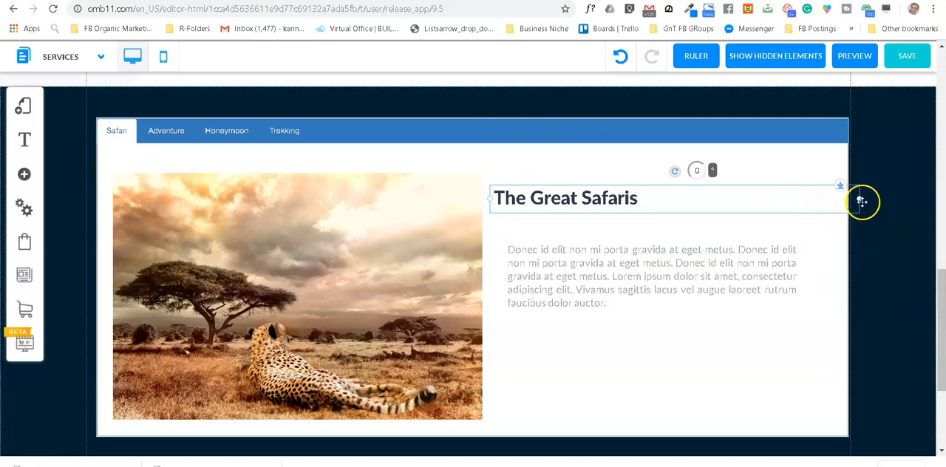
left_click_drag(862, 200, 654, 212)
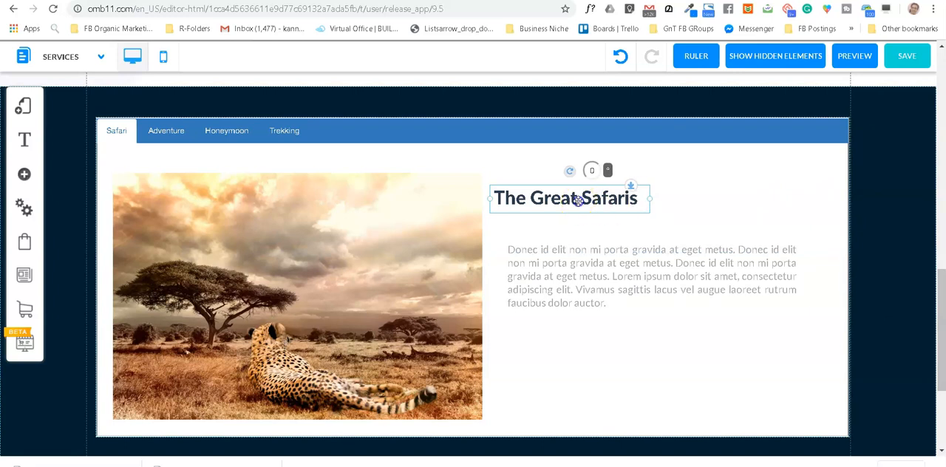
left_click_drag(578, 201, 587, 205)
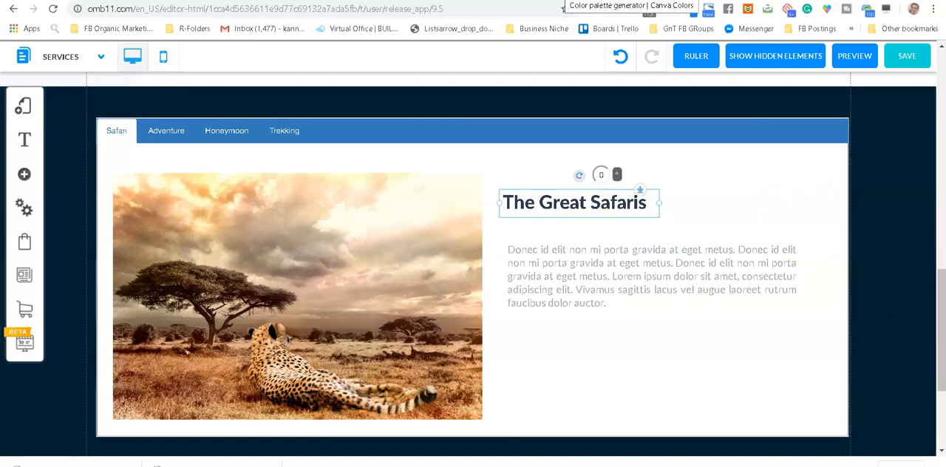
Step: Switch to Canva's color palette generator, copy the Slate Gray code #6F8195 and return to the site builder
left_click(566, 0)
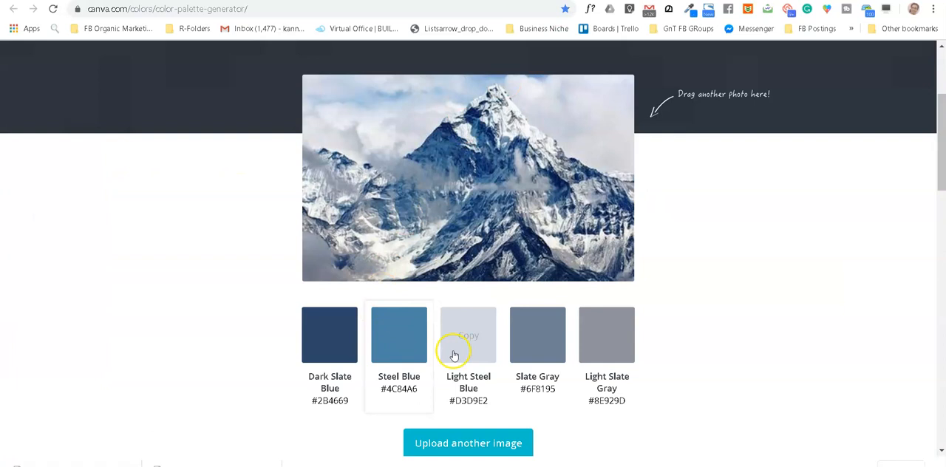
left_click(537, 337)
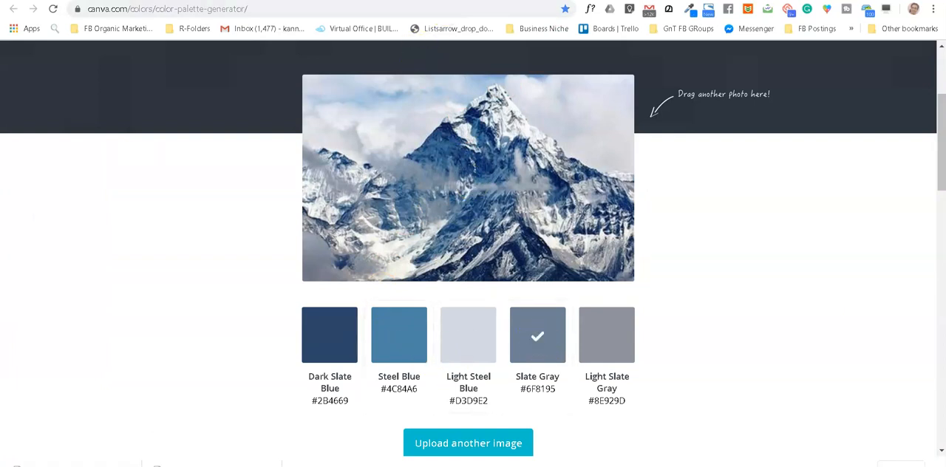
left_click(245, 0)
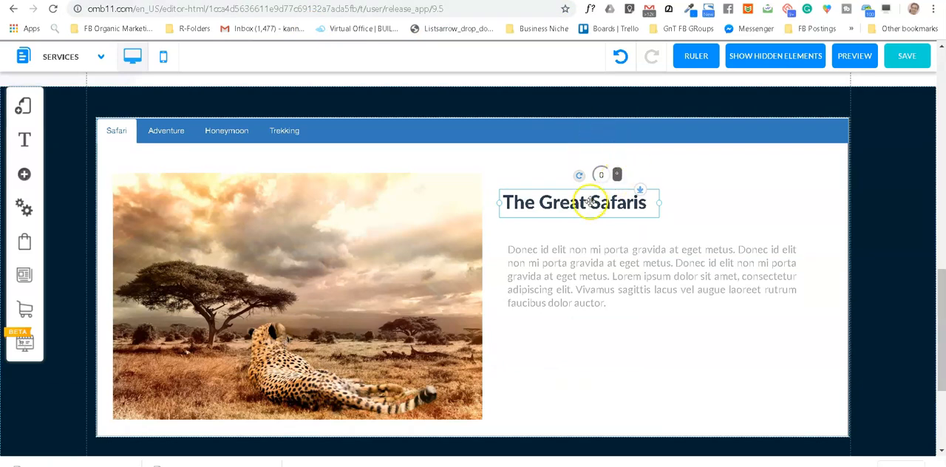
Step: Color the "The Great Safaris" heading text with the copied custom color #6f8195
double_click(590, 202)
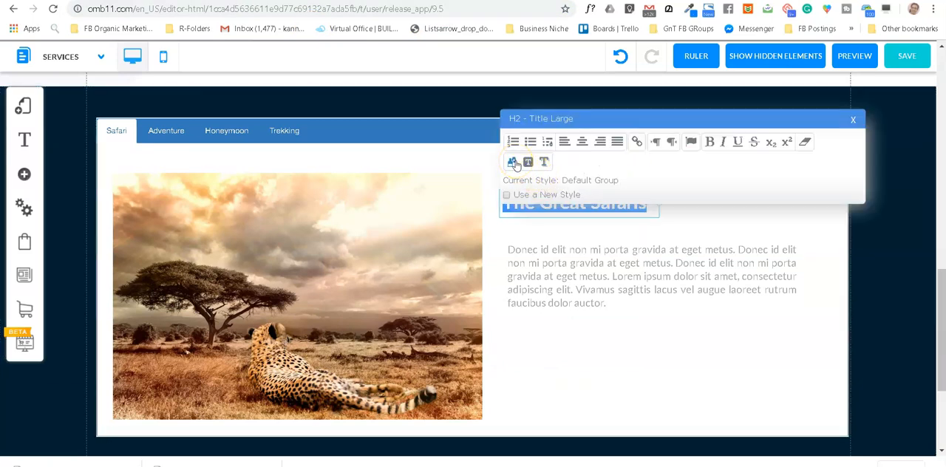
left_click(514, 163)
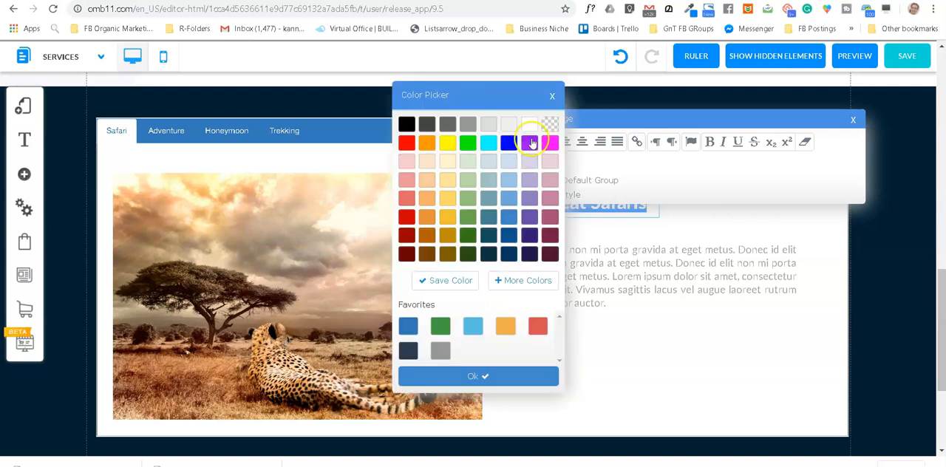
left_click(518, 281)
double_click(538, 262)
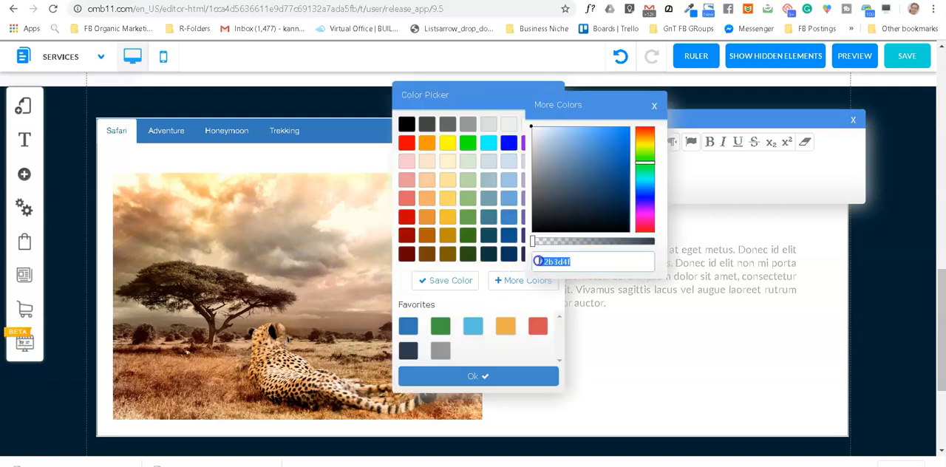
type("#6f8195")
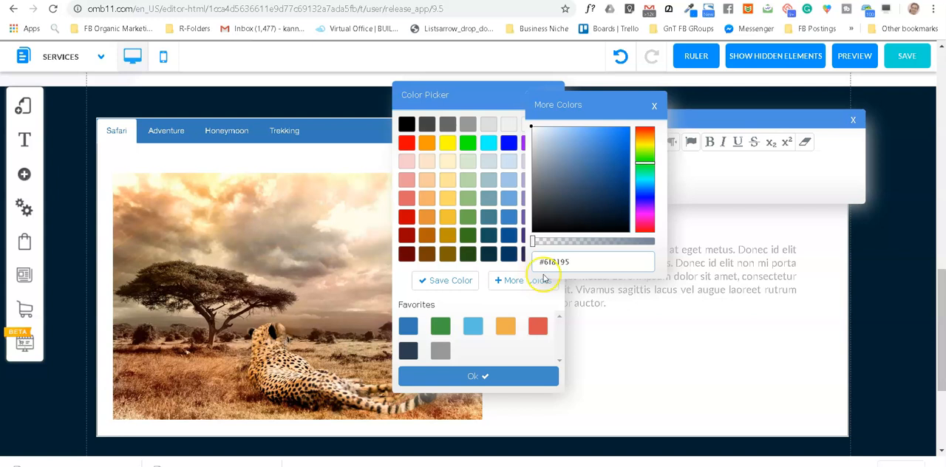
left_click(477, 377)
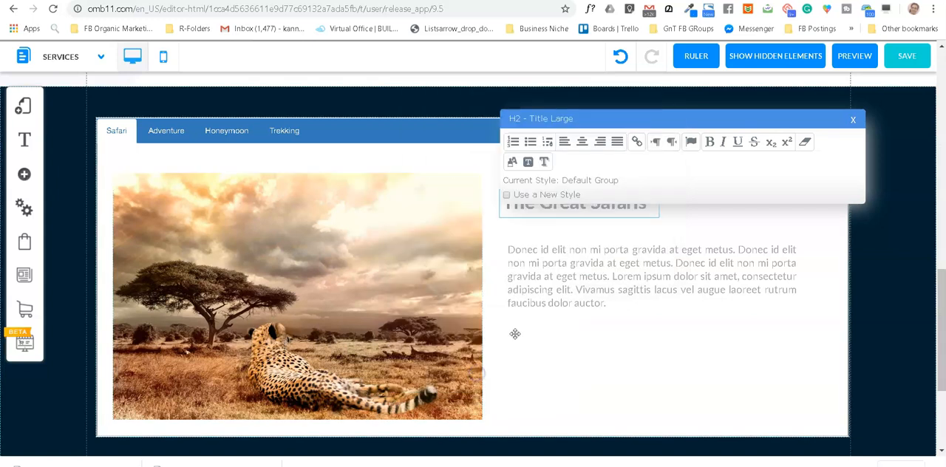
left_click(854, 120)
left_click(703, 190)
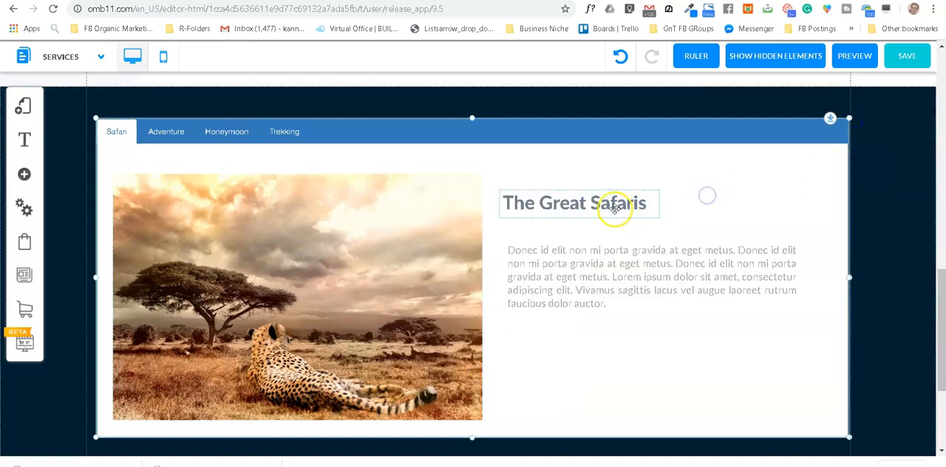
Step: Duplicate the Safari tab's placeholder paragraph below itself in the same text box, separated by a blank line
left_click(607, 260)
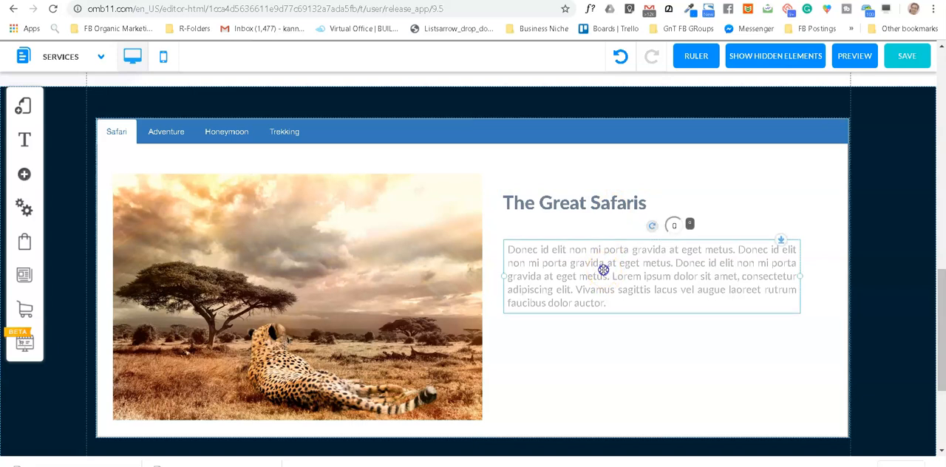
left_click(611, 294)
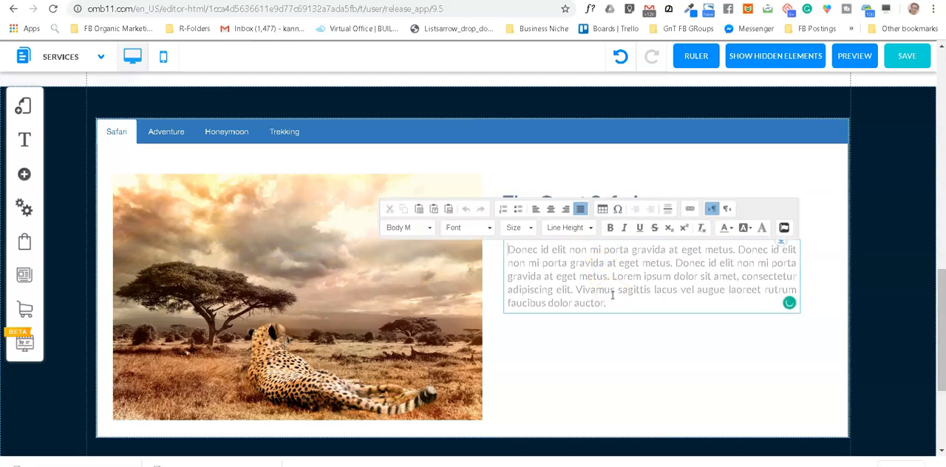
key("ctrl+a")
key("ctrl+c")
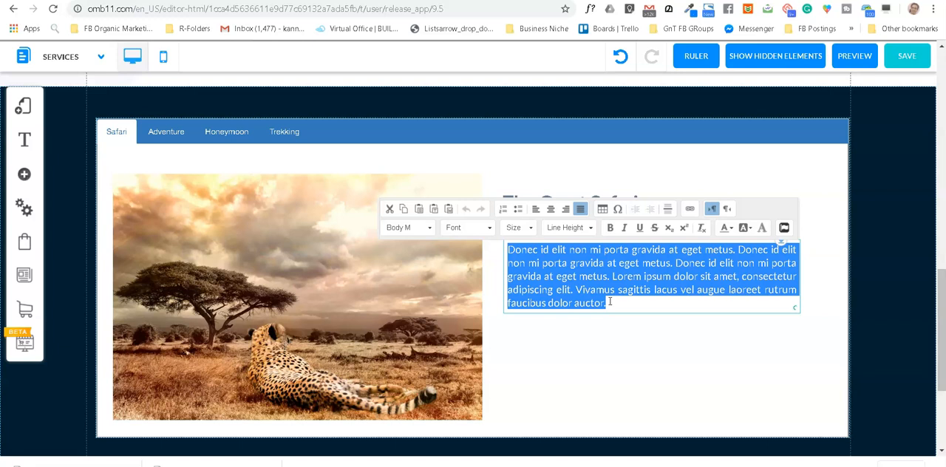
left_click(611, 303)
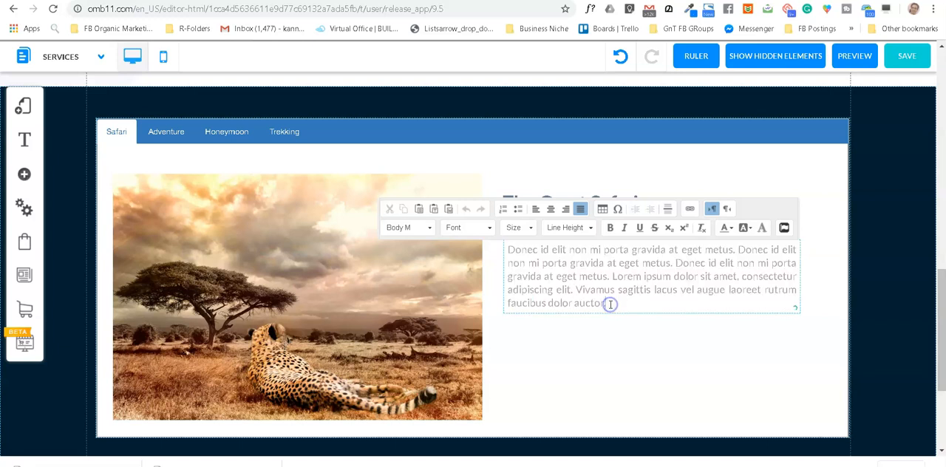
key("Return")
key("Return")
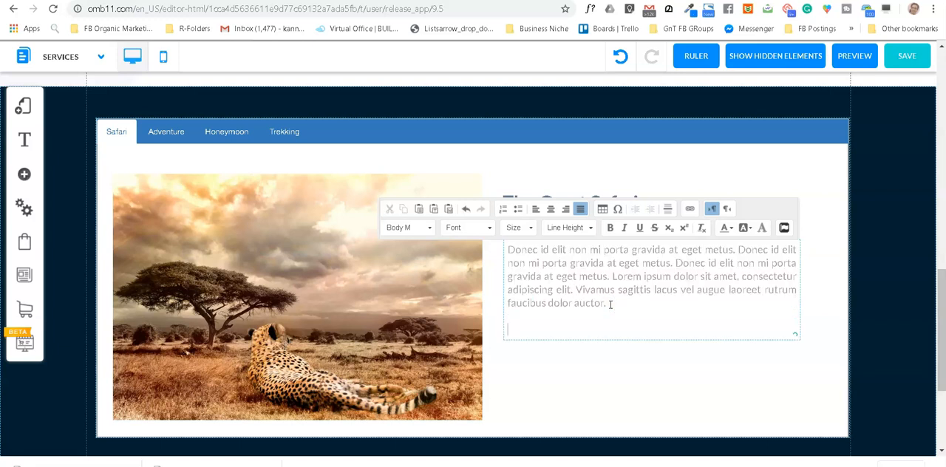
key("ctrl+v")
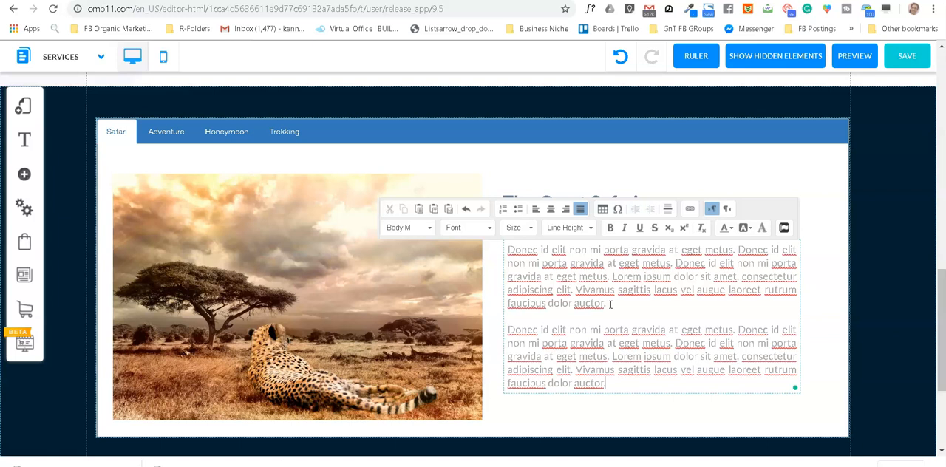
Step: Finish editing the Safari text and check the contents of the Adventure, Honeymoon and Trekking tabs, ending on Honeymoon
left_click(823, 190)
left_click(603, 262)
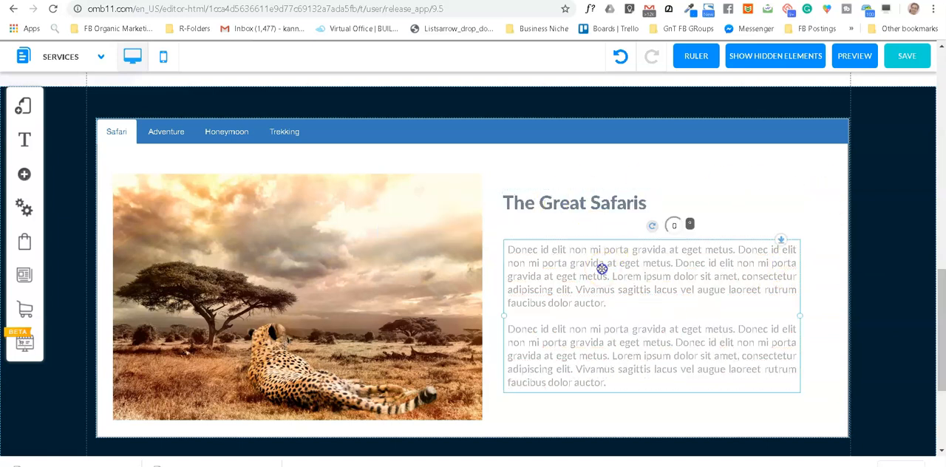
left_click(181, 131)
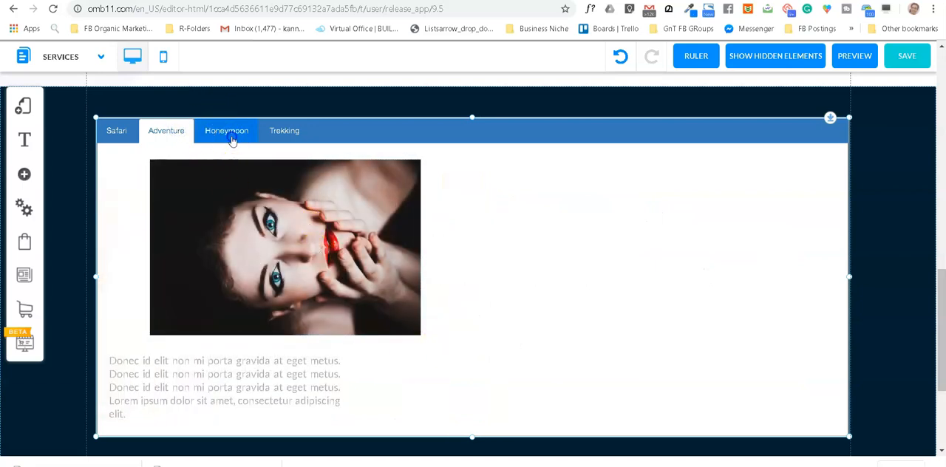
left_click(231, 140)
left_click(292, 133)
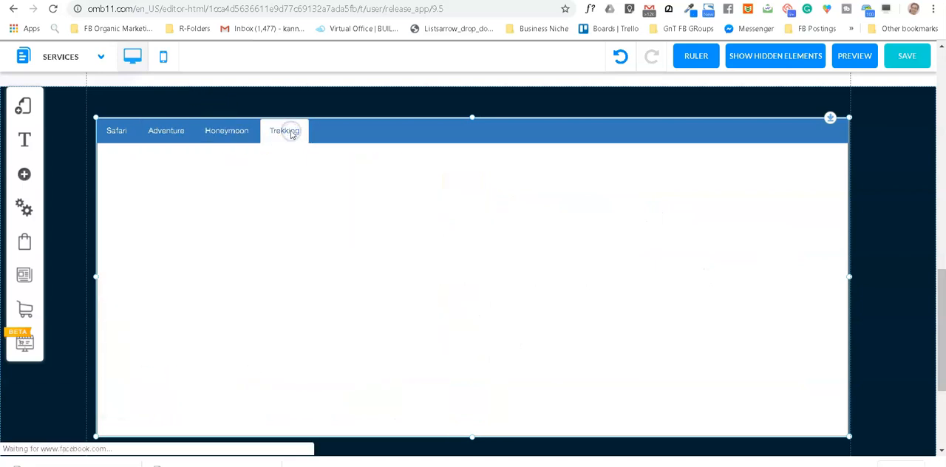
left_click(222, 131)
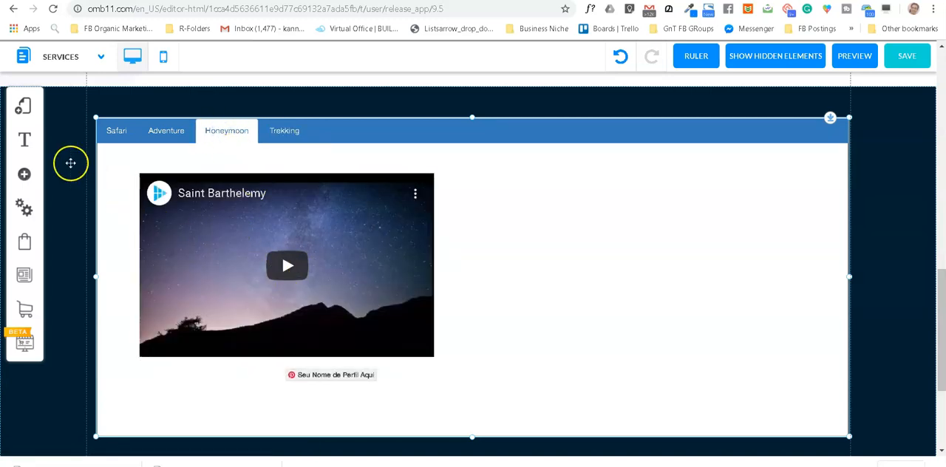
Step: Look through the catalogue of element types that can be added to the page, from pop-ups to blog apps
left_click(25, 175)
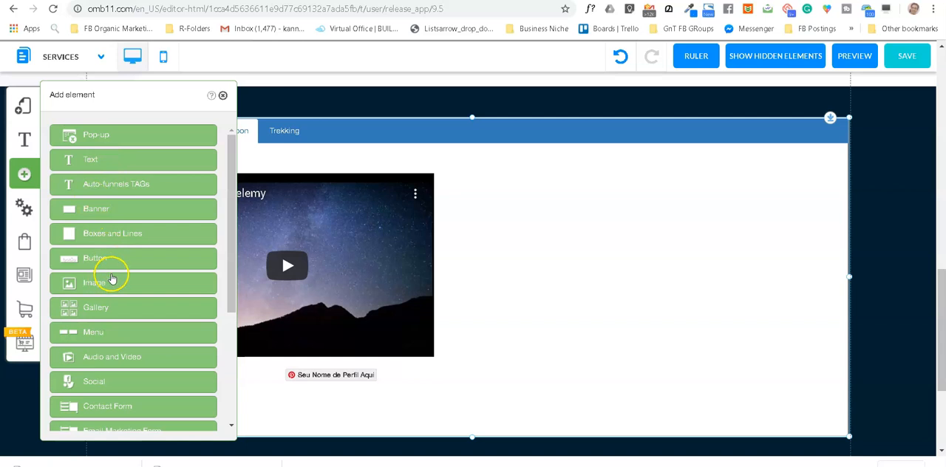
scroll(112, 284, "down", 1)
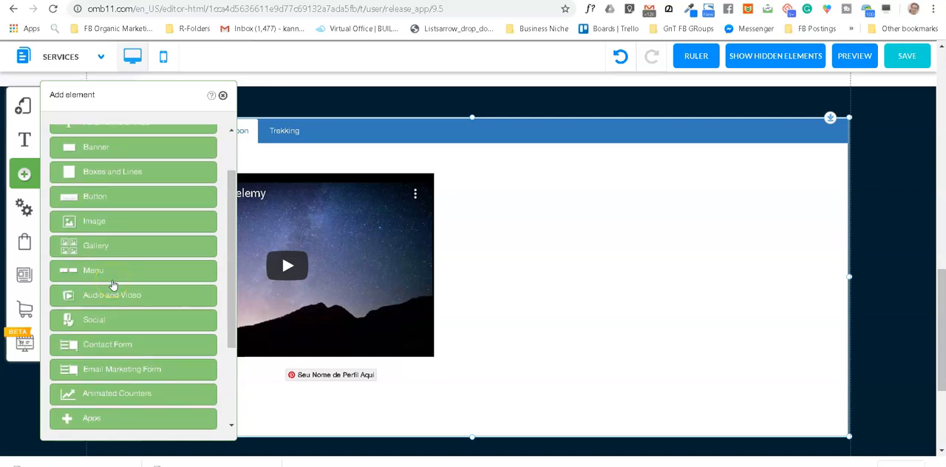
scroll(116, 284, "down", 1)
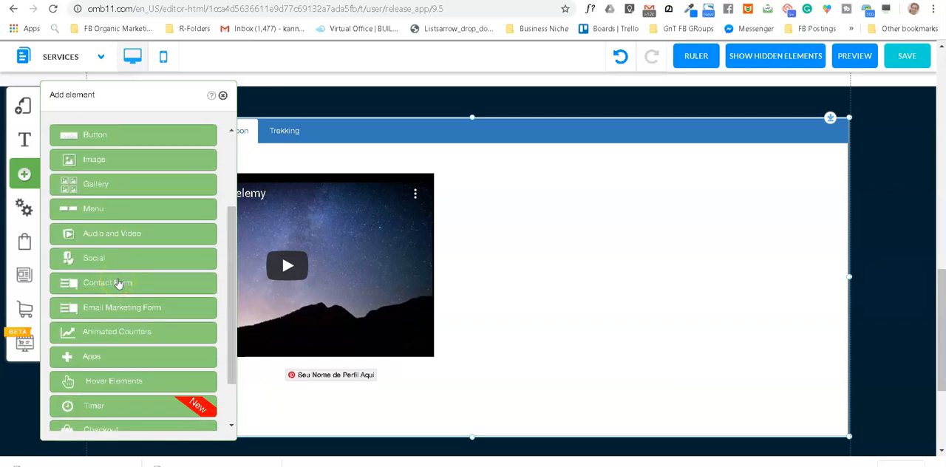
scroll(118, 283, "up", 2)
scroll(131, 266, "up", 2)
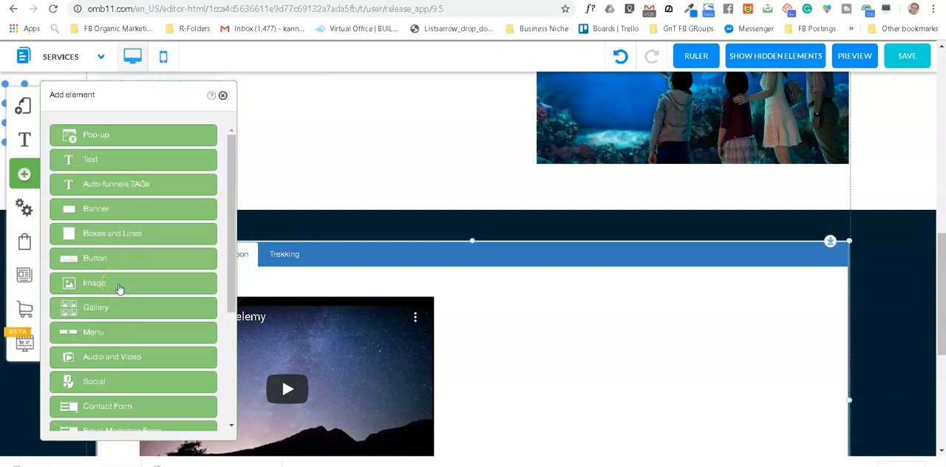
scroll(130, 309, "down", 1)
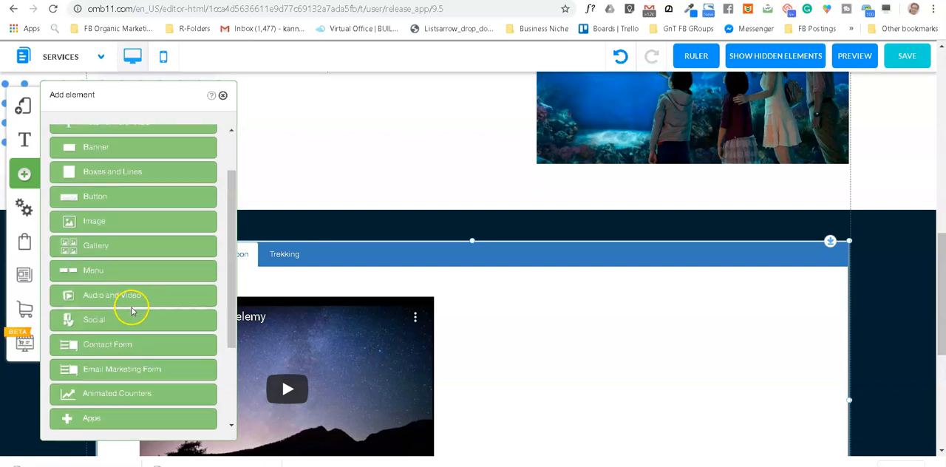
scroll(135, 316, "down", 1)
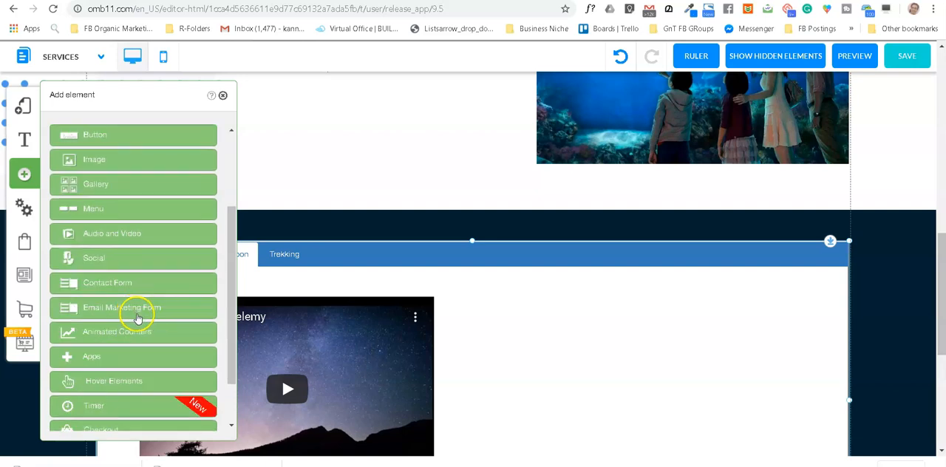
scroll(139, 320, "down", 1)
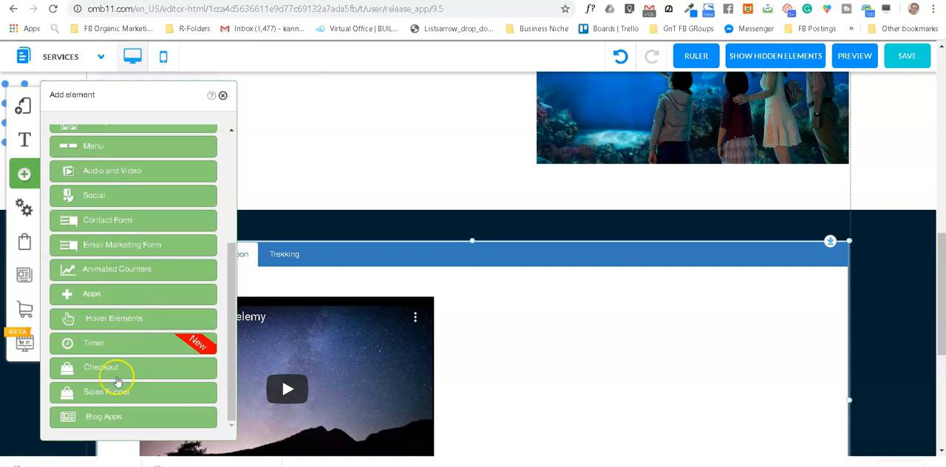
scroll(135, 295, "down", 2)
scroll(136, 278, "up", 2)
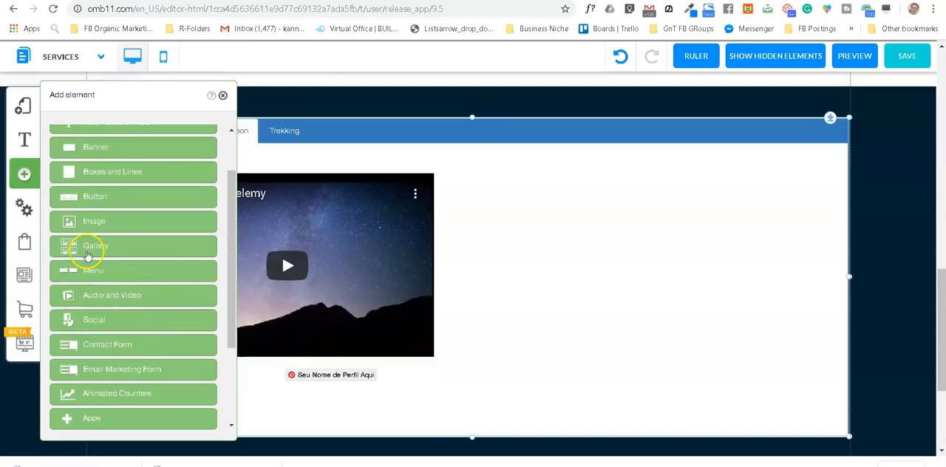
Step: Add a Youtube video element to the Honeymoon tab and place it beside the existing video
left_click(105, 296)
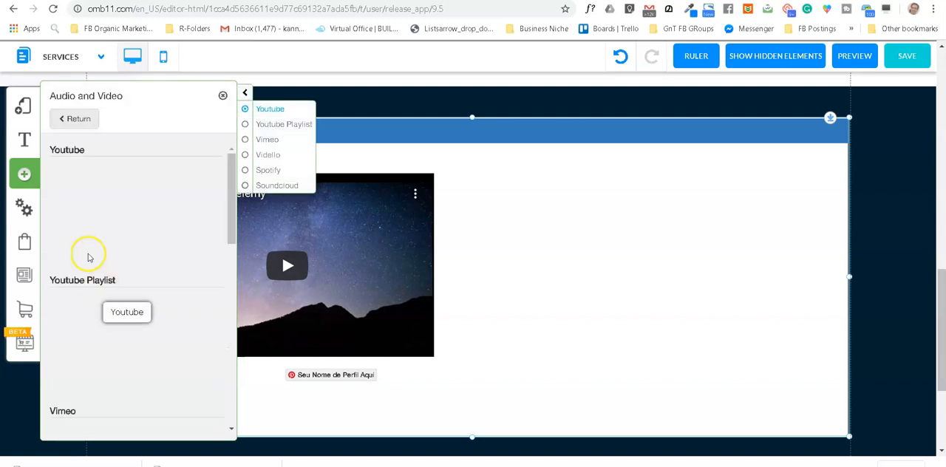
left_click(127, 214)
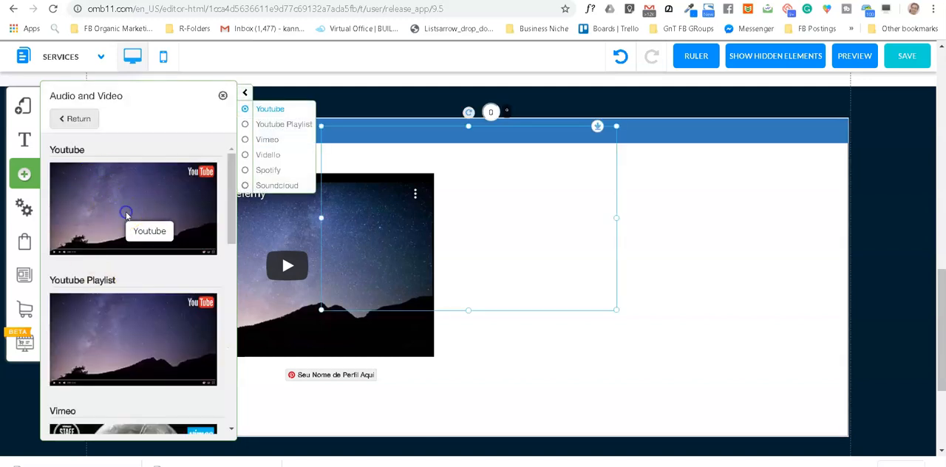
left_click_drag(507, 218, 649, 245)
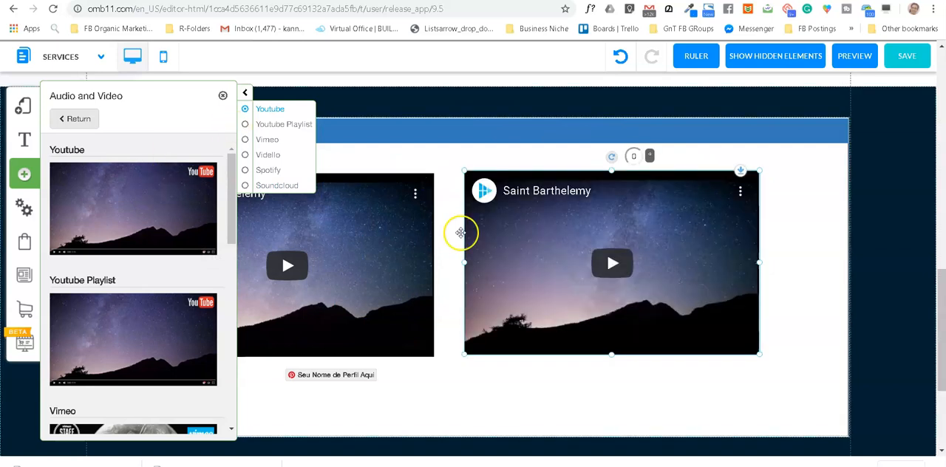
left_click(222, 96)
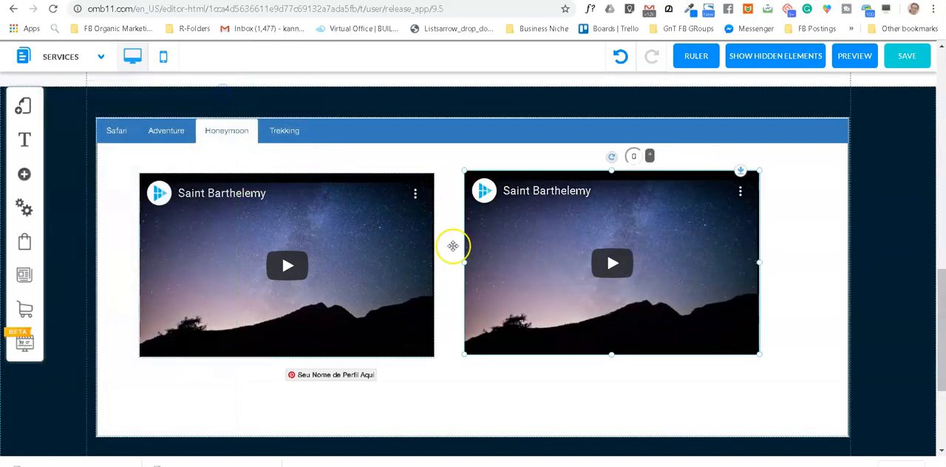
Step: Inspect the new Honeymoon video's URL, start and end times and playback options without changing them
right_click(533, 256)
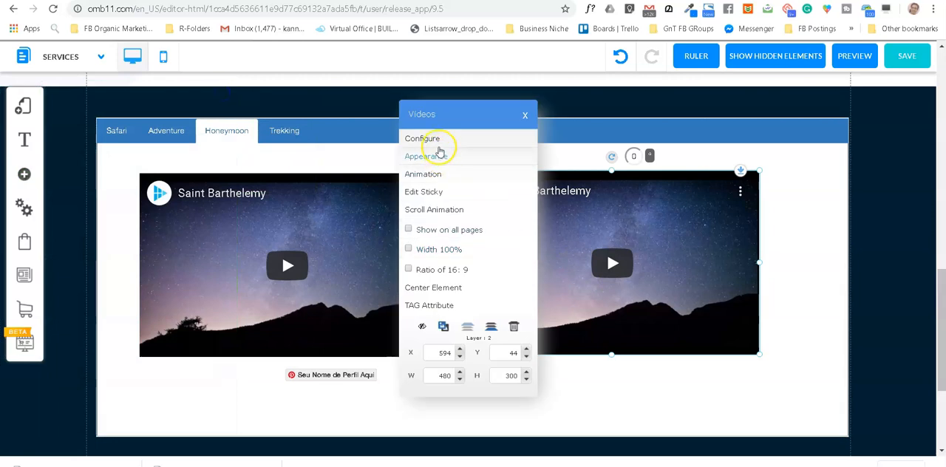
left_click(433, 139)
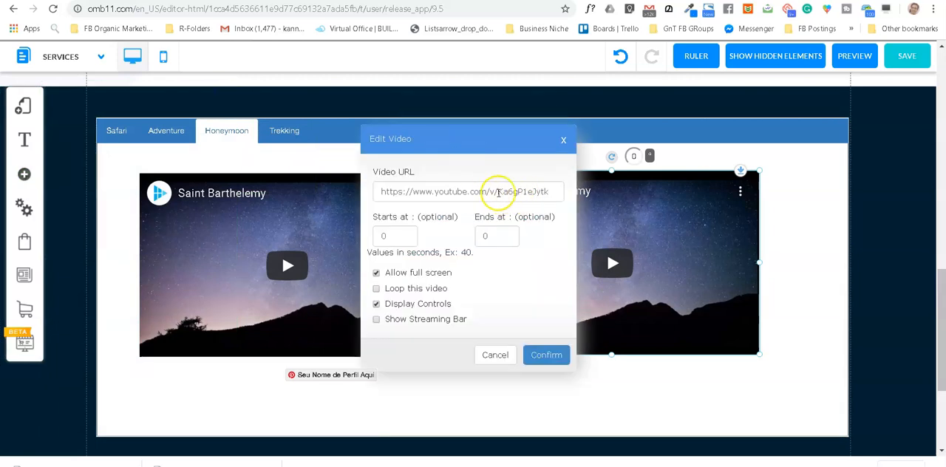
left_click(495, 355)
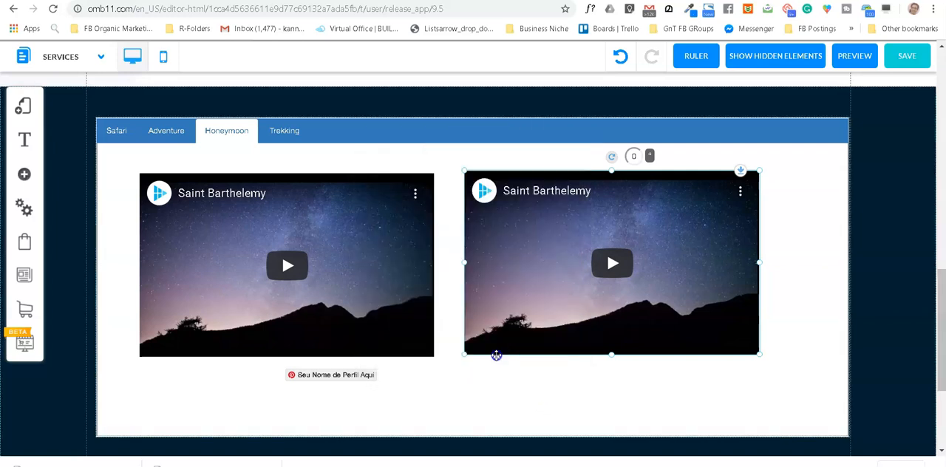
Step: Save the site changes, including the default layout and the Services page, and dismiss the alert
left_click(907, 58)
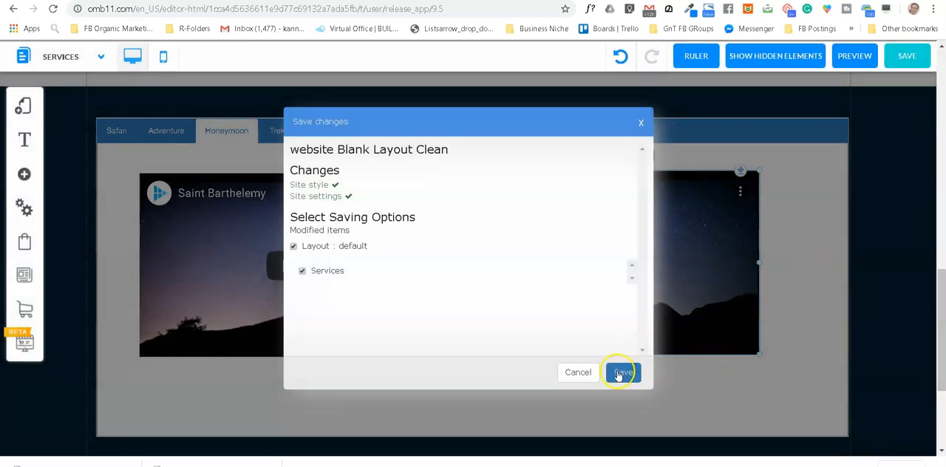
left_click(623, 373)
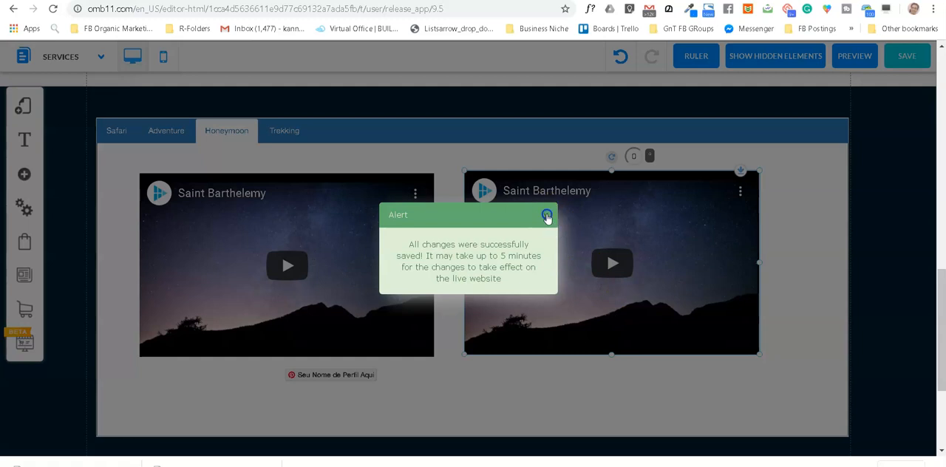
left_click(547, 215)
Step: Switch the tabbed box back to Safari and review the Services page up to the booking form
scroll(680, 249, "down", 3)
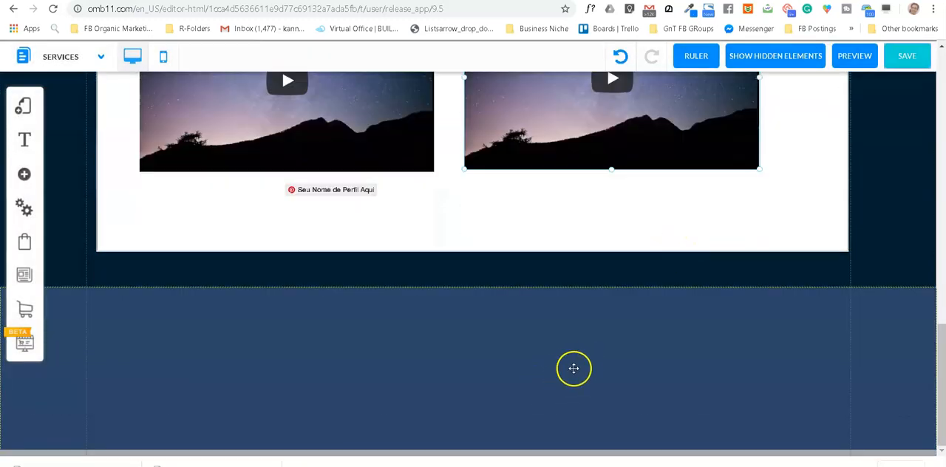
scroll(401, 289, "up", 4)
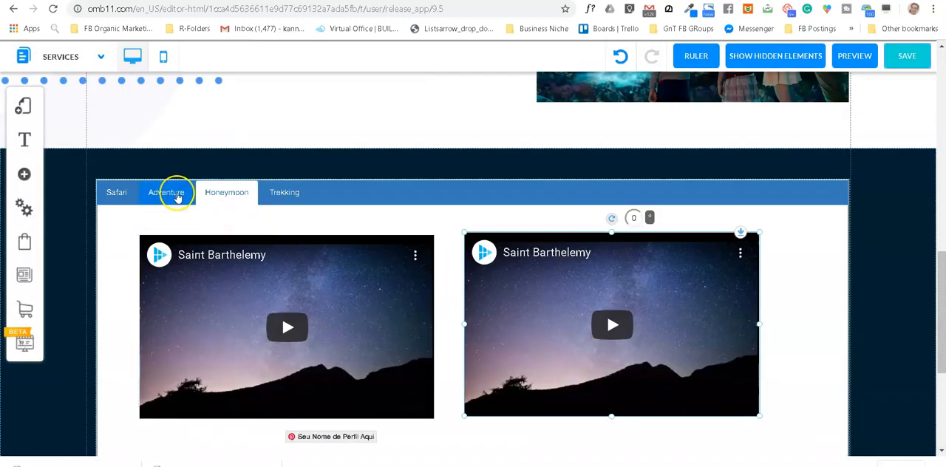
left_click(168, 192)
left_click(117, 193)
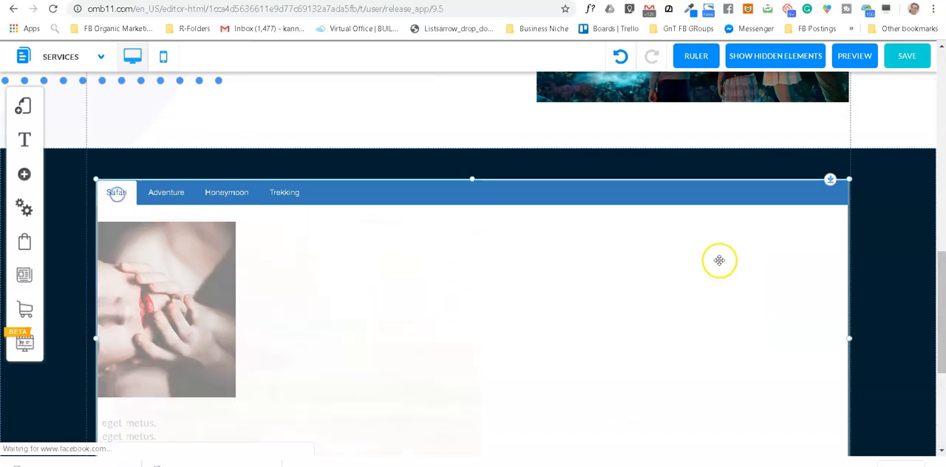
scroll(716, 262, "up", 7)
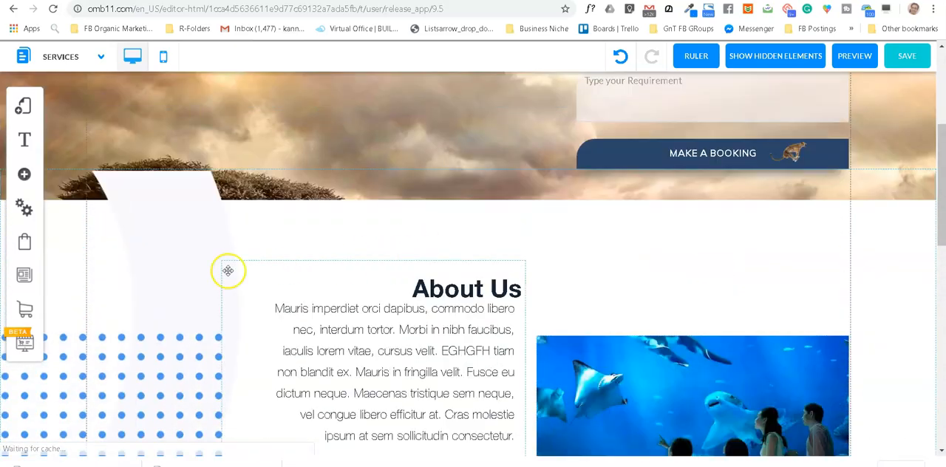
scroll(228, 271, "up", 1)
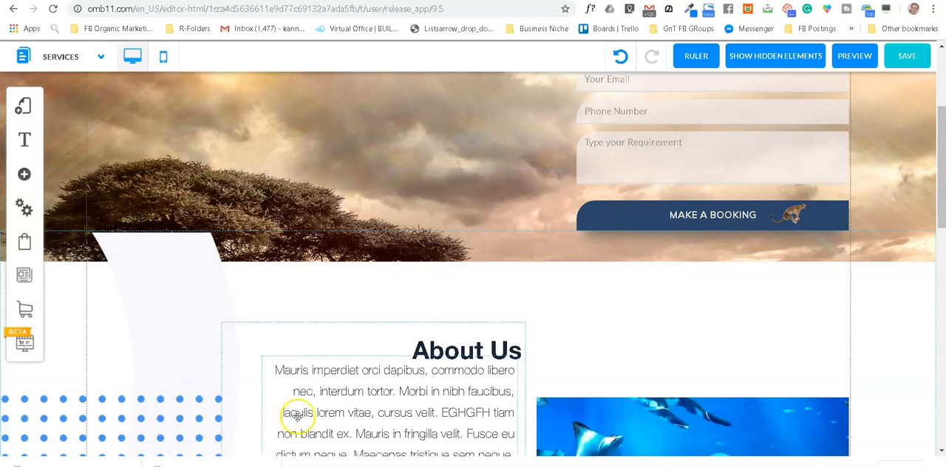
scroll(310, 244, "up", 1)
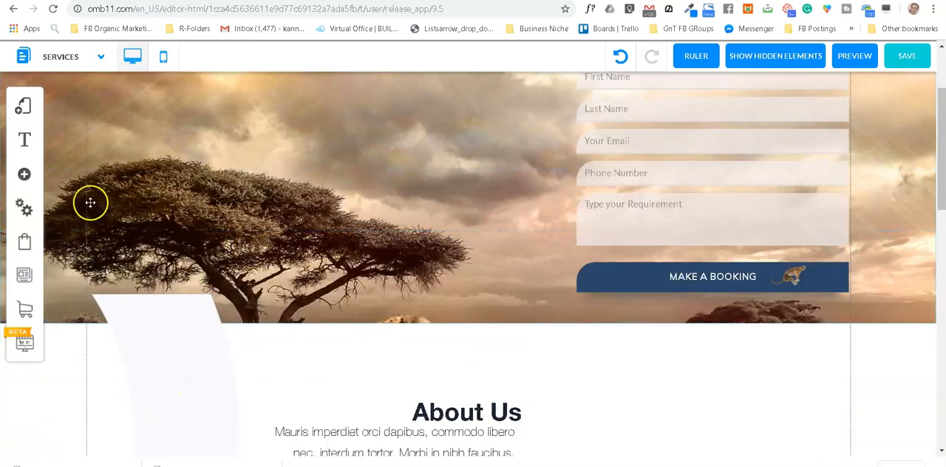
Step: Inspect the booking form's received email response settings, including recipient email, subject, coupon list and post-submission action
left_click(25, 173)
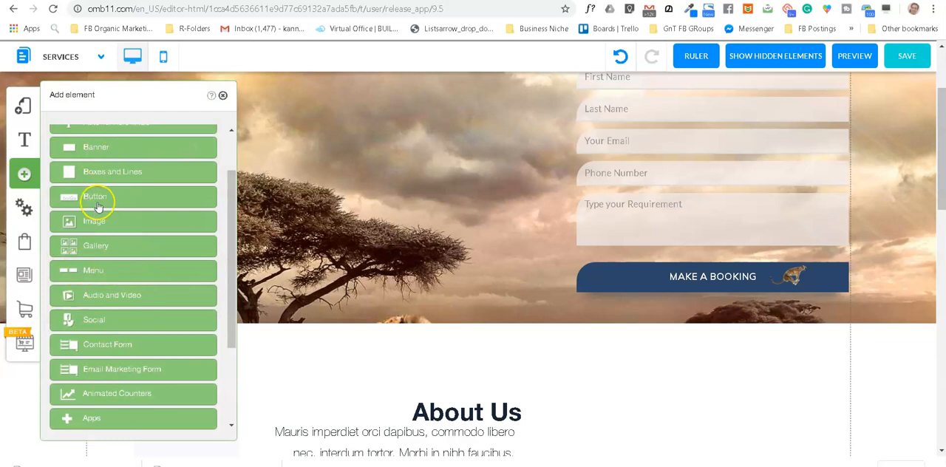
left_click(716, 212)
scroll(714, 204, "up", 1)
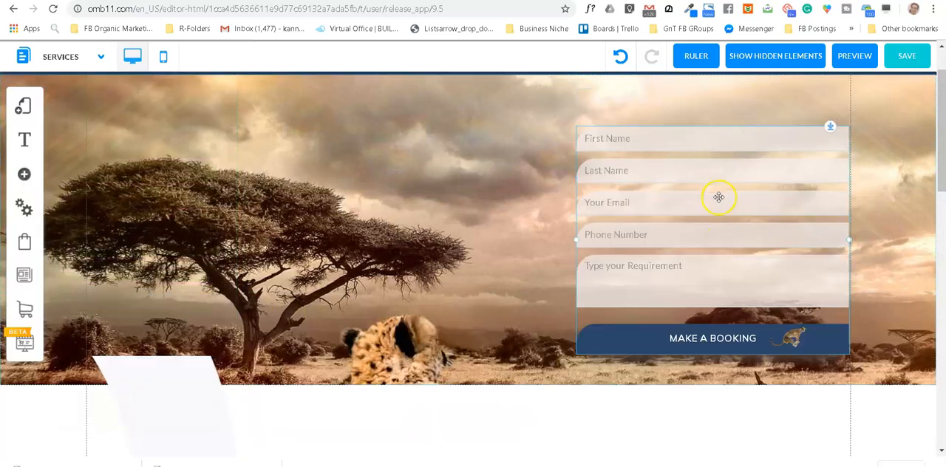
left_click(706, 246)
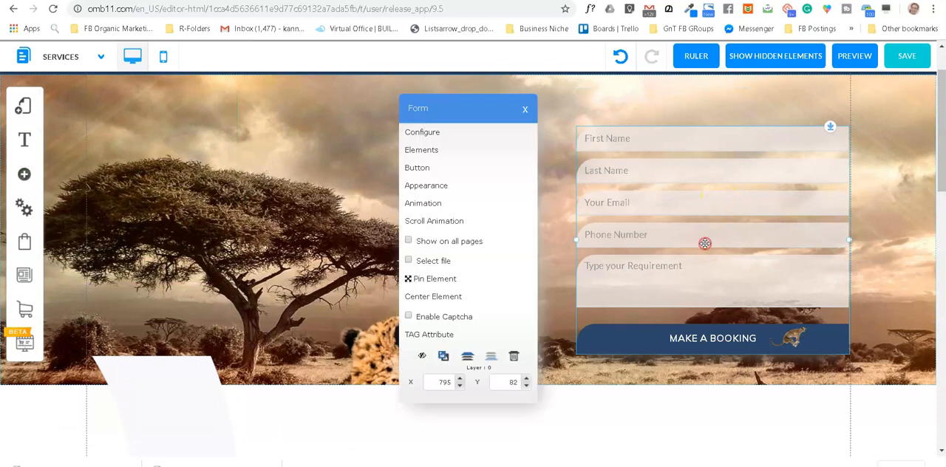
left_click(434, 134)
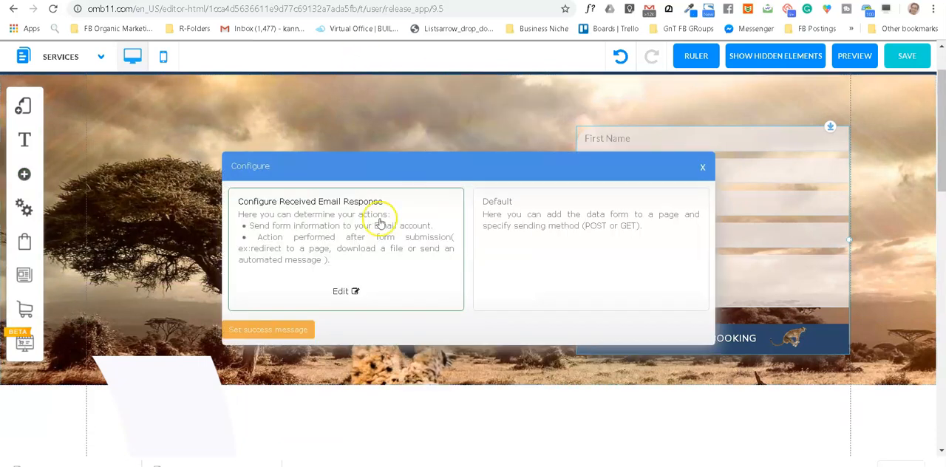
left_click(344, 292)
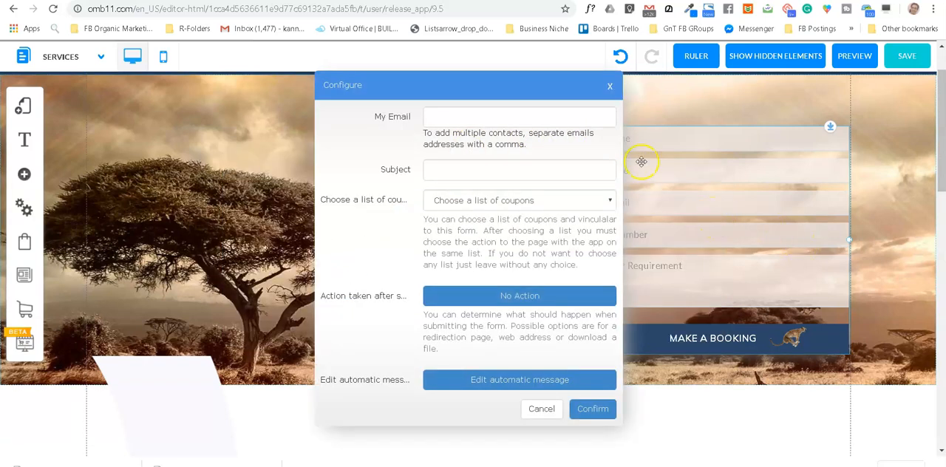
left_click(610, 88)
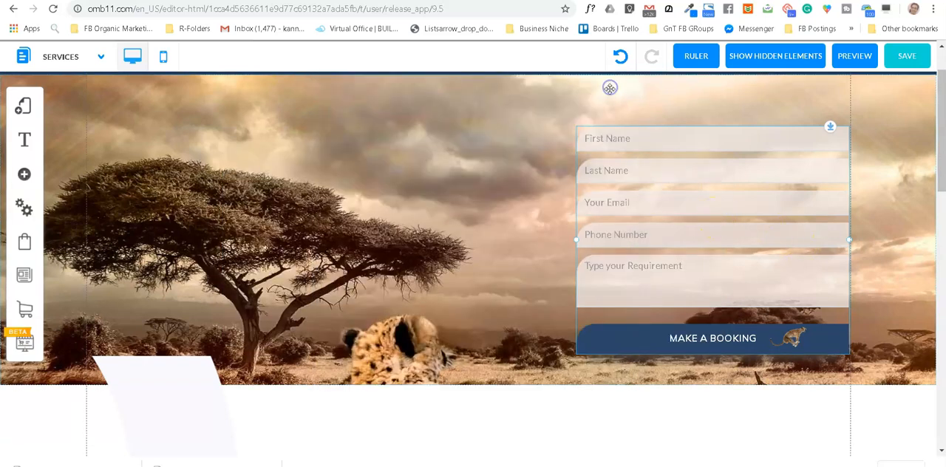
Step: Inspect the booking form's Default configuration with its action, method and target settings, and close it without changes
left_click(668, 196)
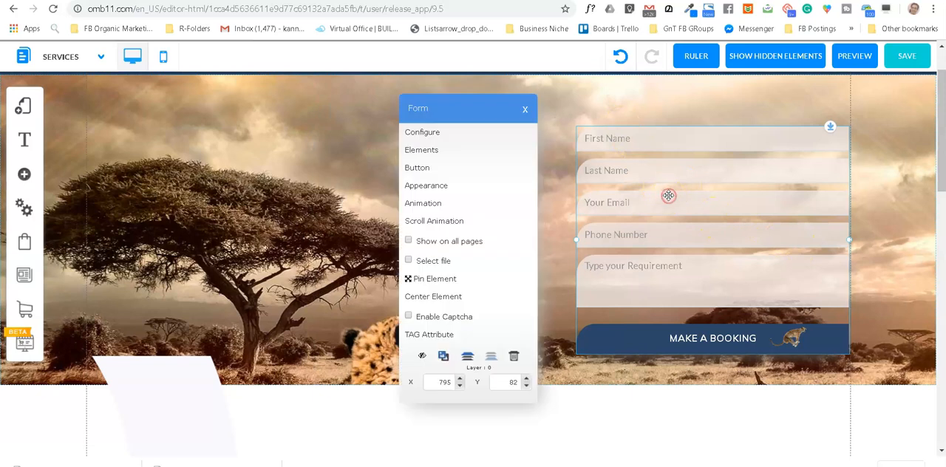
left_click(432, 139)
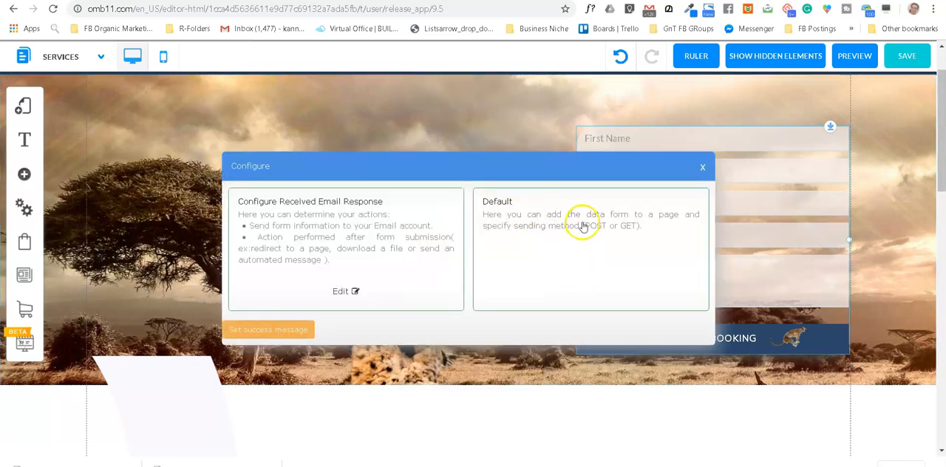
left_click(587, 290)
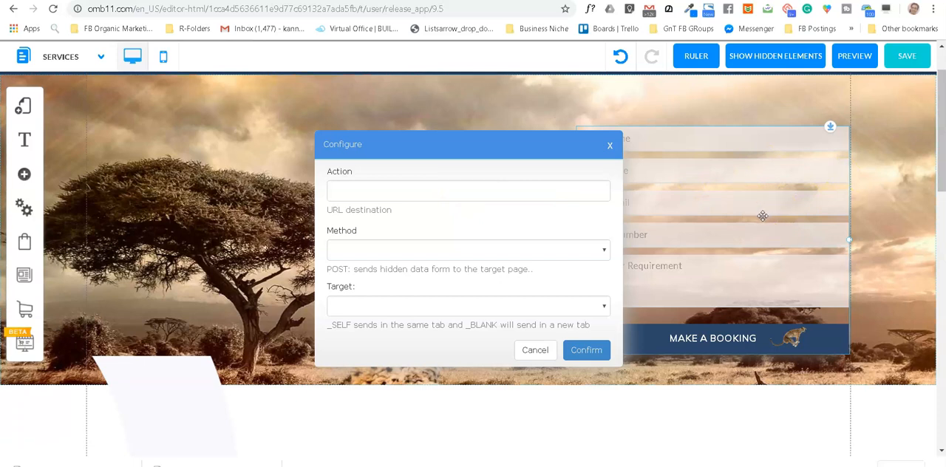
left_click(612, 145)
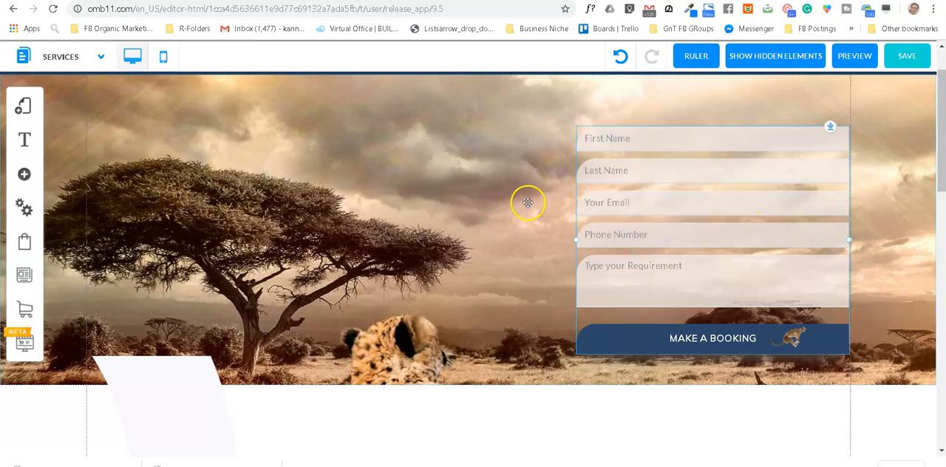
scroll(527, 201, "down", 5)
scroll(528, 201, "down", 7)
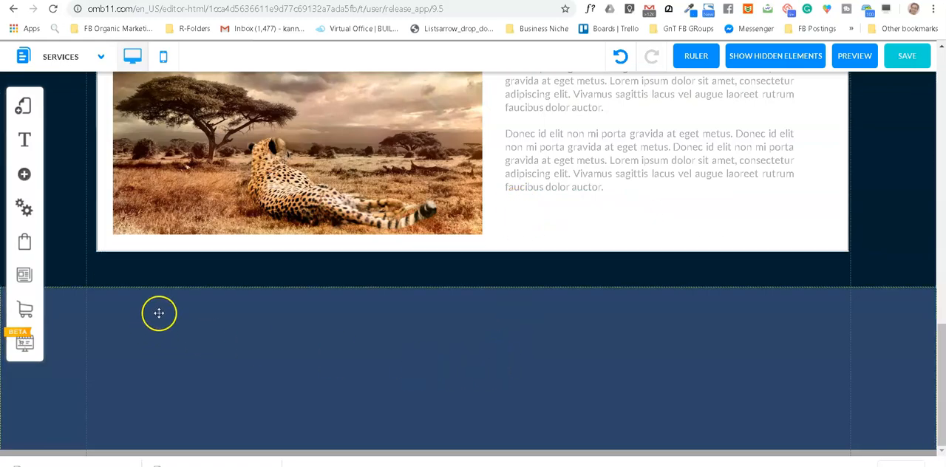
scroll(698, 354, "up", 2)
scroll(698, 354, "up", 3)
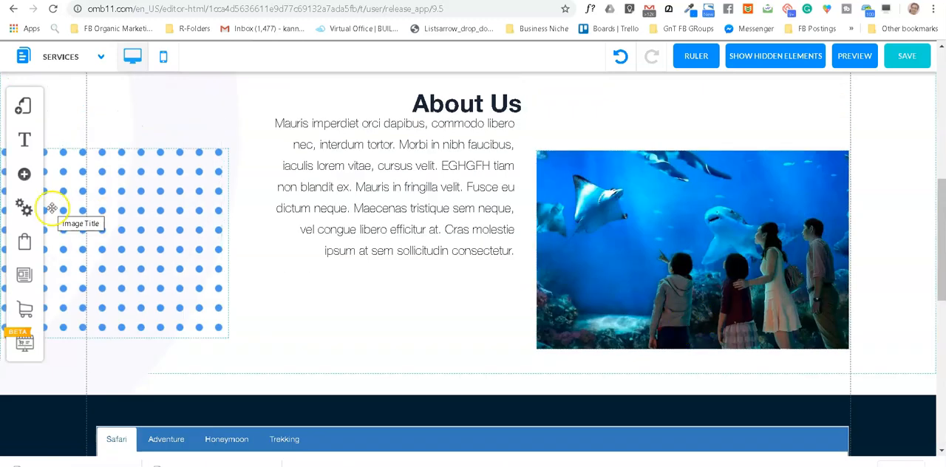
left_click(25, 176)
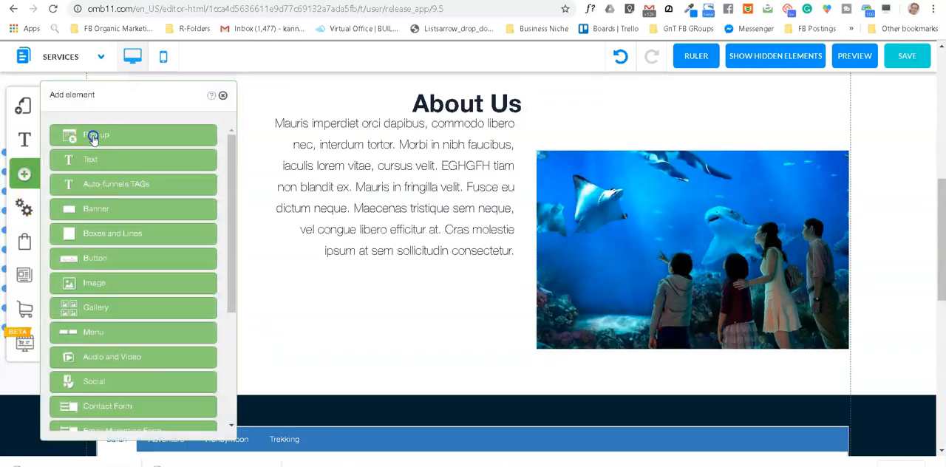
left_click(93, 138)
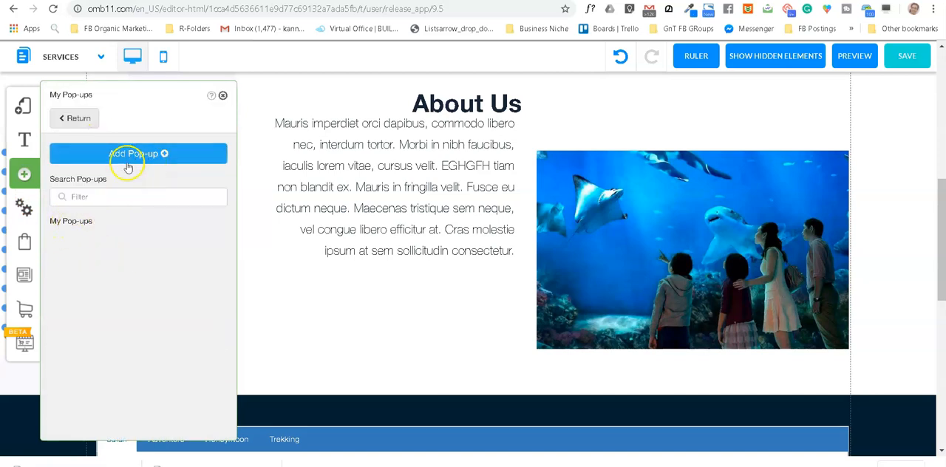
left_click(76, 118)
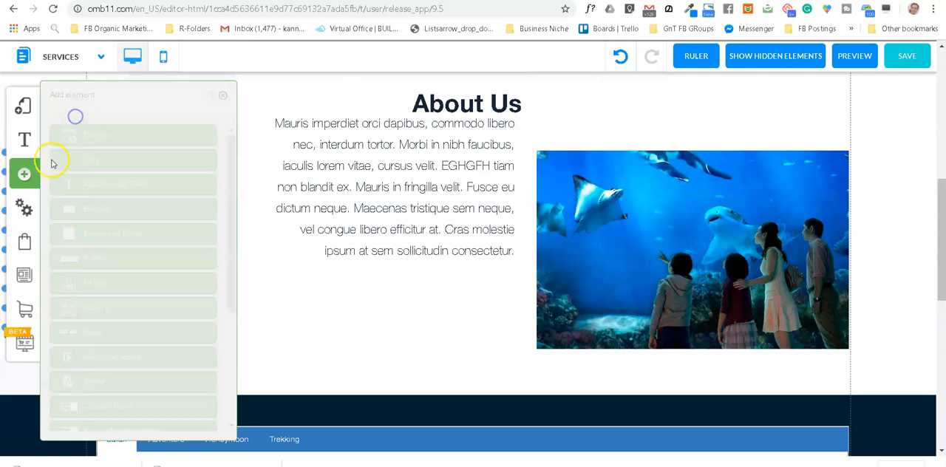
left_click(304, 94)
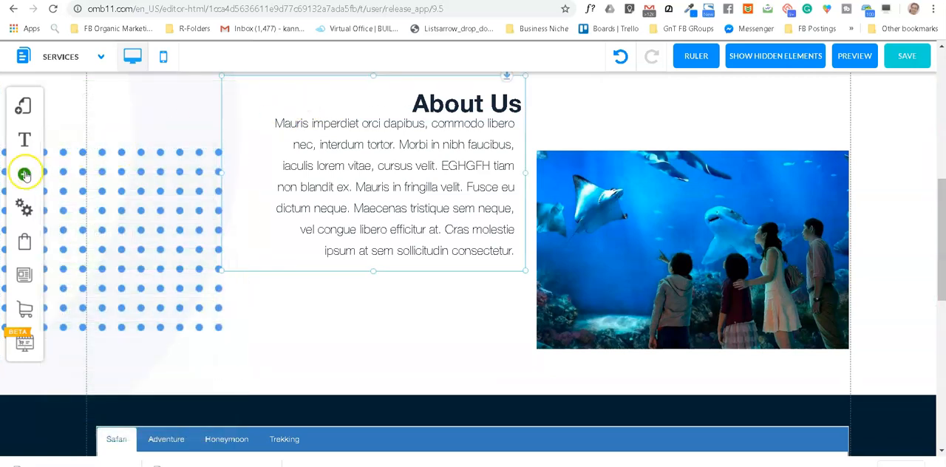
Step: Start adding a new pop-up to the Services page and browse the available pop-up templates
left_click(25, 174)
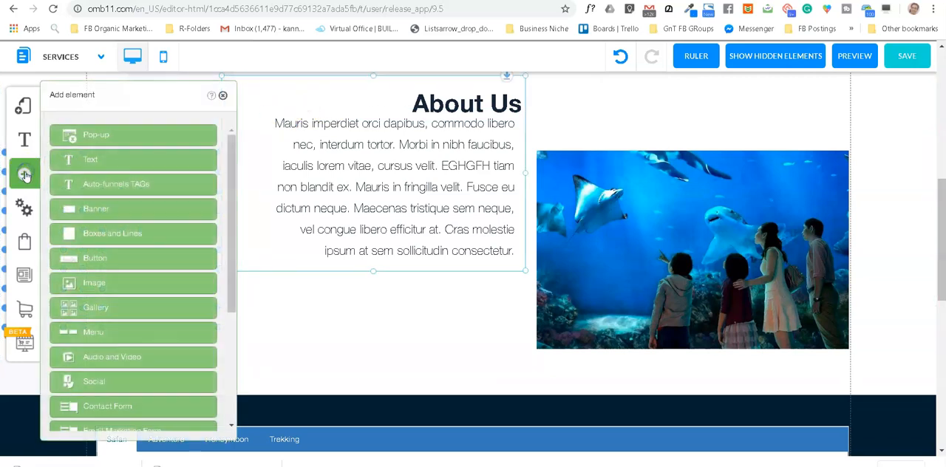
left_click(122, 137)
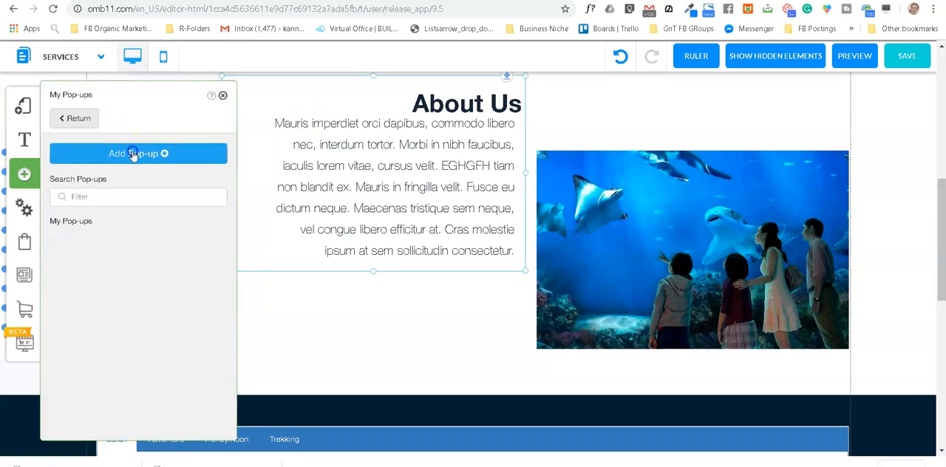
left_click(133, 156)
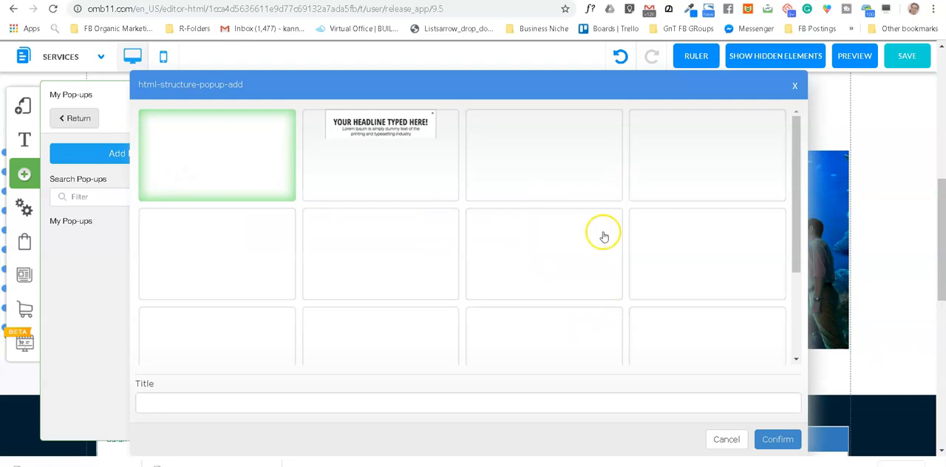
left_click_drag(793, 225, 794, 195)
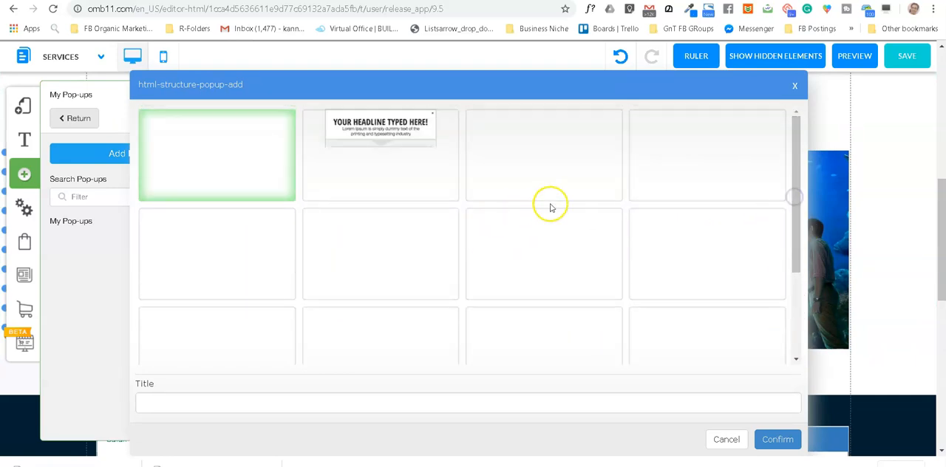
scroll(547, 207, "up", 2)
scroll(562, 204, "down", 1)
scroll(394, 279, "up", 1)
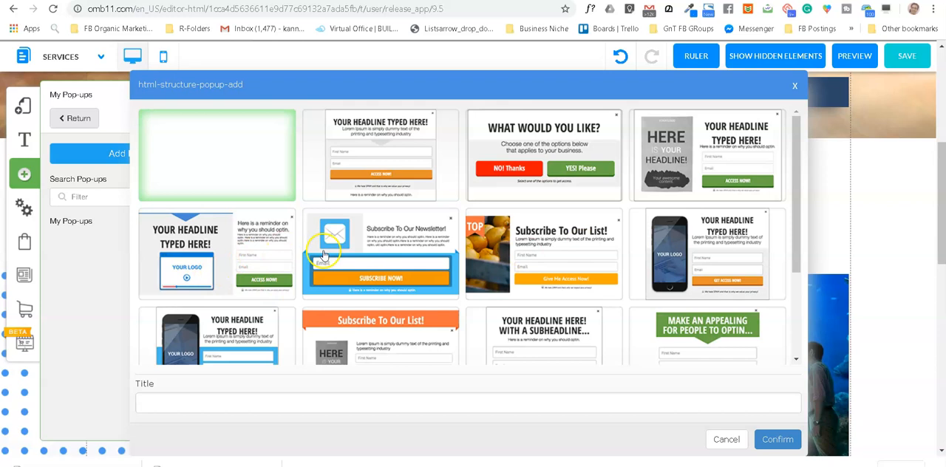
left_click(226, 246)
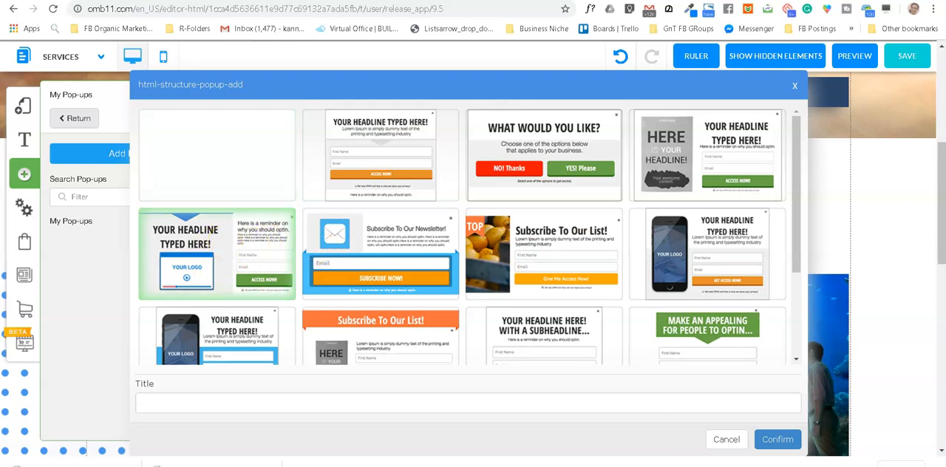
left_click(776, 438)
left_click(227, 159)
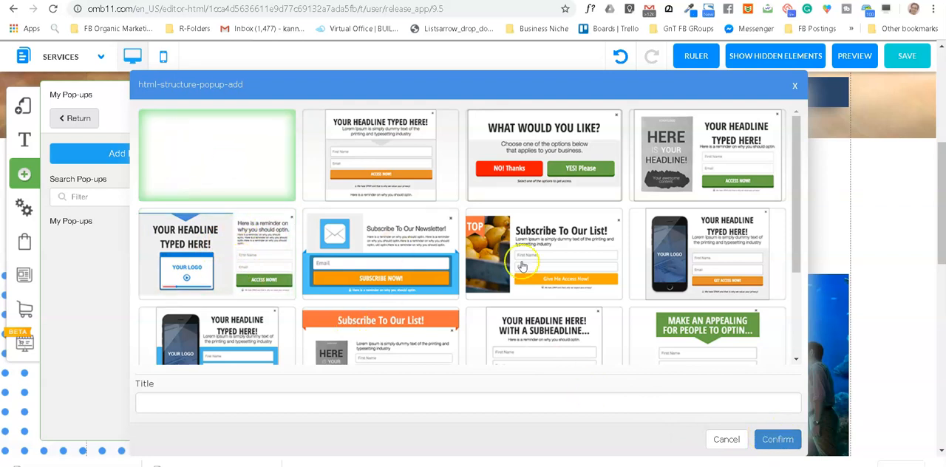
Step: Create a pop-up titled "do not leave" from the green "Make an appealing for people to optin..." template and close the pop-up list
left_click(226, 404)
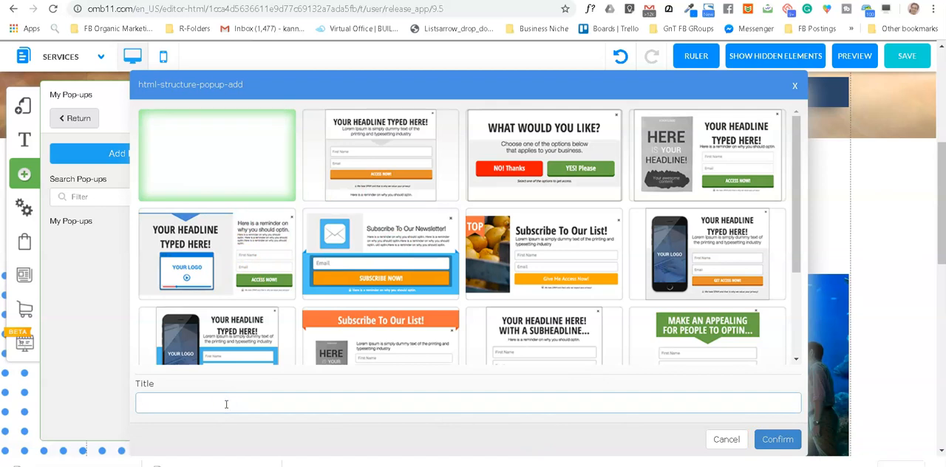
left_click(717, 338)
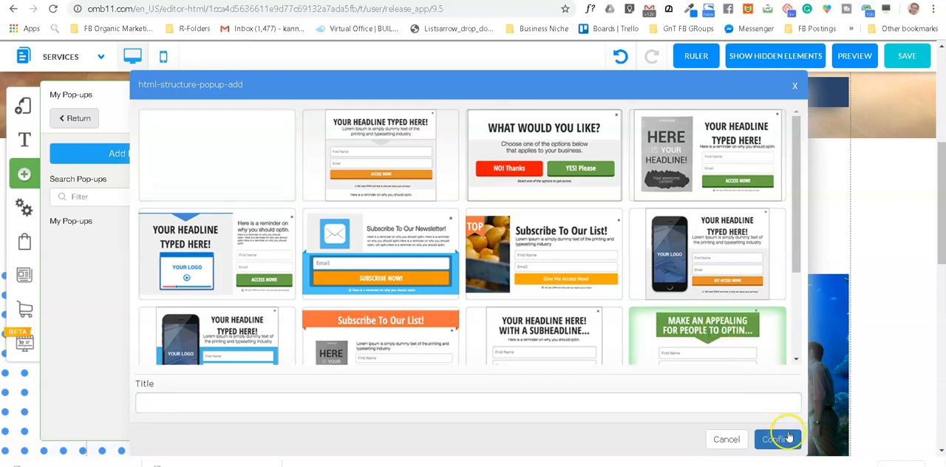
left_click(242, 406)
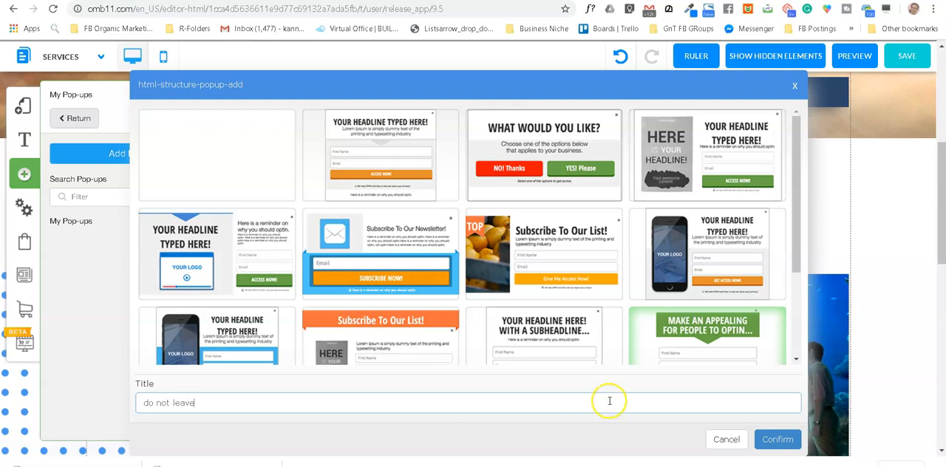
left_click(777, 439)
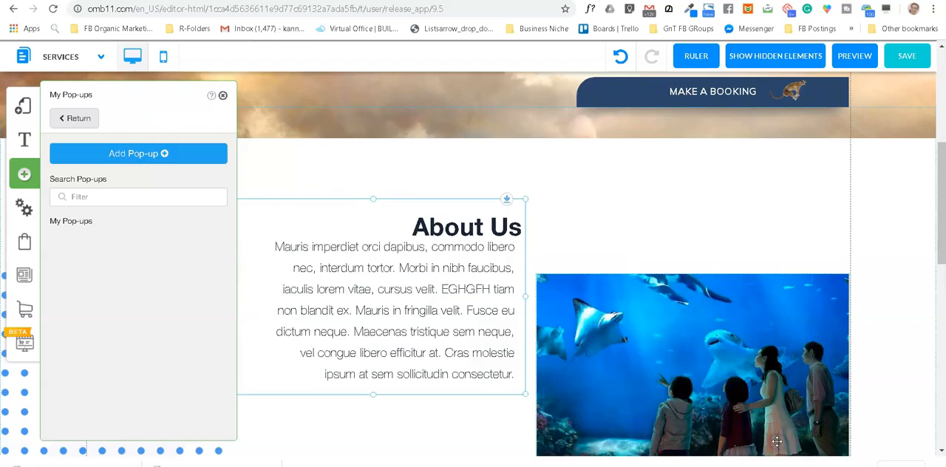
left_click(222, 96)
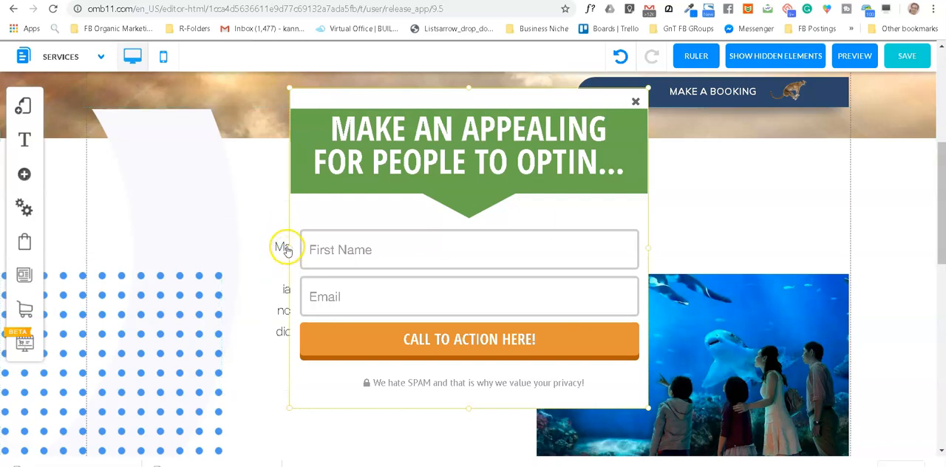
Step: Widen the pop-up towards its left side and reposition the headline banner, form and privacy line closer to its centre
left_click_drag(287, 251, 160, 277)
left_click_drag(333, 196, 393, 189)
left_click_drag(387, 261, 440, 252)
left_click(403, 384)
left_click_drag(421, 388, 424, 389)
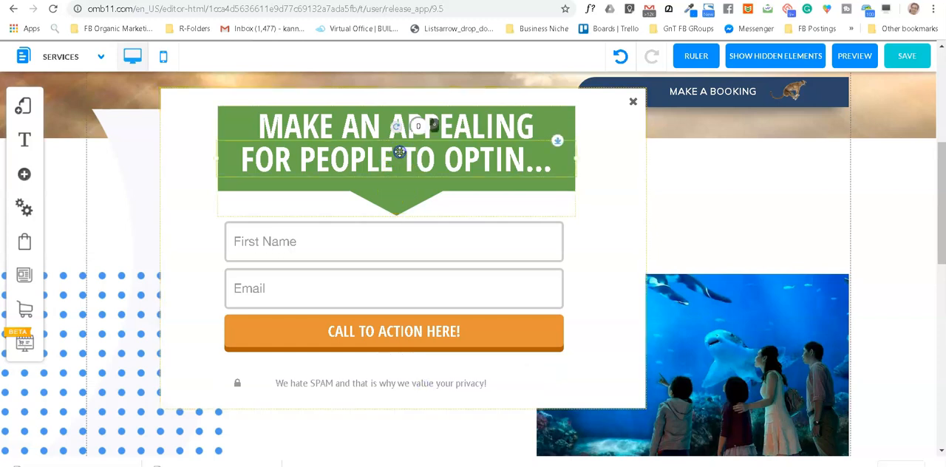
Step: Inspect the headline's text editing options and the pop-up's appearance styles without changing them
double_click(400, 153)
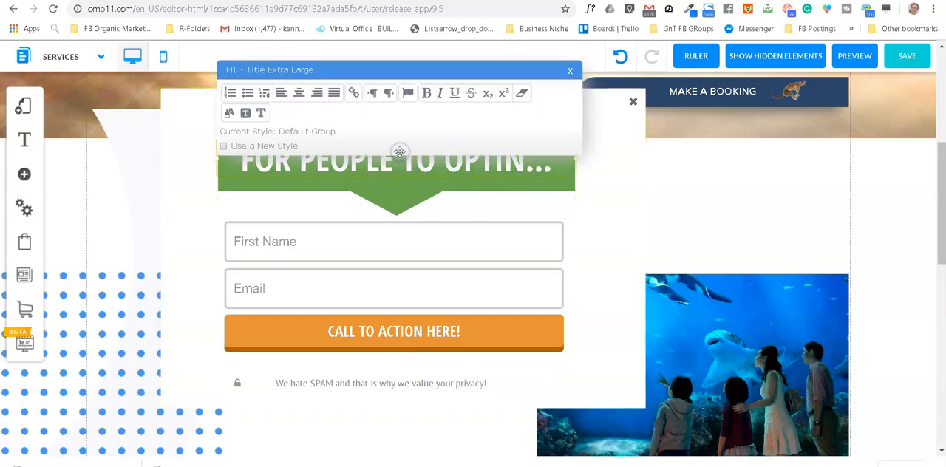
left_click(622, 200)
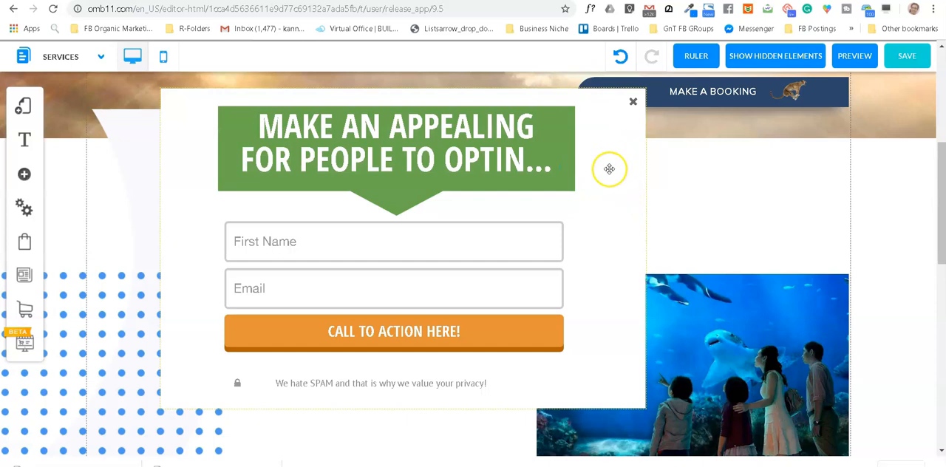
left_click(609, 169)
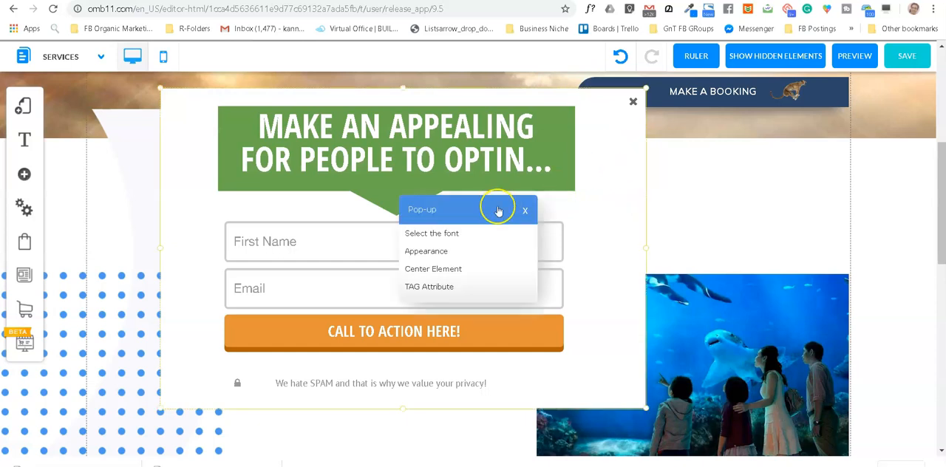
left_click(427, 252)
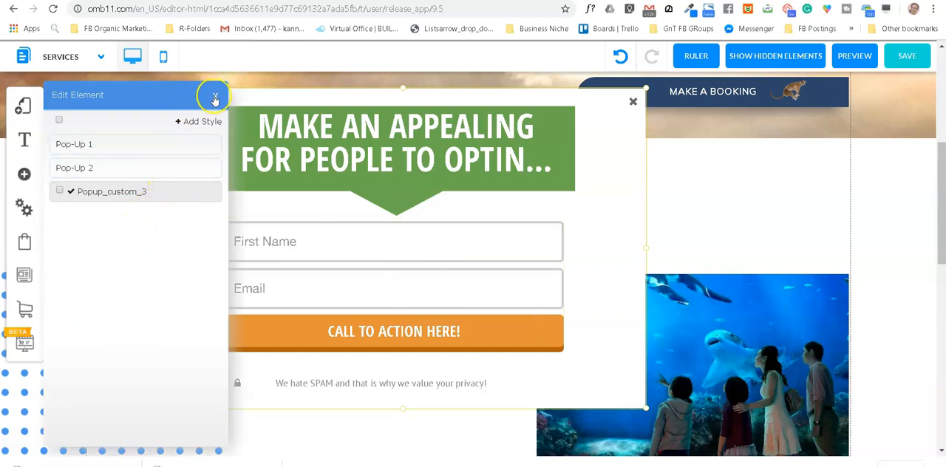
left_click(214, 95)
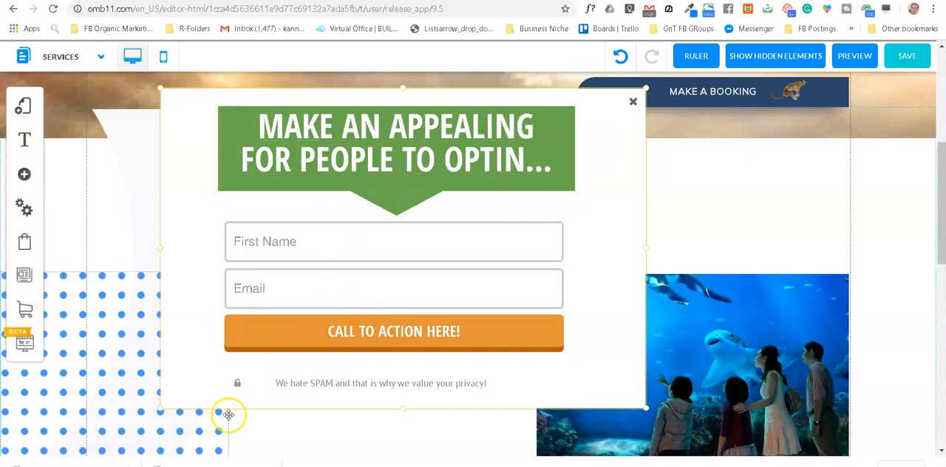
Step: Move the privacy line up so it sits just beneath the call-to-action button
left_click_drag(351, 386, 347, 388)
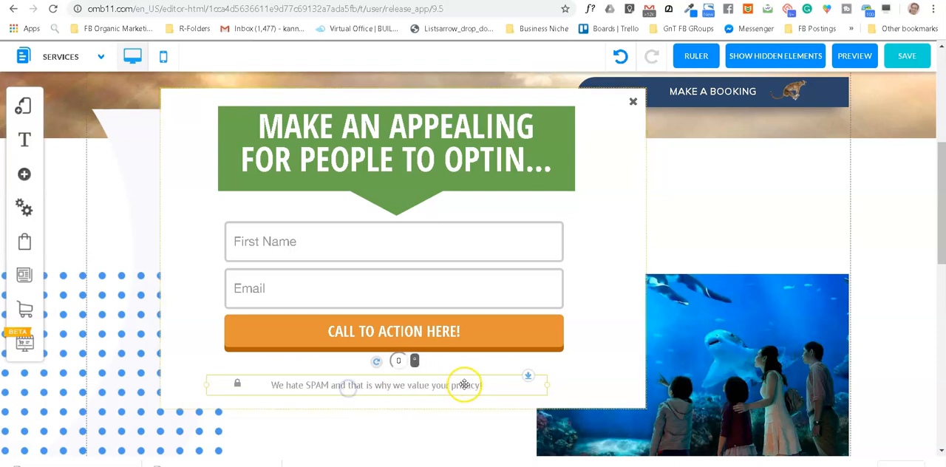
left_click_drag(469, 380, 484, 369)
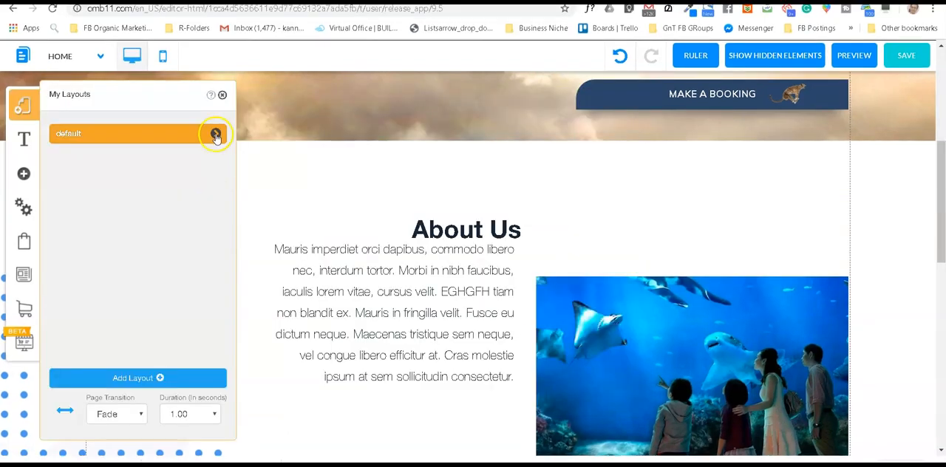
Step: In the Home page's pop-up configuration, assign the "do not leave Copy" pop-up to desktop, tablet and mobile
left_click(216, 135)
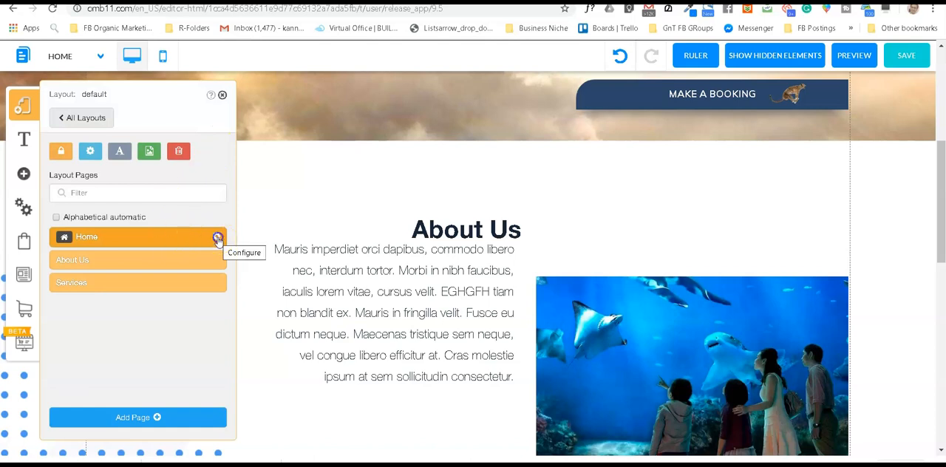
left_click(218, 238)
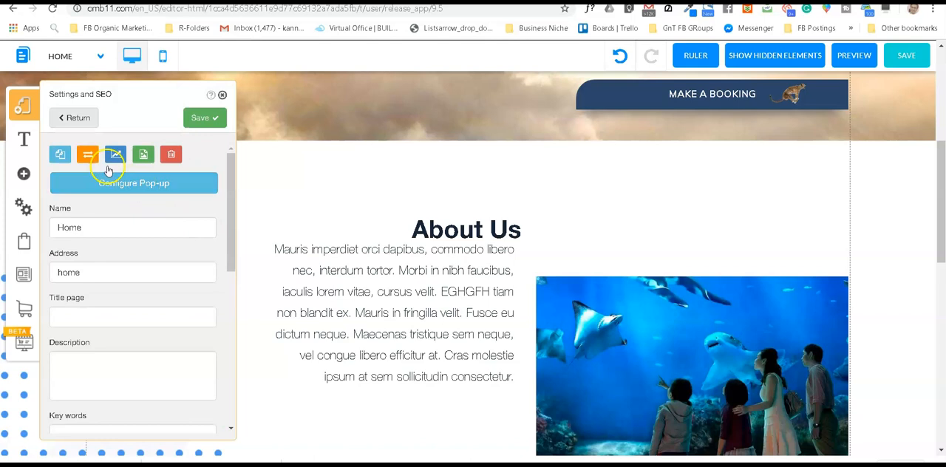
left_click(65, 118)
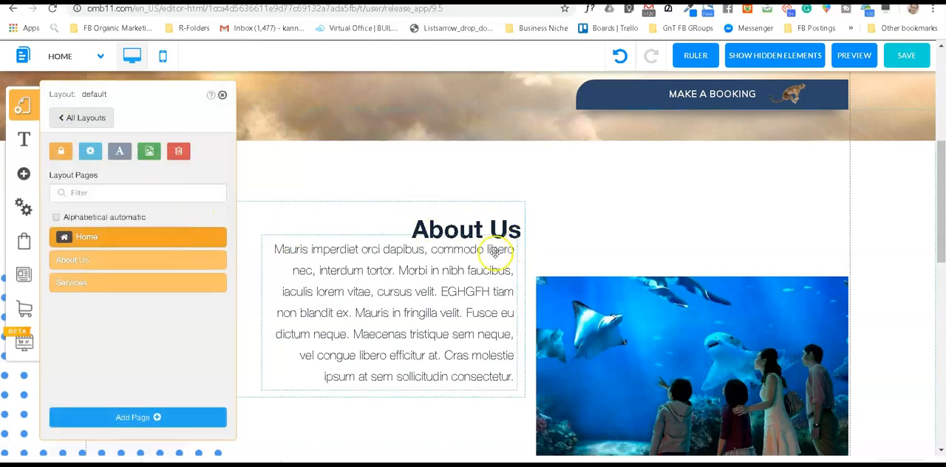
left_click(216, 239)
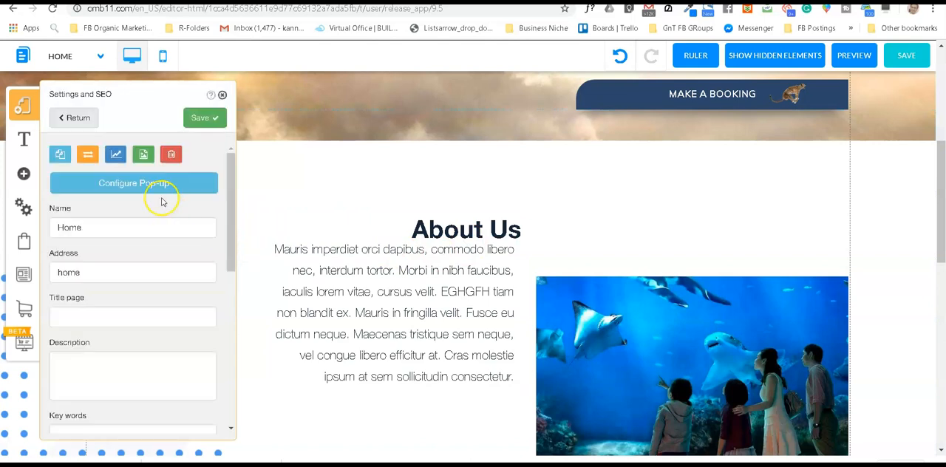
left_click(138, 187)
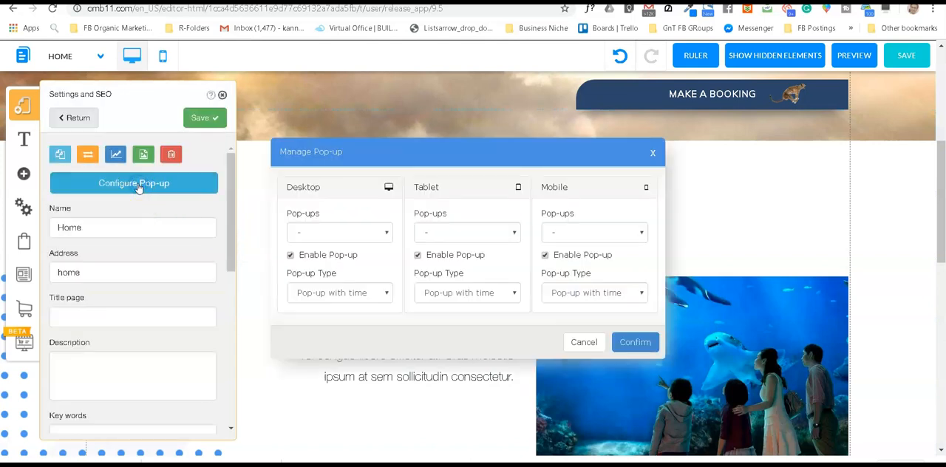
left_click(386, 233)
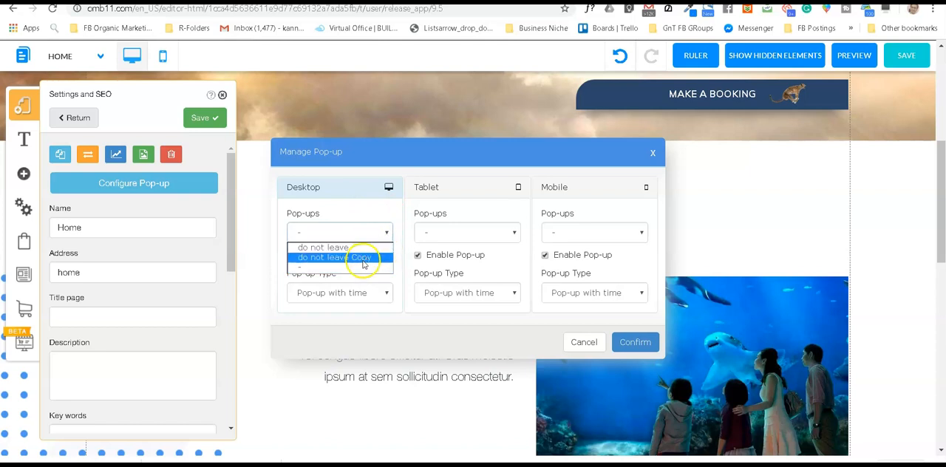
left_click(363, 258)
left_click(510, 233)
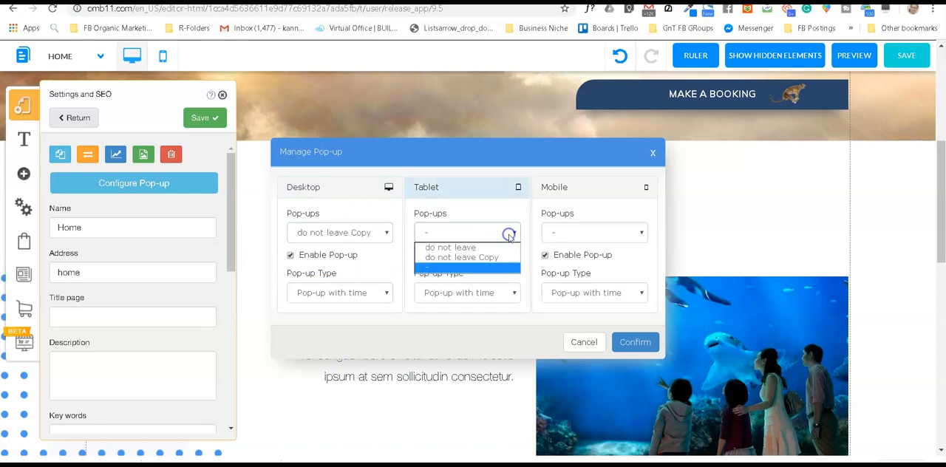
left_click(485, 259)
left_click(609, 232)
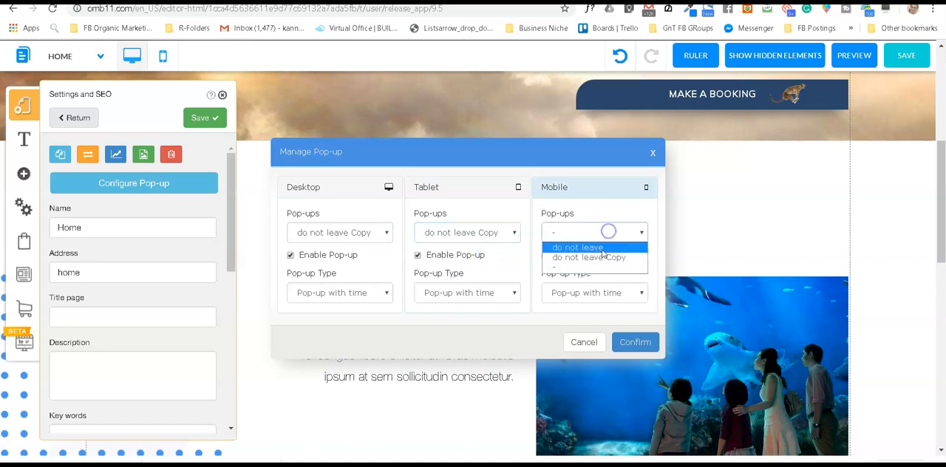
left_click(603, 258)
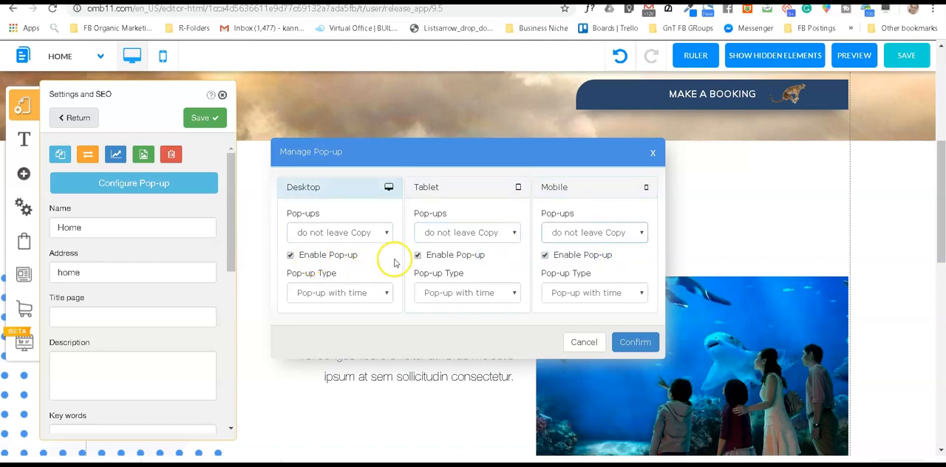
Step: Set the desktop pop-up type to Exit Intent Pop-up, confirm the configuration and close the page settings
left_click(365, 295)
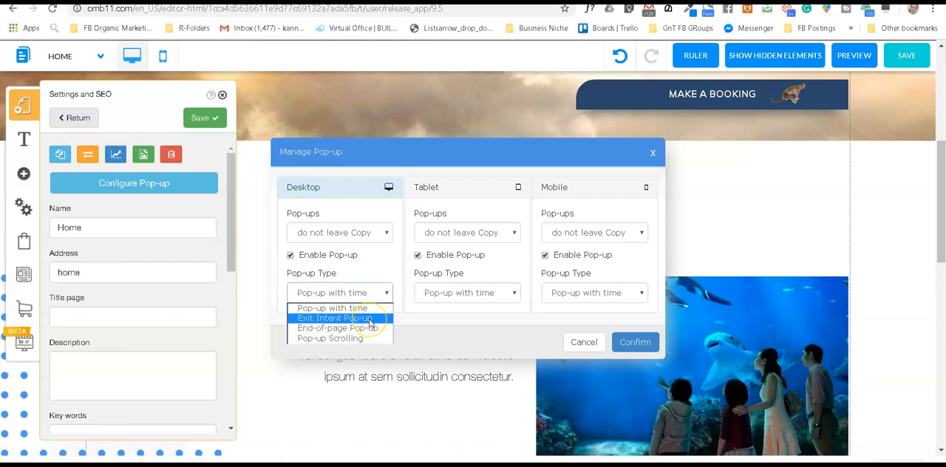
left_click(370, 319)
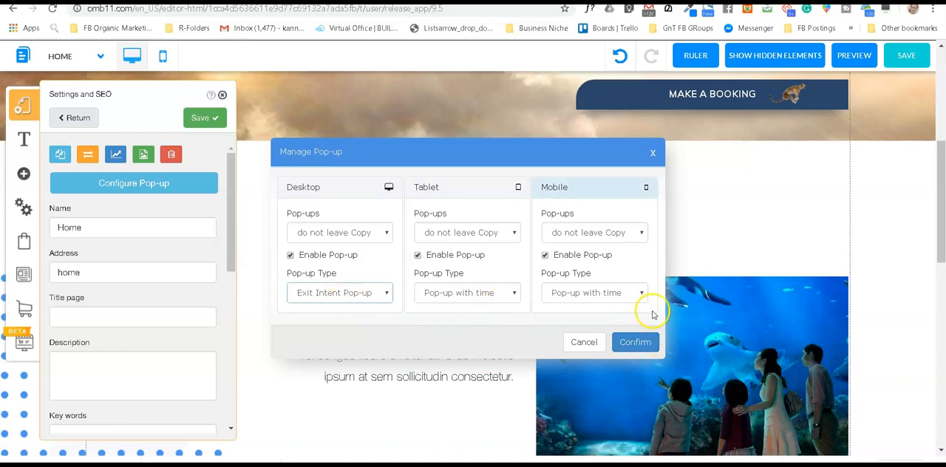
left_click(637, 342)
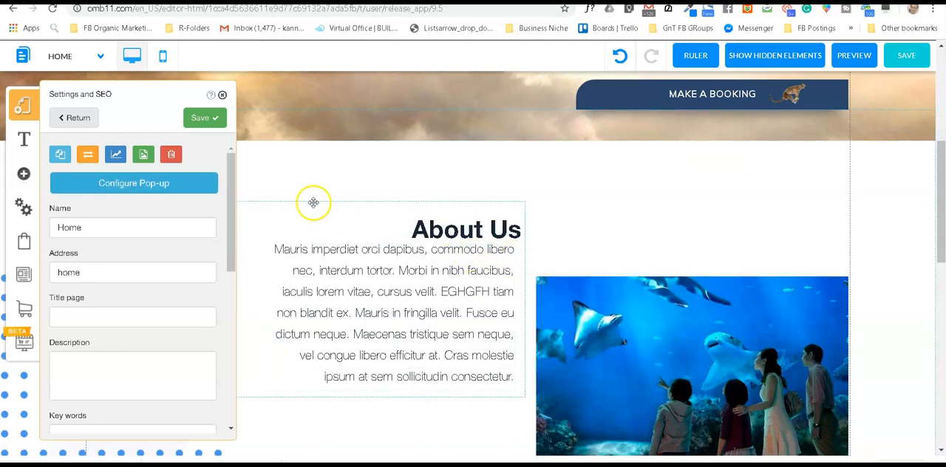
left_click(222, 95)
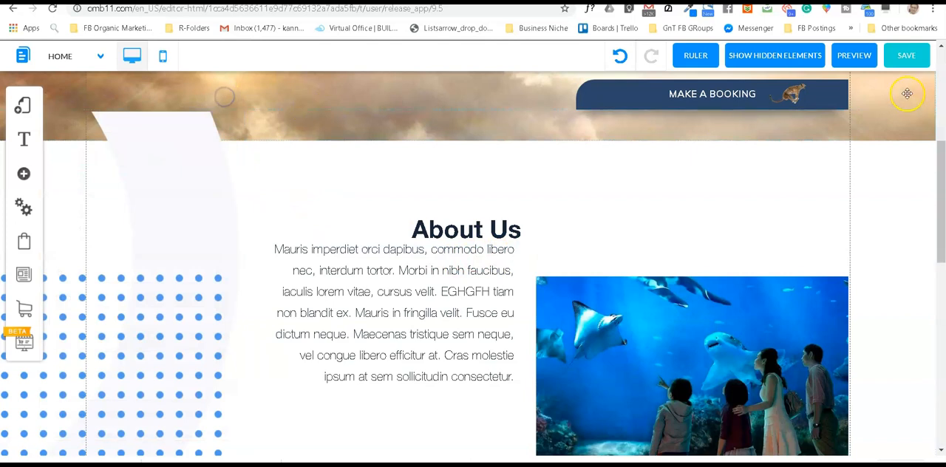
Step: Reopen the Home page's pop-up configuration, confirm it again and save the page settings
left_click(22, 105)
left_click(216, 135)
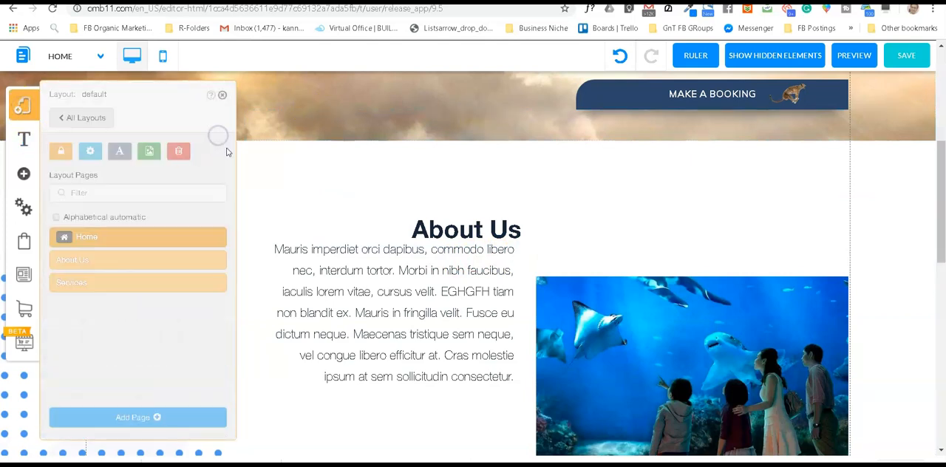
left_click(219, 240)
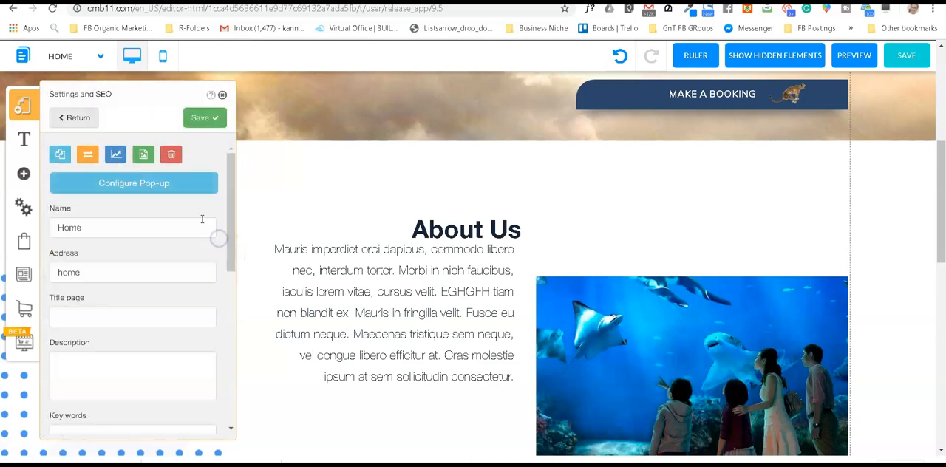
left_click(145, 185)
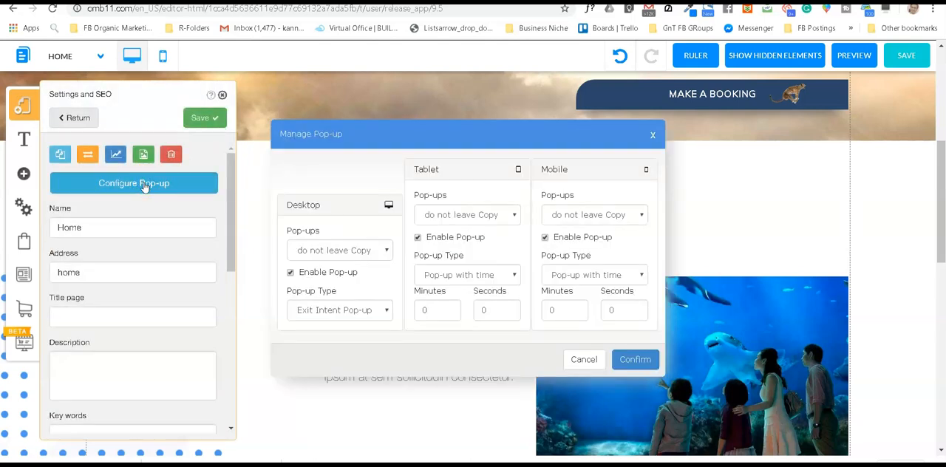
left_click(637, 361)
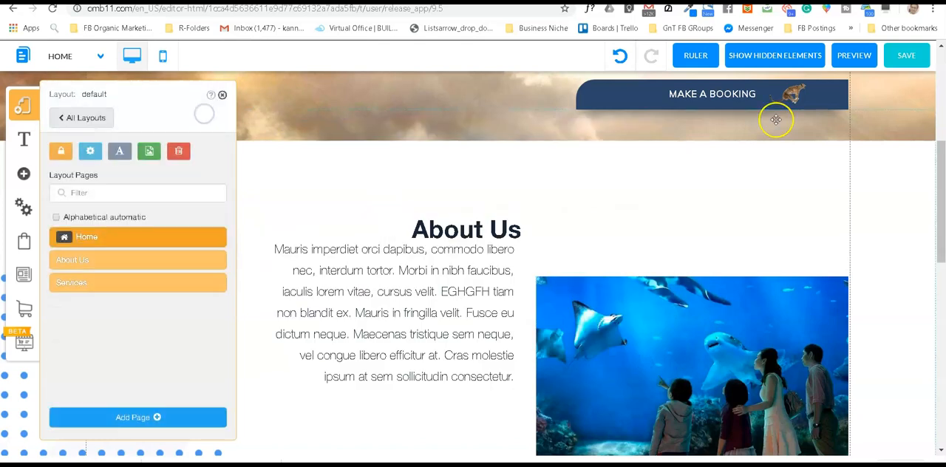
Step: Save all changes to the website and close the list of layout pages
left_click(904, 62)
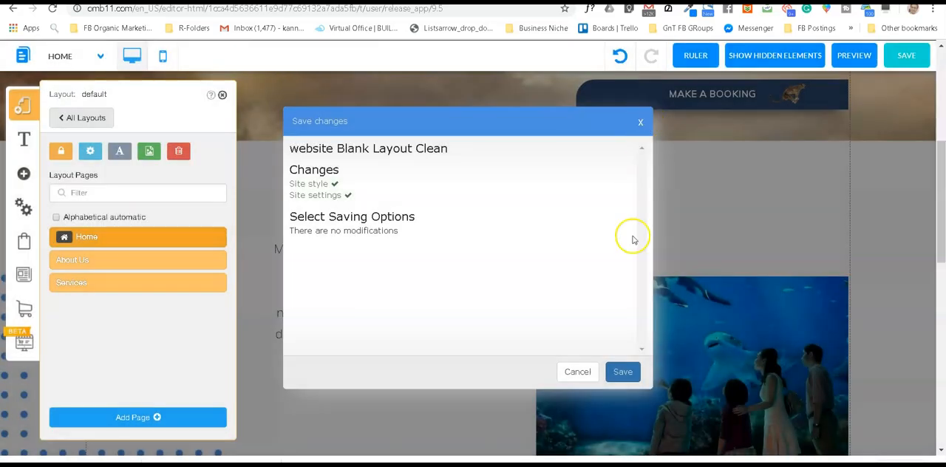
left_click(623, 372)
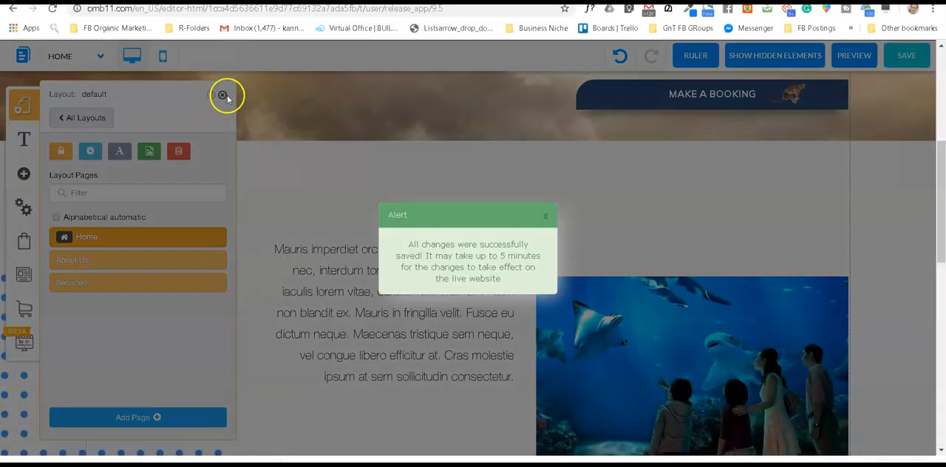
left_click(546, 216)
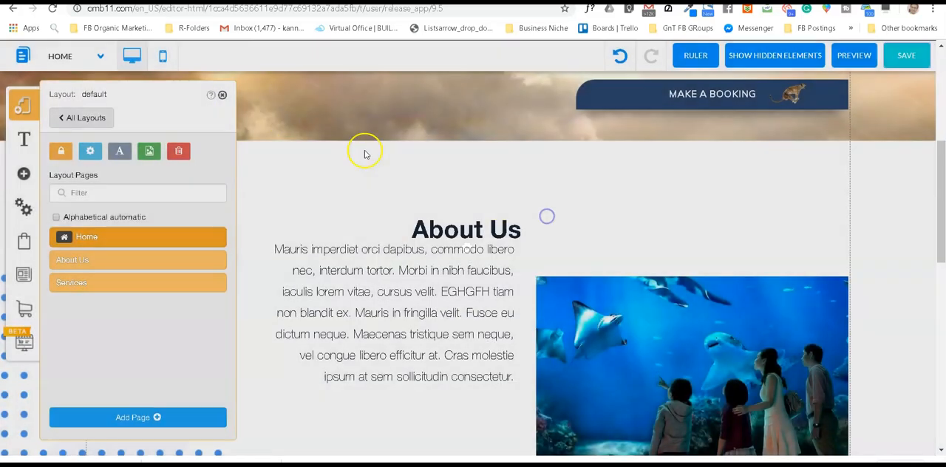
left_click(221, 94)
Step: Preview the Home page to test the exit-intent pop-up and dismiss the pop-up
scroll(431, 270, "down", 5)
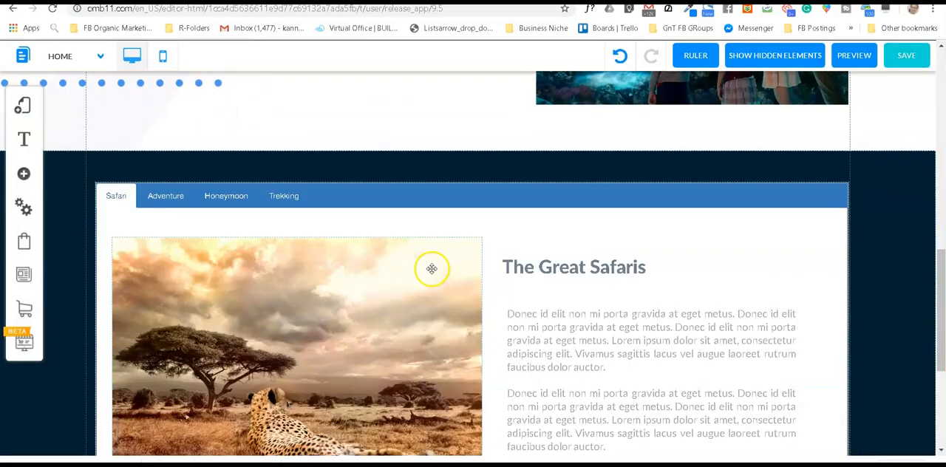
scroll(432, 269, "down", 3)
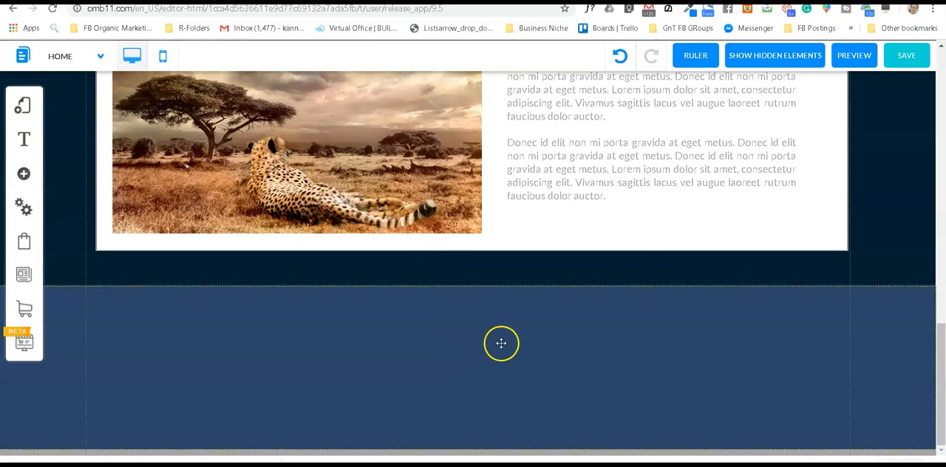
scroll(838, 136, "up", 15)
left_click(854, 57)
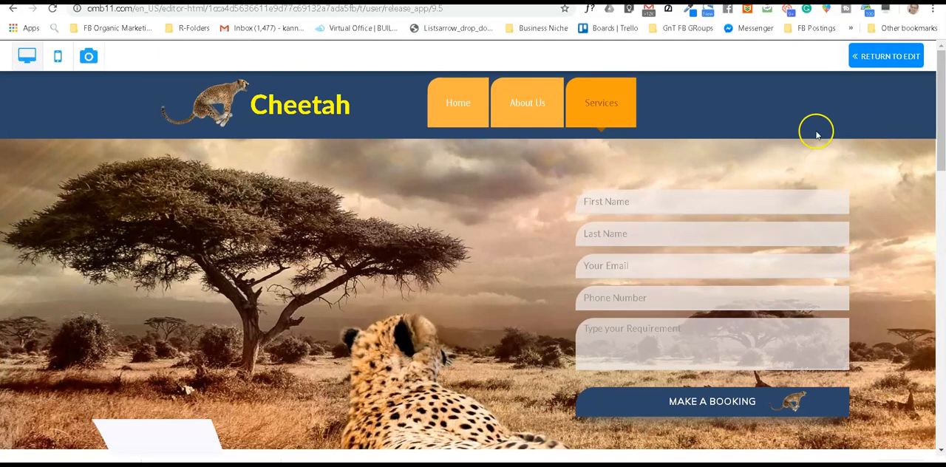
mouse_move(912, 28)
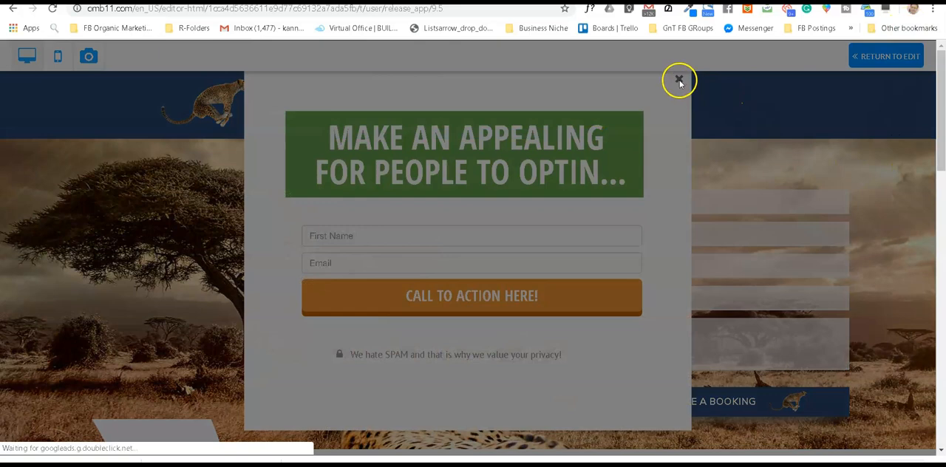
left_click(679, 80)
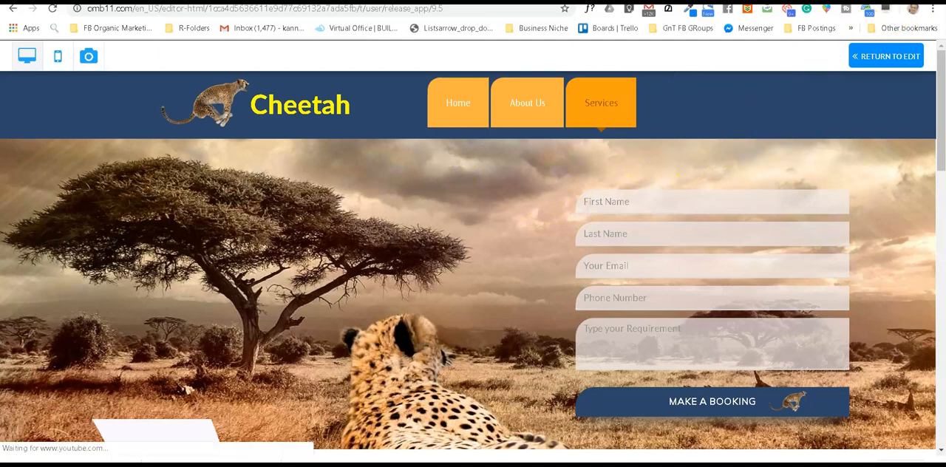
Step: Examine the previewed page's sections and the contents of its Safari, Adventure, Honeymoon and Trekking tabs, and return to editing
scroll(355, 277, "down", 5)
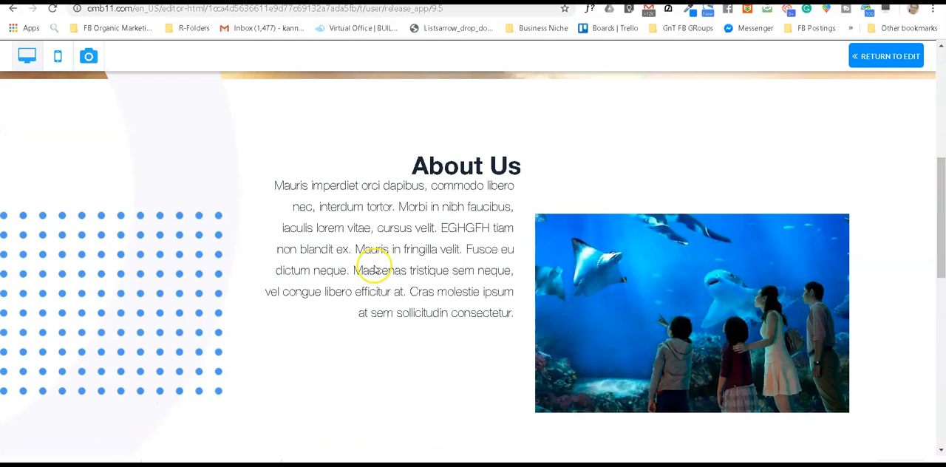
scroll(374, 269, "down", 7)
scroll(374, 269, "up", 8)
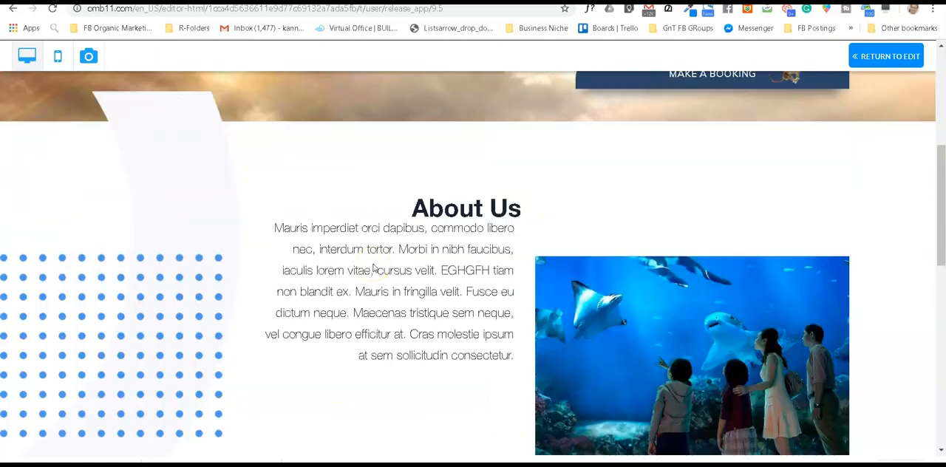
scroll(374, 269, "up", 5)
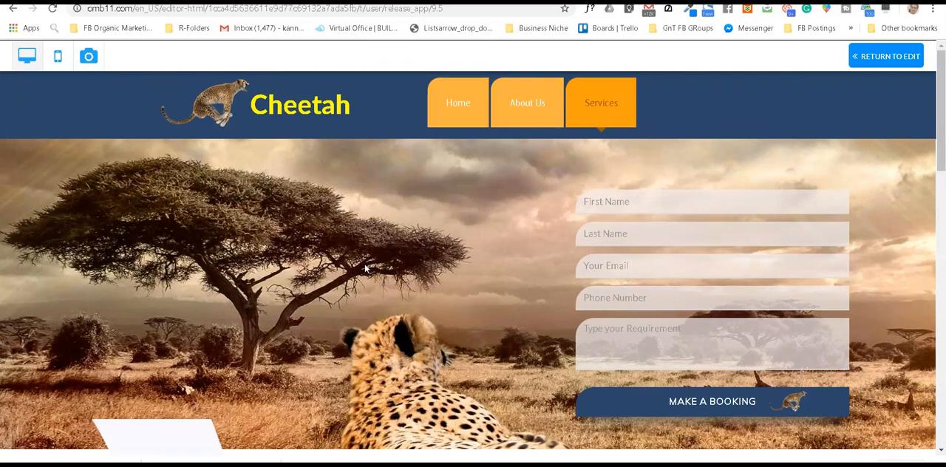
scroll(362, 278, "down", 10)
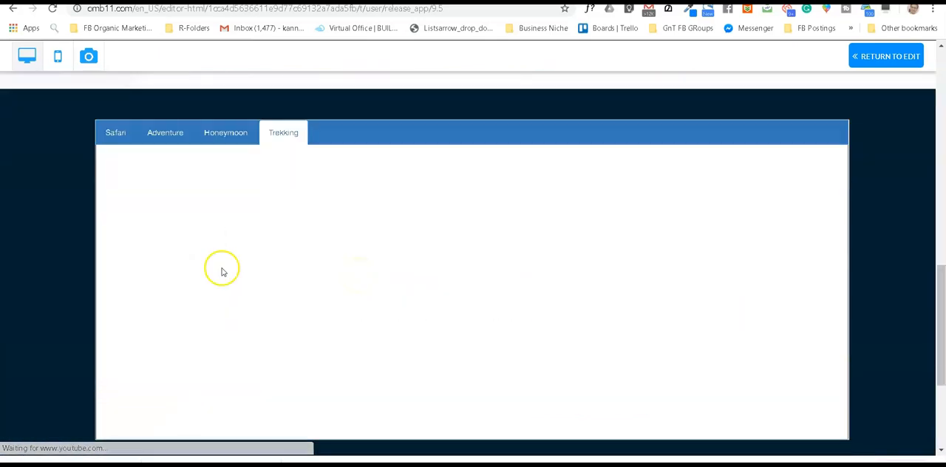
left_click(226, 134)
left_click(162, 137)
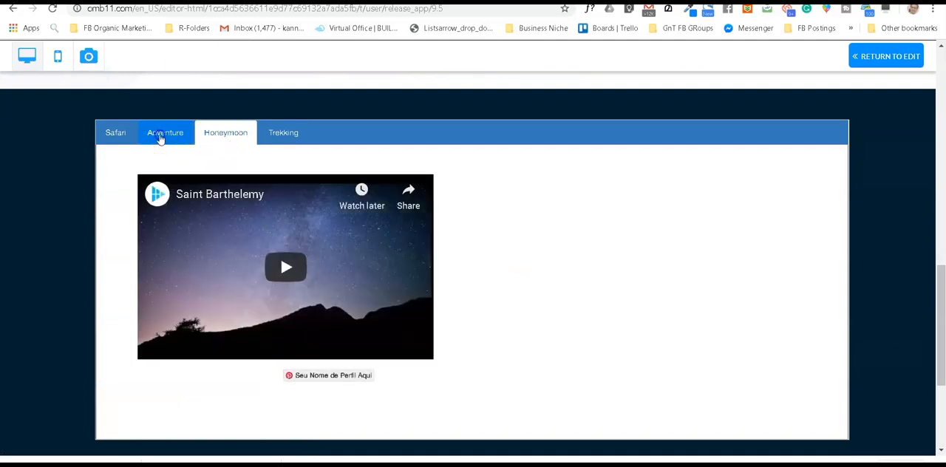
left_click(114, 134)
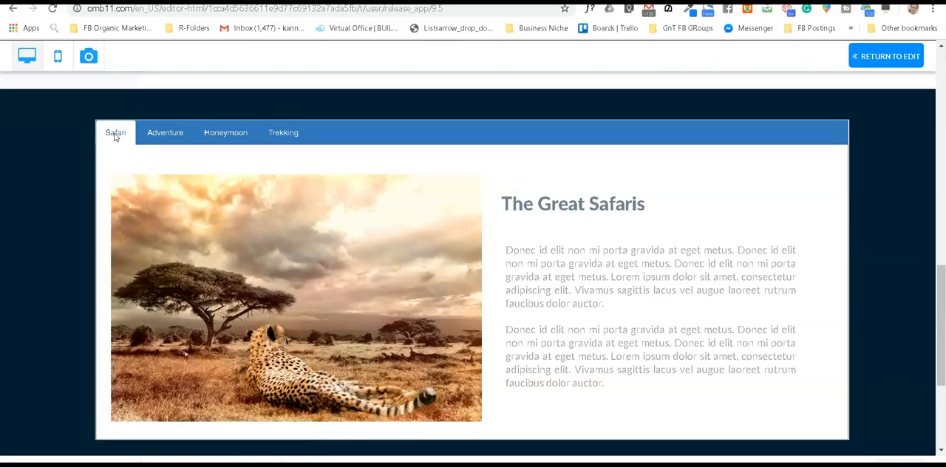
left_click(228, 135)
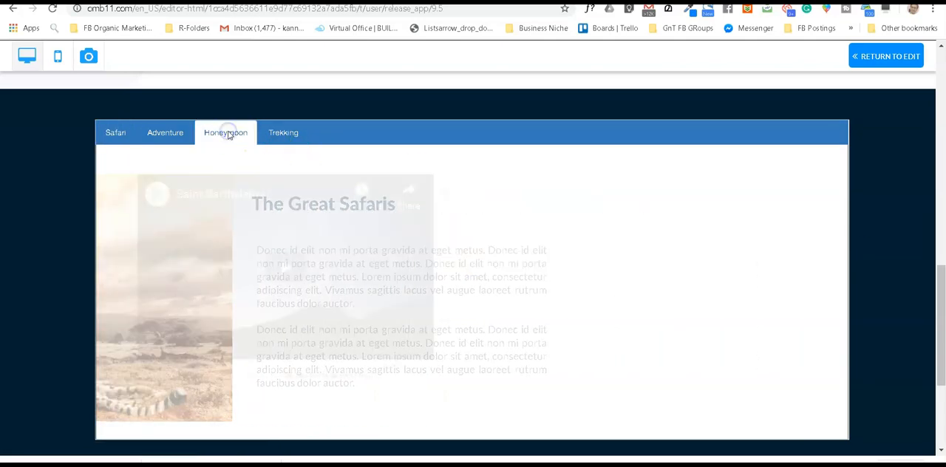
left_click(275, 137)
left_click(235, 134)
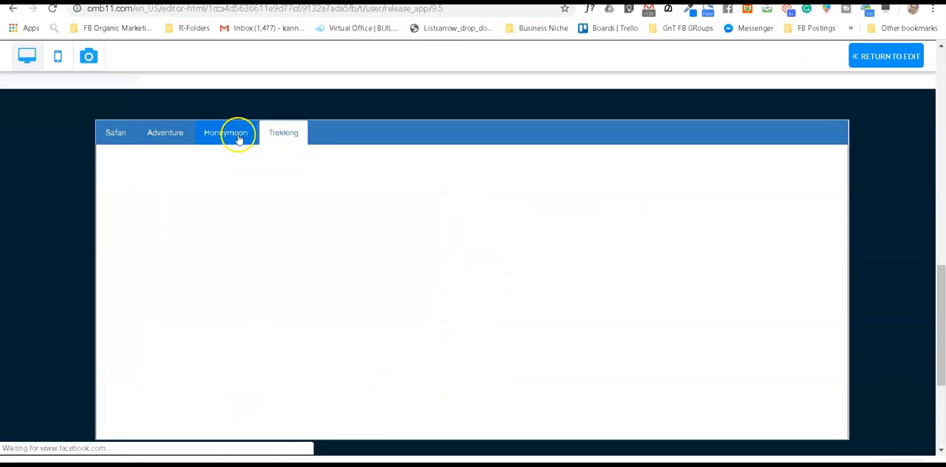
scroll(729, 246, "up", 15)
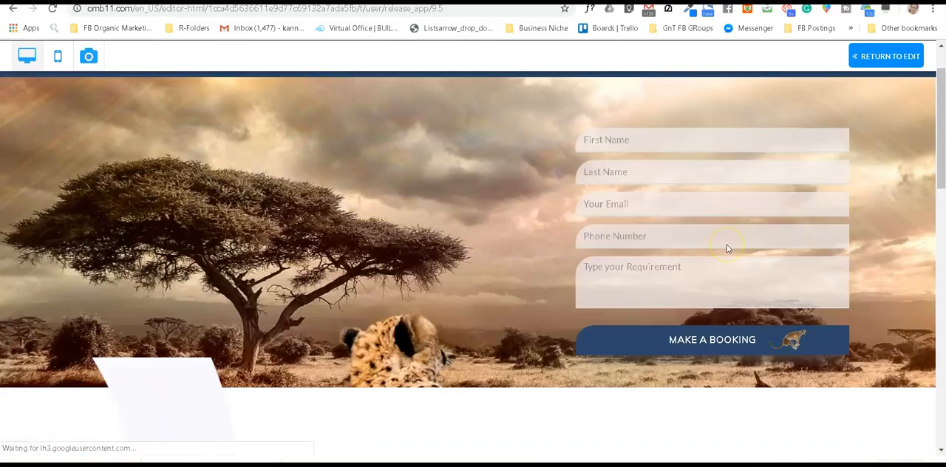
left_click(880, 58)
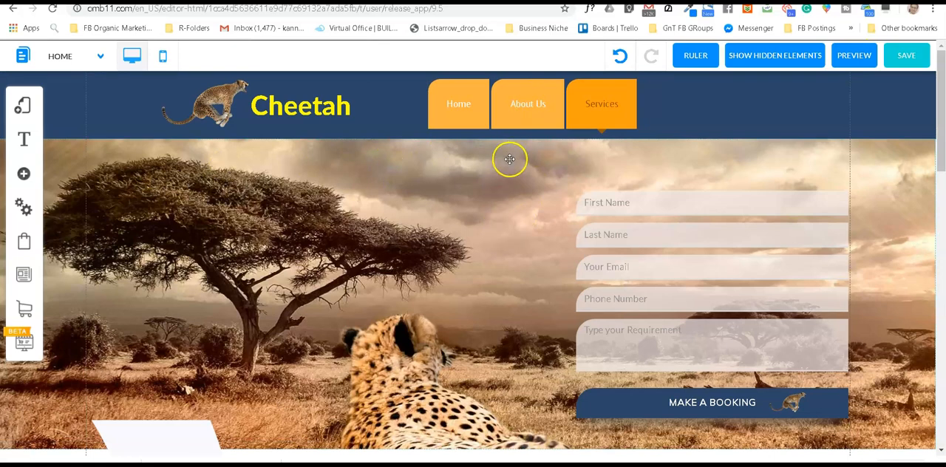
Step: Add an Anchor app element to the Home page and align it with the top edge of the About Us section
scroll(496, 163, "down", 5)
scroll(475, 185, "up", 5)
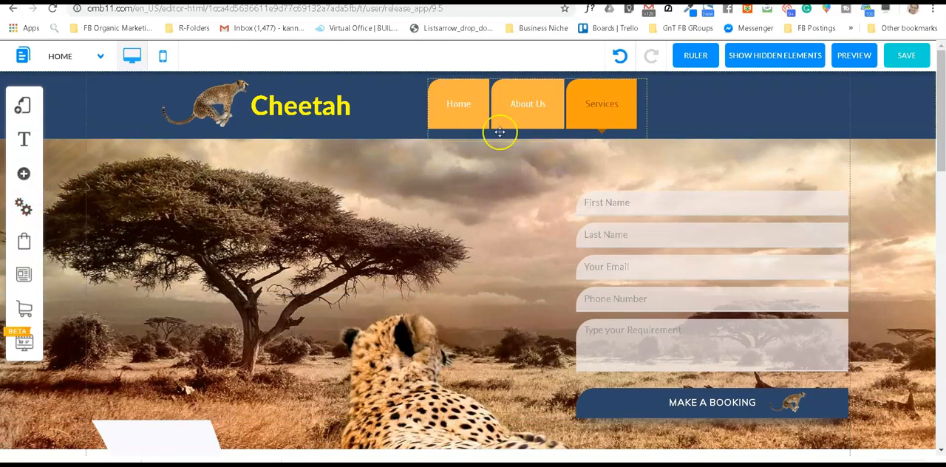
left_click(24, 175)
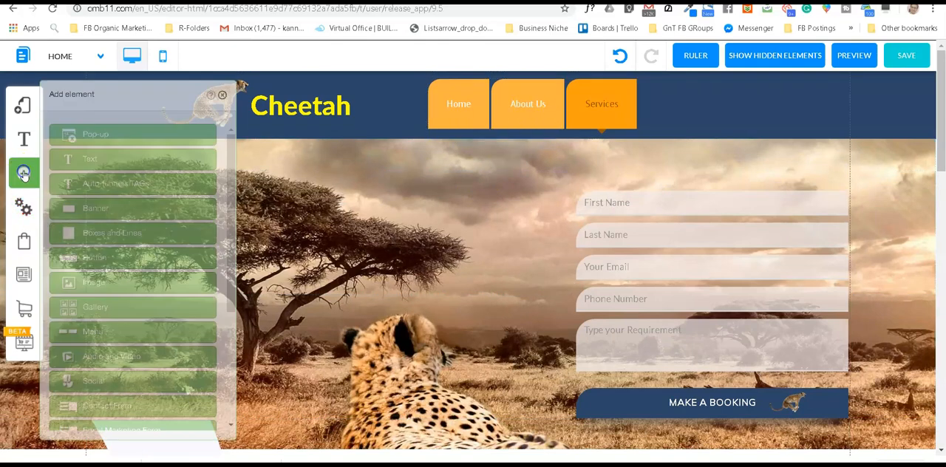
scroll(141, 253, "down", 3)
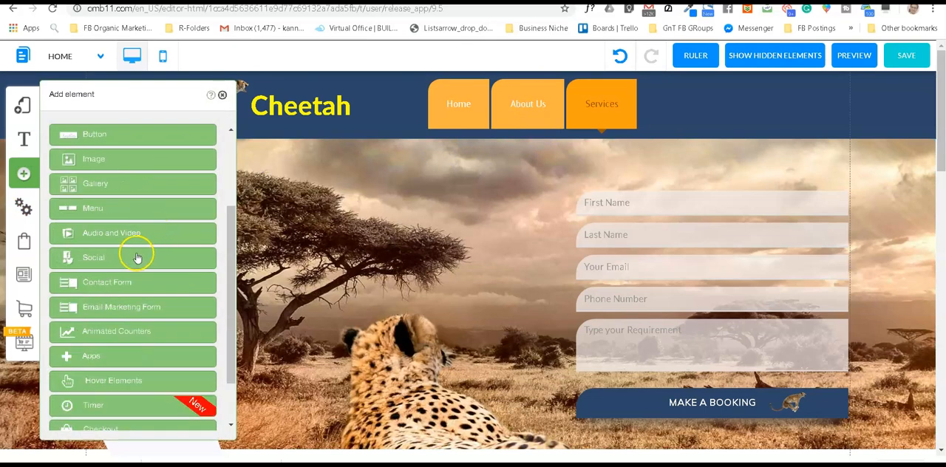
left_click(112, 362)
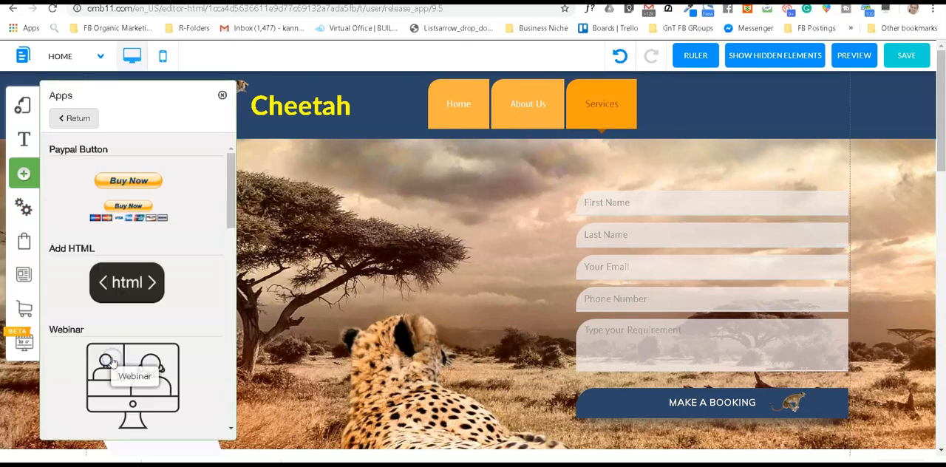
scroll(135, 274, "down", 2)
scroll(133, 285, "down", 3)
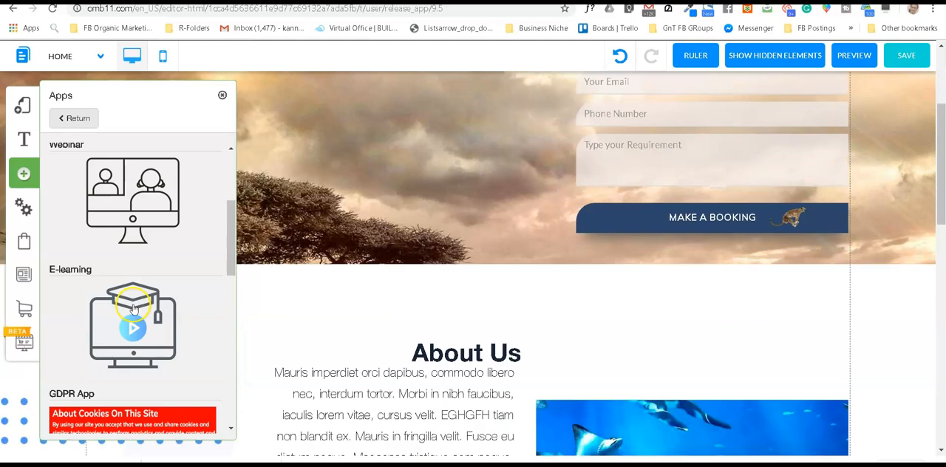
scroll(127, 287, "up", 1)
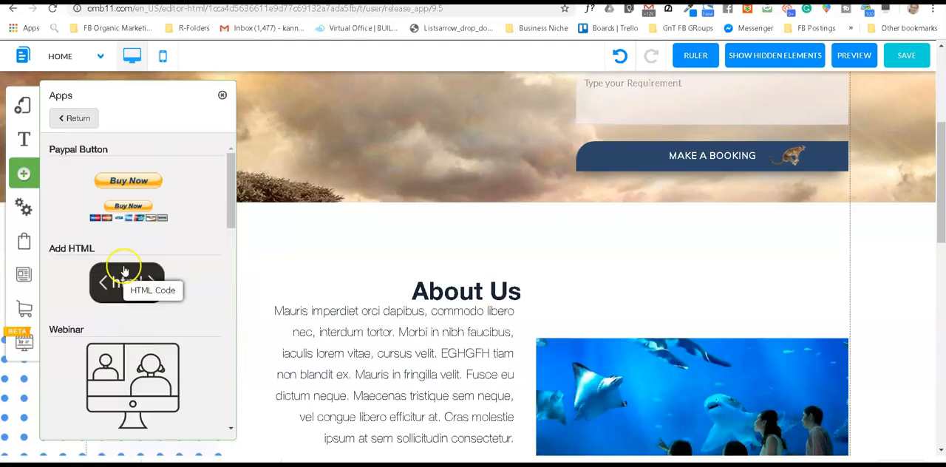
scroll(122, 270, "down", 2)
scroll(122, 255, "down", 2)
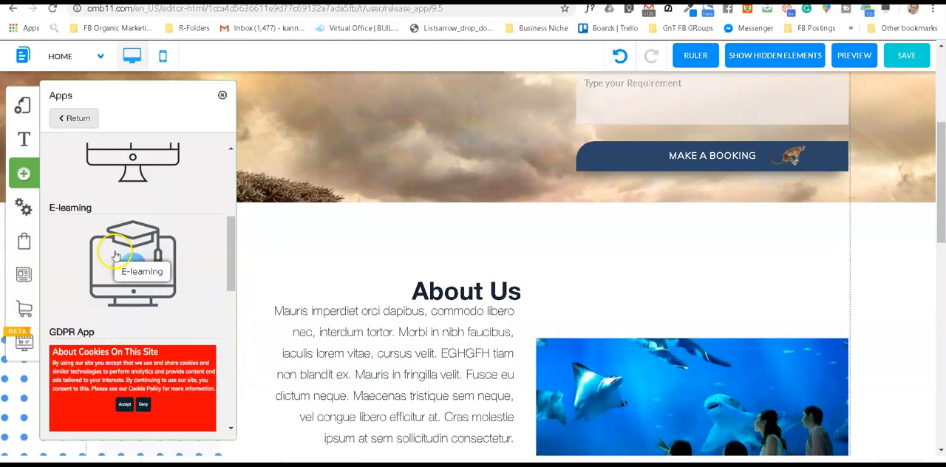
scroll(118, 296, "down", 2)
left_click(66, 364)
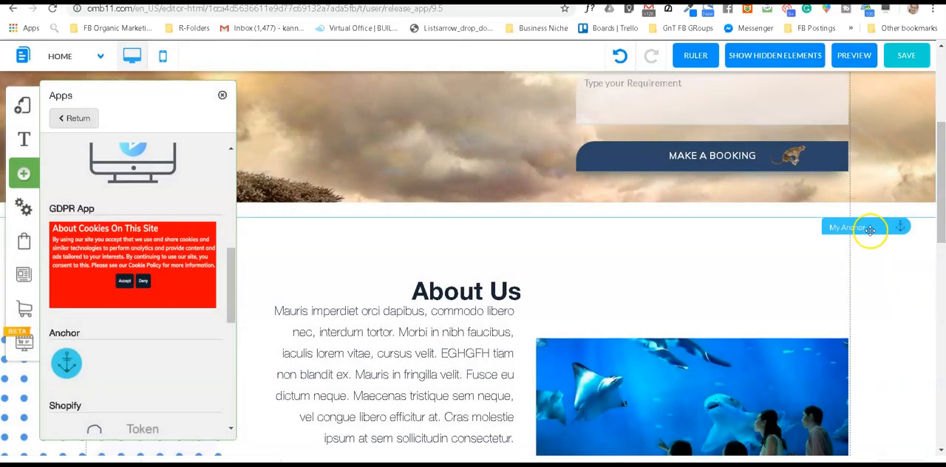
left_click_drag(866, 227, 862, 213)
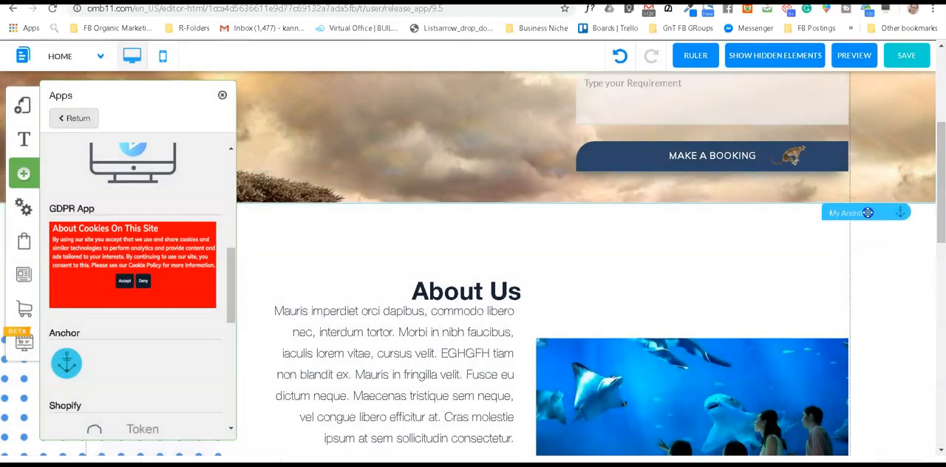
Step: Rename the new anchor as About
left_click(852, 215)
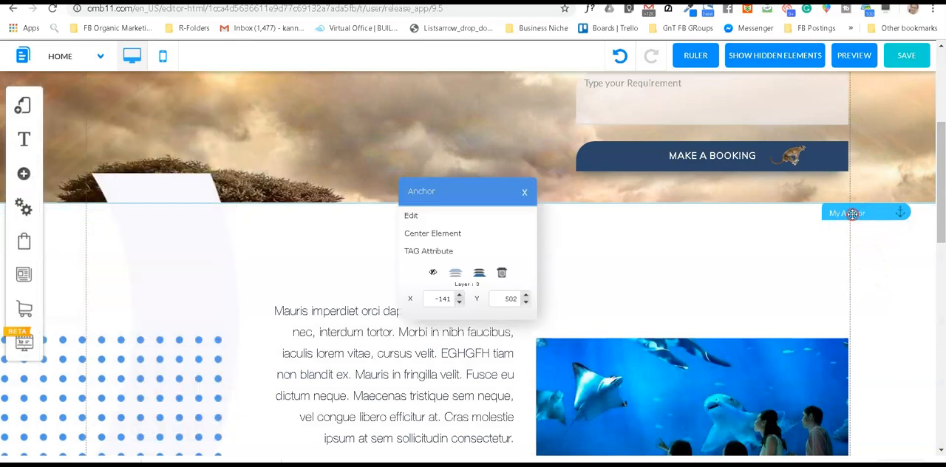
left_click(413, 217)
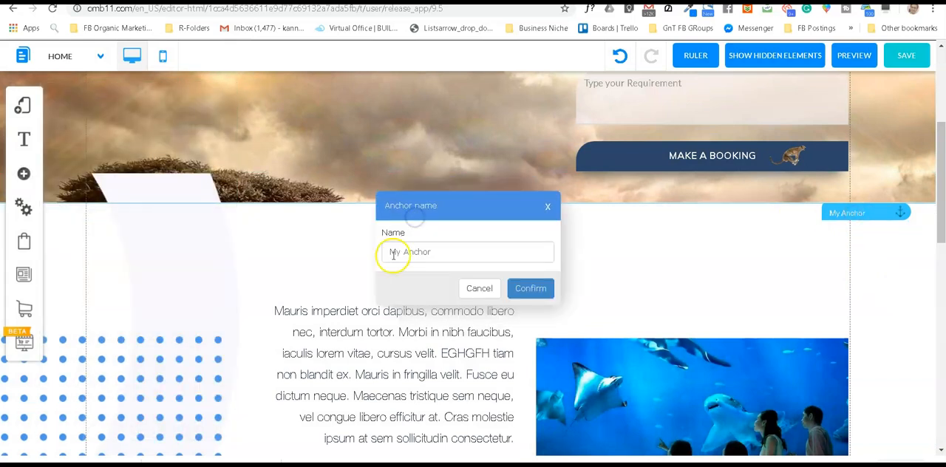
left_click_drag(439, 252, 394, 252)
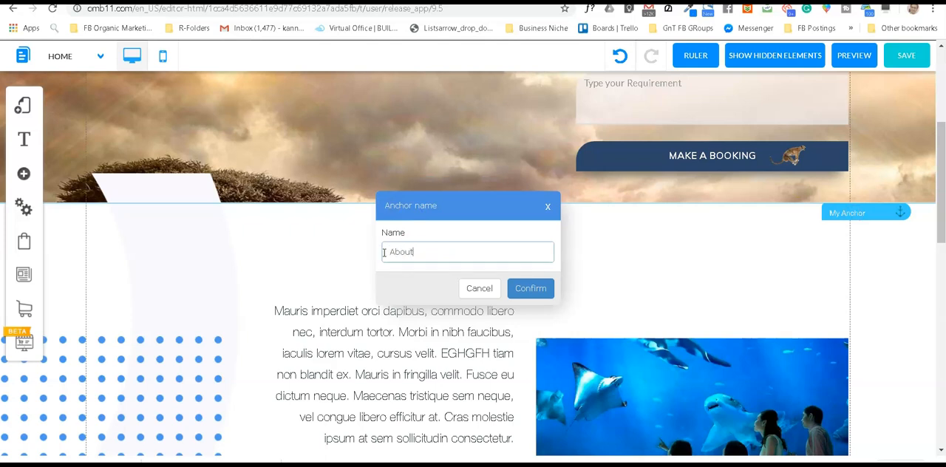
type("About")
left_click(527, 288)
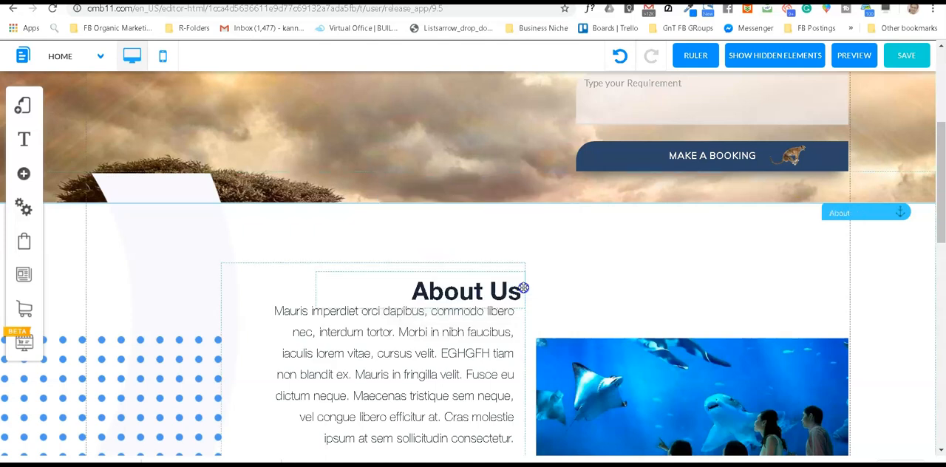
Step: Change the About Us menu item's link from a page to the About anchor and confirm the menu configuration
scroll(656, 201, "up", 3)
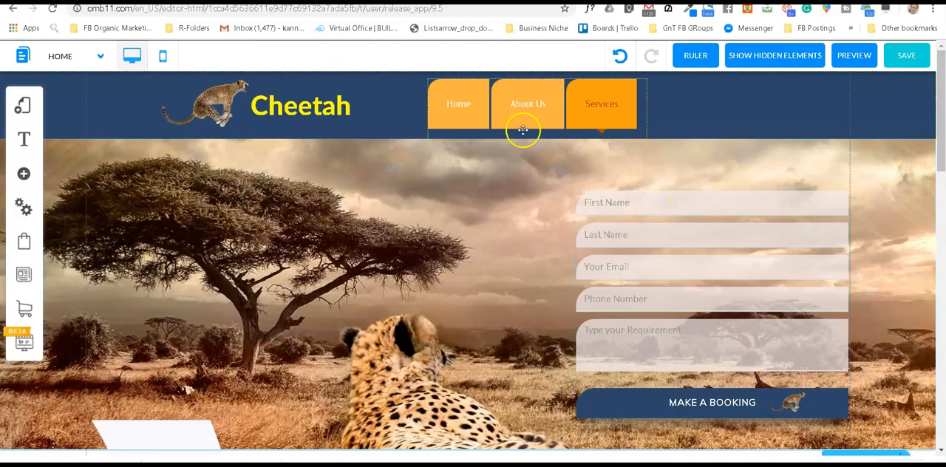
left_click(526, 103)
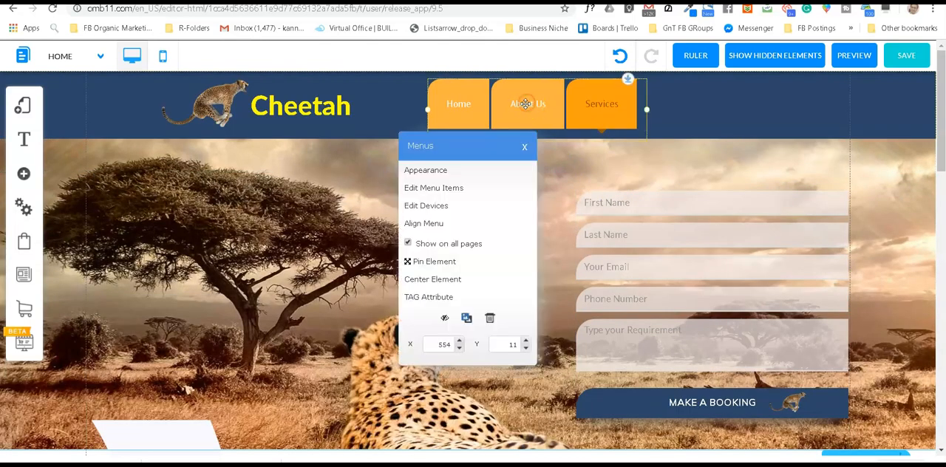
left_click(451, 190)
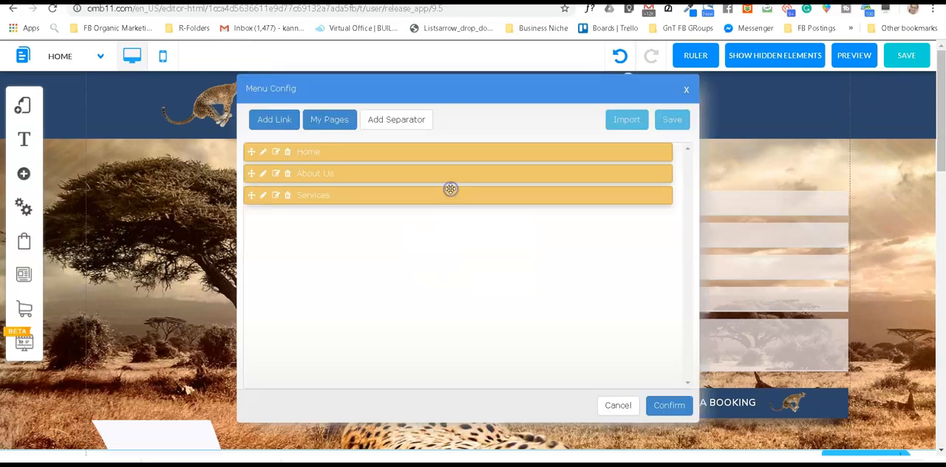
left_click(263, 174)
left_click(529, 282)
left_click(277, 174)
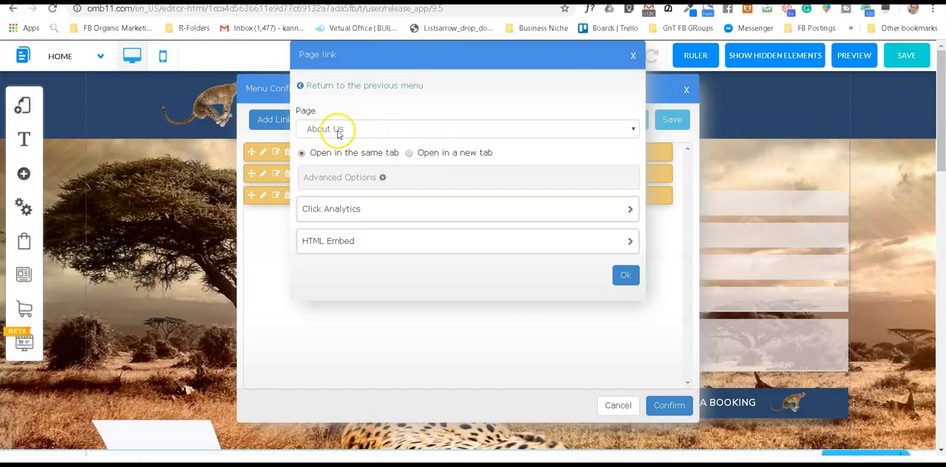
left_click(633, 130)
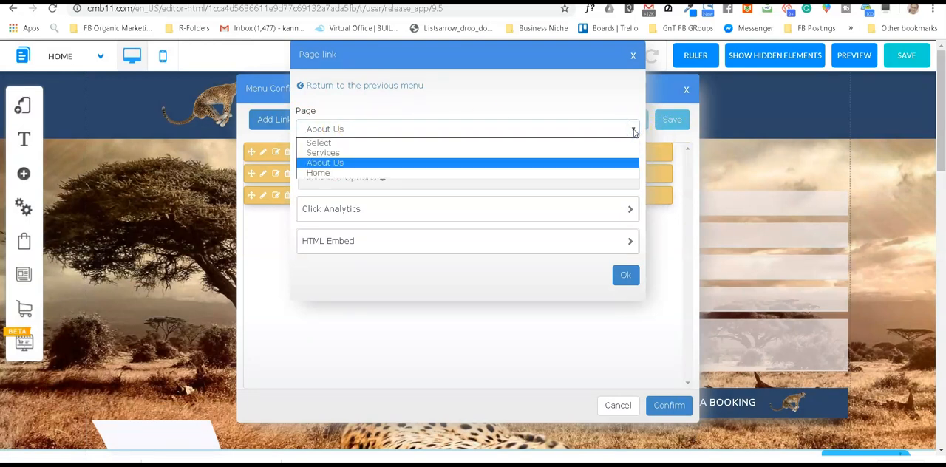
left_click(634, 130)
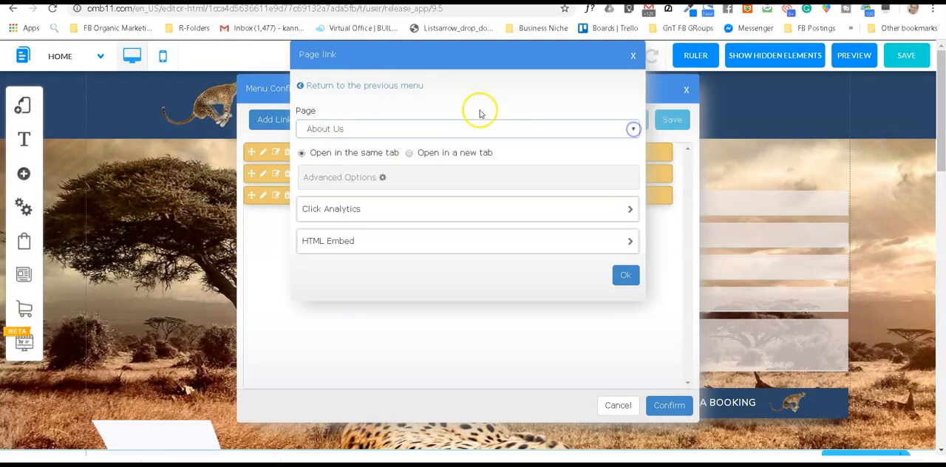
left_click(385, 86)
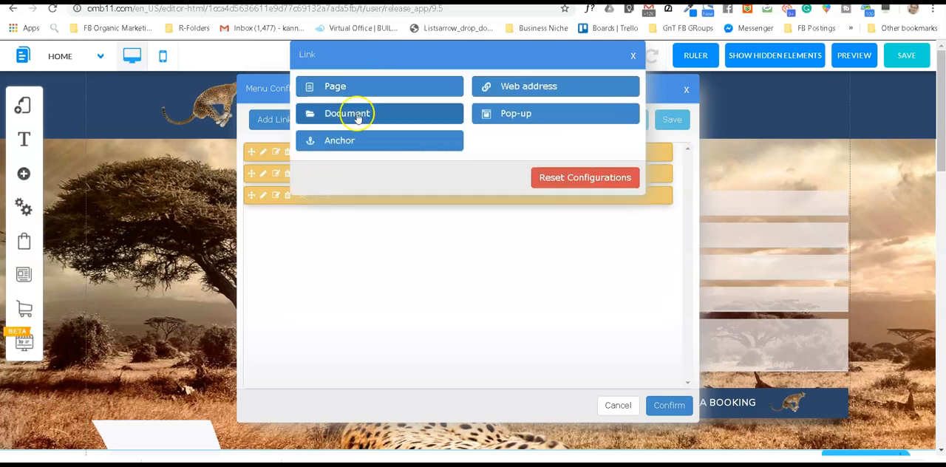
left_click(351, 140)
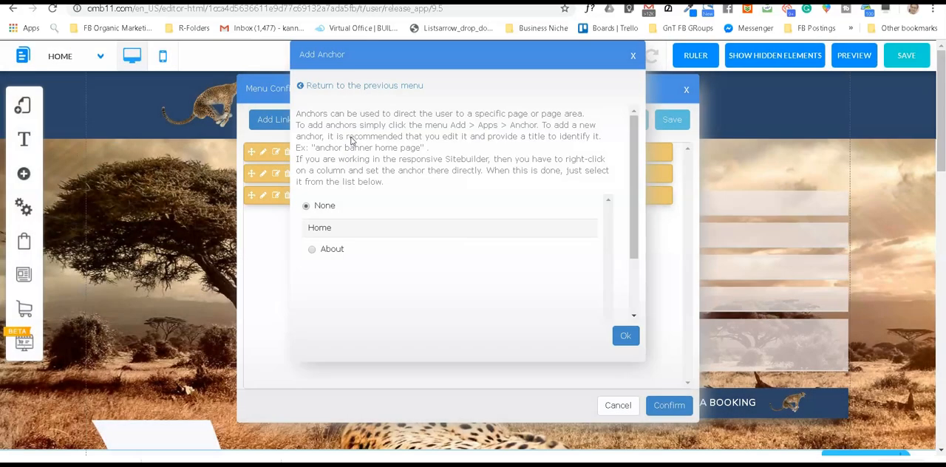
left_click(625, 336)
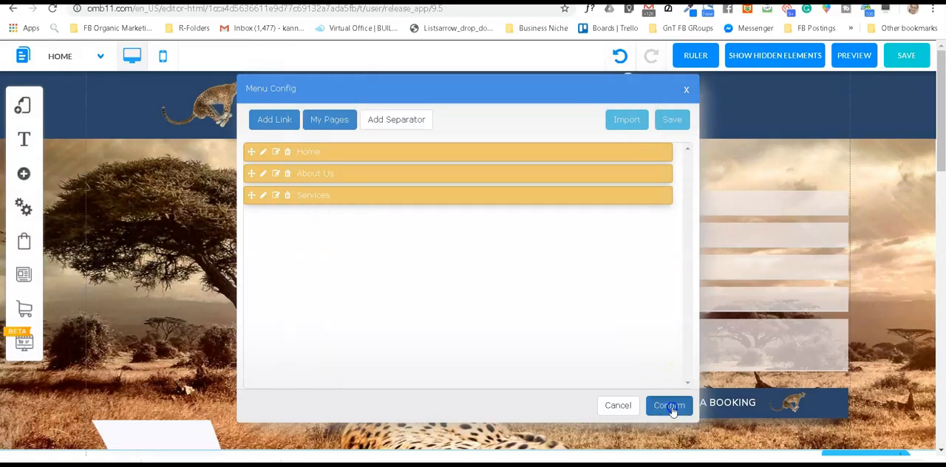
left_click(669, 406)
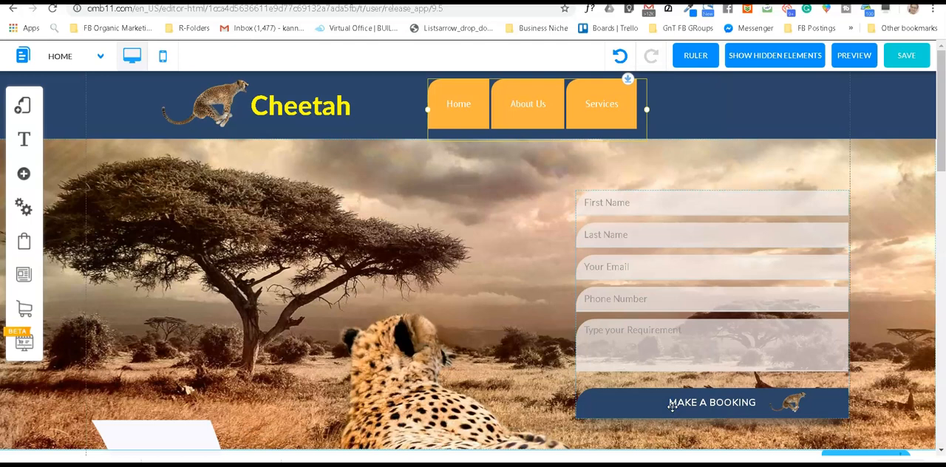
Step: Save the modified default layout and Home page, and dismiss the save alert
left_click(906, 57)
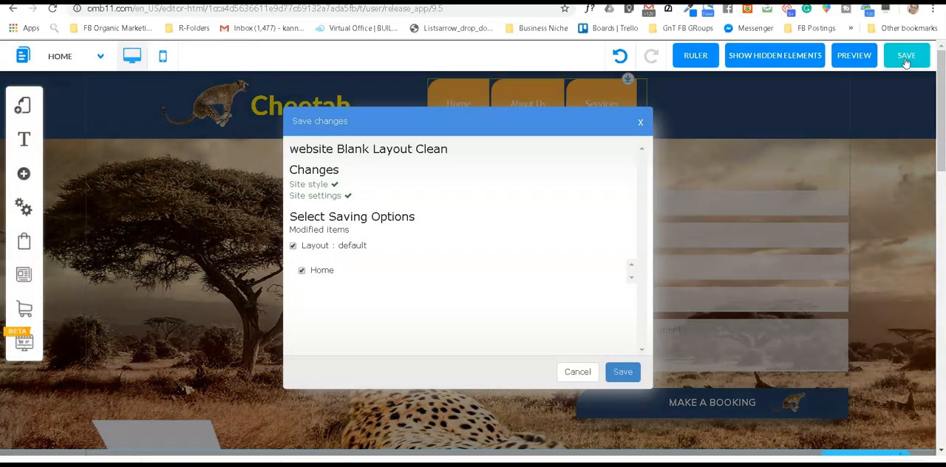
left_click(622, 373)
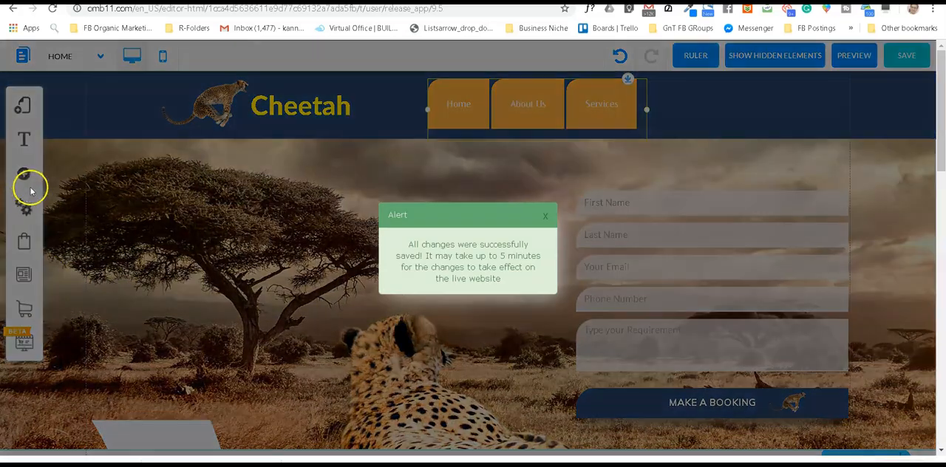
left_click(552, 219)
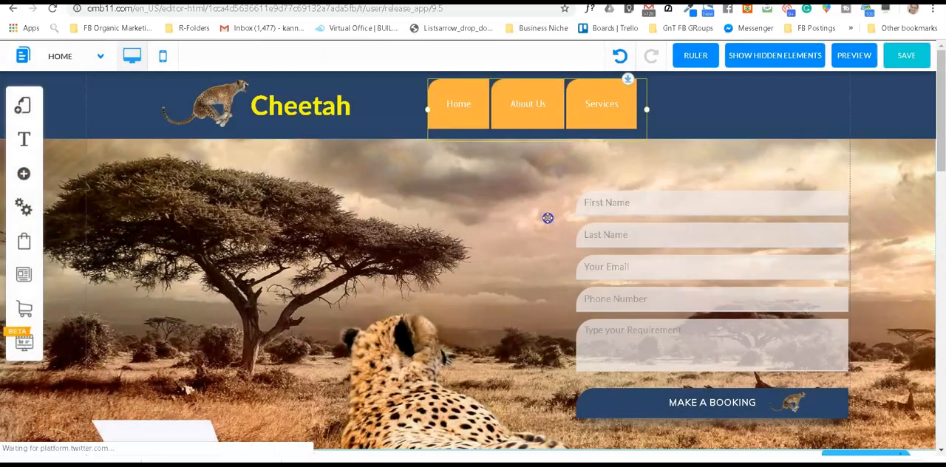
Step: Open the Services page of the default layout for editing
left_click(19, 108)
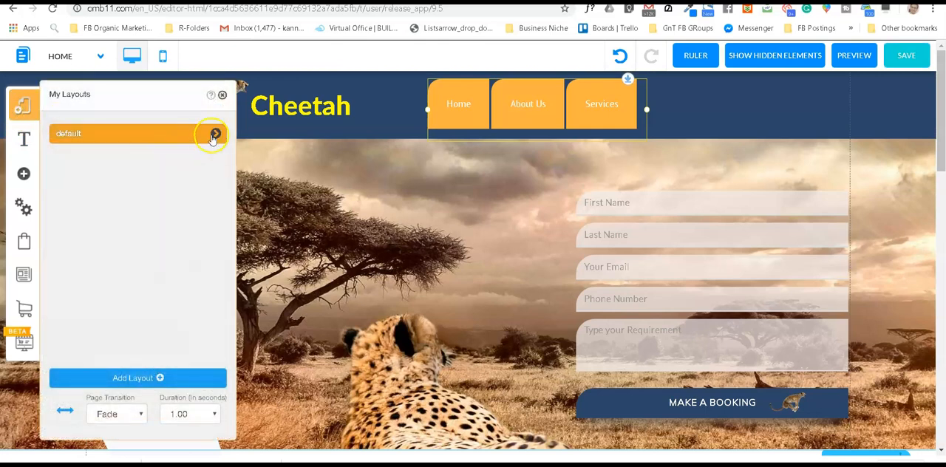
left_click(213, 135)
left_click(218, 285)
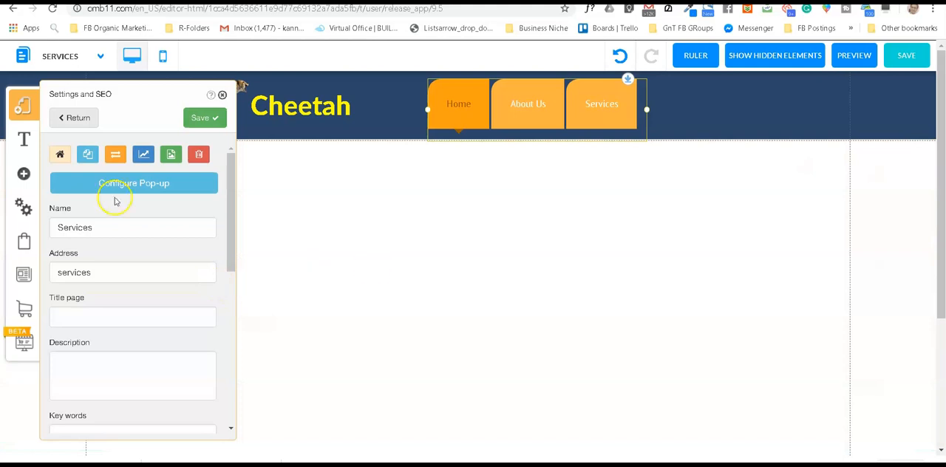
Step: Add an H1 Title XL text element to the Services page and place it in the blank area below the header
left_click(22, 176)
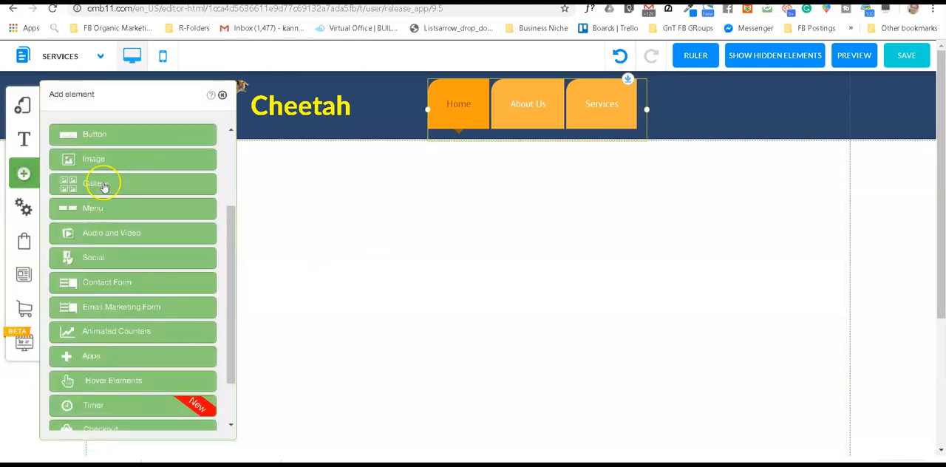
scroll(105, 186, "up", 3)
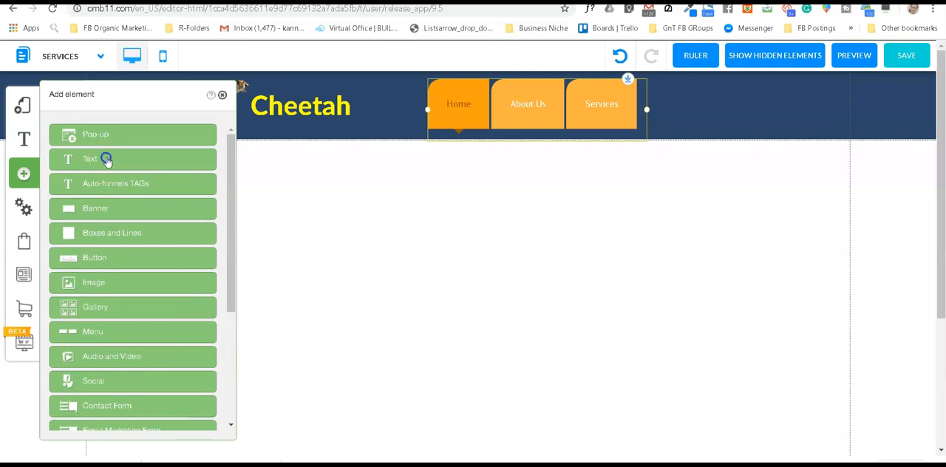
left_click(107, 160)
left_click(144, 173)
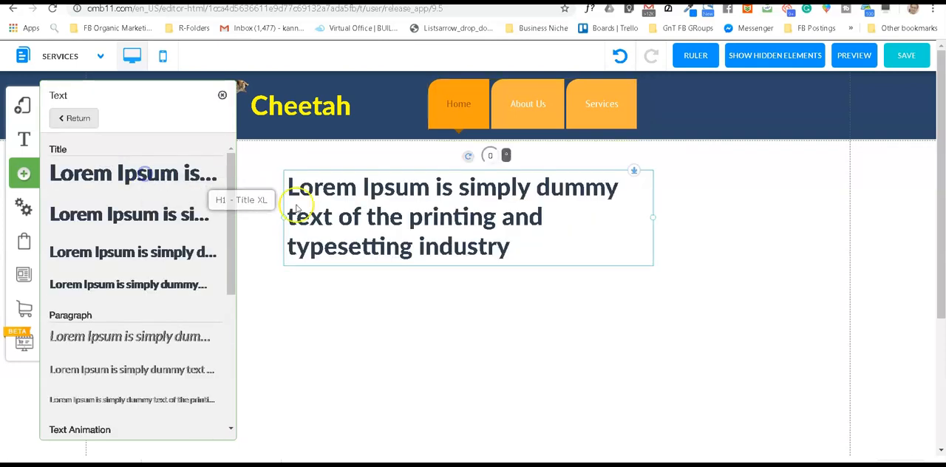
left_click_drag(414, 210, 456, 275)
Step: Replace the title's placeholder text with "Service" and close the text editor
double_click(455, 275)
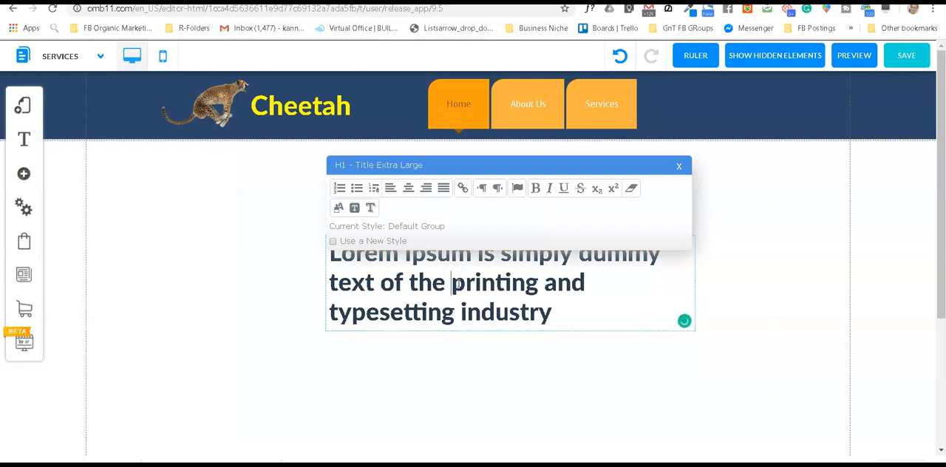
key("ctrl+a")
type("S")
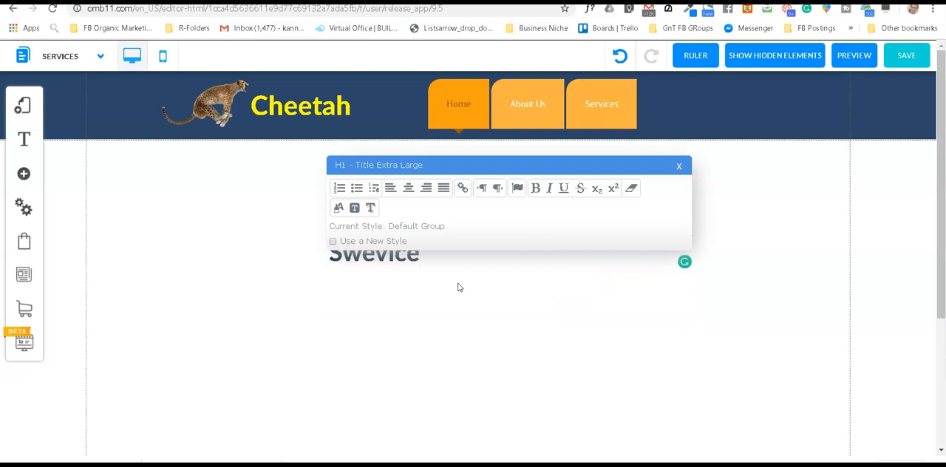
type("wevice")
key("BackSpace")
key("BackSpace")
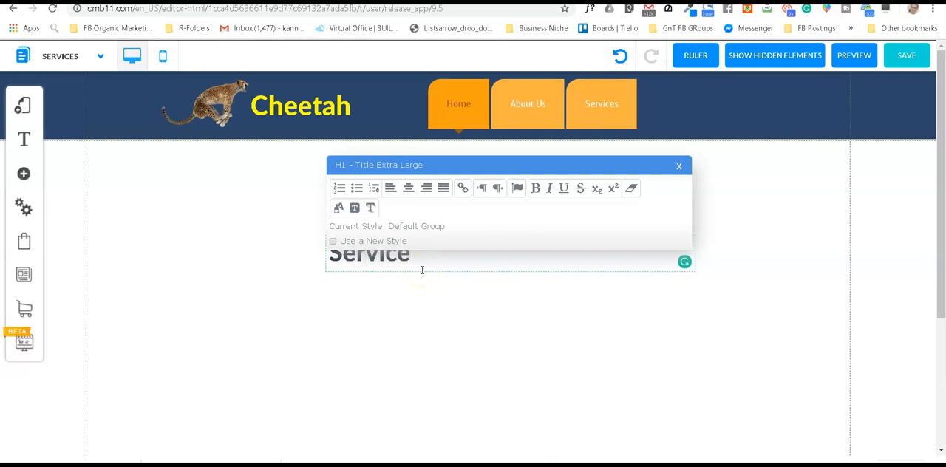
left_click(679, 165)
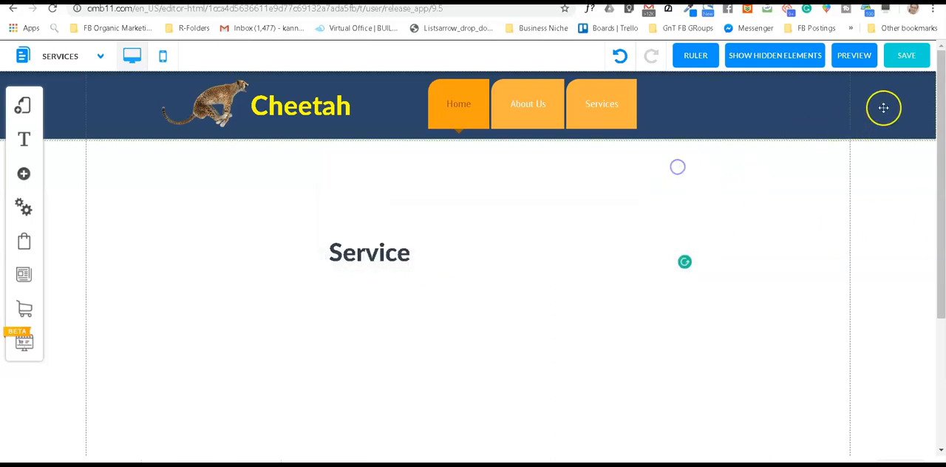
Step: Save the Services page with its new title and dismiss the save alert
left_click(904, 58)
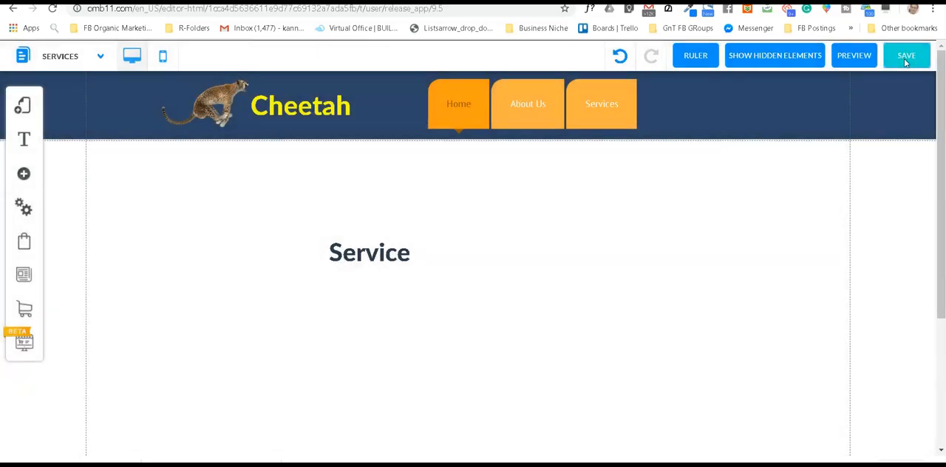
left_click(905, 62)
left_click(619, 371)
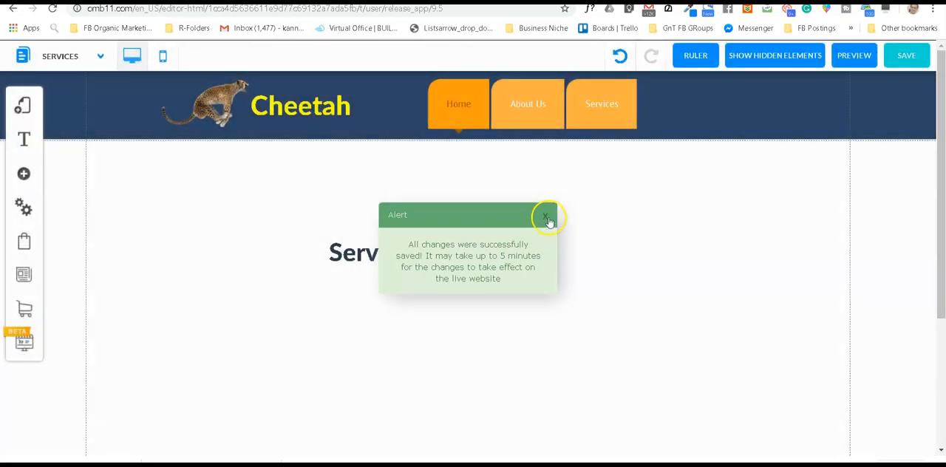
left_click(545, 216)
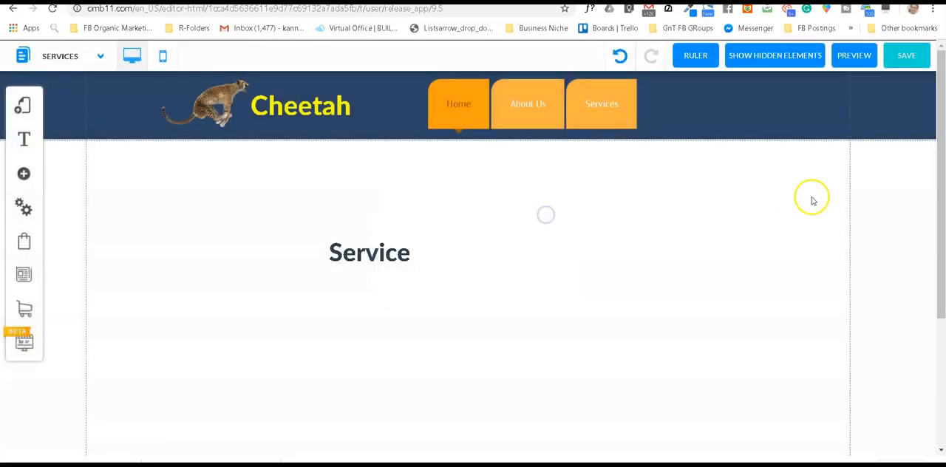
Step: Preview the Services page, test the Home link in the header menu, and return to editing
left_click(853, 57)
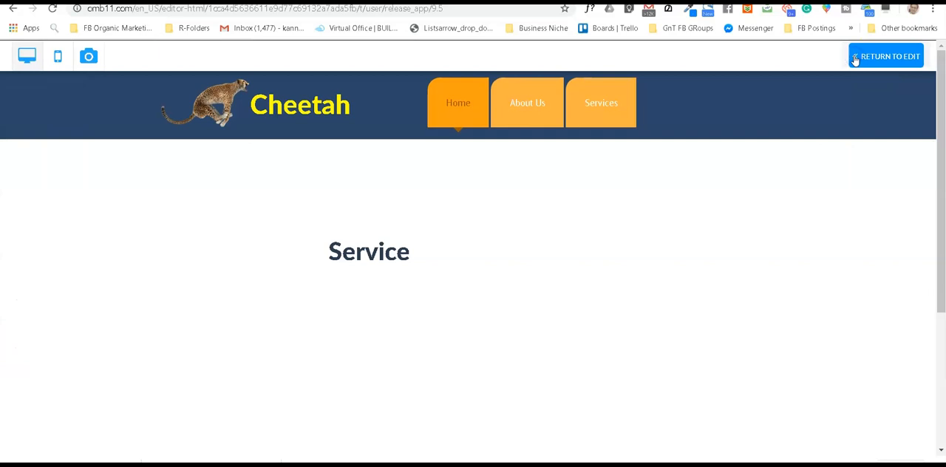
left_click(454, 104)
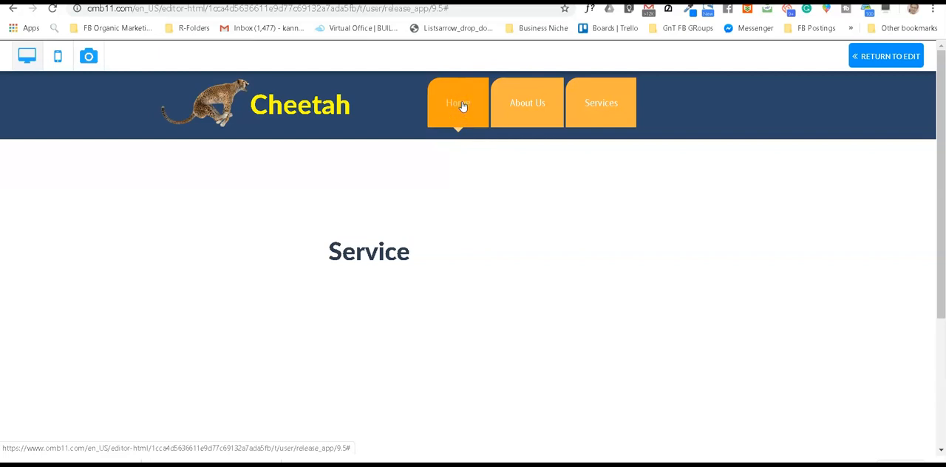
scroll(439, 250, "down", 5)
scroll(439, 256, "up", 5)
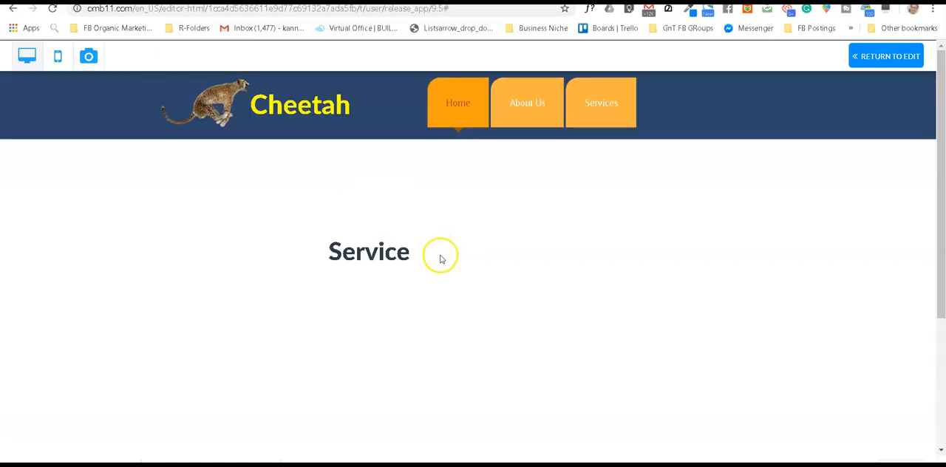
left_click(892, 58)
Step: Open the Home page of the default layout for editing
left_click(29, 116)
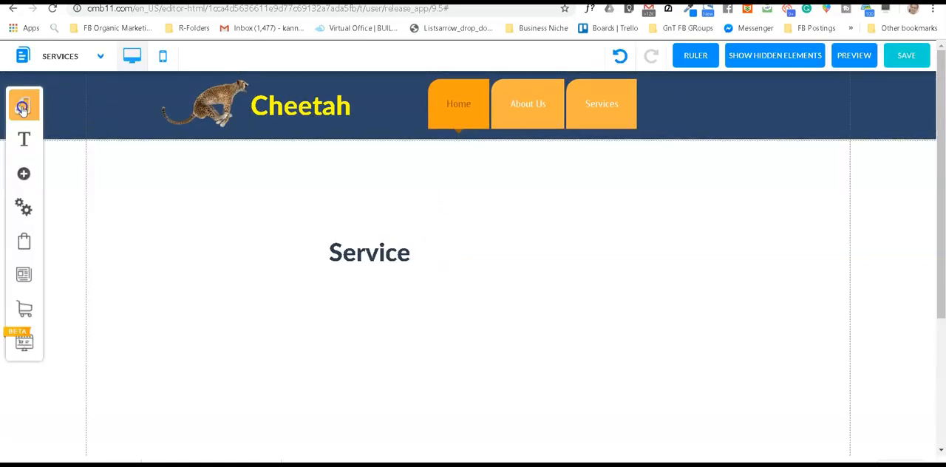
left_click(215, 134)
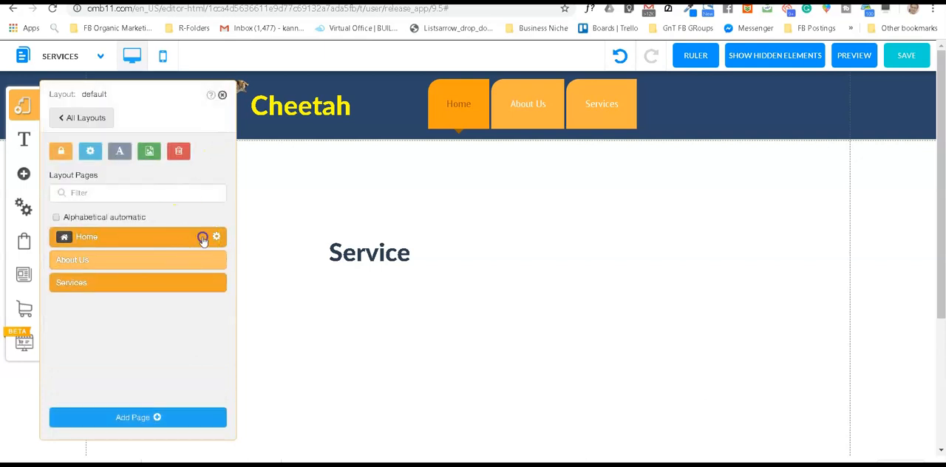
left_click(203, 240)
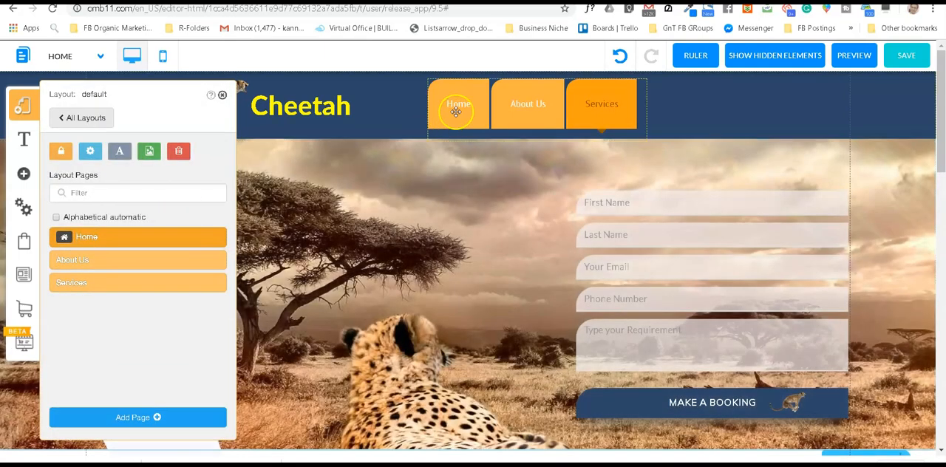
Step: Edit the header menu's items and link the Home item to the Home page, opening in the same tab
left_click(456, 111)
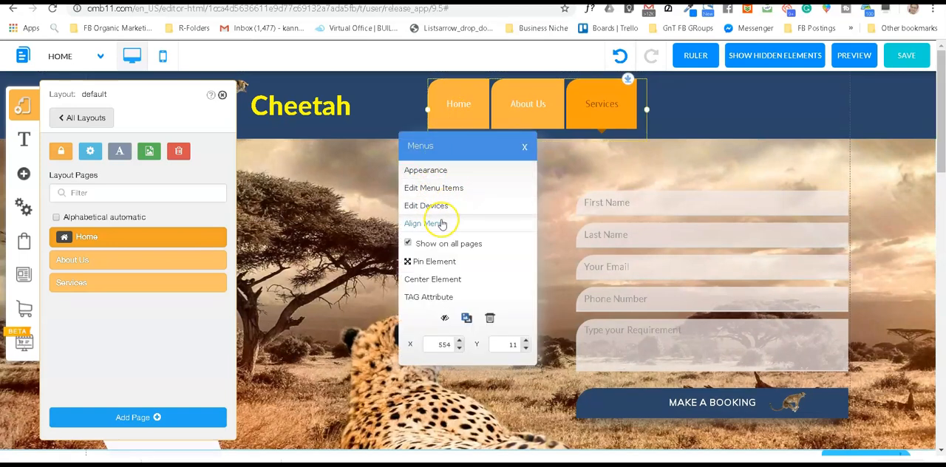
left_click(441, 190)
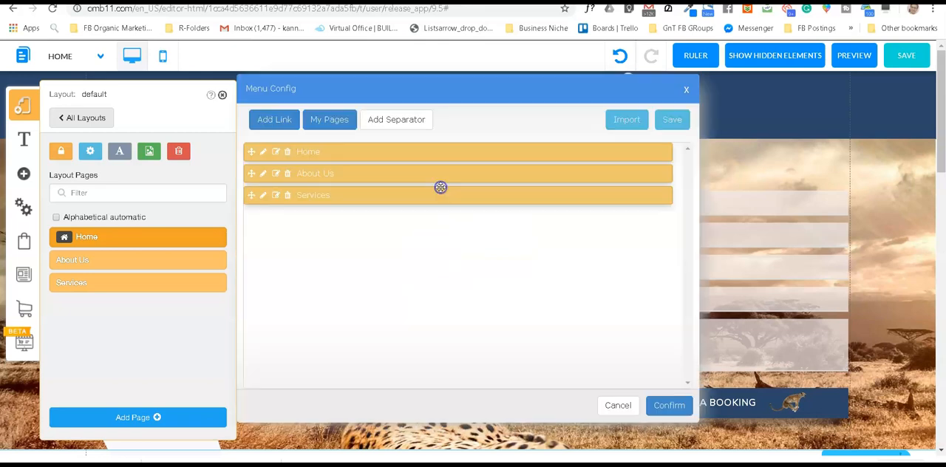
left_click(276, 152)
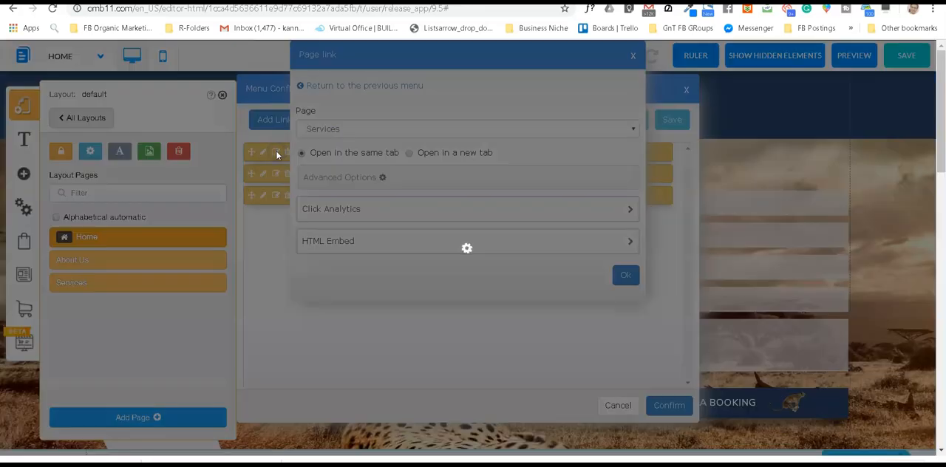
left_click(390, 130)
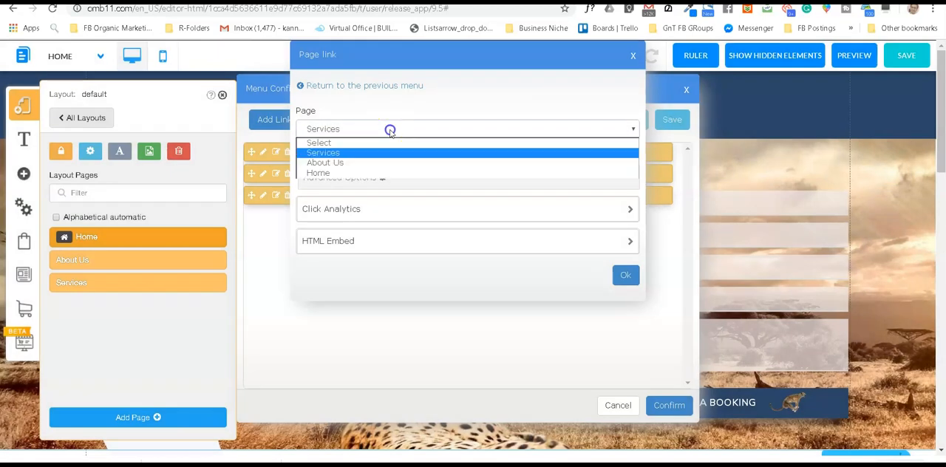
left_click(329, 173)
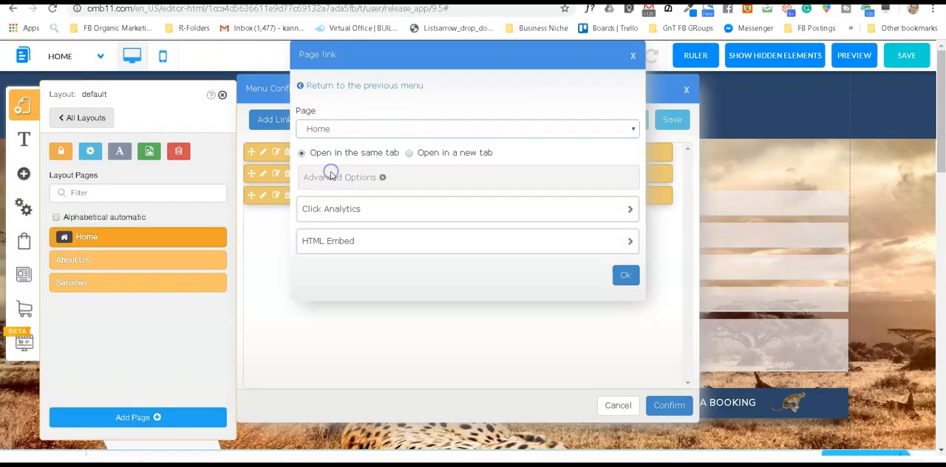
left_click(625, 281)
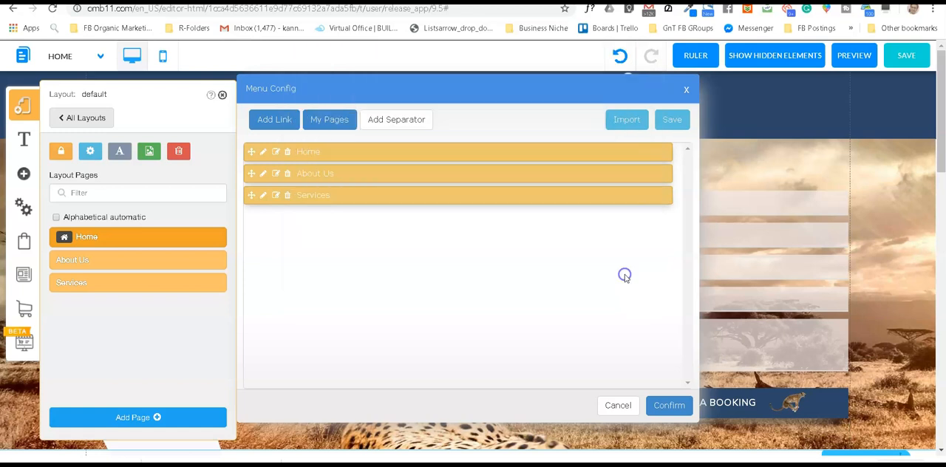
Step: Link the menu's Services item to the Services page
left_click(275, 196)
left_click(360, 127)
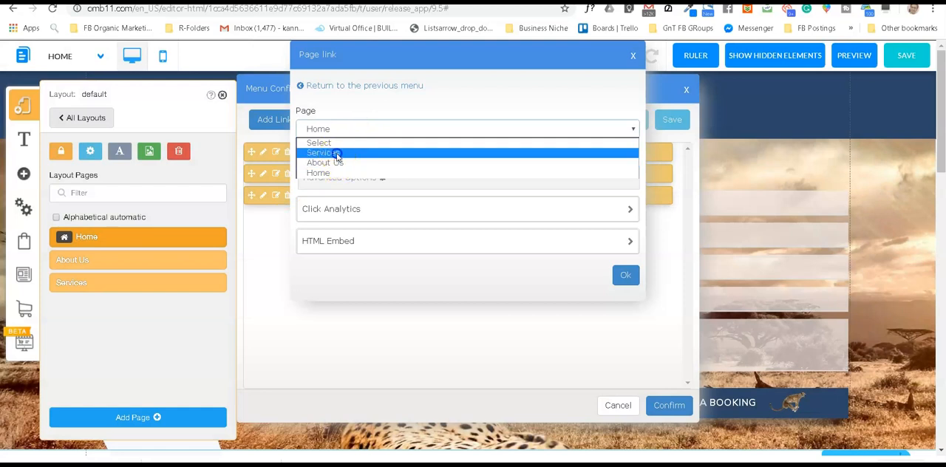
left_click(336, 153)
left_click(626, 274)
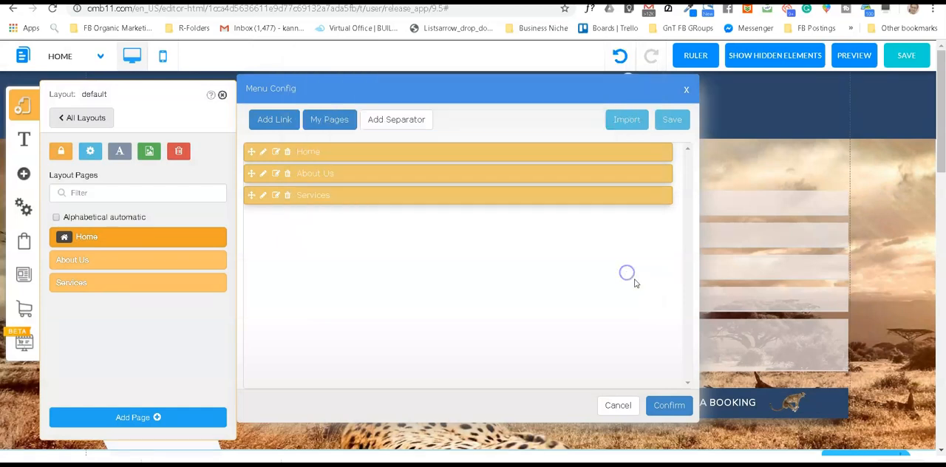
Step: Confirm the menu configuration and save the site, dismissing the save alert
left_click(677, 407)
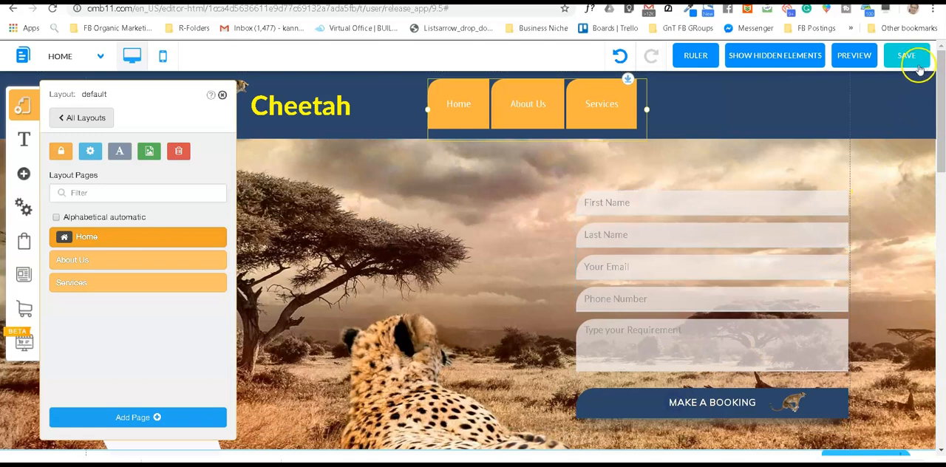
left_click(906, 56)
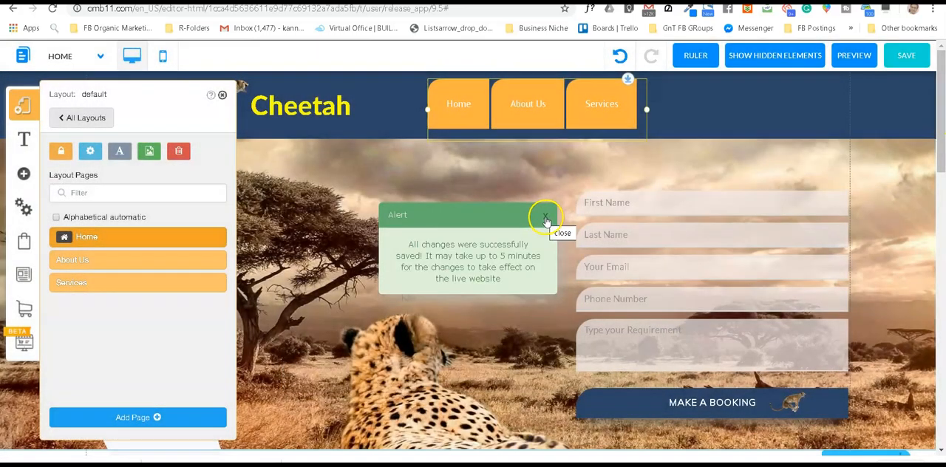
left_click(545, 216)
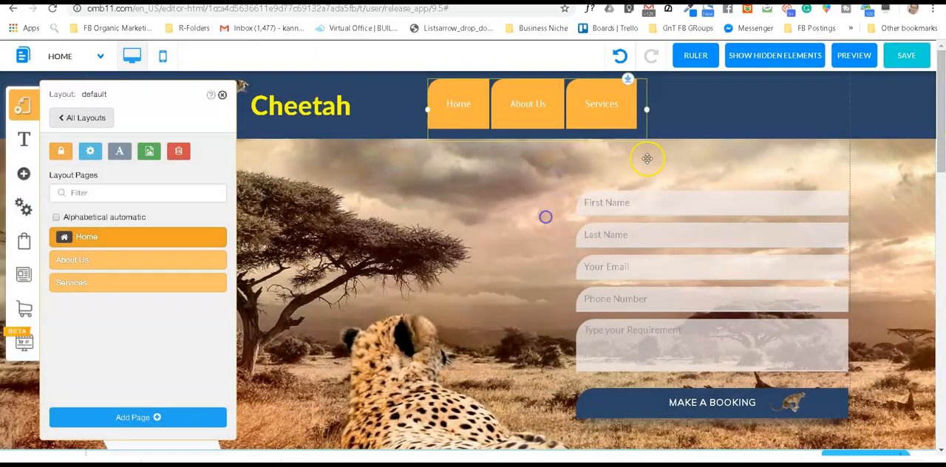
Step: Preview the Home page, test the About Us and Services menu links, and return to editing
left_click(854, 57)
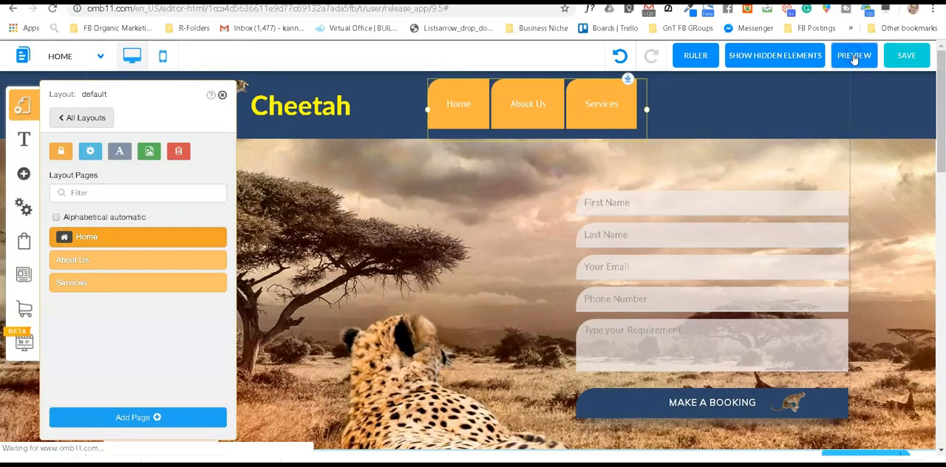
left_click(525, 106)
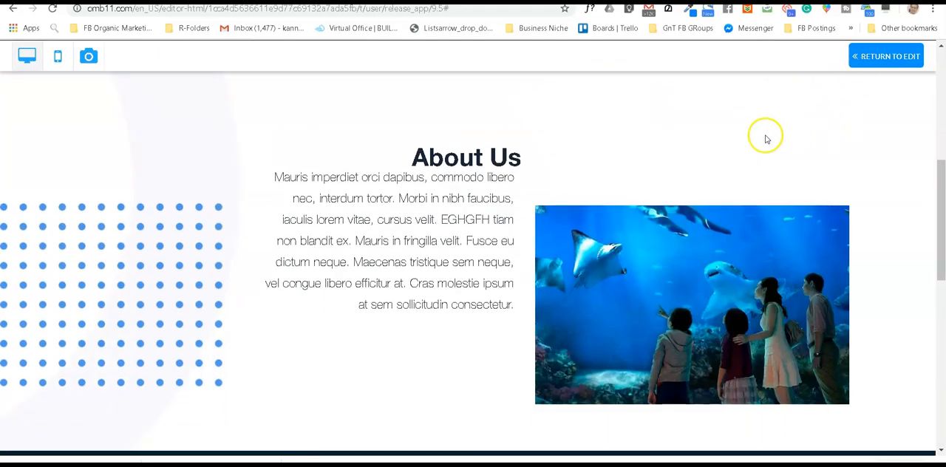
scroll(721, 144, "up", 5)
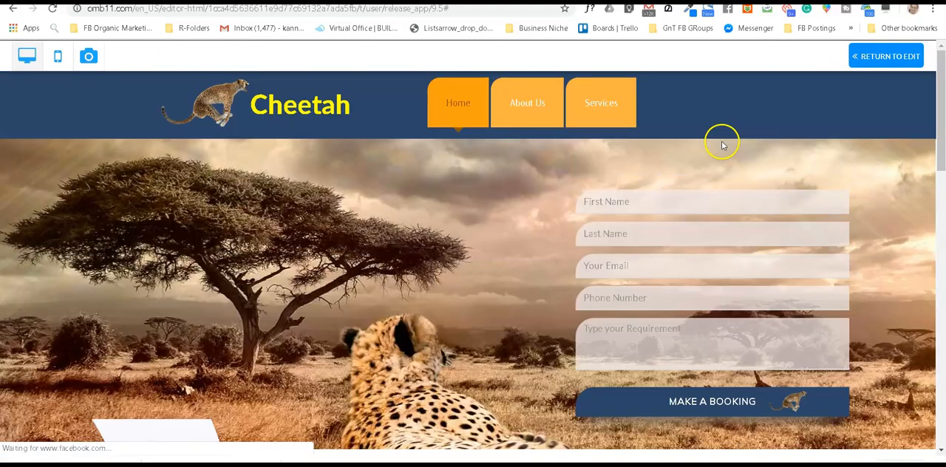
left_click(599, 105)
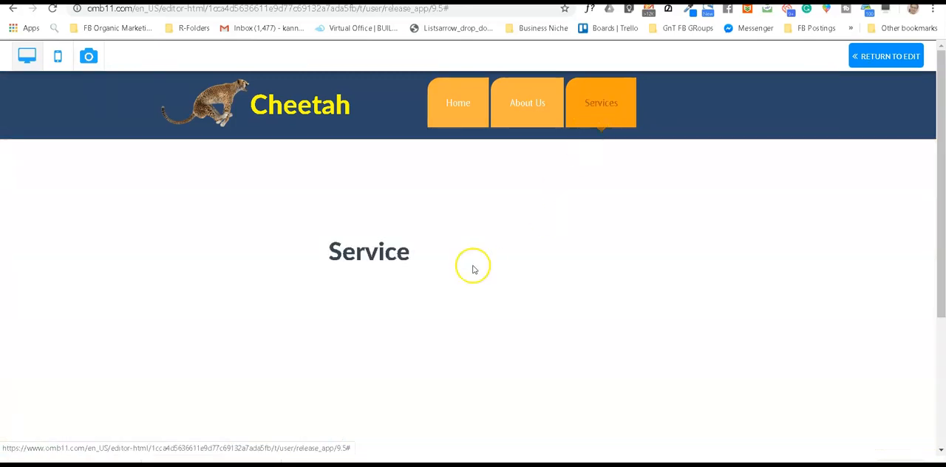
left_click(533, 108)
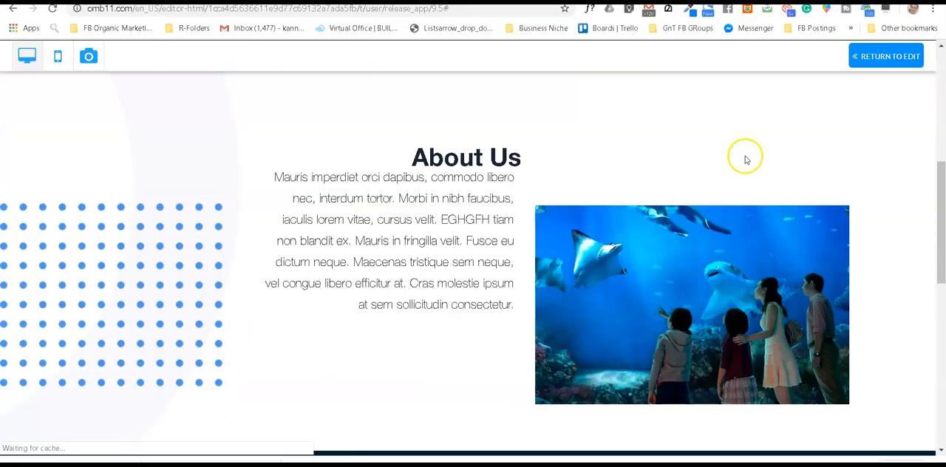
left_click(887, 56)
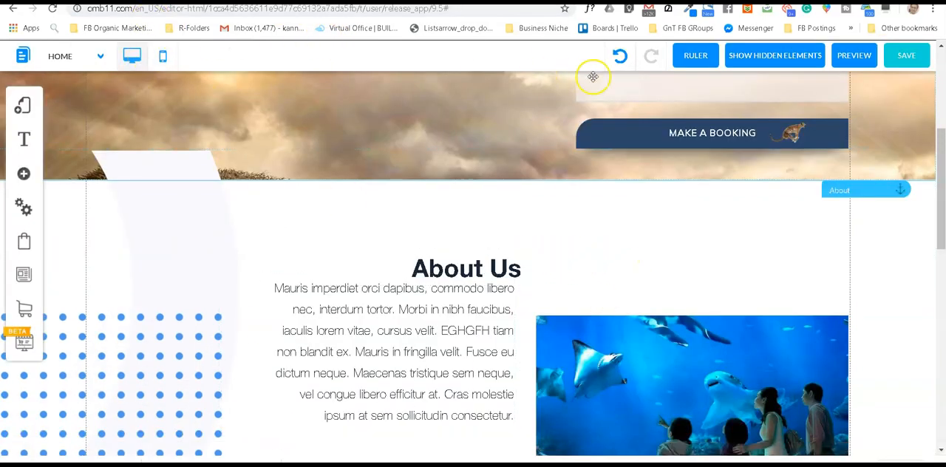
Step: Review the Home page from the header and booking form through About Us to the tabbed Safari section
scroll(153, 169, "up", 3)
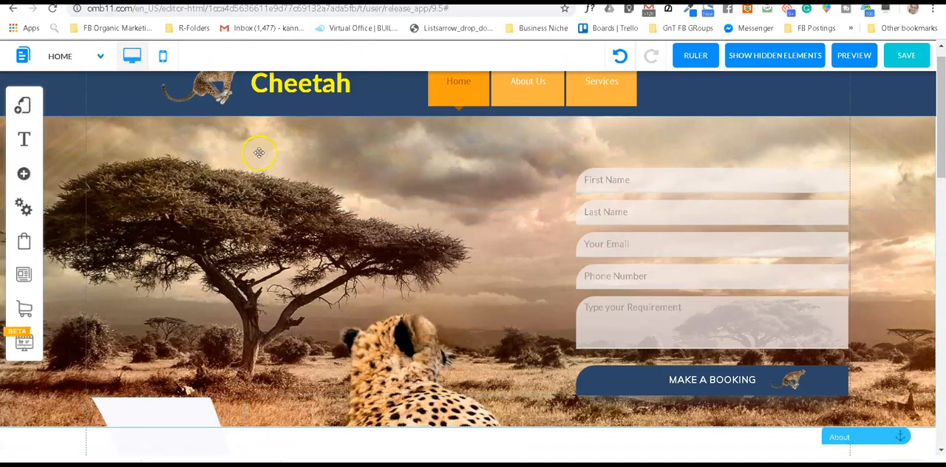
scroll(273, 155, "up", 1)
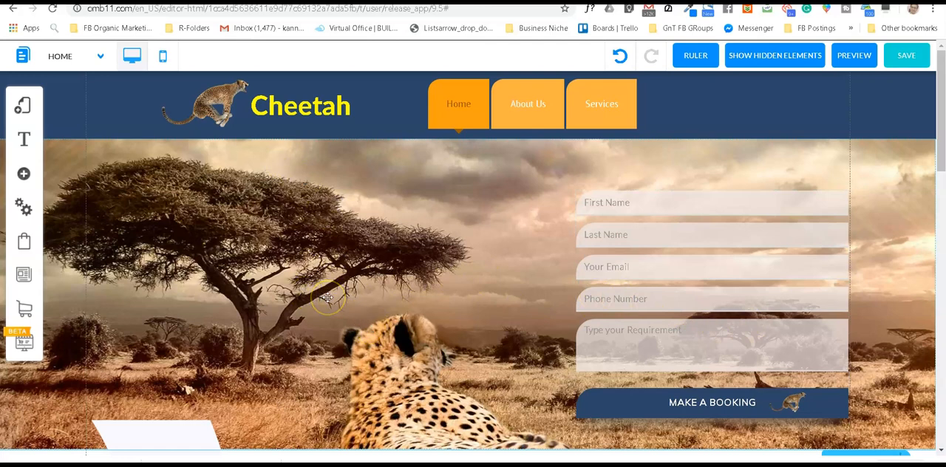
scroll(418, 226, "down", 3)
scroll(418, 224, "up", 3)
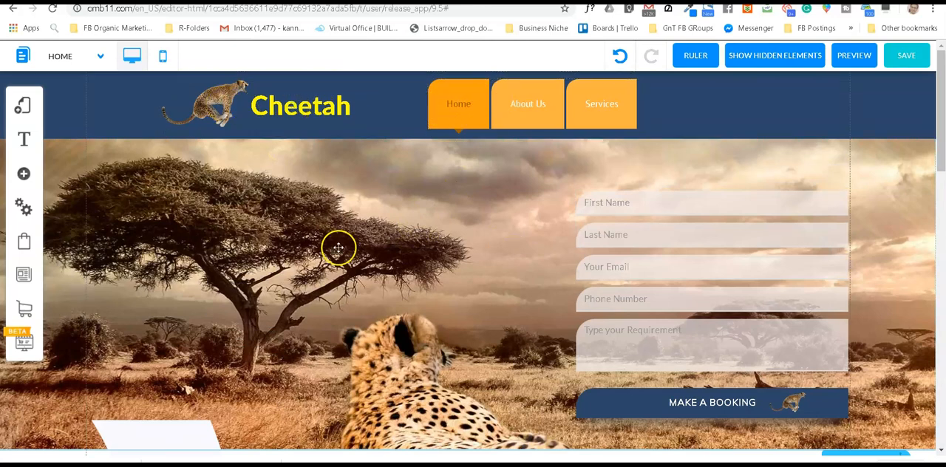
scroll(333, 248, "down", 2)
scroll(599, 205, "up", 1)
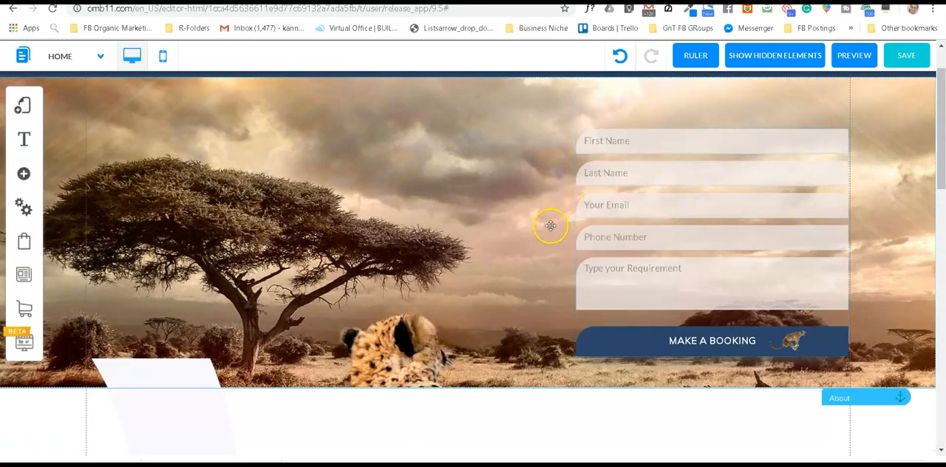
scroll(551, 225, "down", 4)
mouse_move(422, 294)
left_mouse_down()
mouse_move(415, 323)
mouse_move(422, 297)
left_mouse_up()
scroll(756, 246, "down", 5)
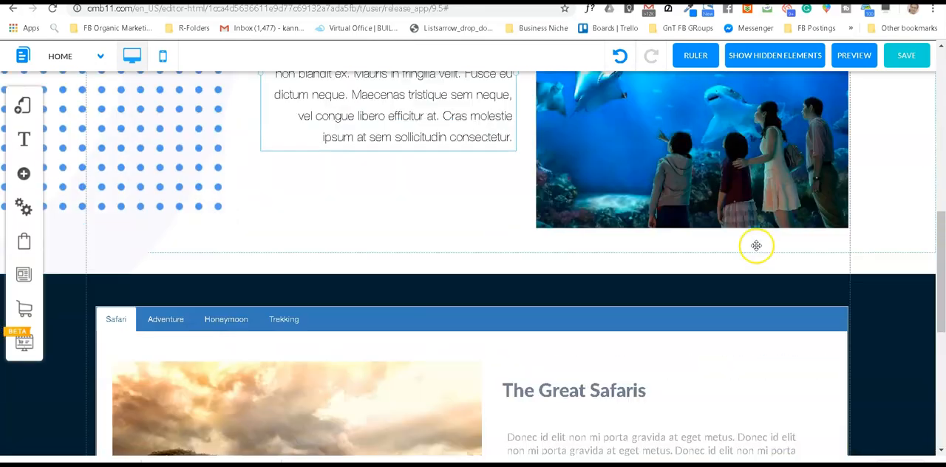
scroll(533, 302, "down", 3)
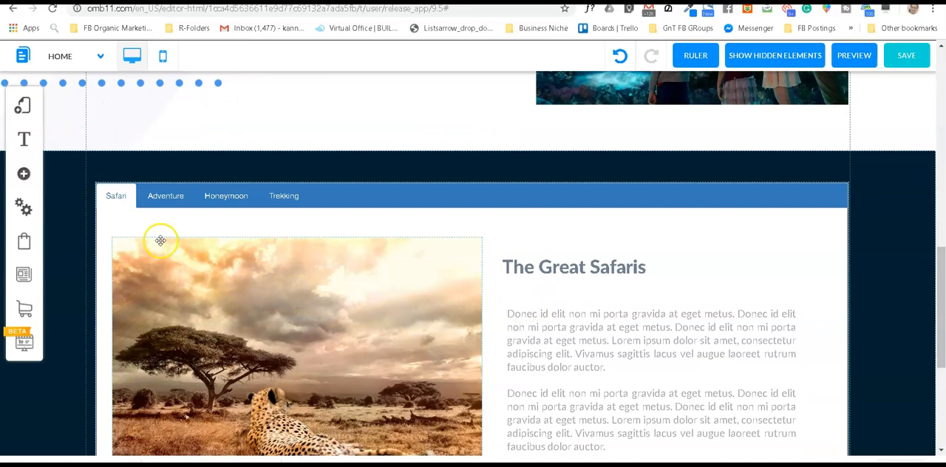
scroll(458, 263, "down", 3)
scroll(406, 252, "up", 6)
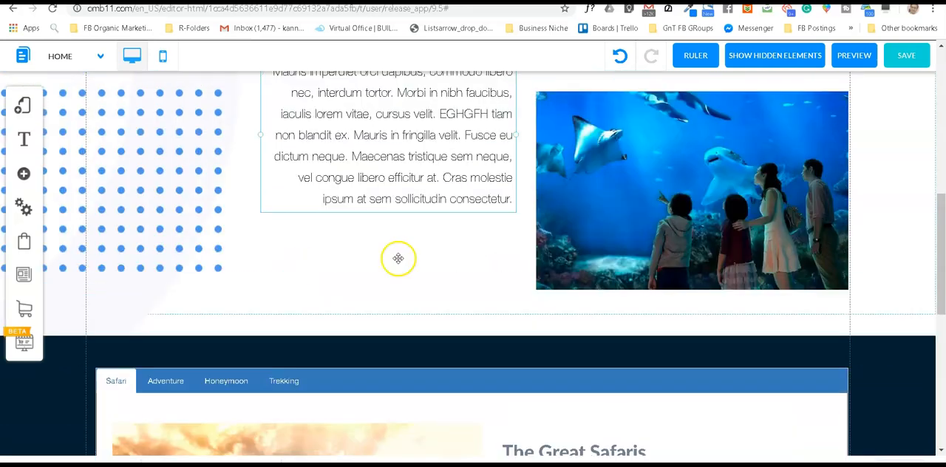
Step: Browse the available elements, view the Facebook widgets among the Social elements, and close the list without adding any
left_click(24, 174)
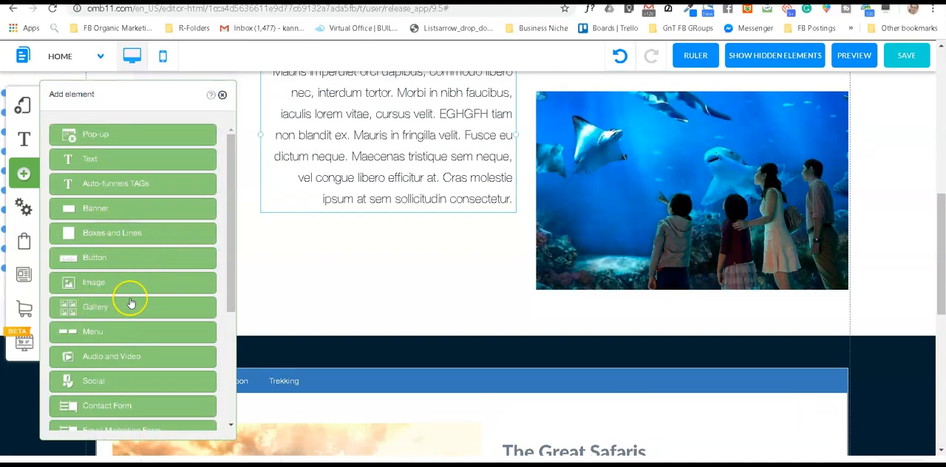
scroll(130, 299, "down", 2)
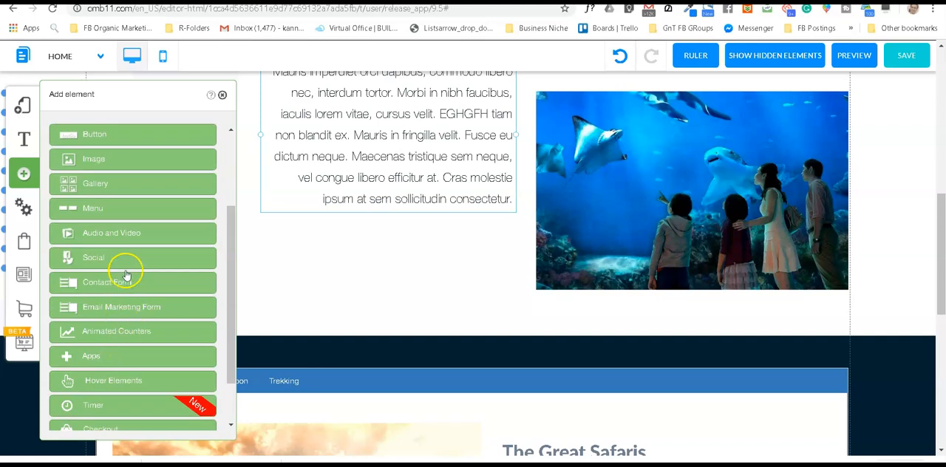
left_click(94, 259)
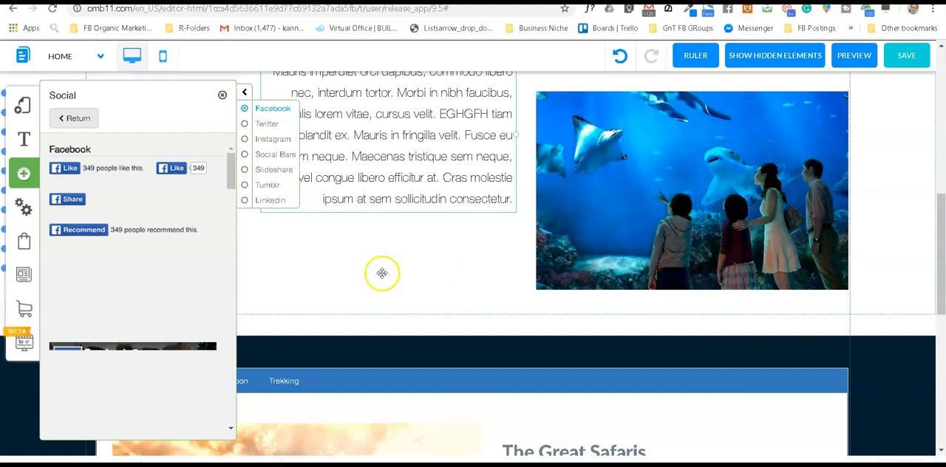
scroll(118, 265, "down", 2)
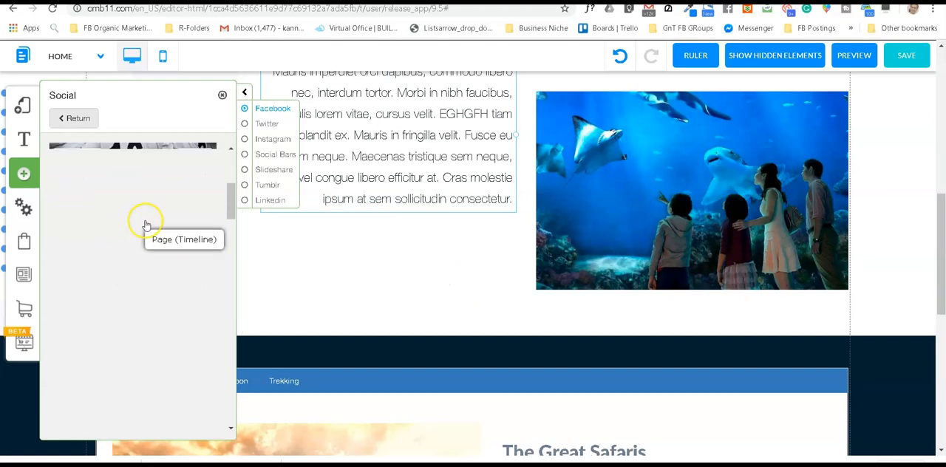
scroll(144, 219, "up", 3)
left_click(223, 97)
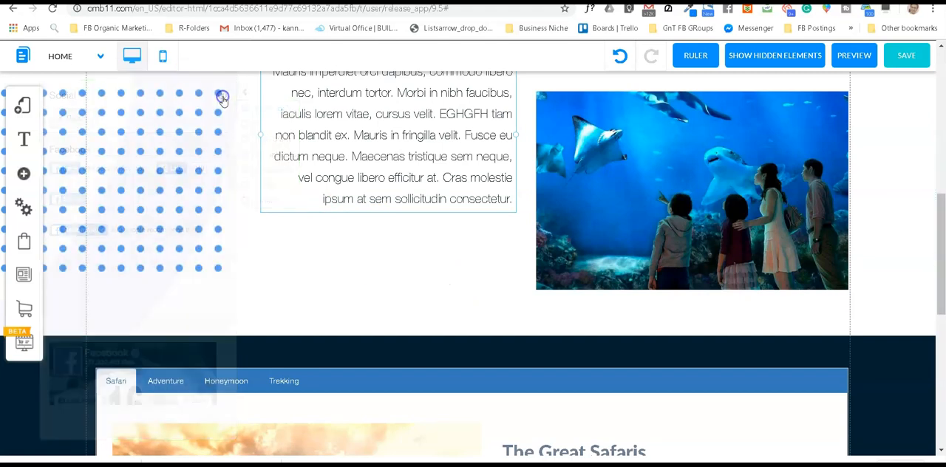
scroll(449, 207, "up", 1)
scroll(449, 208, "up", 5)
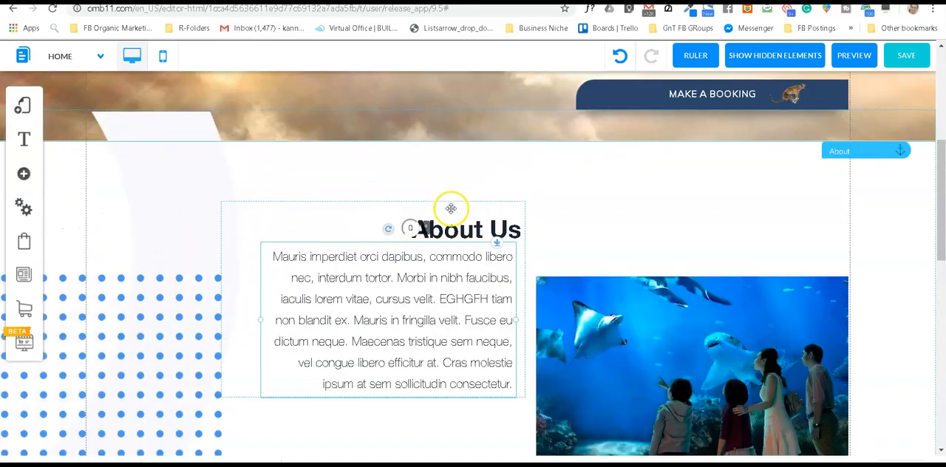